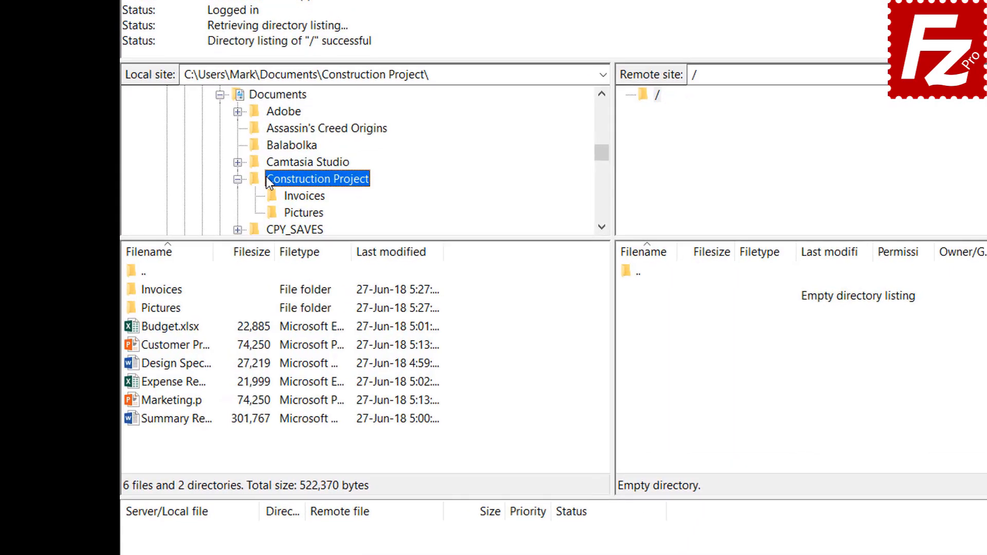
Step: Upload Budget.xlsx and Customer Presentation to the remote root
double_click(185, 328)
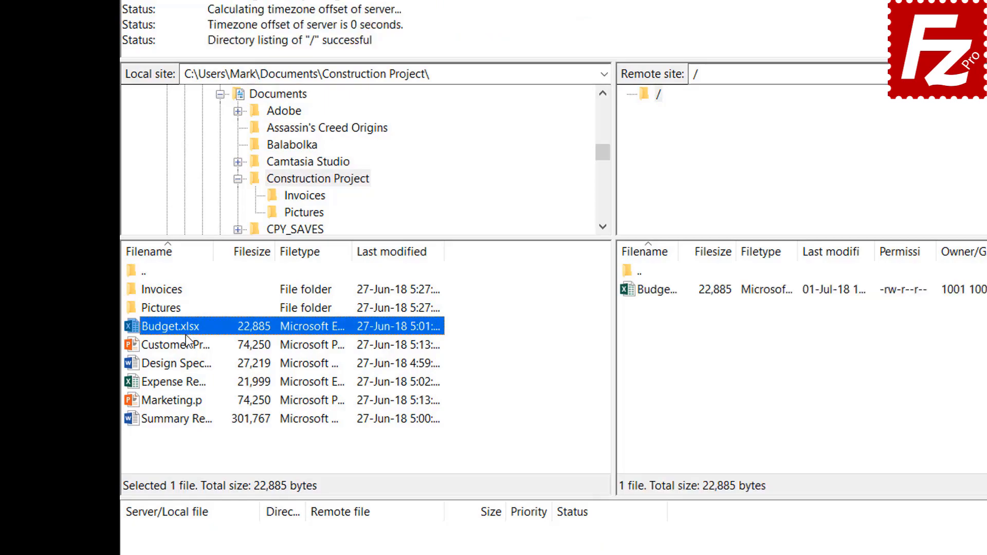
right_click(186, 344)
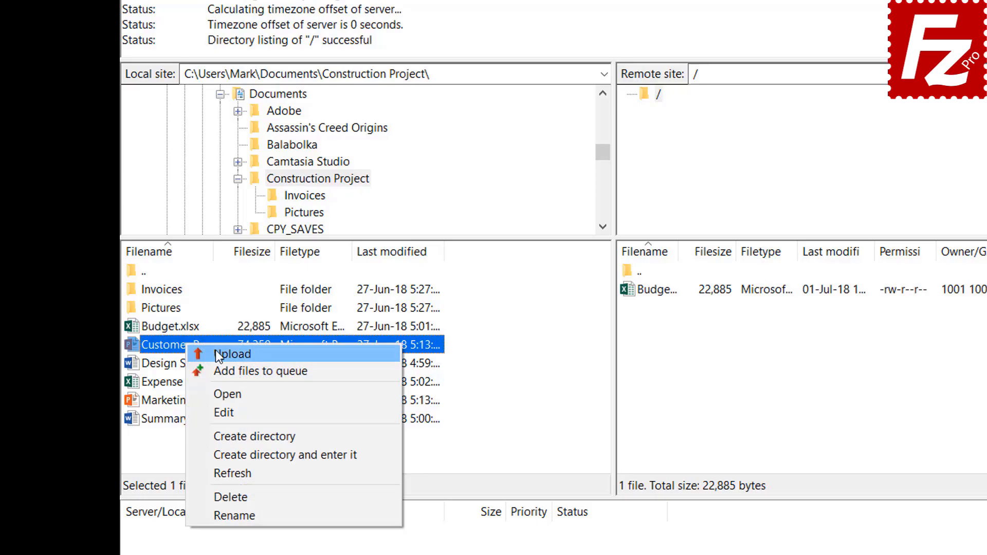
click(215, 350)
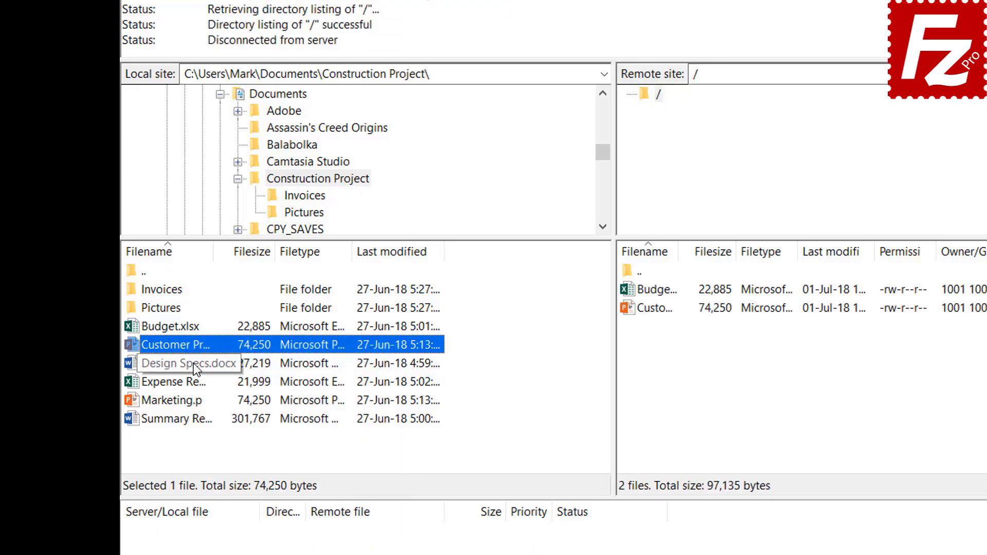
Step: Upload Design Specs.docx, Expense Report.xlsx and Marketing.pptx together as one selection
click(193, 363)
shift+click(187, 380)
shift+click(189, 405)
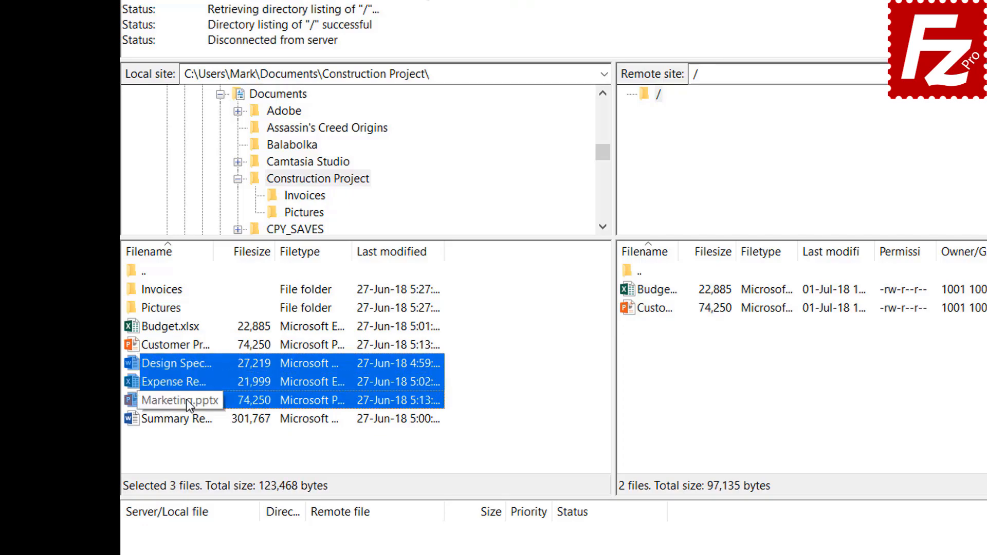
right_click(186, 379)
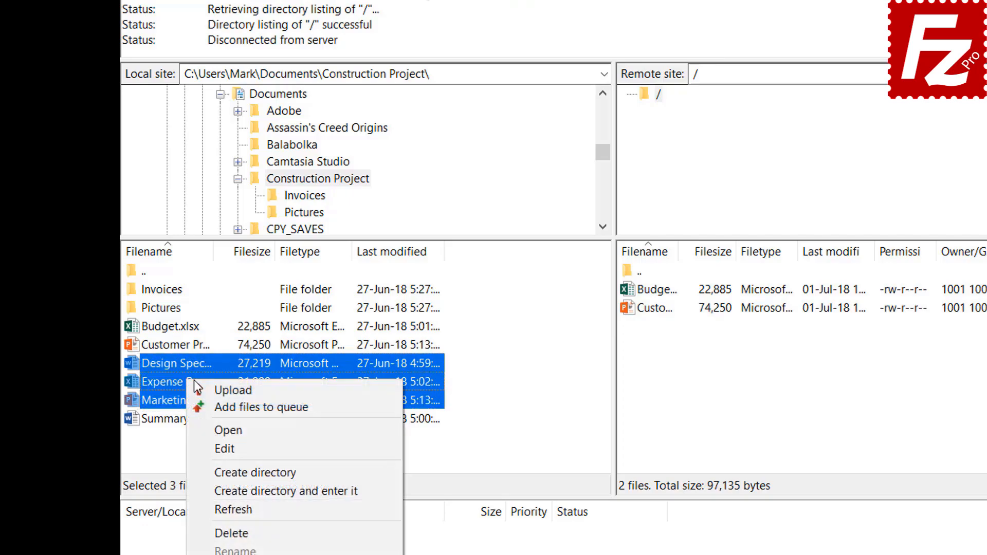
click(221, 390)
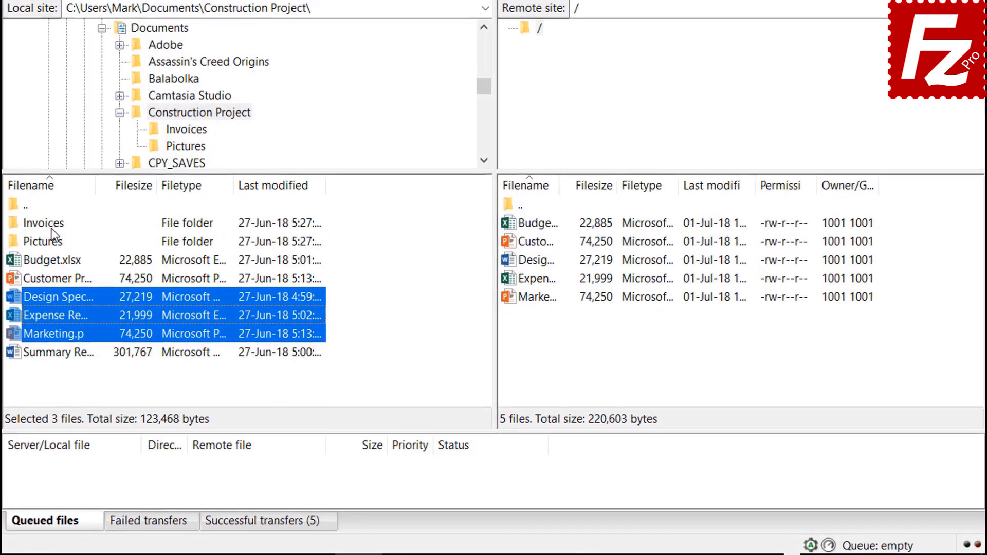
Step: Add the Invoices and Pictures folders and Summary Report.docx to the queue, then process it
right_click(52, 224)
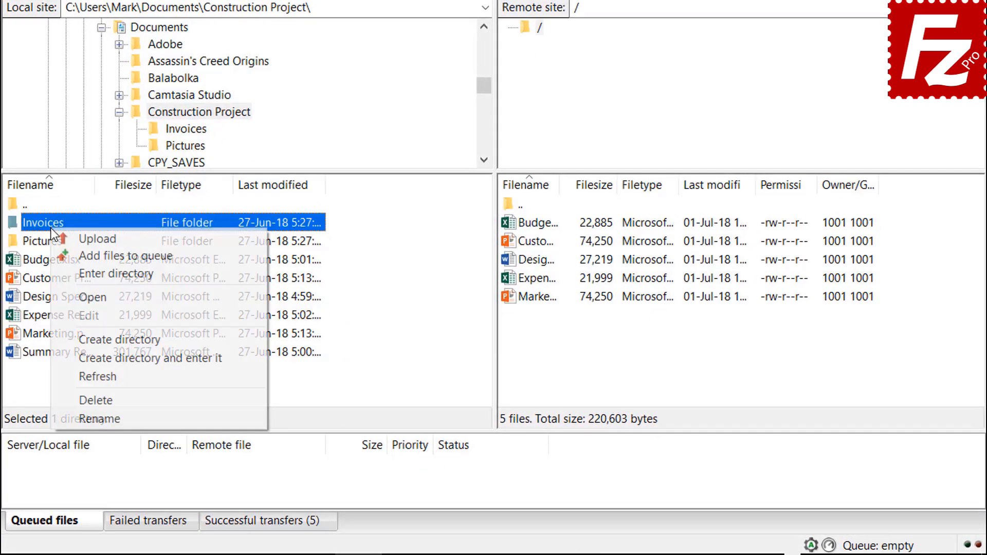
click(82, 252)
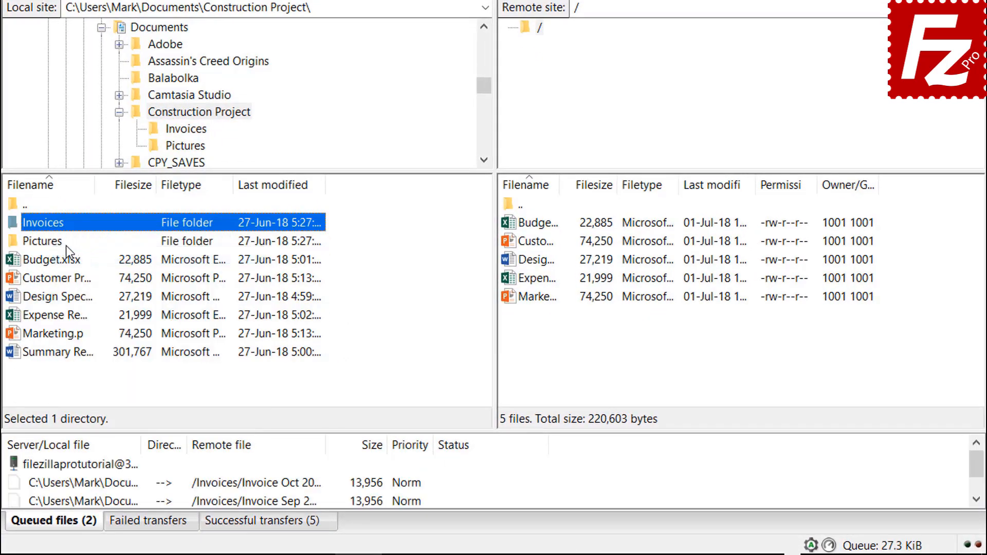
right_click(57, 243)
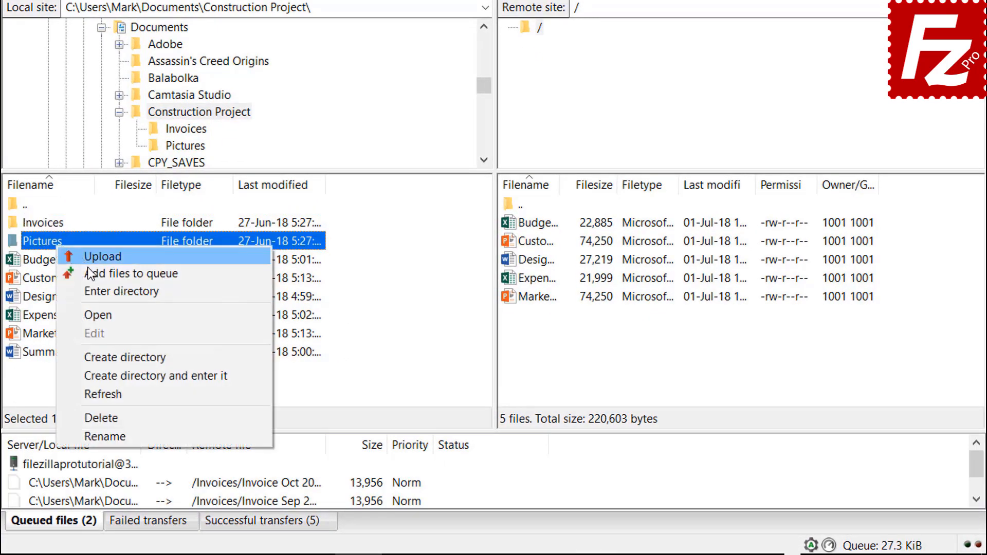
click(88, 274)
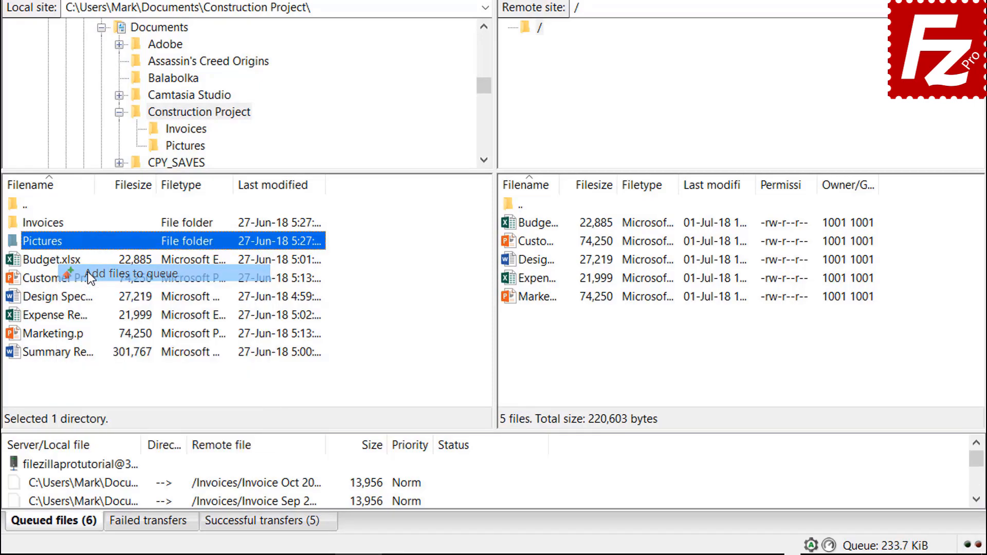
right_click(75, 355)
click(105, 384)
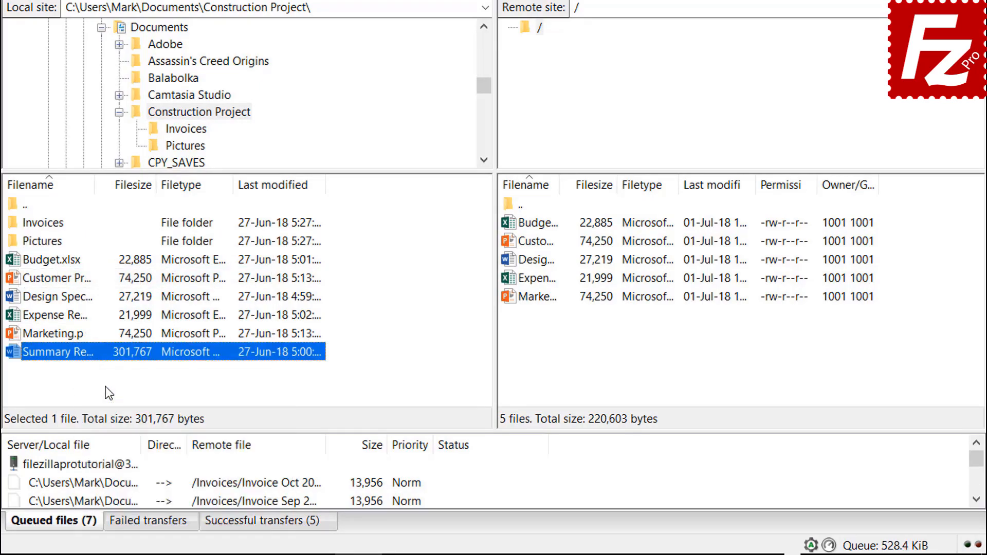
right_click(107, 468)
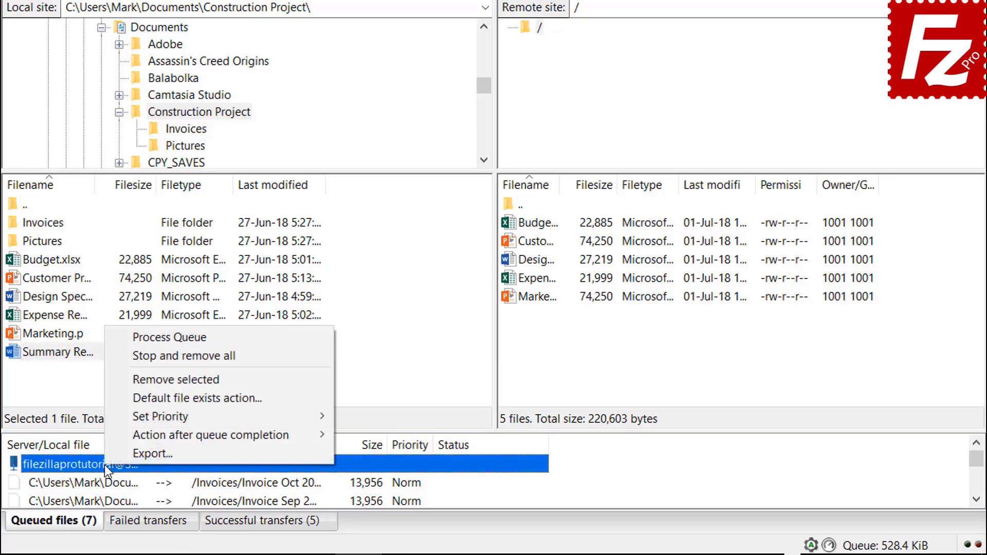
click(140, 340)
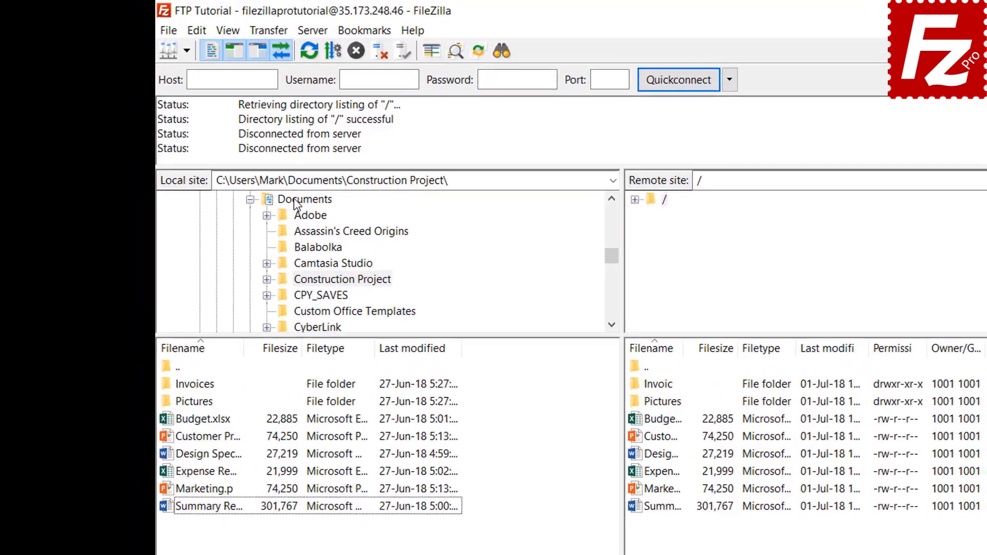
Step: Create and enter a new local folder named Backup inside Documents
click(234, 158)
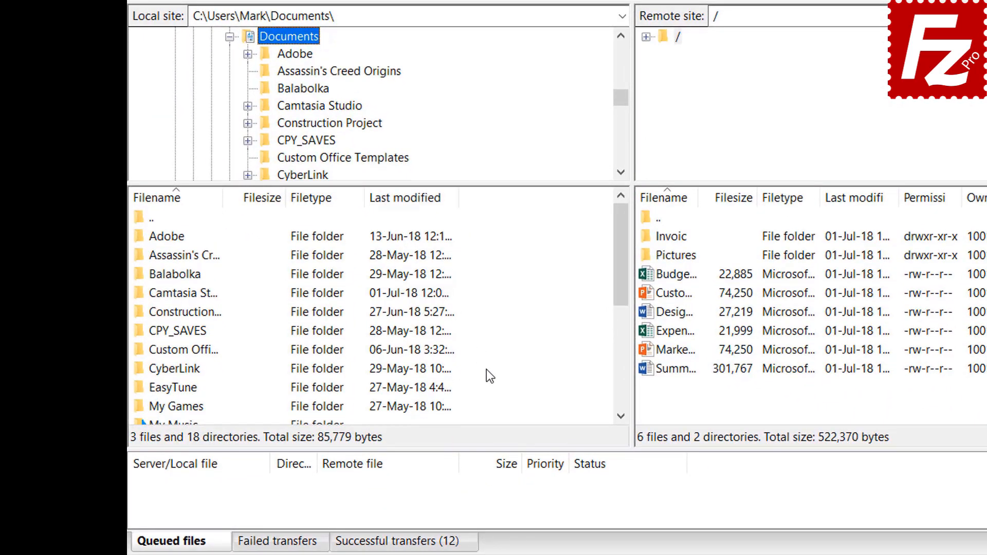
right_click(491, 508)
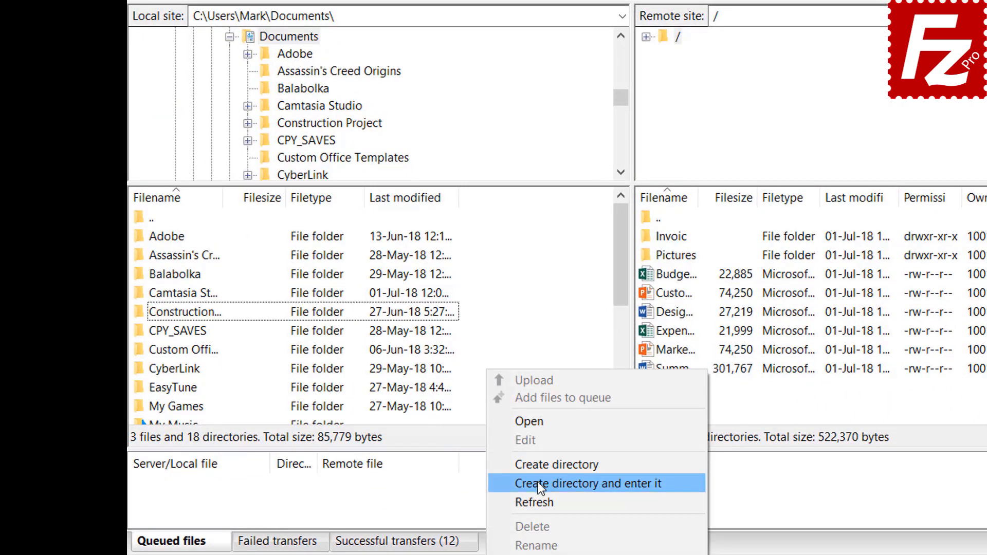
click(538, 483)
text(Back)
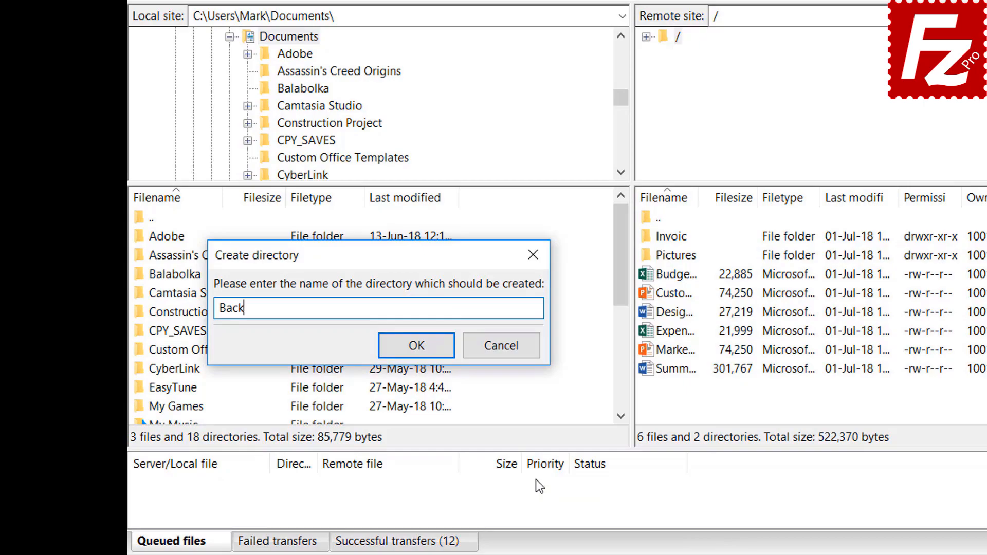
text(up)
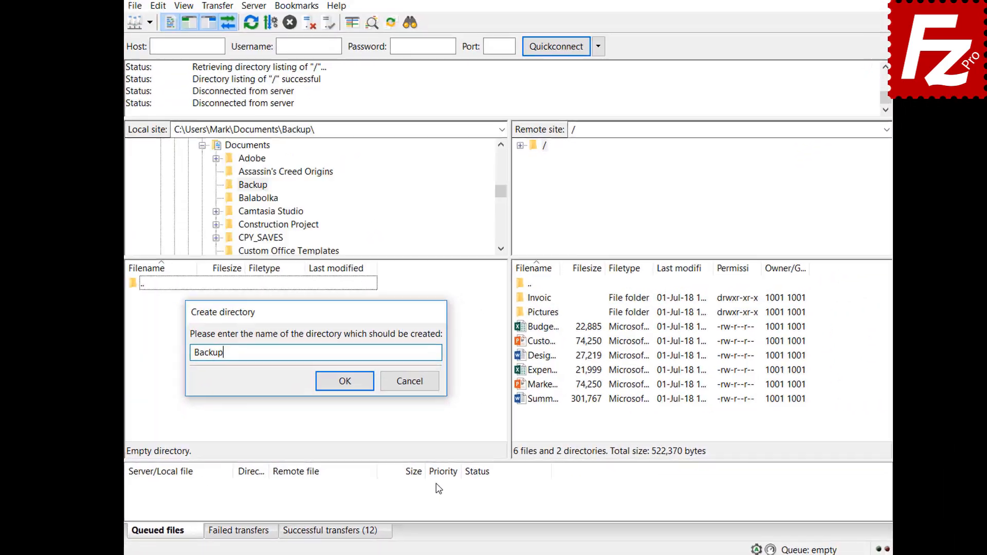
key(Return)
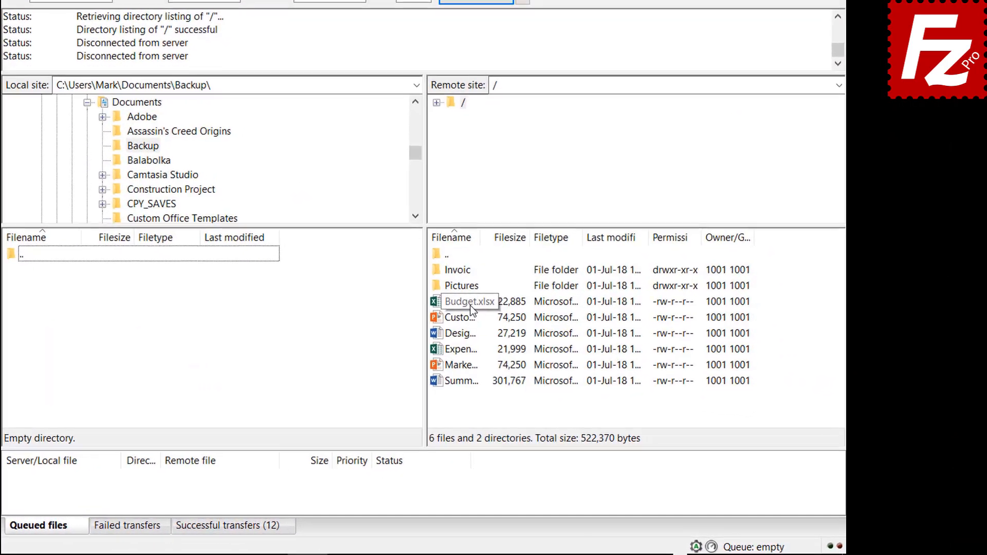
Step: Download Budget.xlsx, Customer Presentation, Design Specs, Expense Report and Marketing.pptx into Backup
double_click(534, 335)
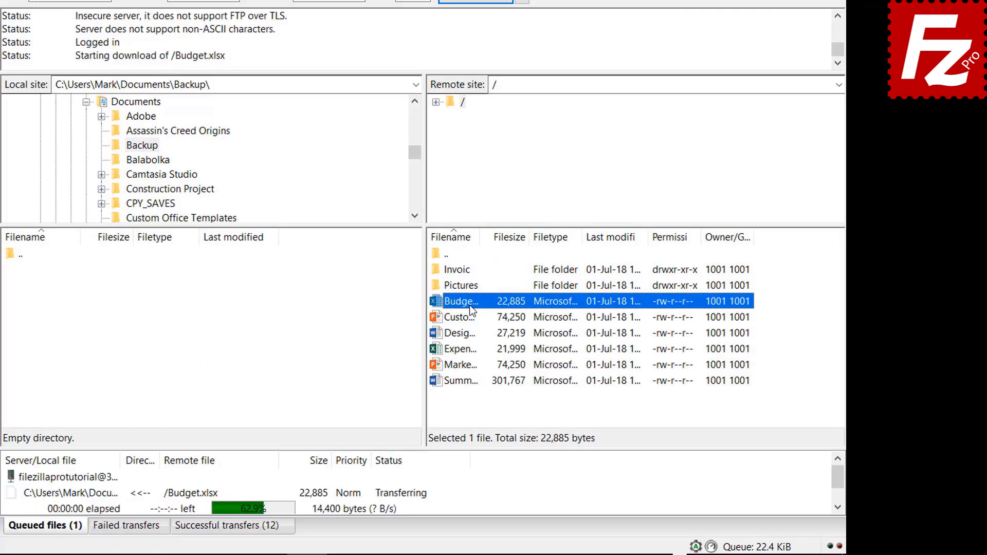
click(470, 317)
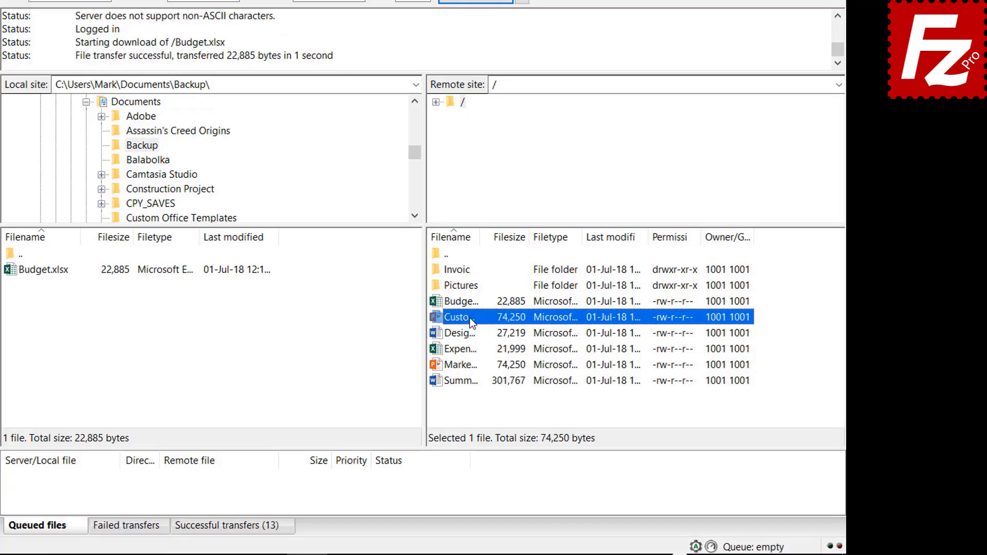
ctrl+click(470, 333)
ctrl+click(470, 349)
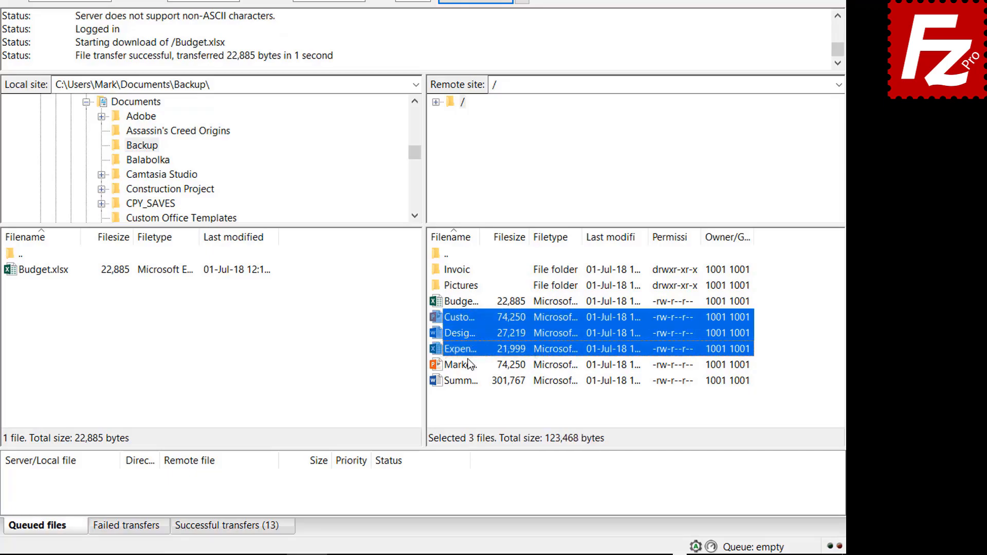
ctrl+click(470, 365)
right_click(467, 363)
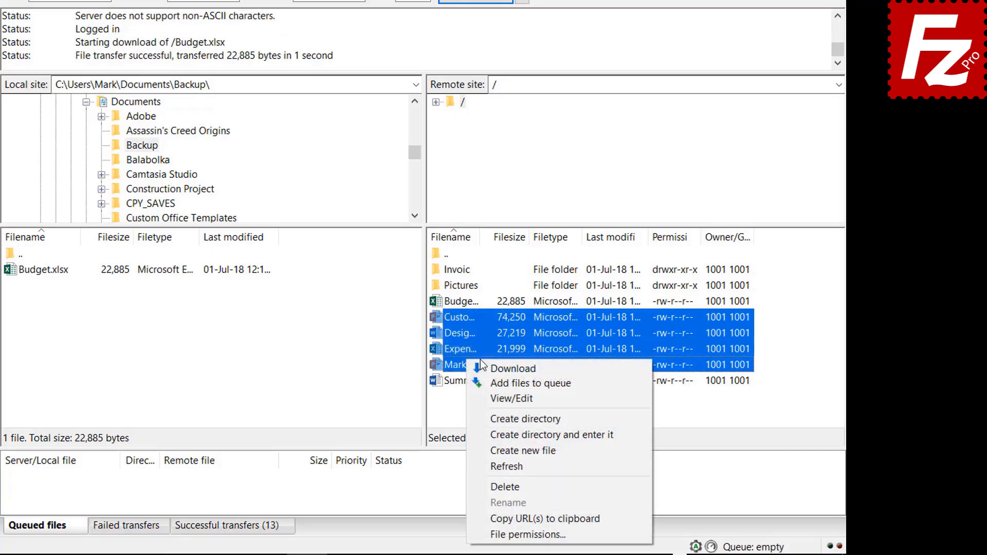
click(497, 367)
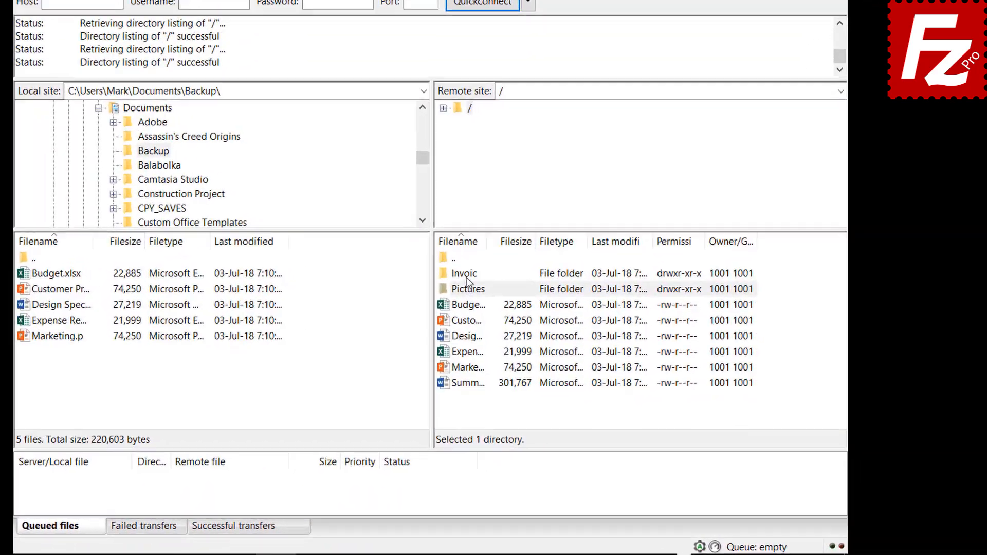
Step: Queue the remote Invoices and Pictures folders and Summary Report.docx for download, then process the queue
right_click(468, 276)
click(489, 303)
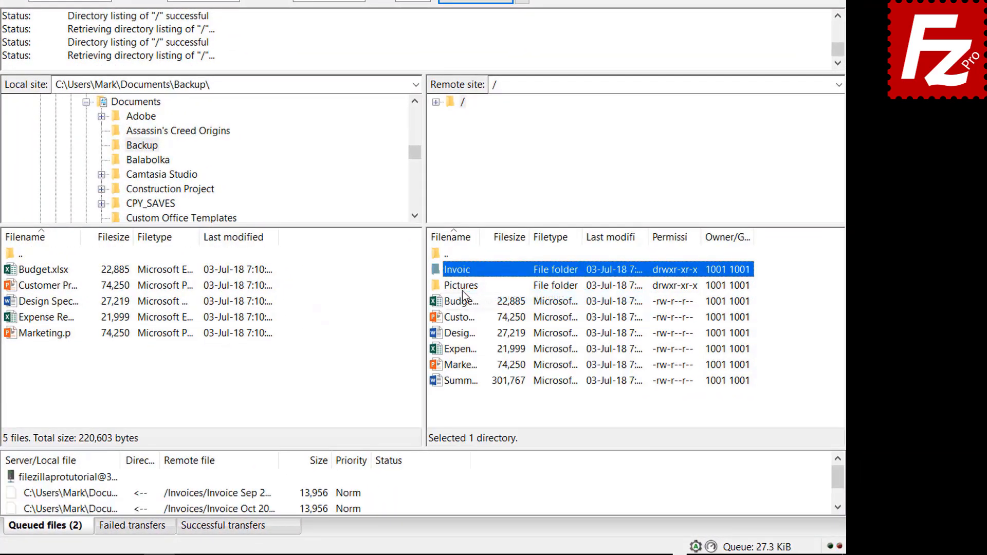
right_click(462, 289)
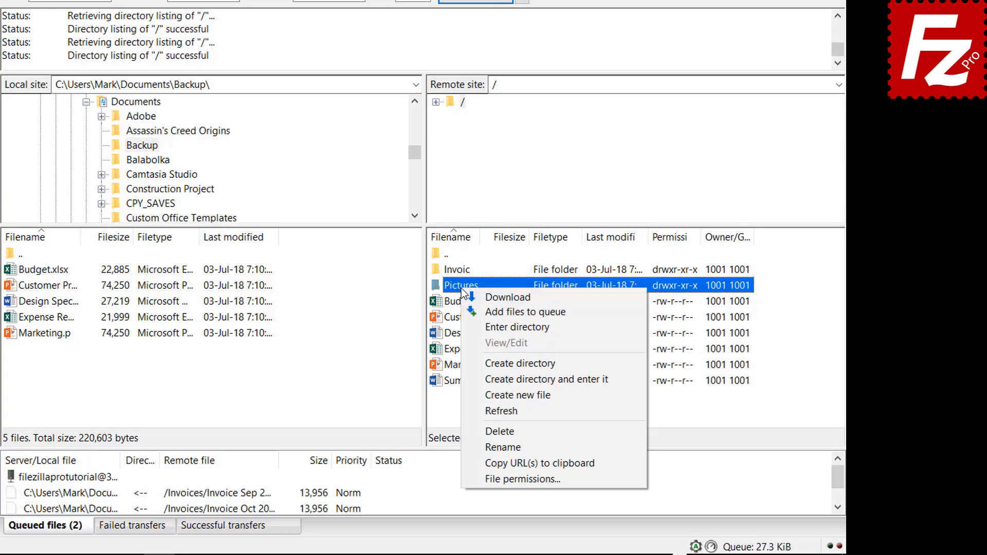
click(483, 310)
click(467, 383)
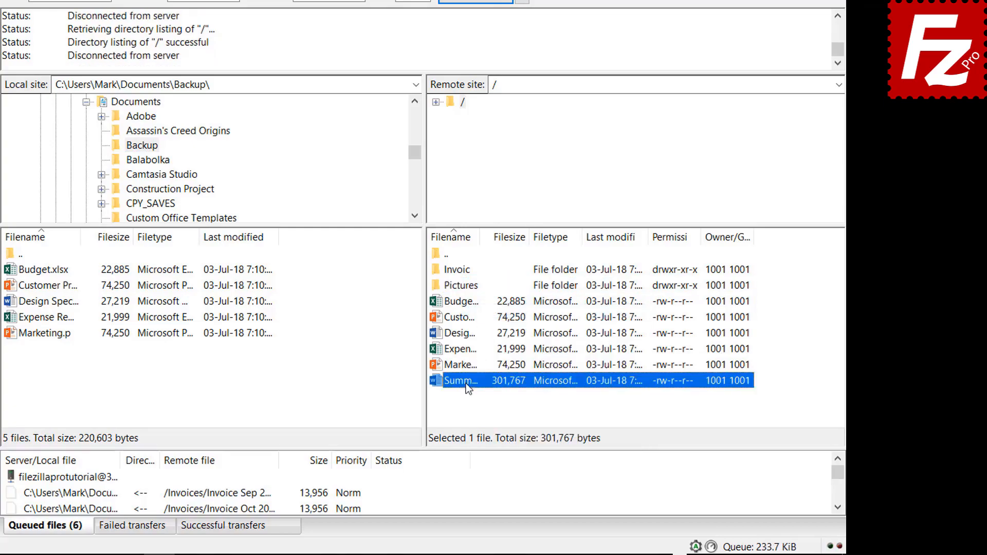
right_click(467, 384)
click(497, 221)
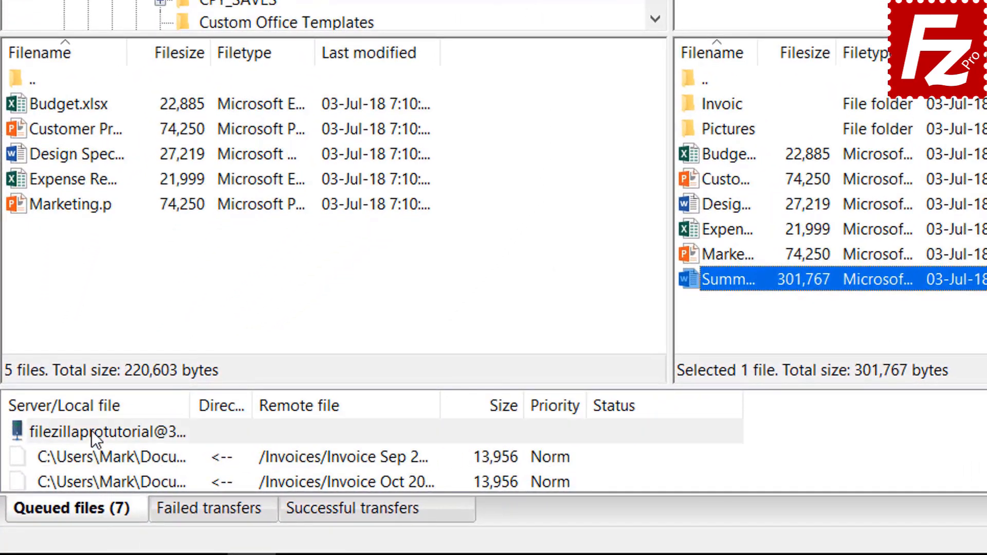
right_click(91, 430)
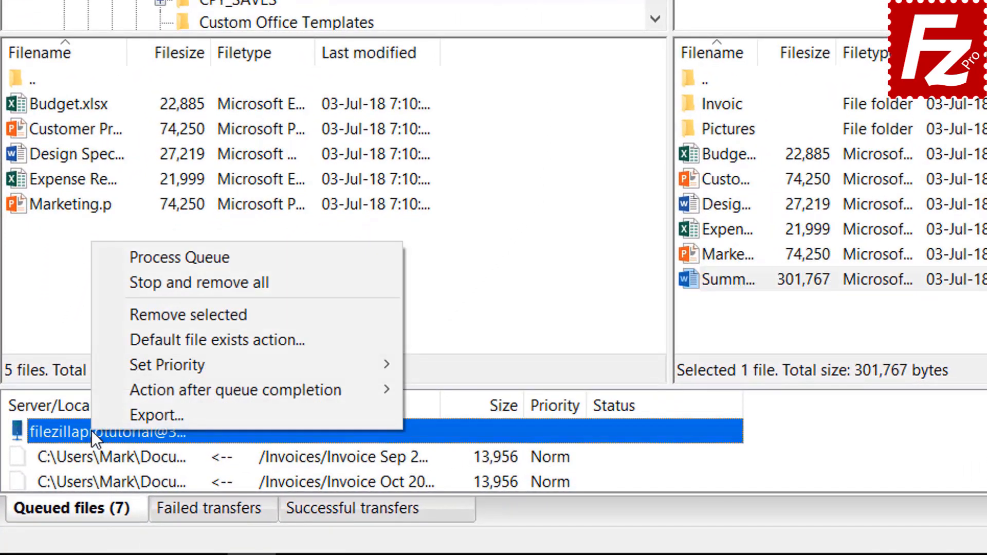
click(140, 258)
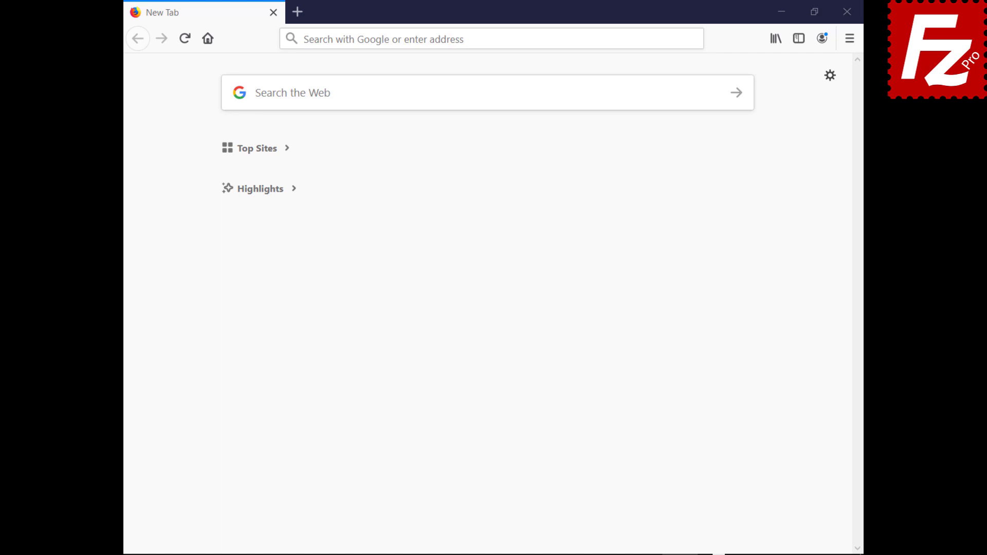
Step: Load the cPanel login page and sign in with the account username and password
text(https://br622.hostgator.com.br:2083/)
key(Return)
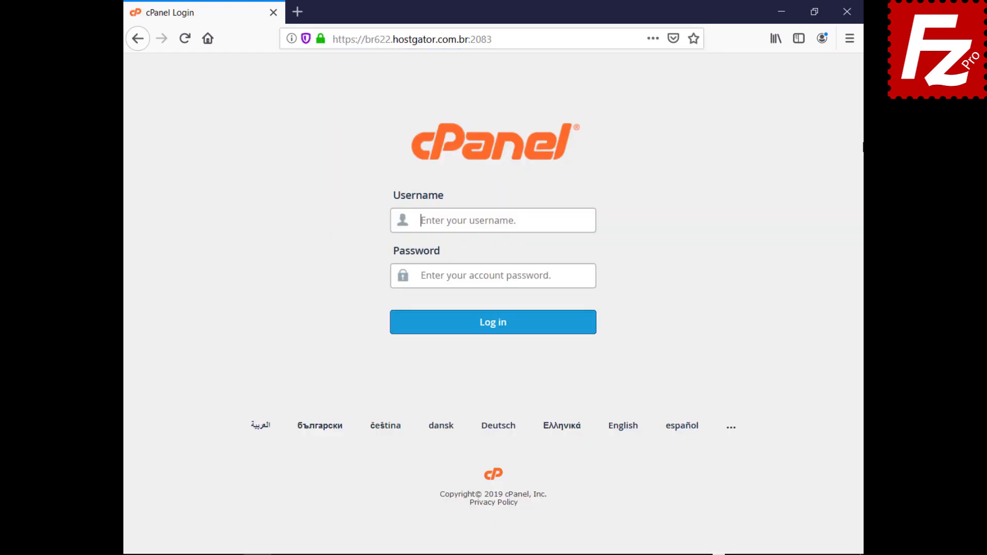
text(ondazult)
key(Tab)
key(ctrl+v)
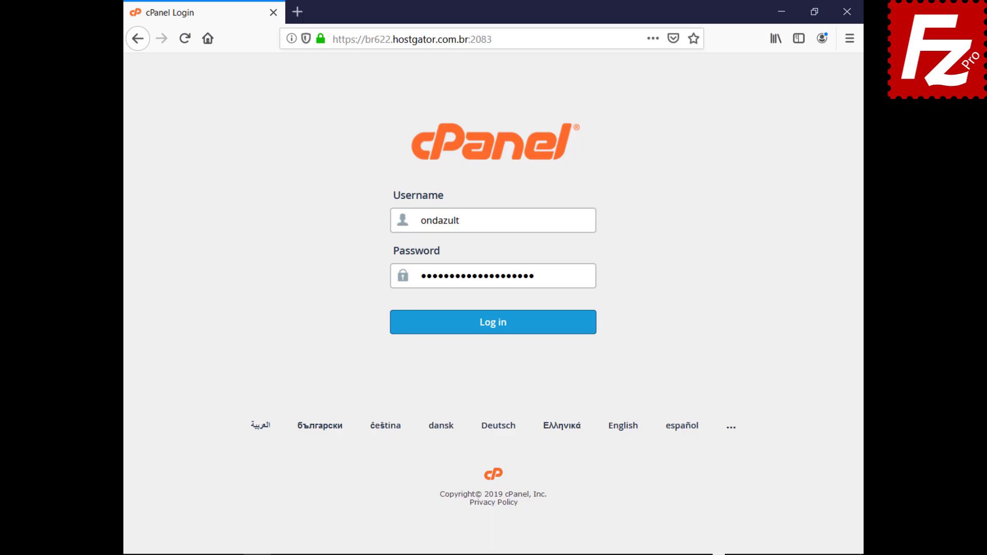
click(492, 337)
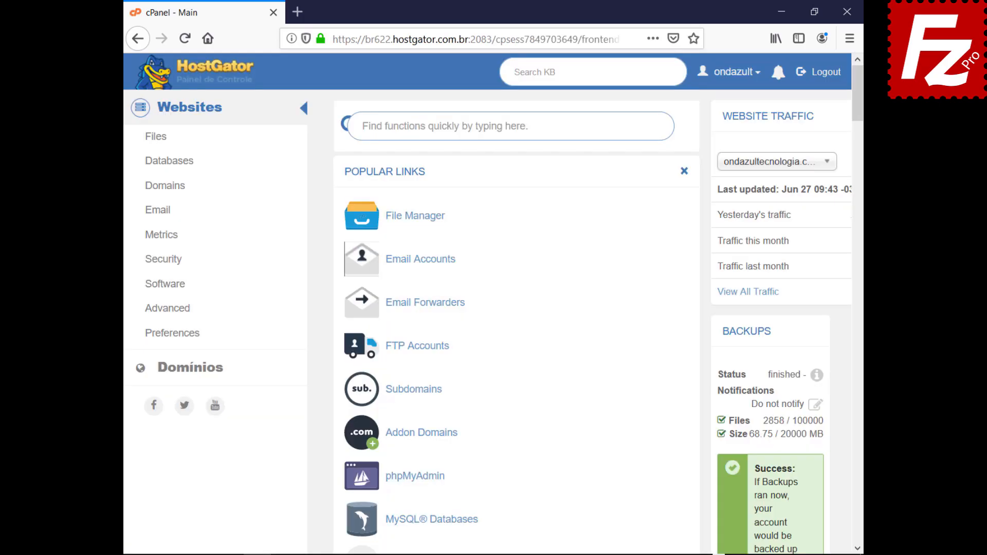
Step: Create an FTP account for public_html/wordpress with a strong password and unlimited quota
click(414, 349)
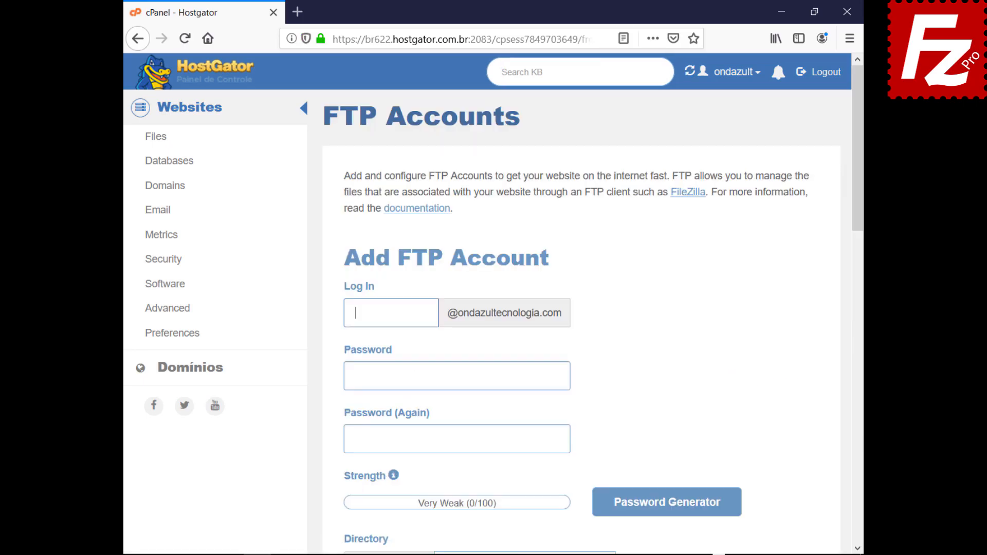
text(wordpressftp)
key(Tab)
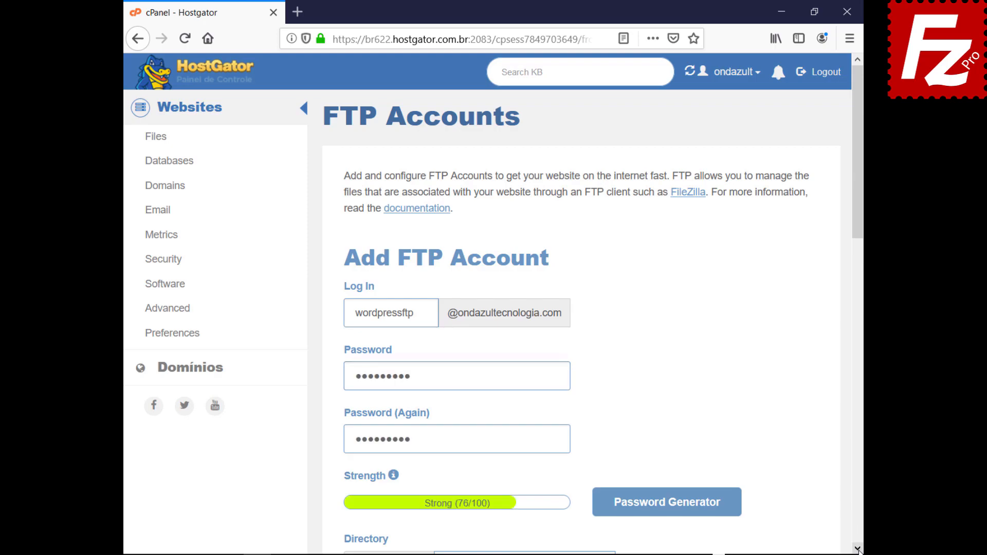
click(858, 549)
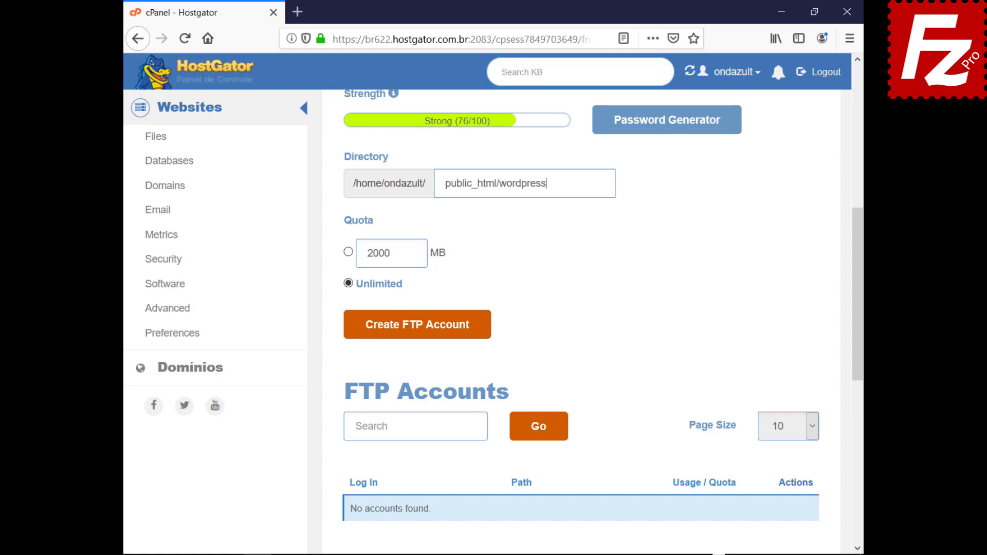
click(415, 334)
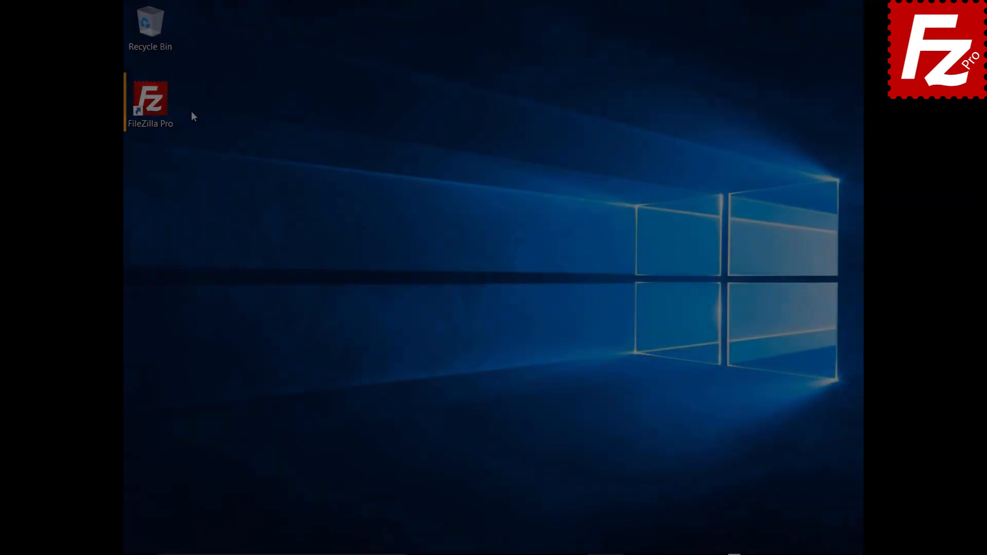
Step: Launch FileZilla Pro and add a Site Manager entry named Wordpress with the FTP host and login
double_click(157, 107)
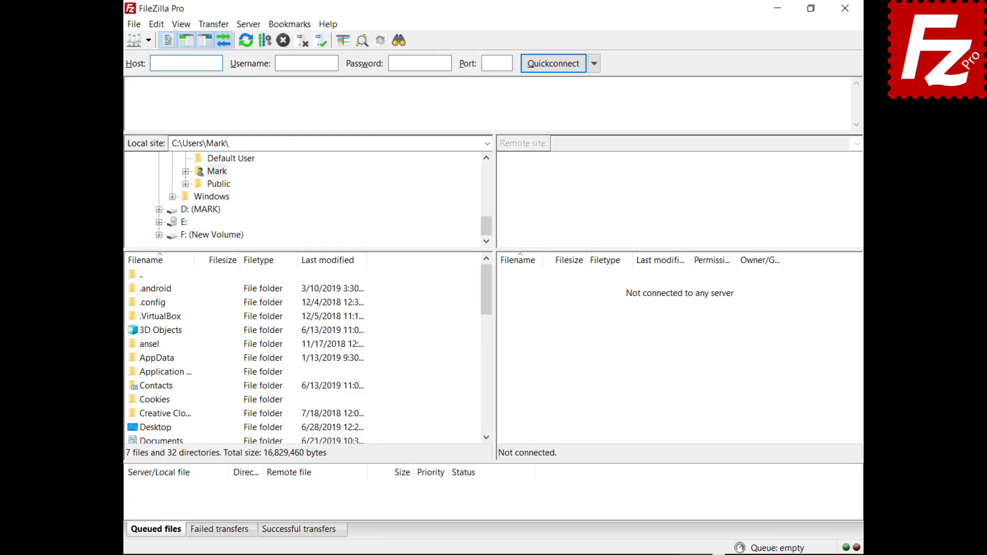
click(134, 27)
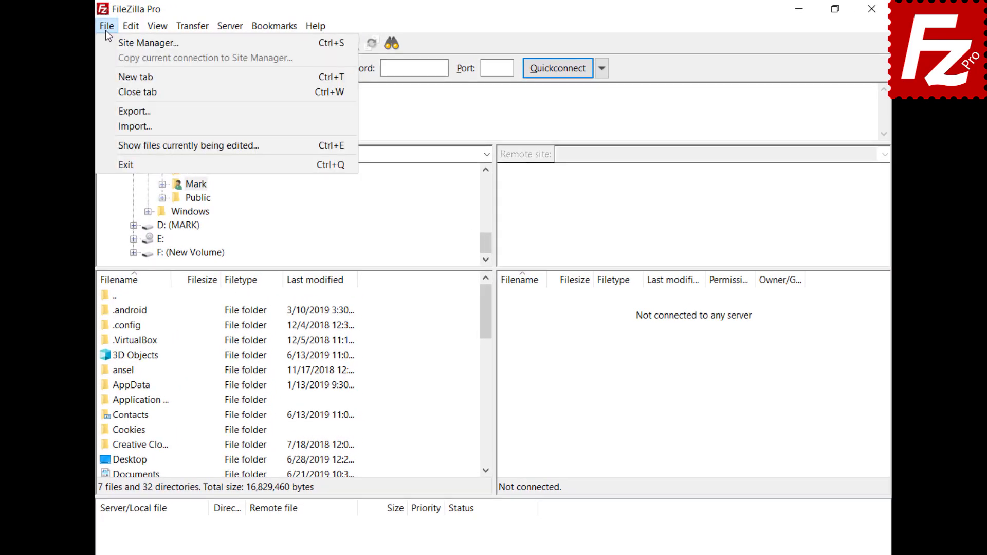
click(107, 41)
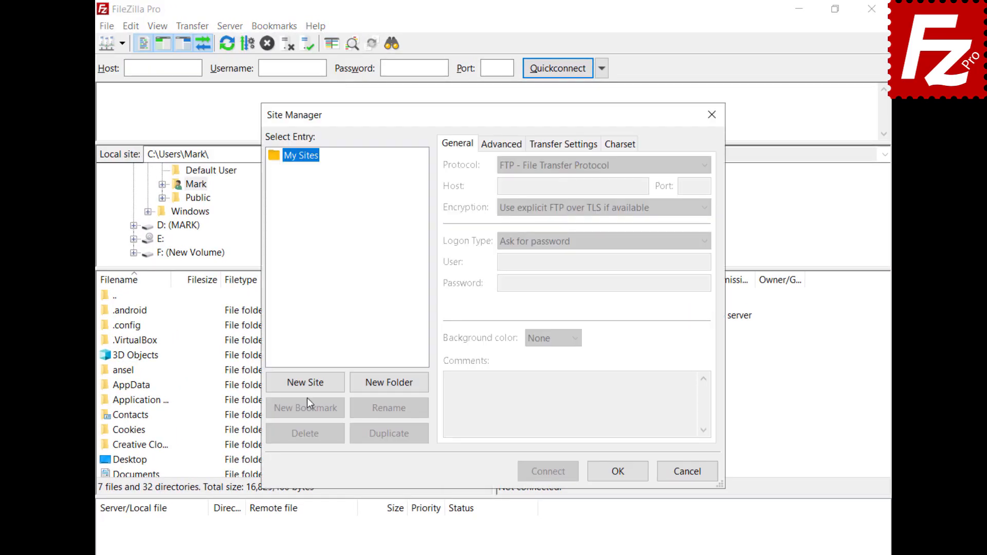
click(305, 382)
text(Wordpress)
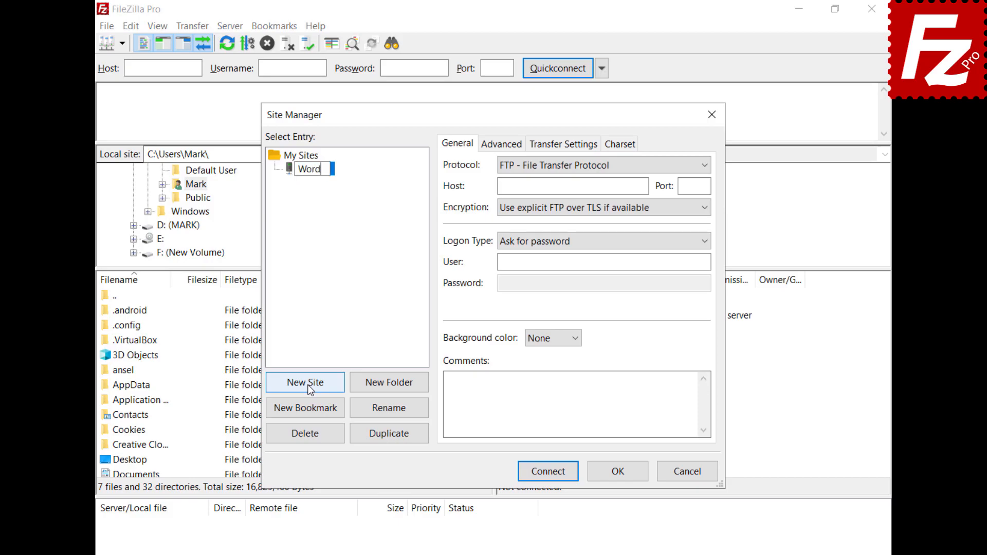
key(Return)
click(613, 185)
text(ftp.ondazultecnologia.com)
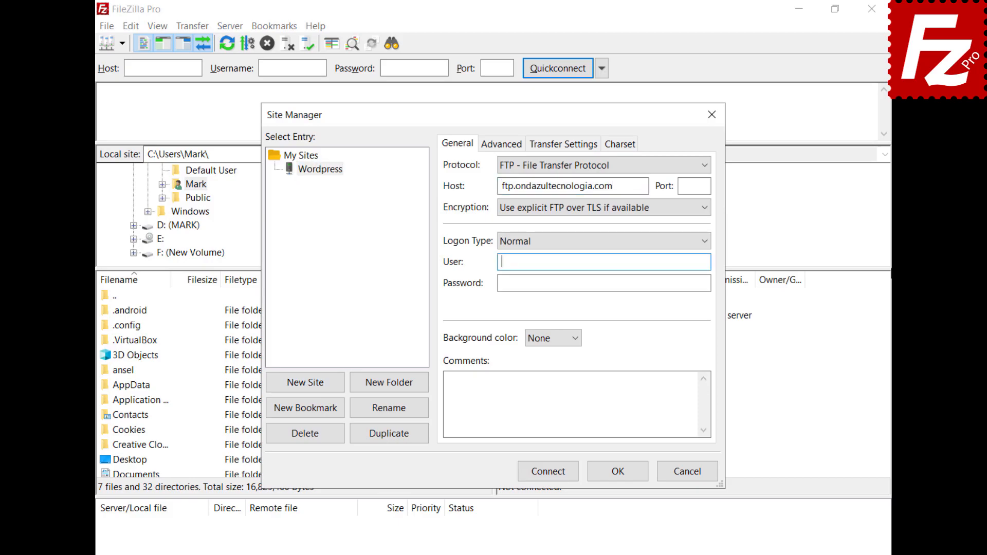
key(ctrl+v)
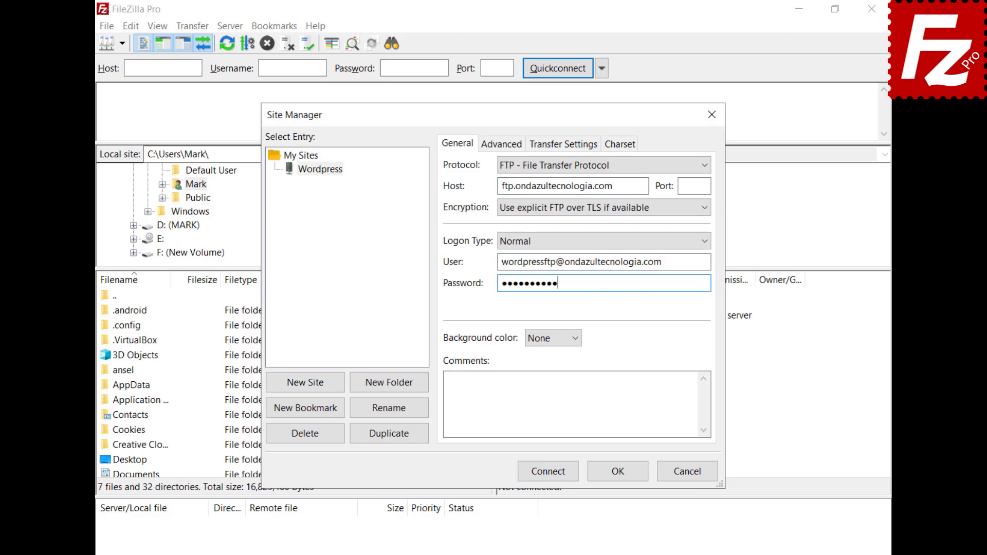
Step: Connect to the Wordpress site, always trusting its certificate
click(547, 476)
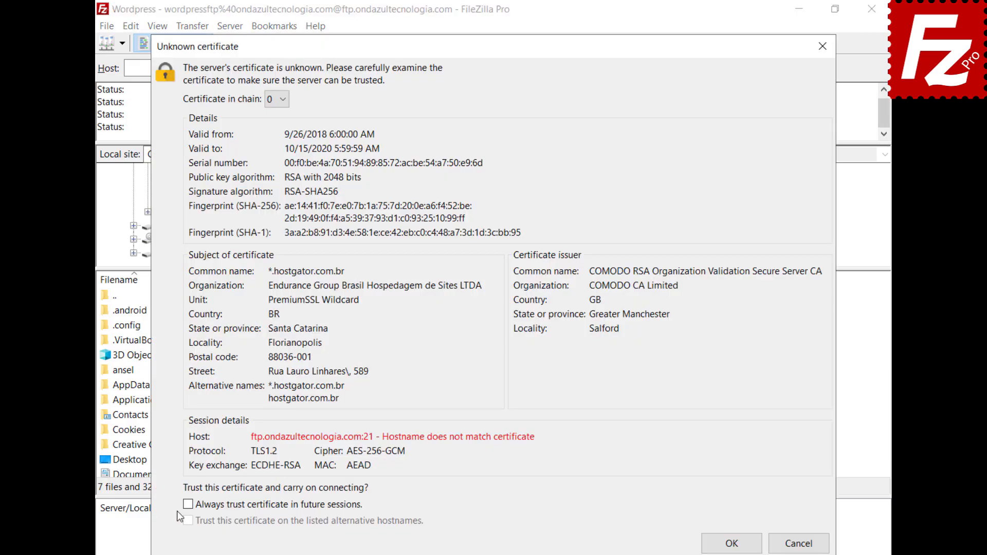
click(188, 505)
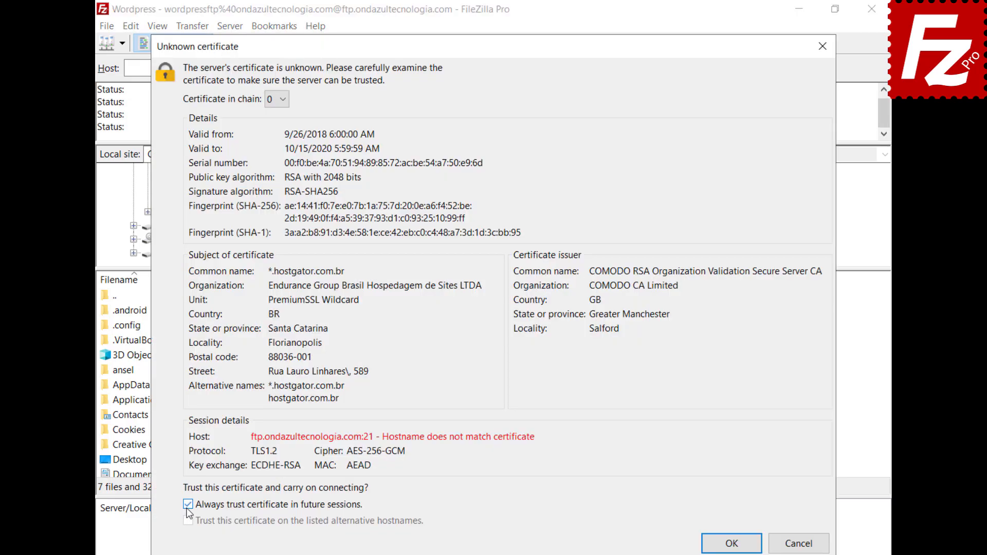
click(734, 546)
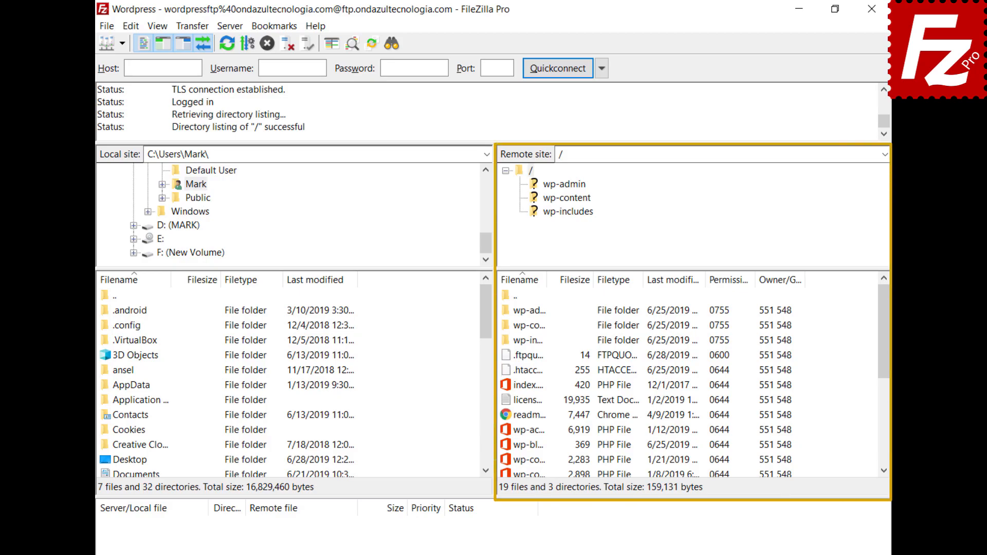
Step: Open wp-blog-header.php in the editor and add 'Enter a new line here' as the first line
right_click(507, 446)
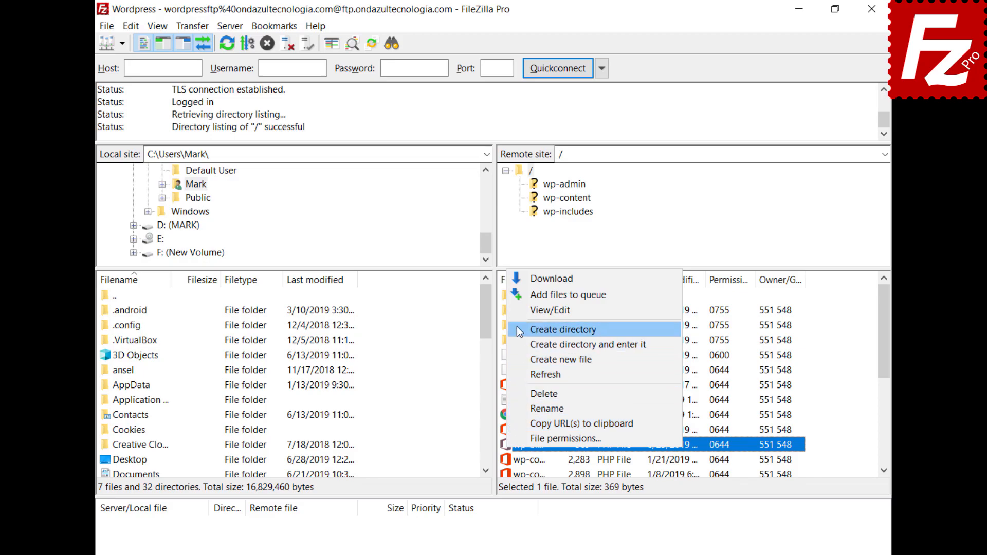
click(520, 311)
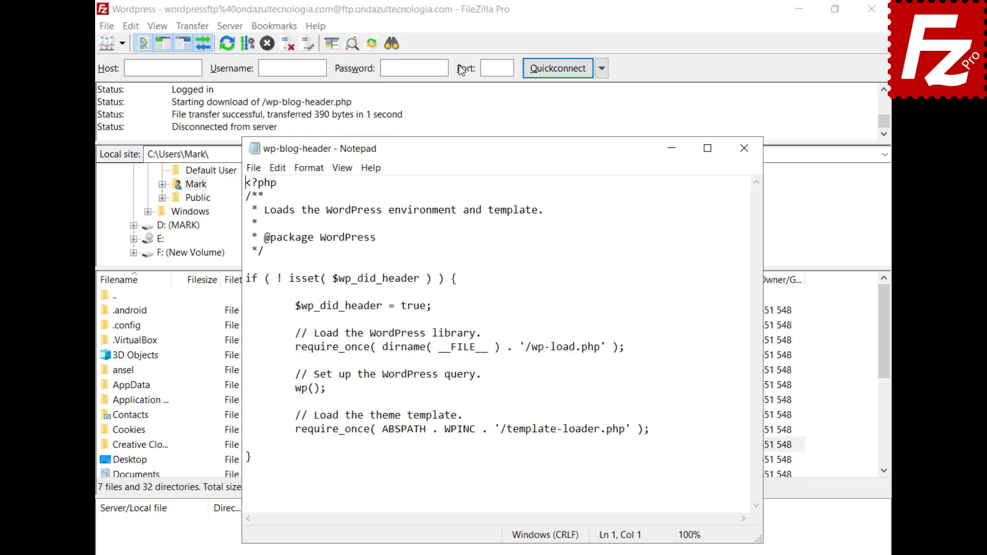
key(Return)
key(Up)
text(Enter a new line here)
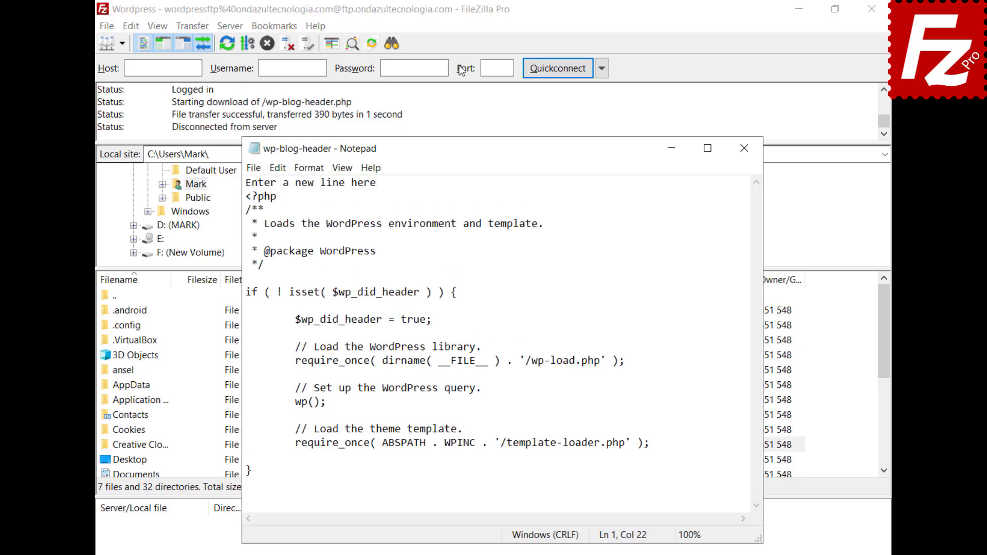
Step: Save the edited wp-blog-header.php and upload it back to the server
click(252, 168)
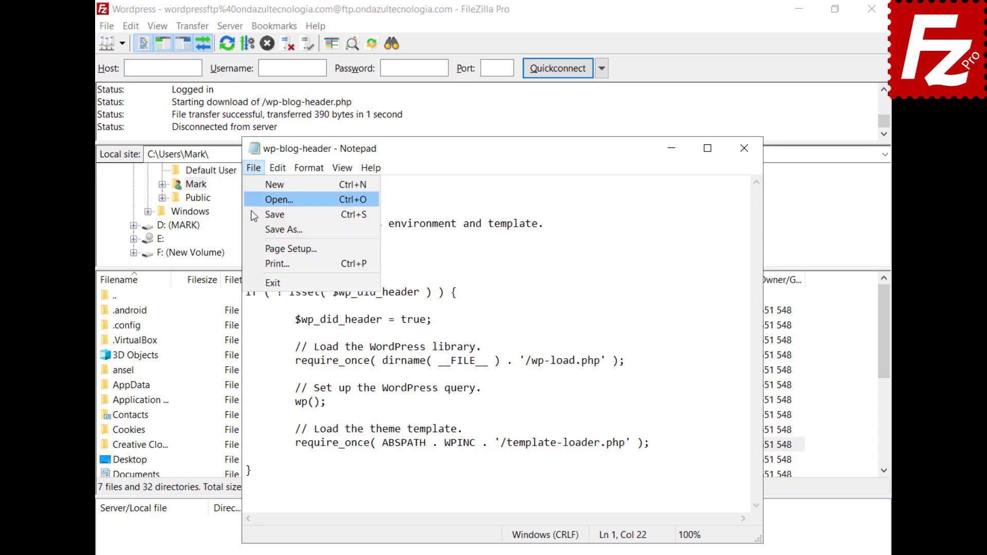
click(271, 283)
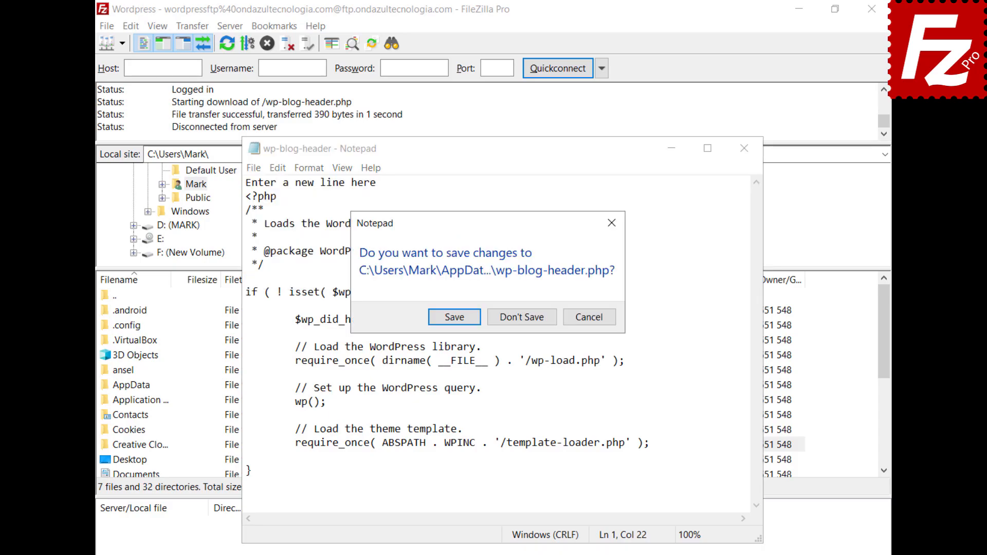
click(453, 318)
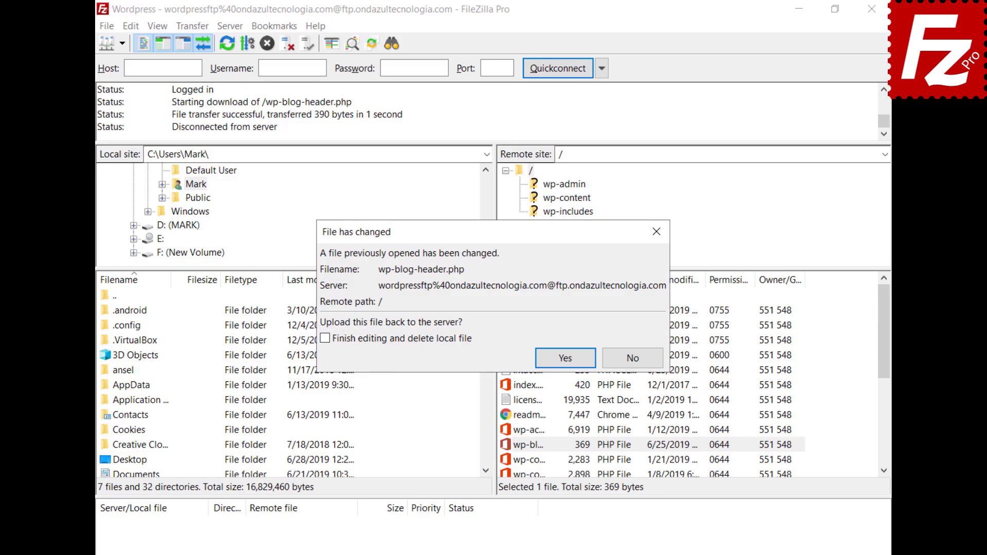
click(566, 358)
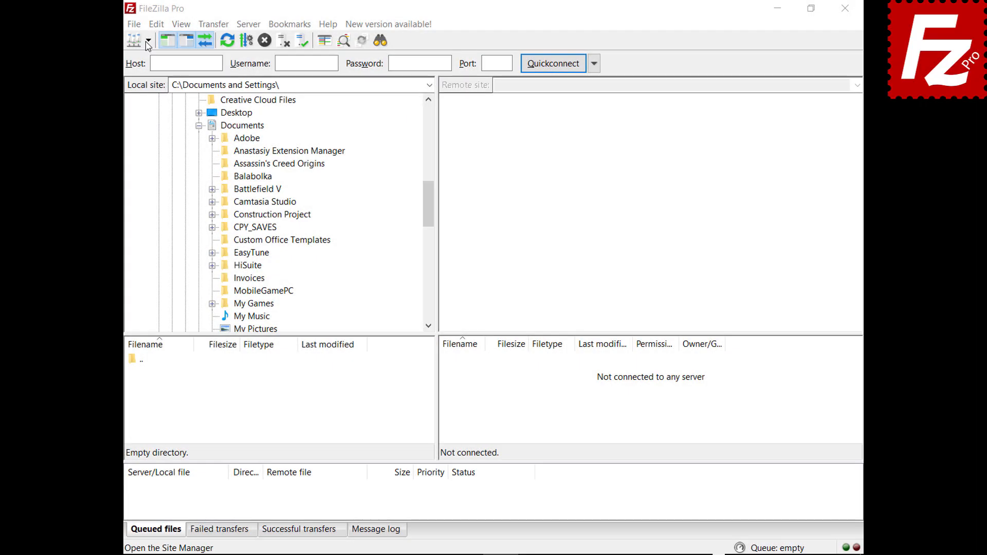
Step: Connect to the saved FTP site, download Financial.xlsx to Documents, and upload Evaluation.pdf to the root
click(148, 41)
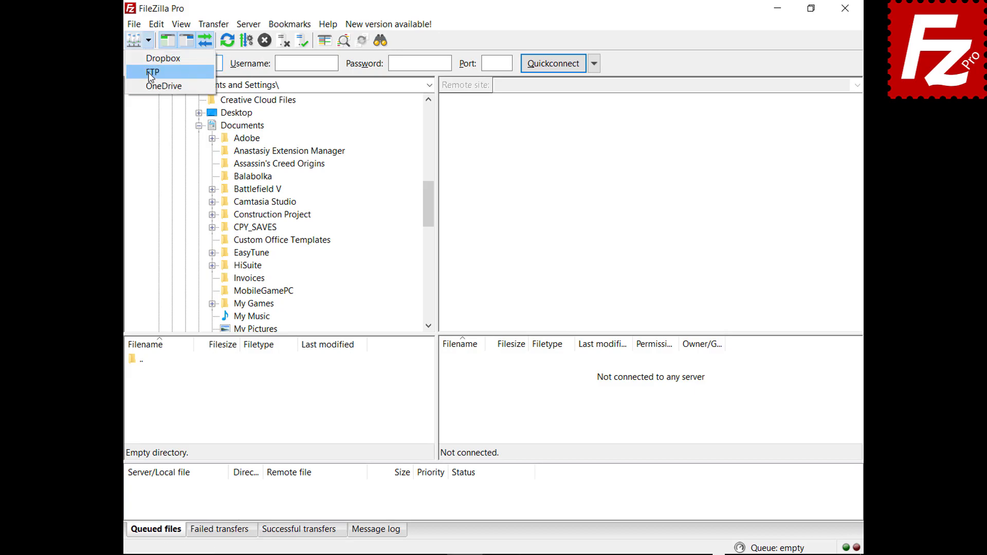
click(150, 71)
click(451, 388)
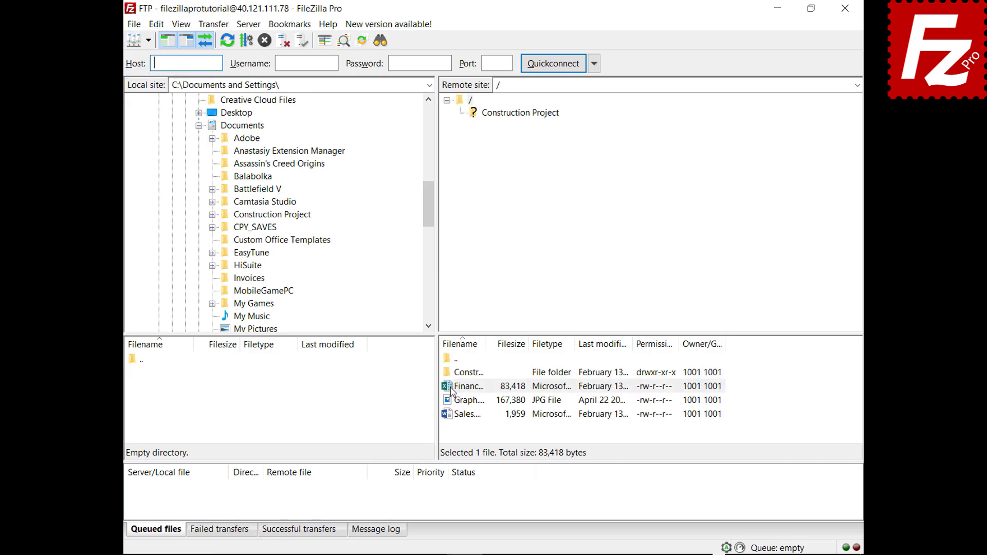
drag(451, 390, 276, 128)
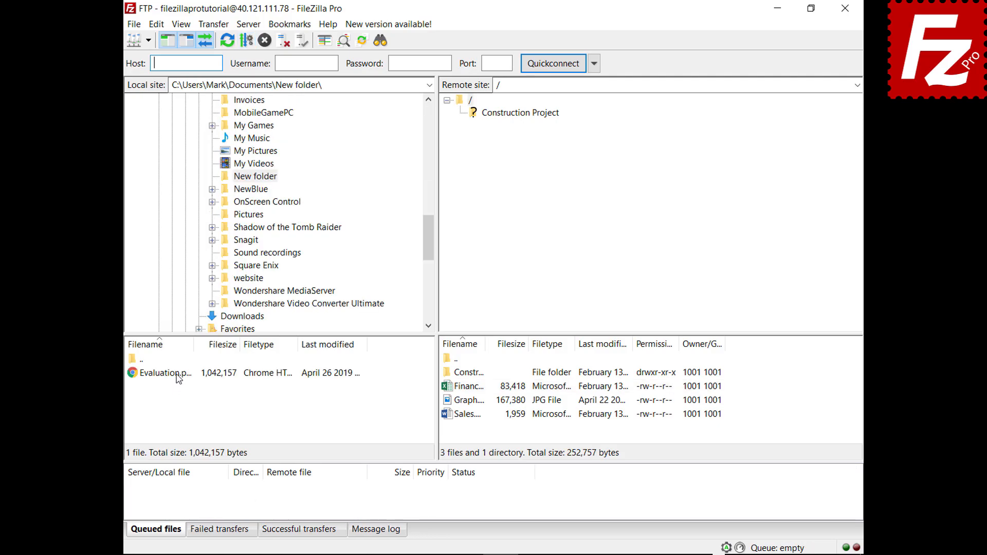
click(178, 377)
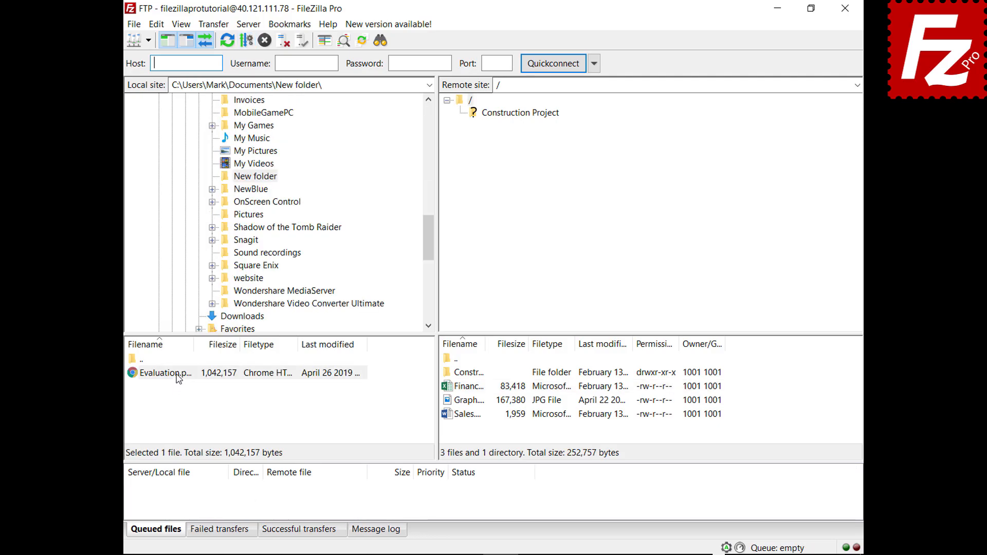
drag(179, 379, 479, 433)
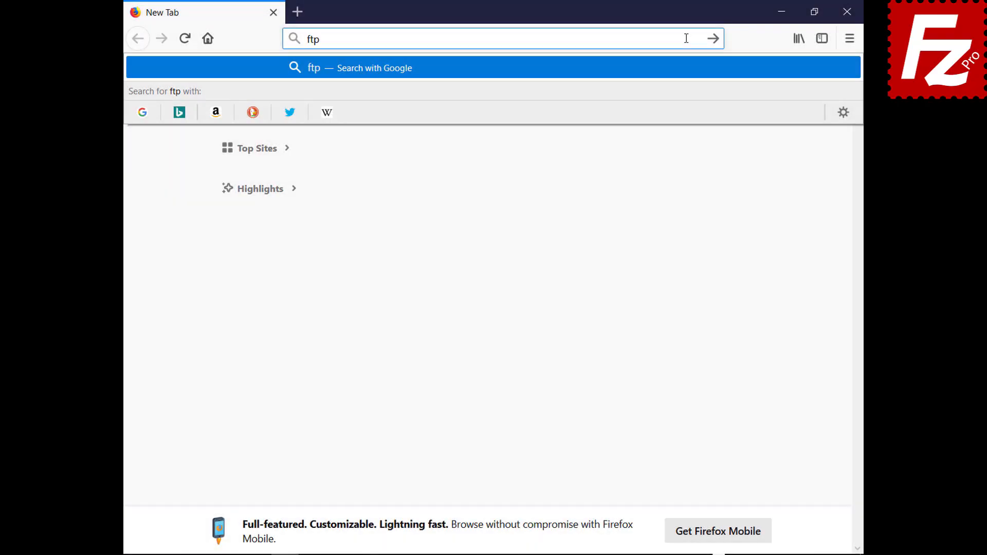
Step: On ftptest.net, enter host 40.121.111.78 with the account username and password
text(test.net)
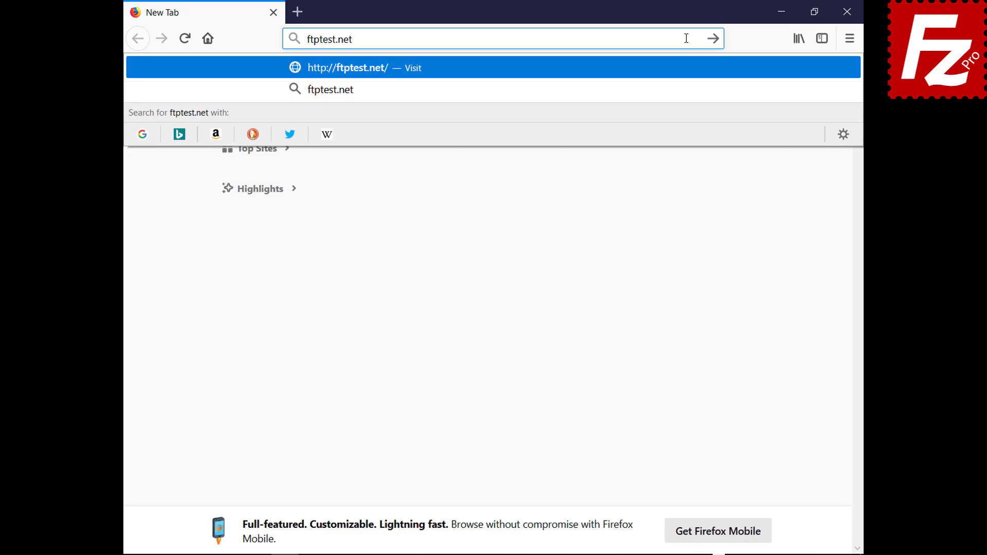
key(Return)
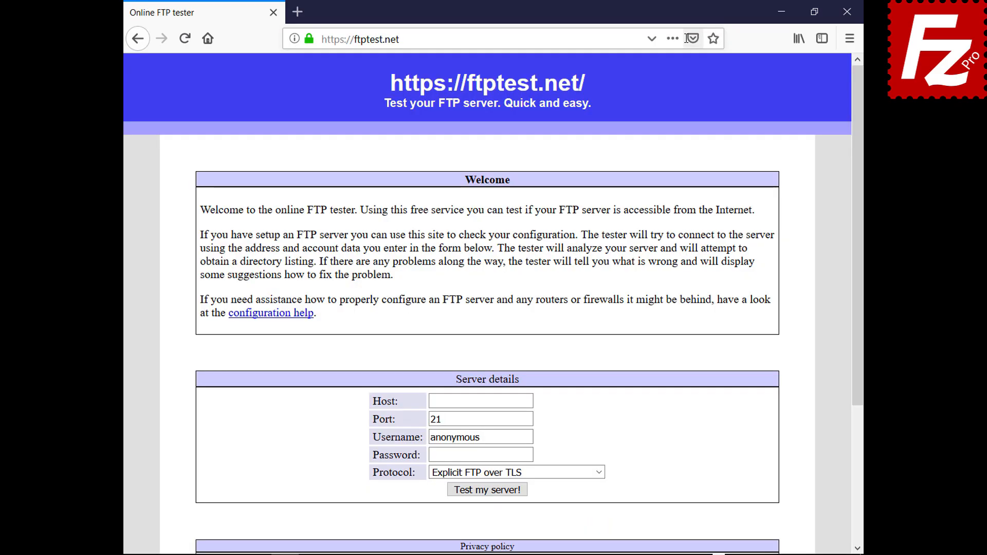
click(529, 401)
text(40.121.111.78)
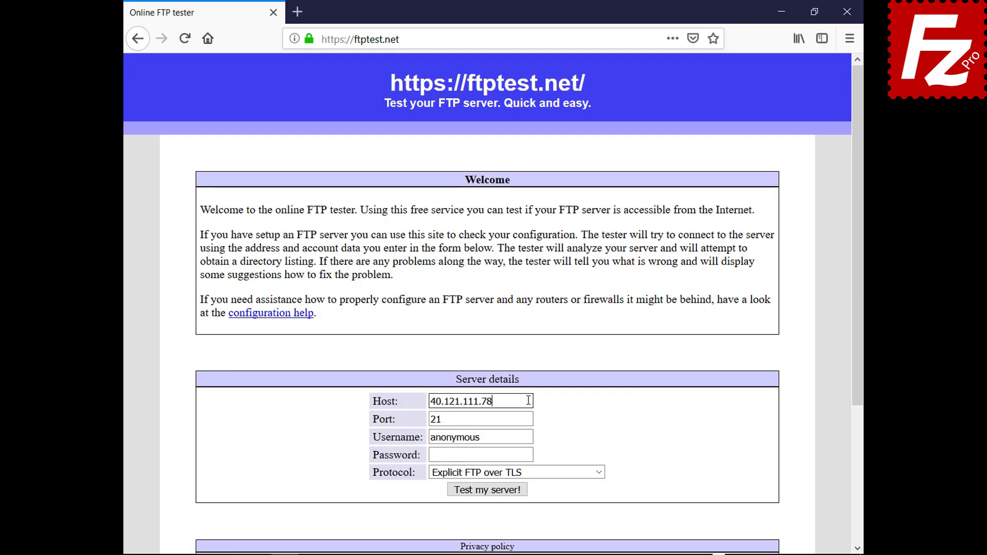
double_click(530, 437)
text(filezillaprotutorial)
click(531, 455)
key(ctrl+v)
Step: Set Protocol to 'Allow fallback to plain FTP (insecure)' and run the server test
click(598, 472)
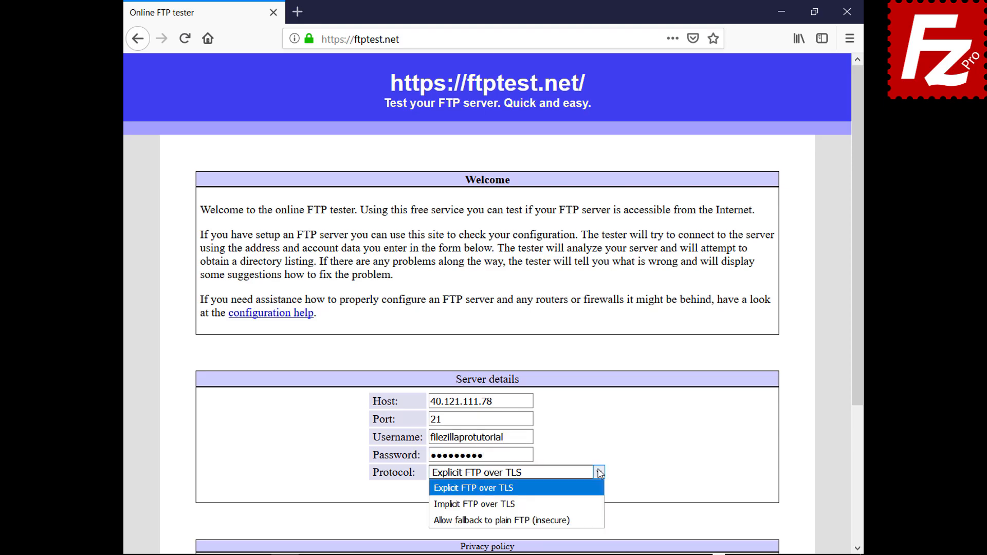
click(595, 511)
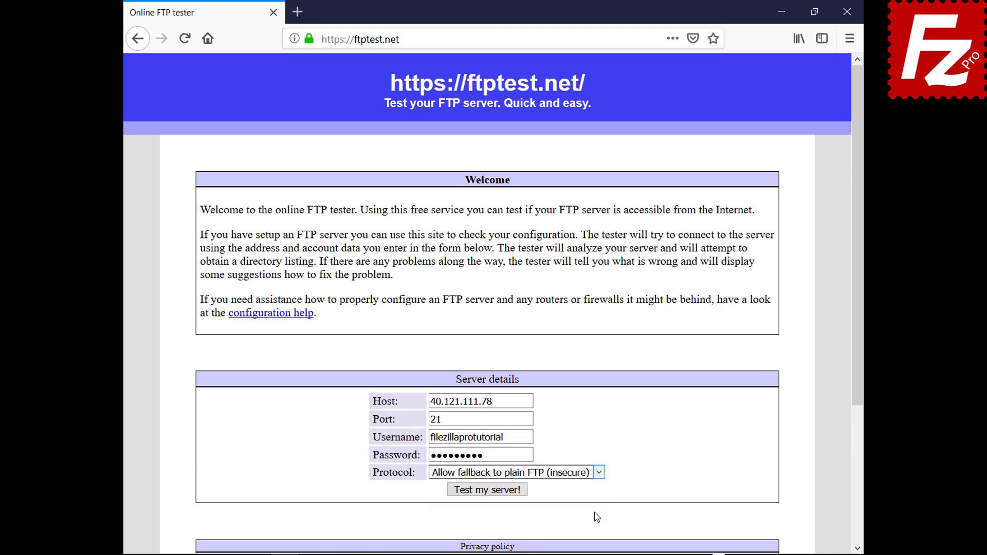
click(491, 491)
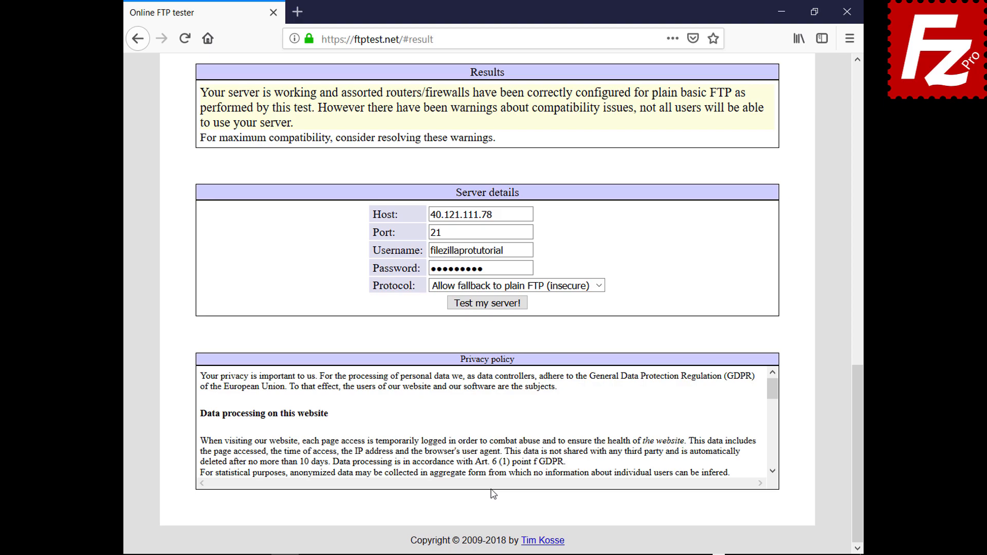
drag(859, 426, 811, 128)
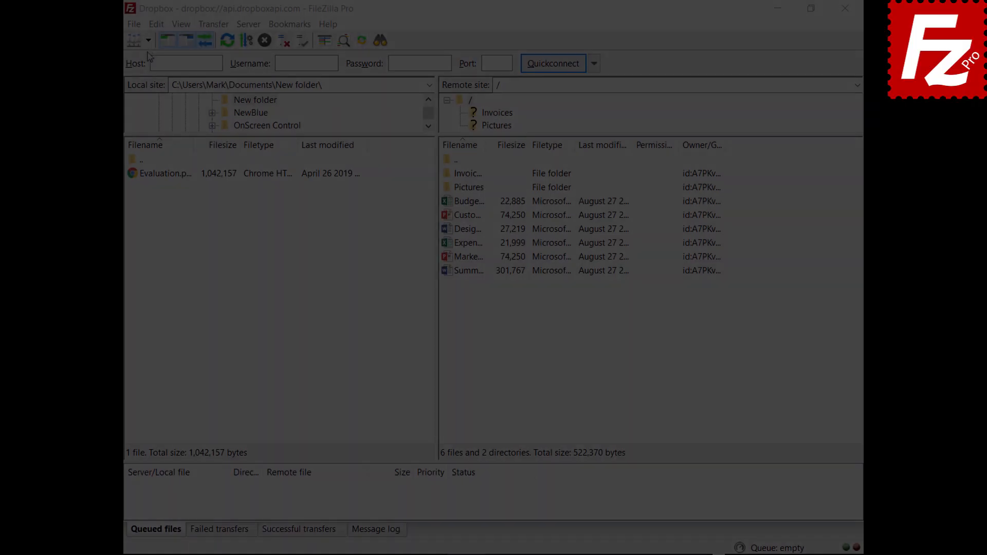
Step: Open the saved OneDrive site in a new tab, then switch back to the Dropbox tab
click(148, 40)
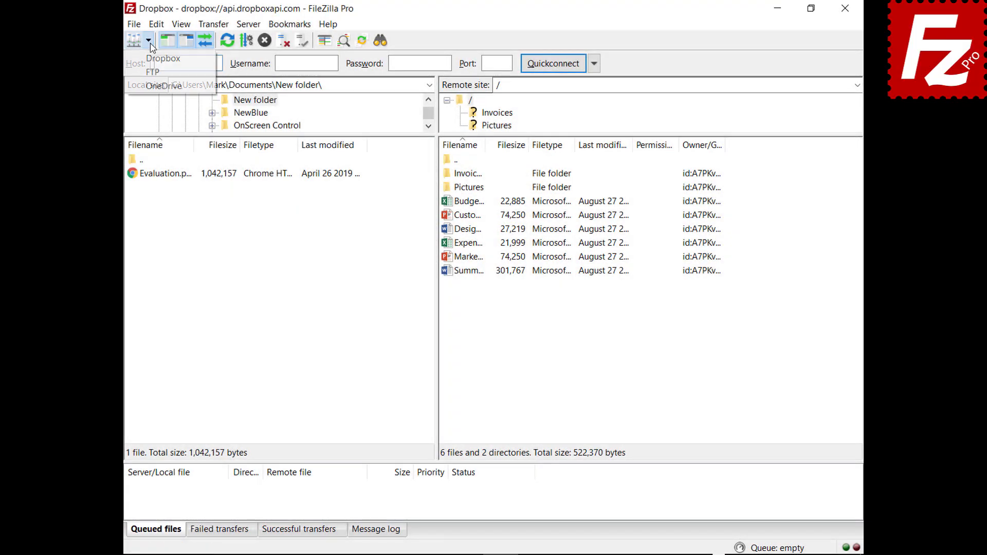
click(153, 86)
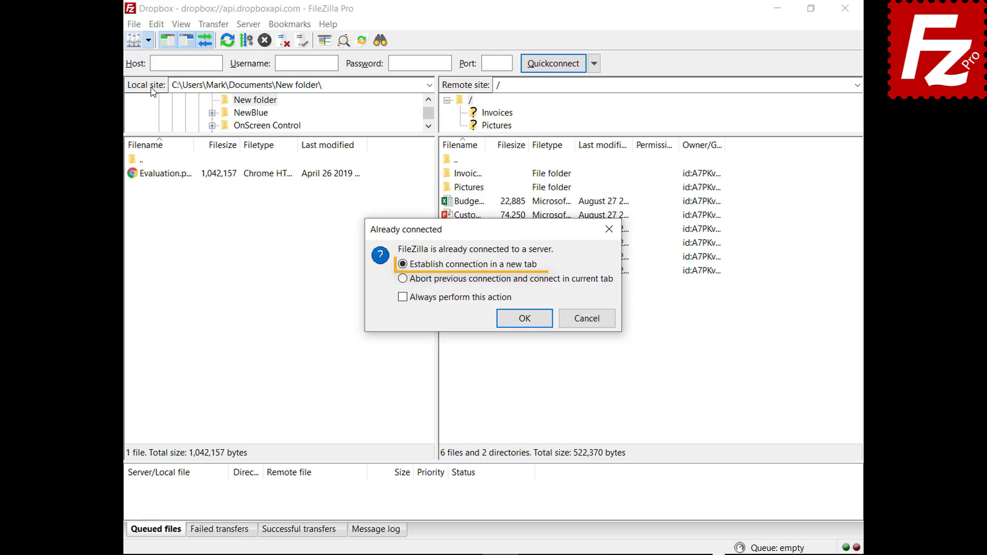
click(525, 322)
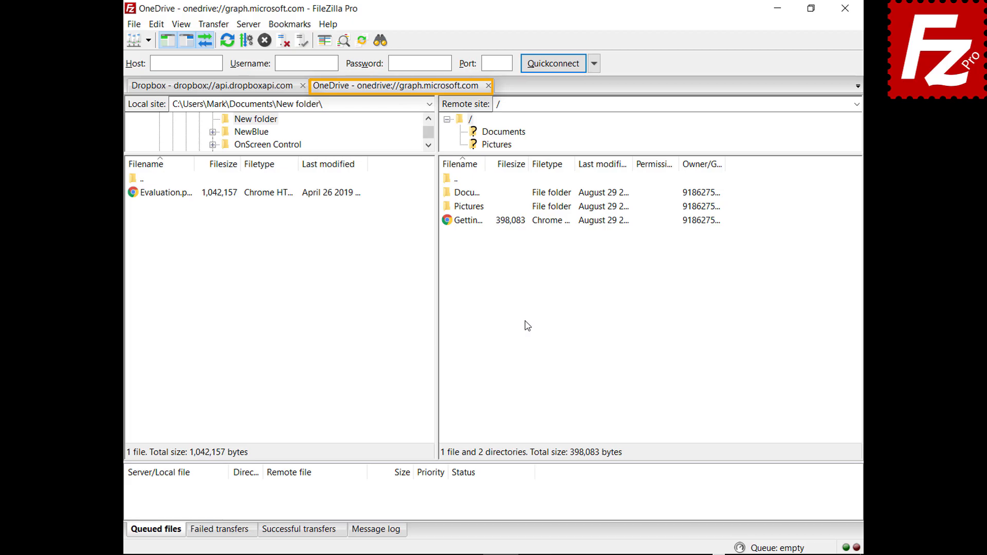
click(211, 87)
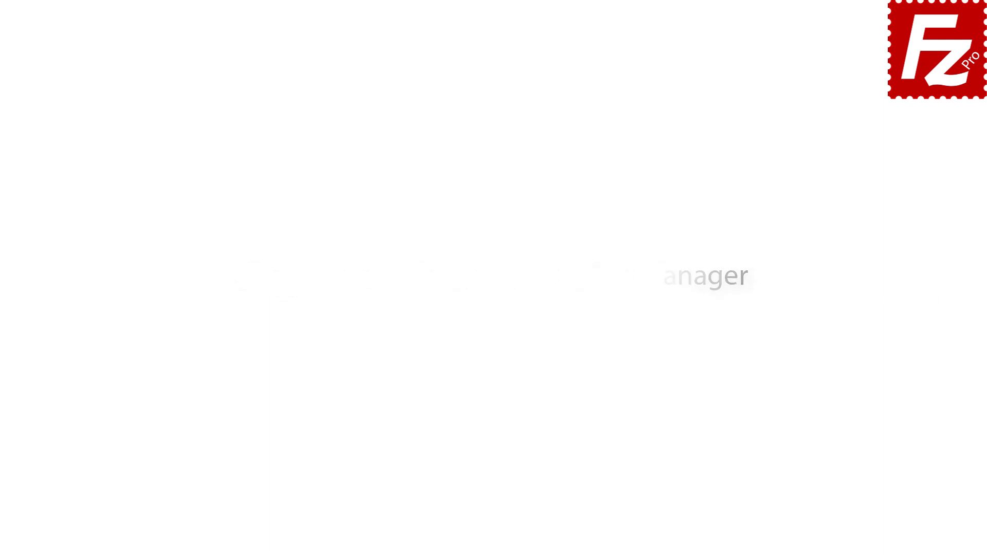
Step: Launch FileZilla Pro and Quickconnect to 40.121.111.78 with the username and password
double_click(156, 107)
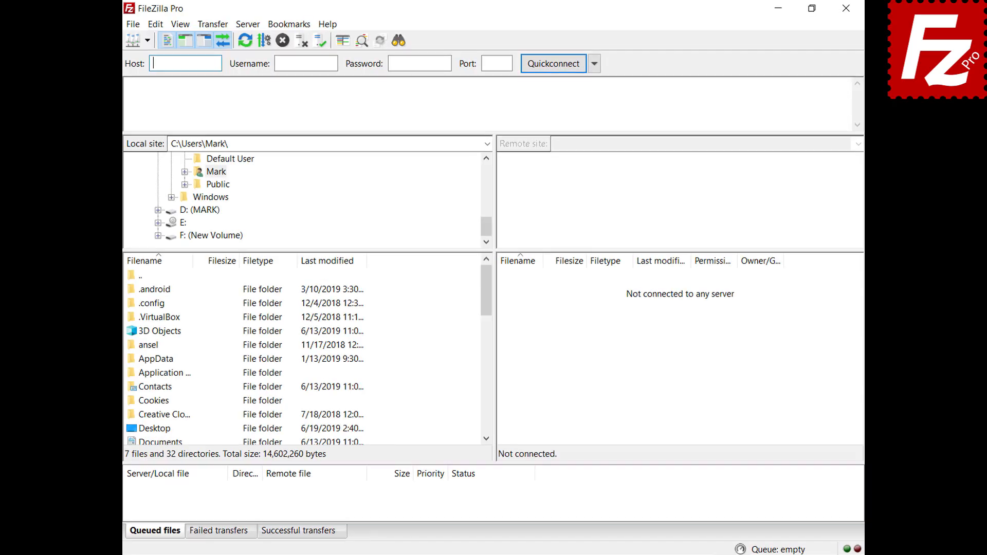
text(40.121.111.78)
key(Tab)
text(zillaprotutorial)
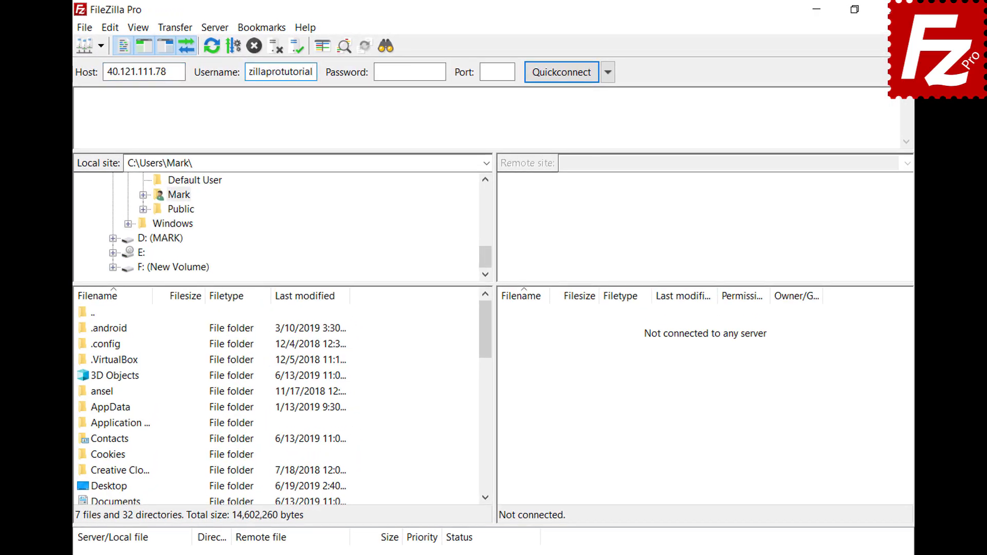
key(Tab)
text(•••••••••)
key(Return)
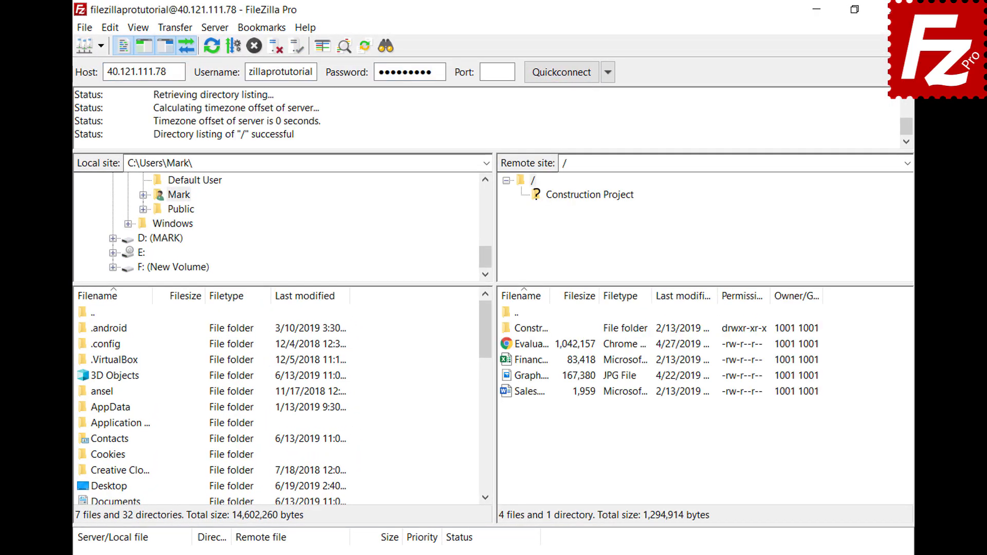
Step: Save the current connection as a site named 'New connection' and start a manual transfer
click(84, 28)
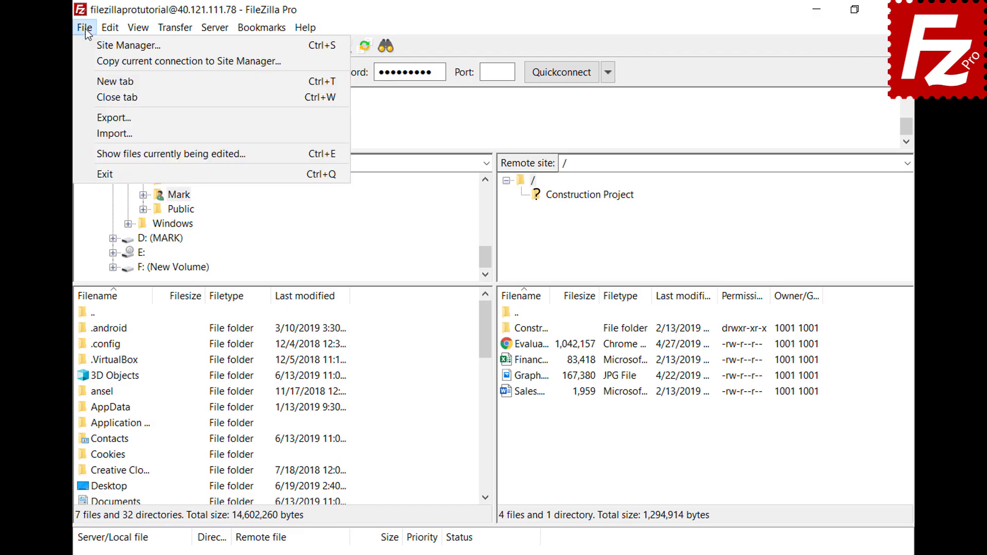
click(88, 60)
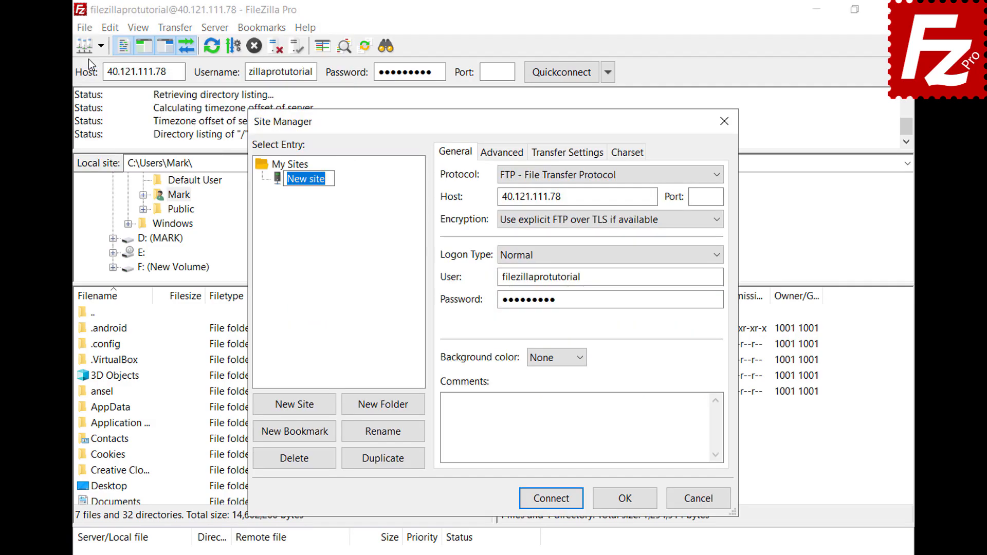
text(New connect)
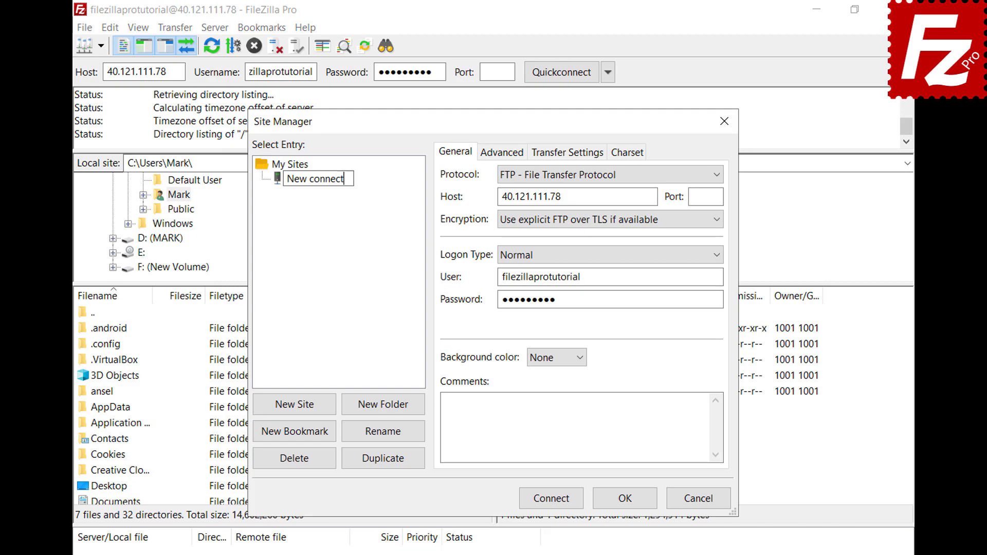
text(ion)
key(Return)
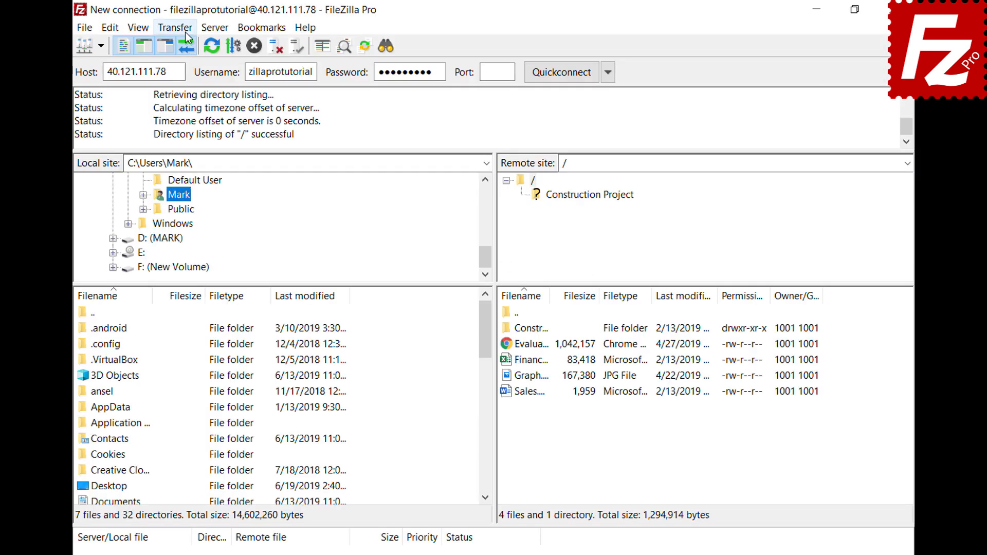
click(188, 28)
click(201, 133)
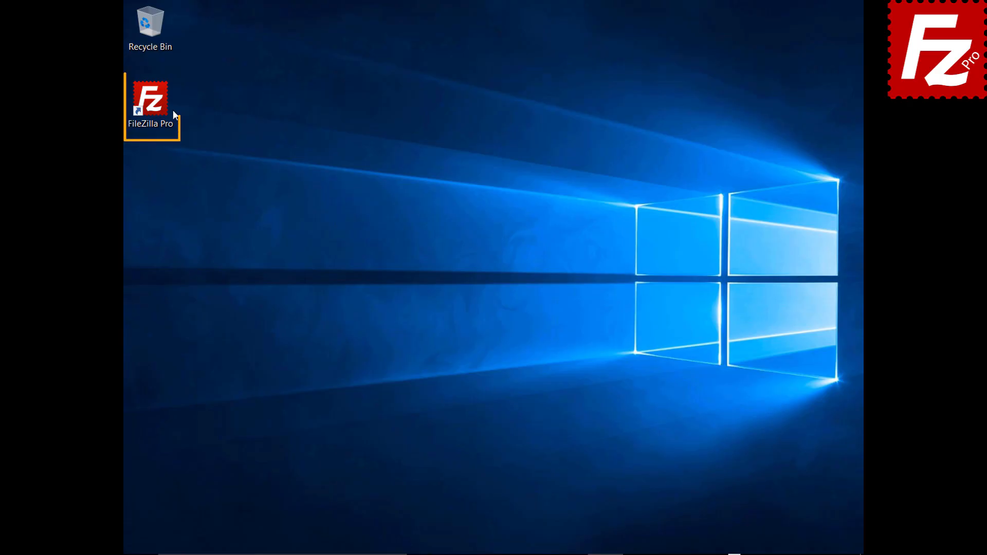
Step: Launch FileZilla, reconnect, disconnect and reconnect to the last server, then relaunch the program
double_click(156, 107)
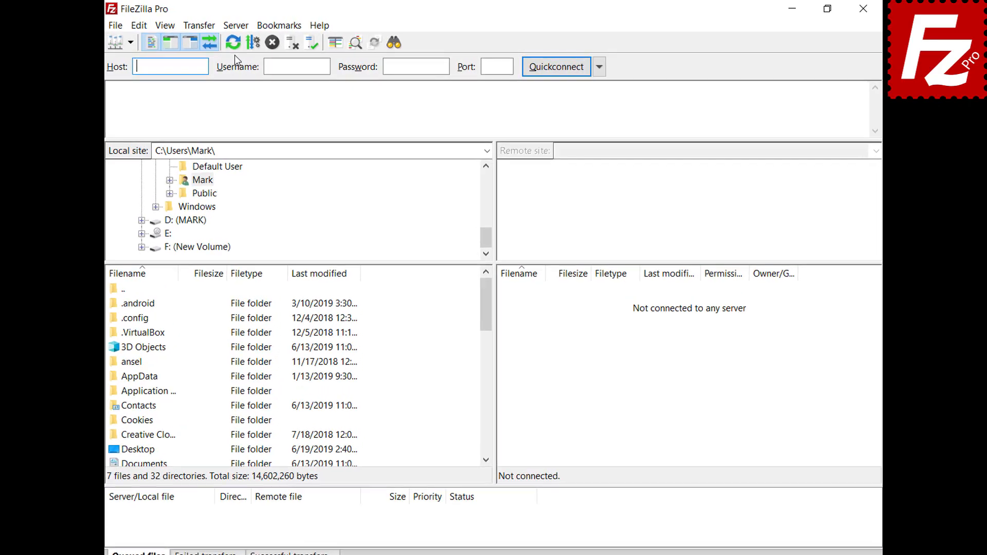
click(227, 26)
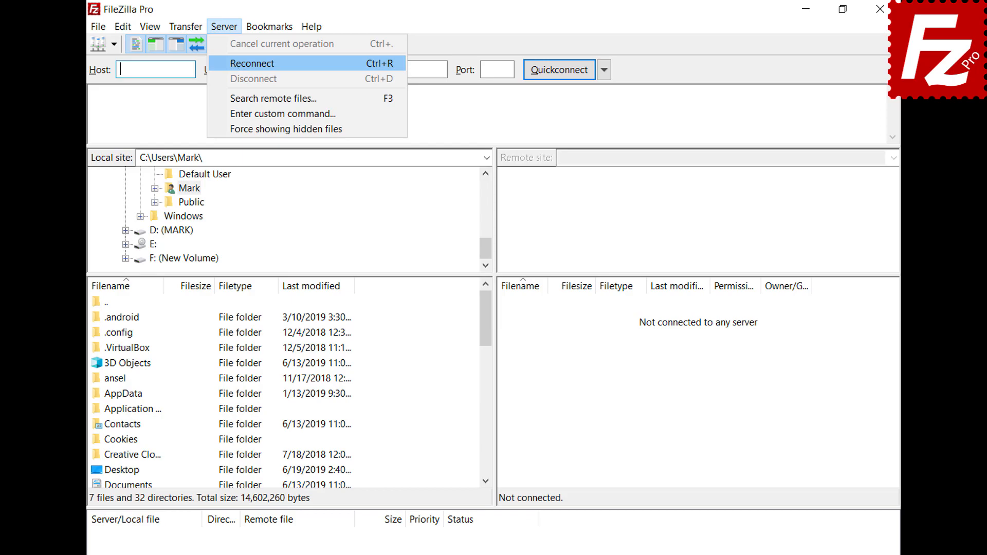
click(247, 64)
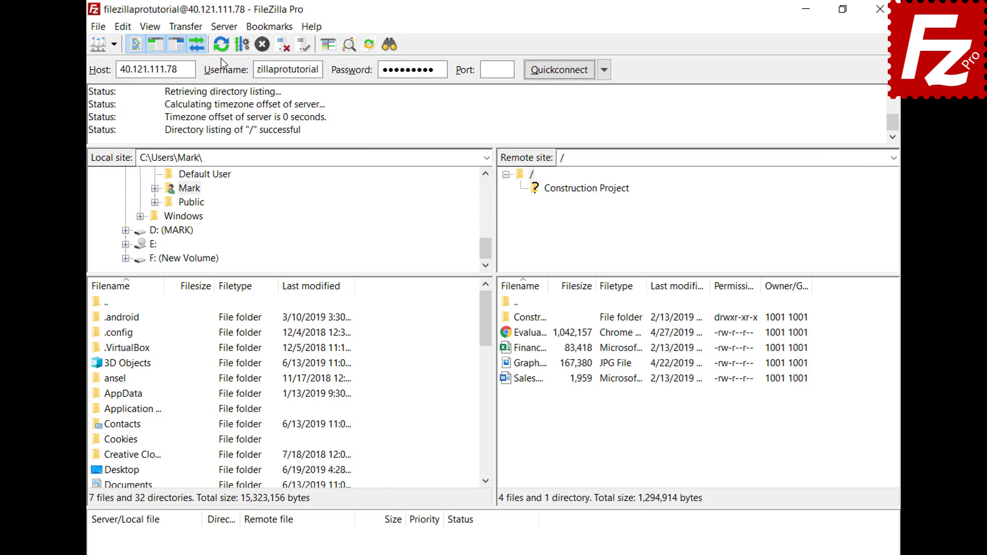
click(225, 26)
click(228, 80)
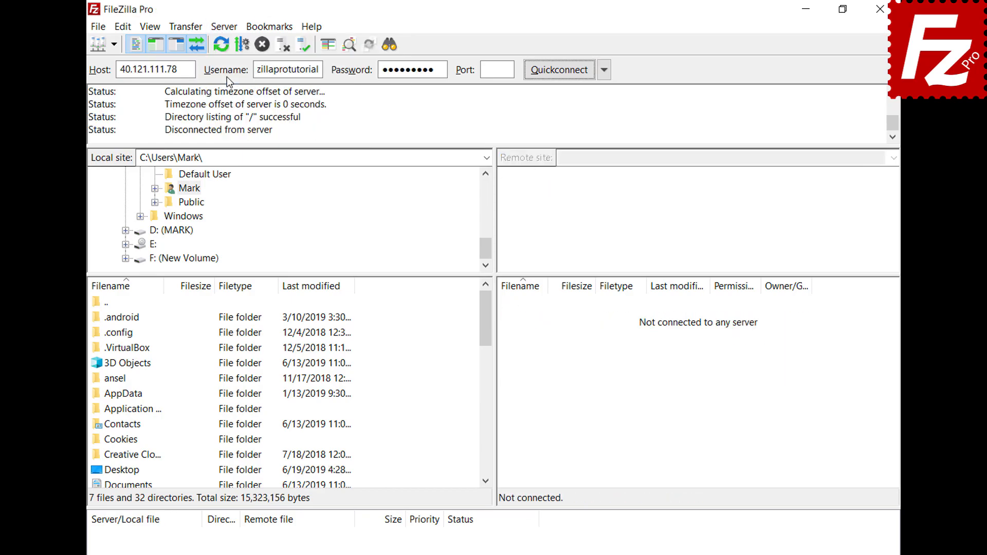
click(225, 26)
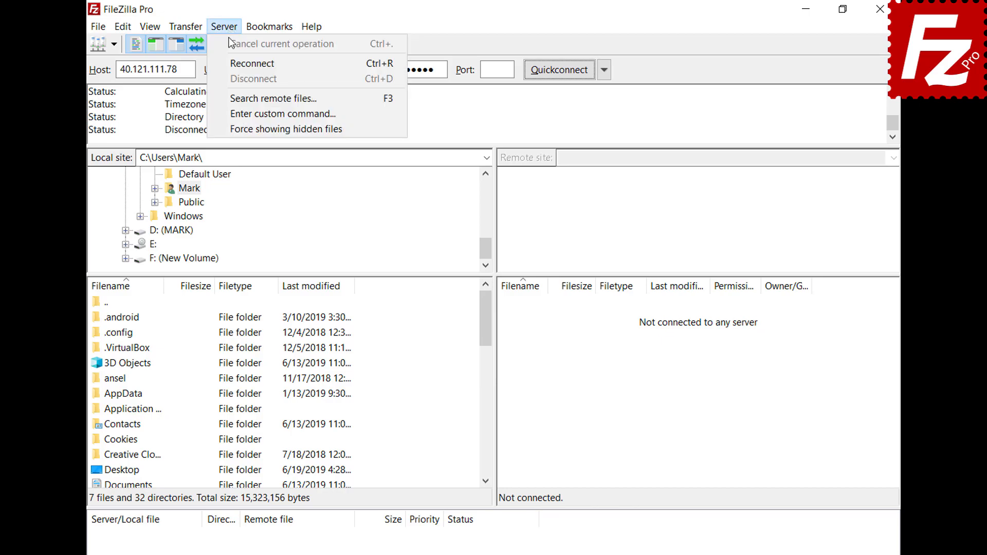
click(234, 64)
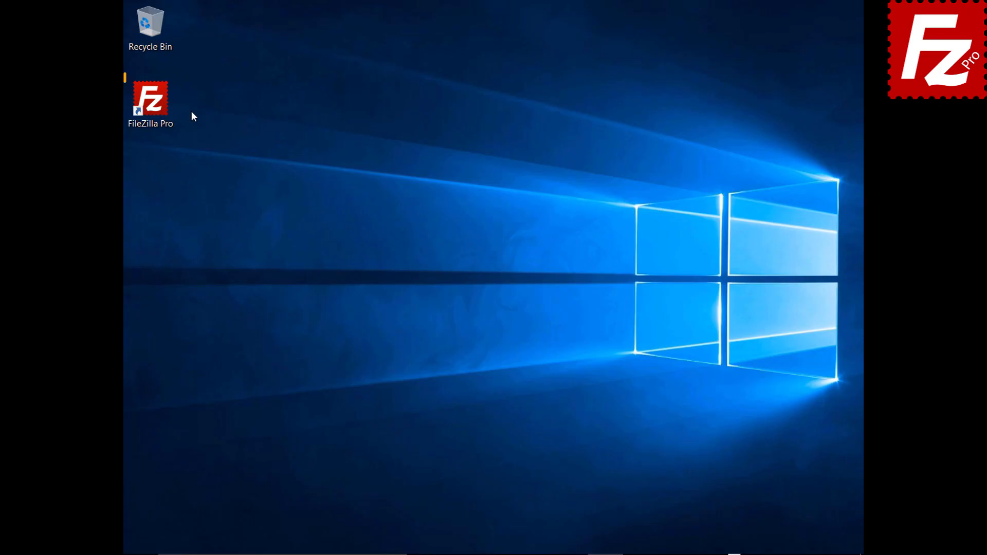
double_click(157, 107)
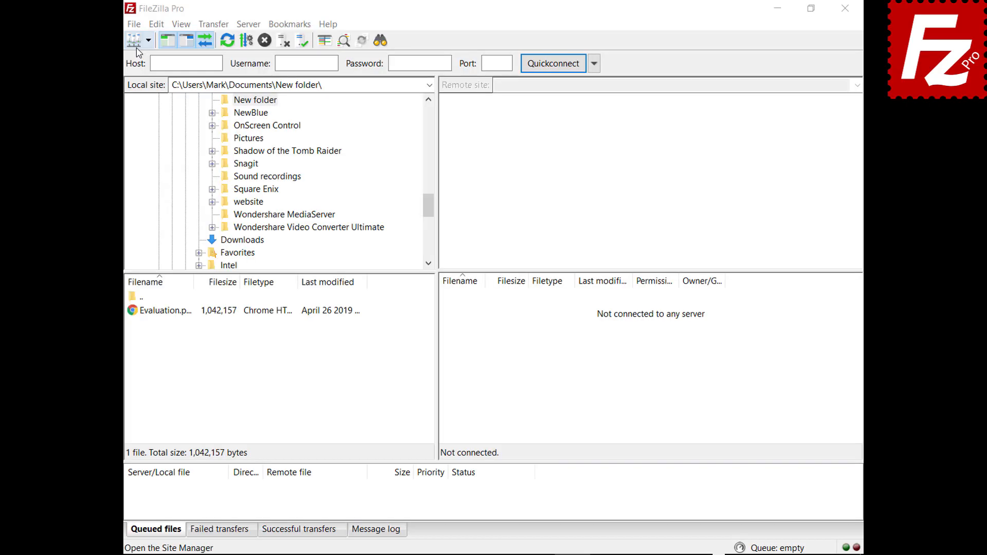
click(133, 24)
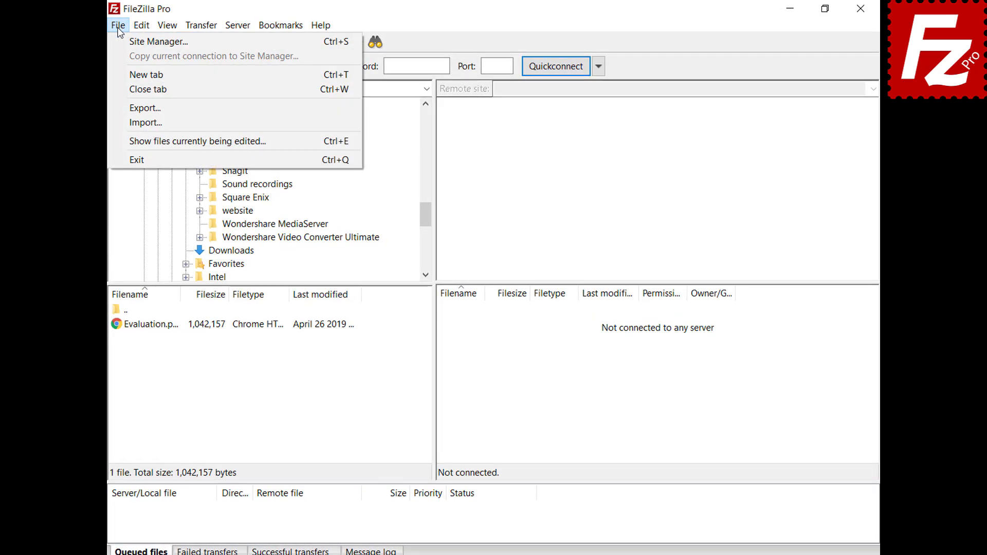
Step: Create a new site named My Server with host 40.121.111.78
click(120, 45)
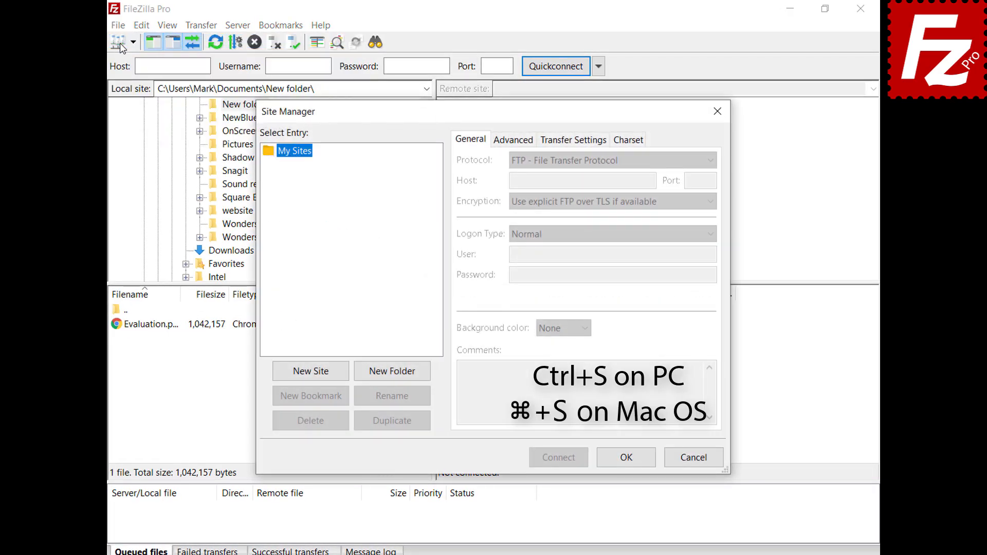
click(313, 372)
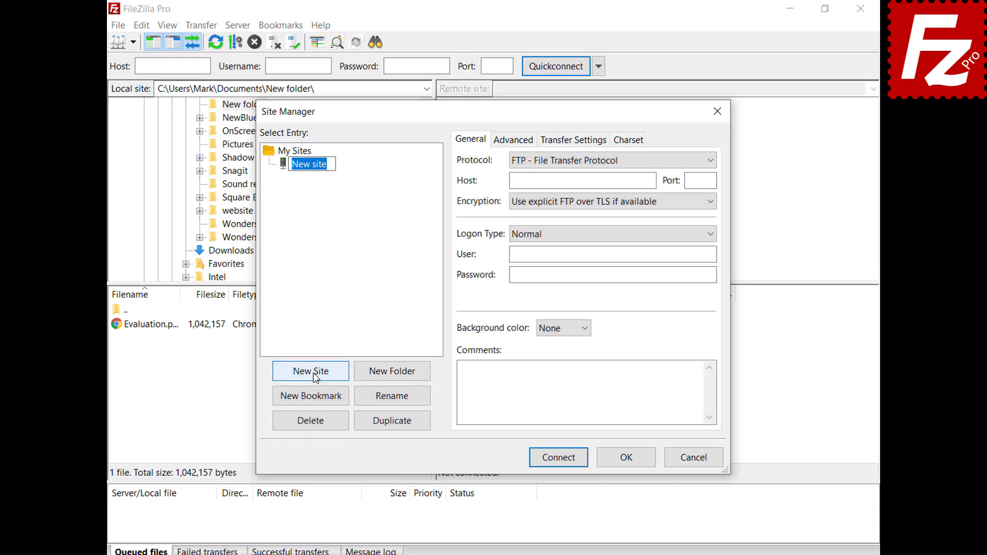
text(My Server)
key(Return)
text(40.121.111.78)
Step: Set port 21 and enter the site's username and password
click(711, 180)
text(21)
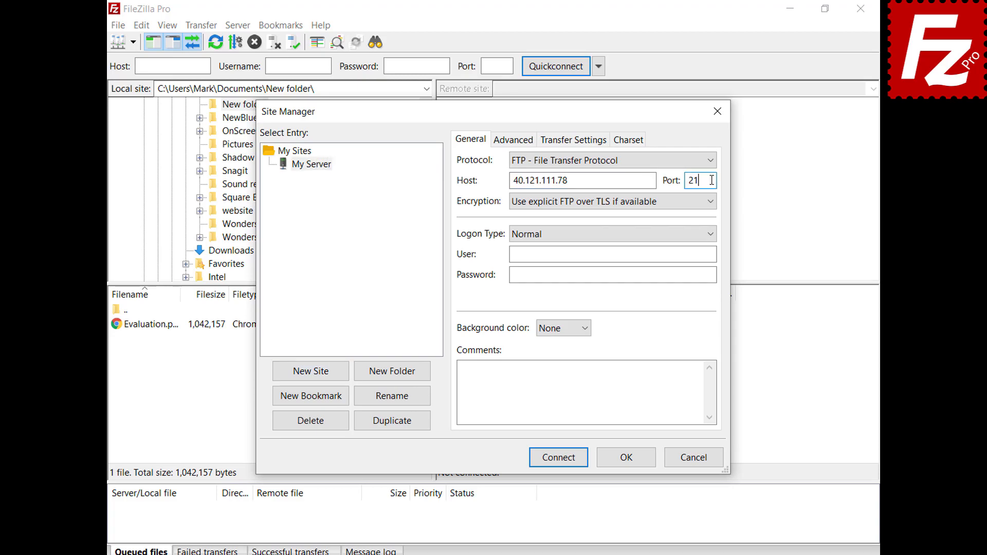
click(712, 254)
text(filezillaprotutorial)
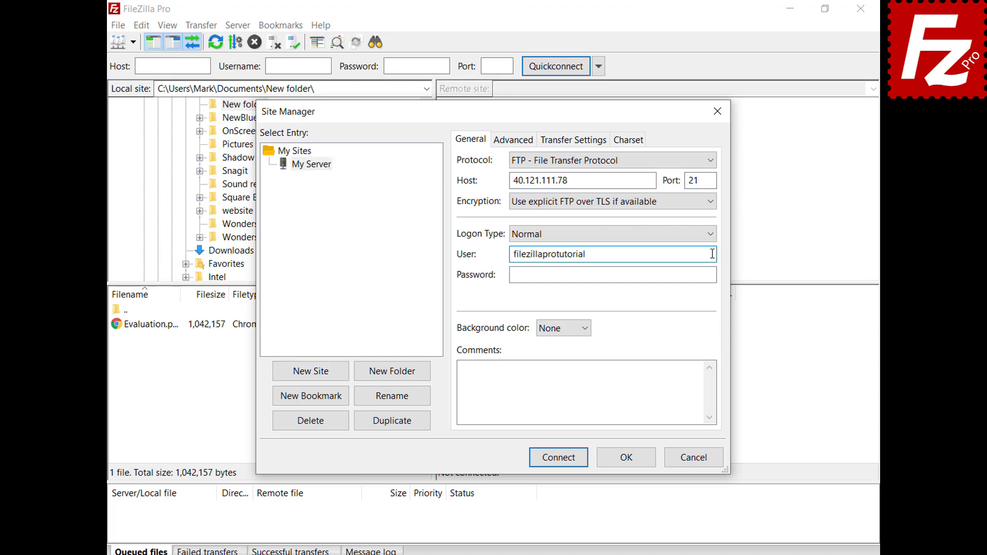
click(714, 274)
text(•••••••••)
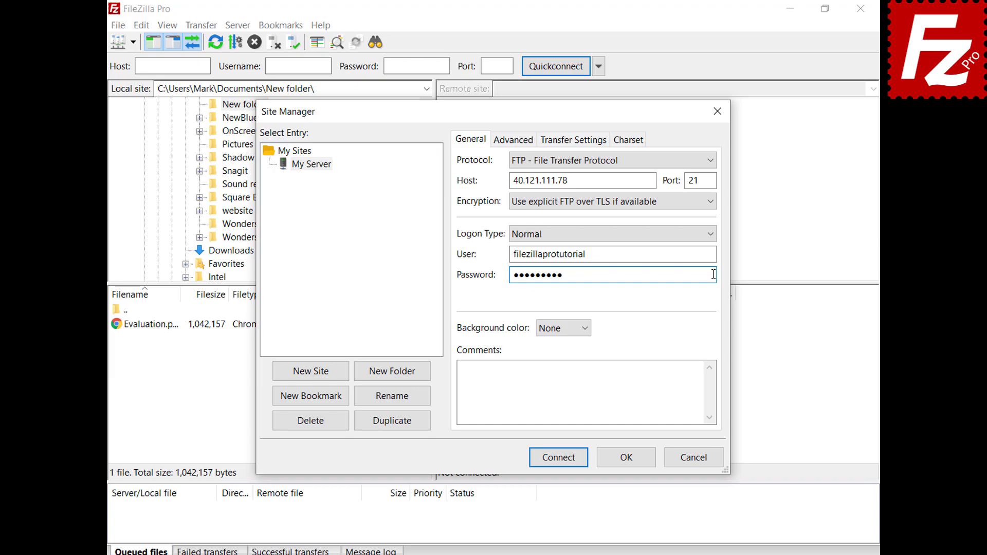
Step: Give the My Server site a Green background colour
click(586, 329)
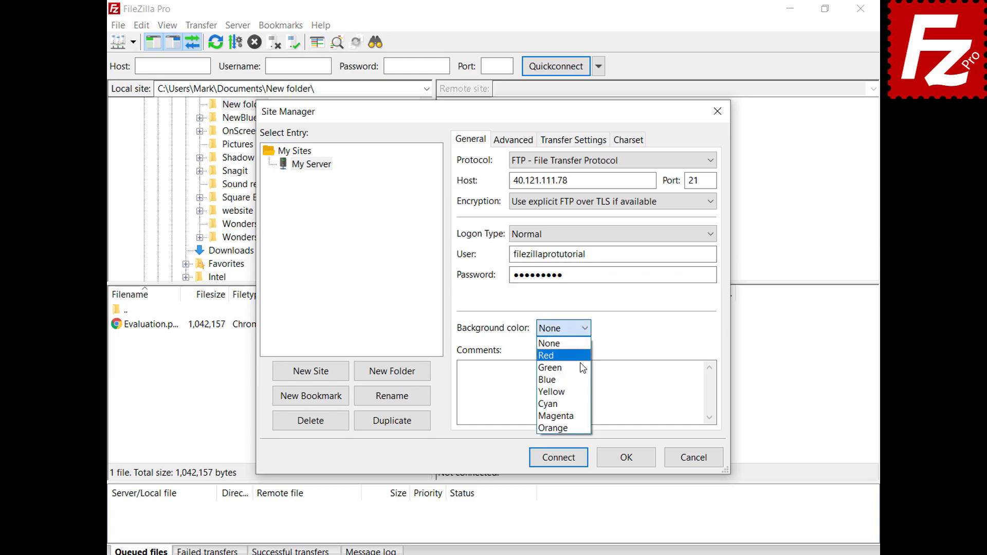
click(581, 353)
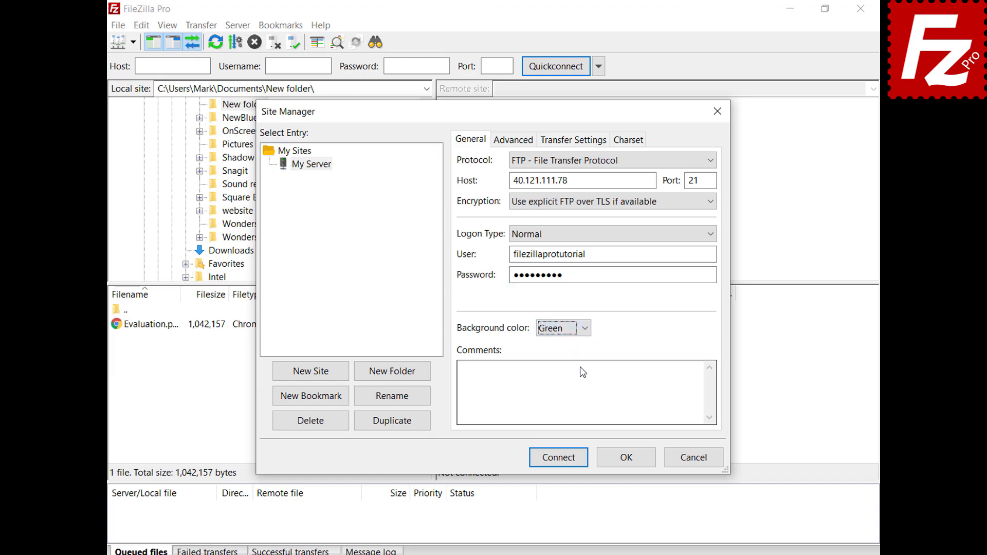
click(503, 148)
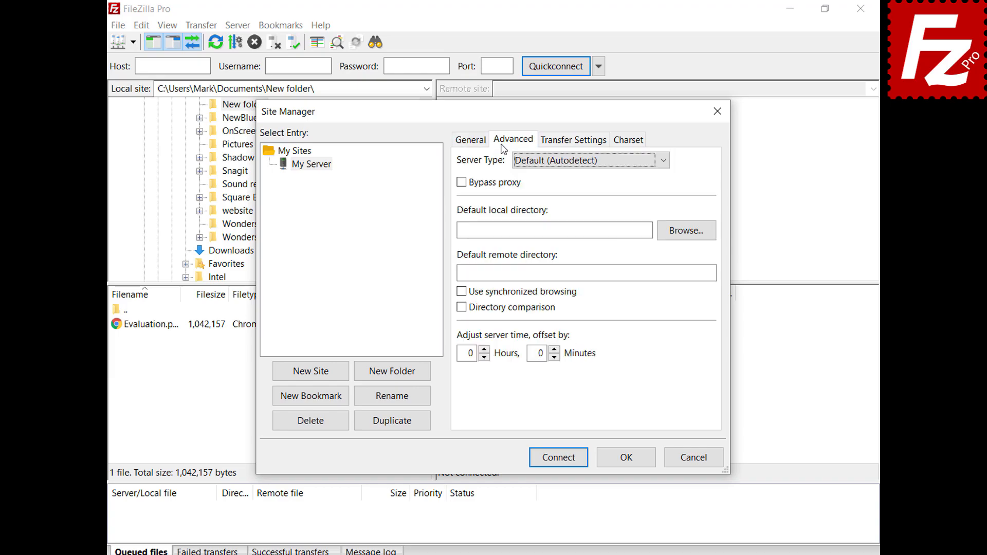
Step: Keep server type on autodetect, review Transfer Settings and Charset defaults, and save My Server
click(663, 164)
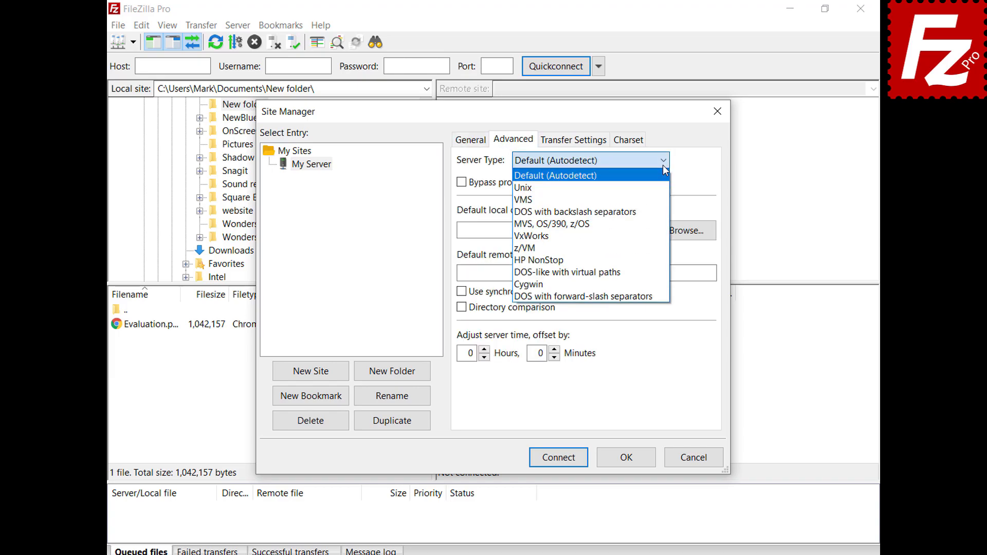
click(663, 165)
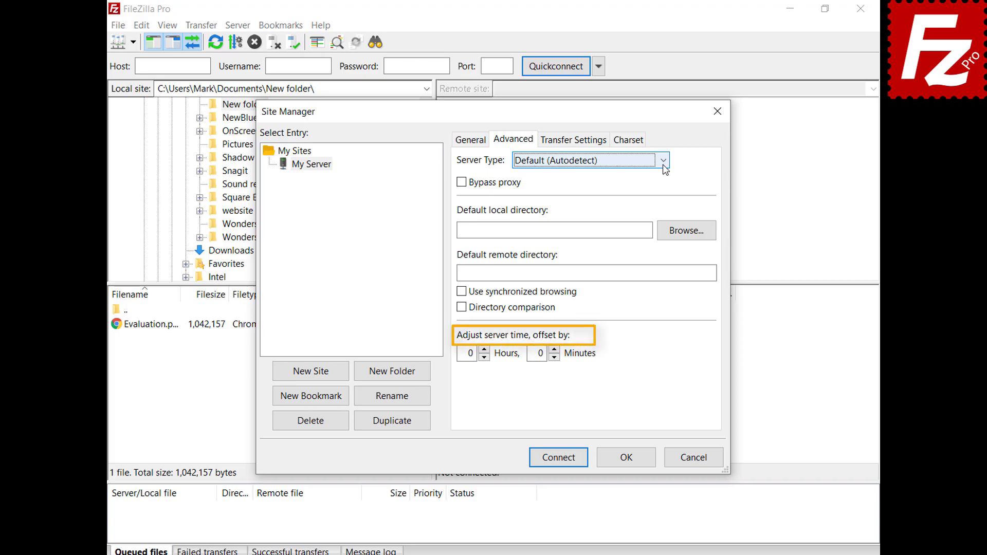
click(574, 144)
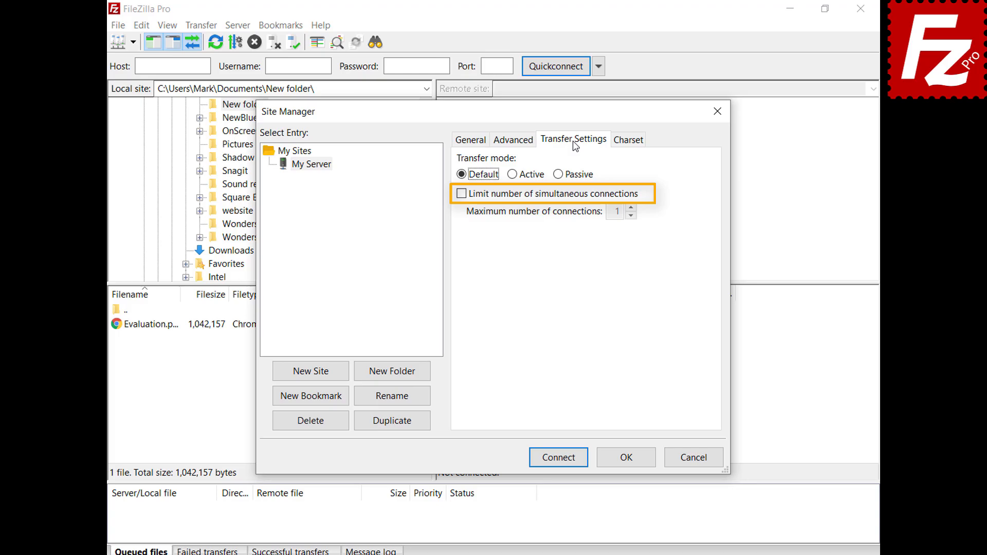
click(629, 144)
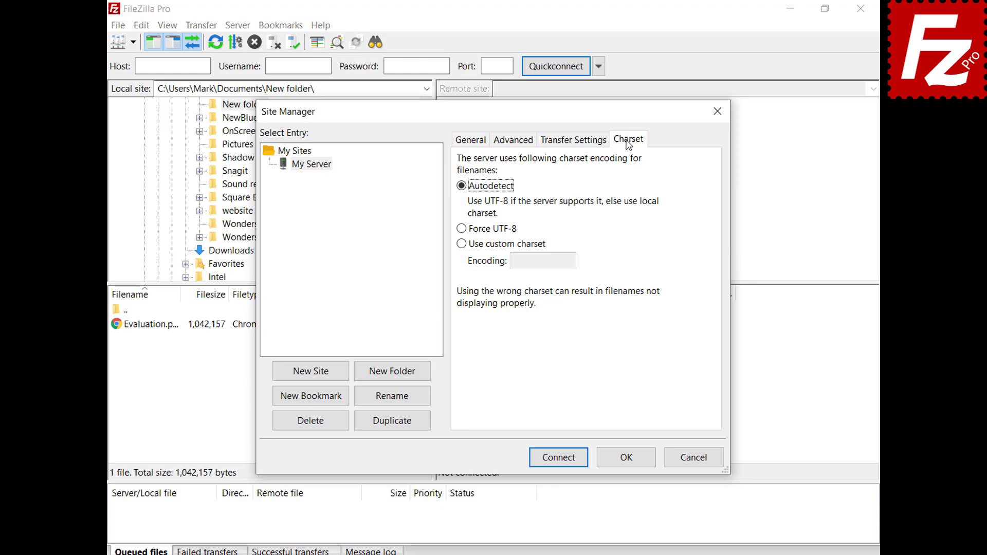
click(626, 457)
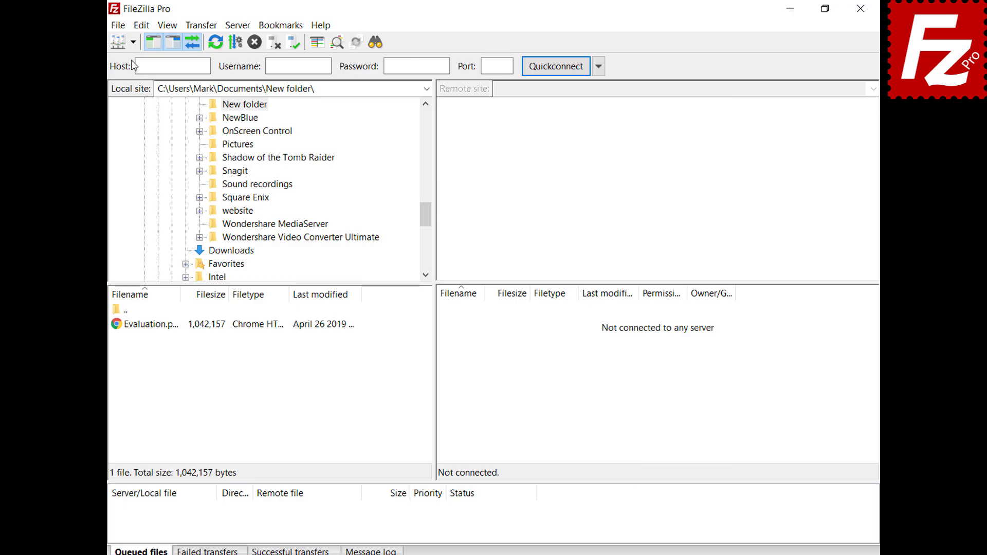
Step: Connect to My Server, then create a new Sites folder in the Site Manager
click(133, 44)
click(147, 61)
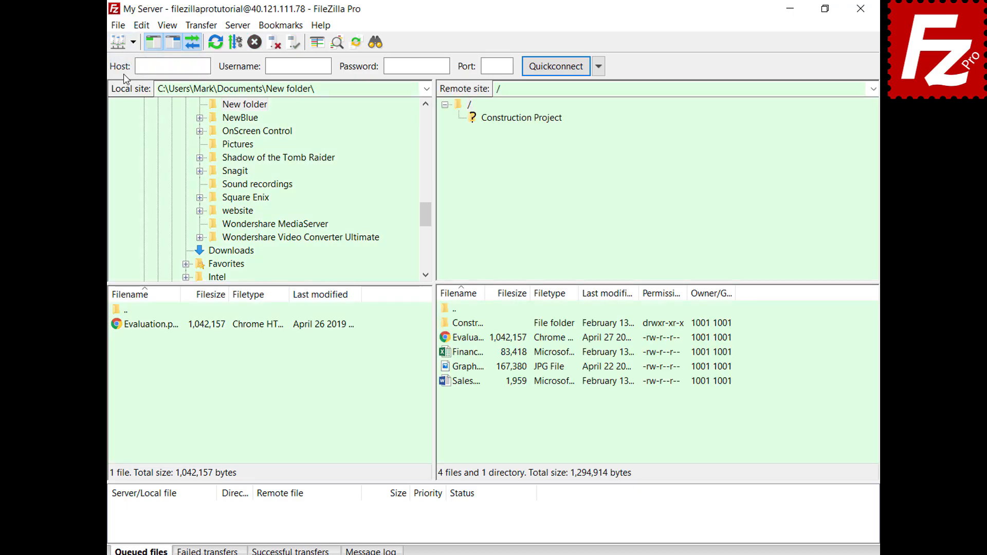
key(ctrl+s)
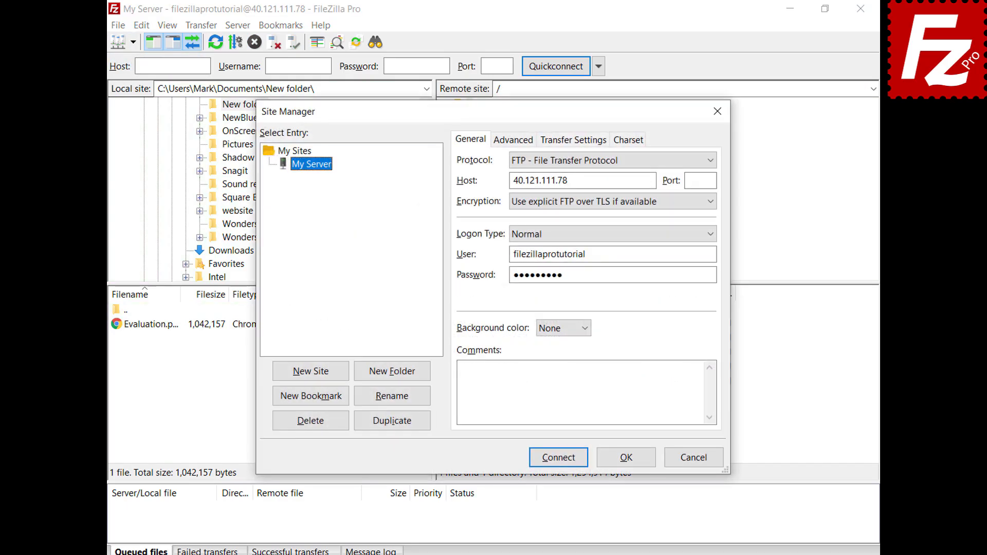
click(393, 379)
text(Sites)
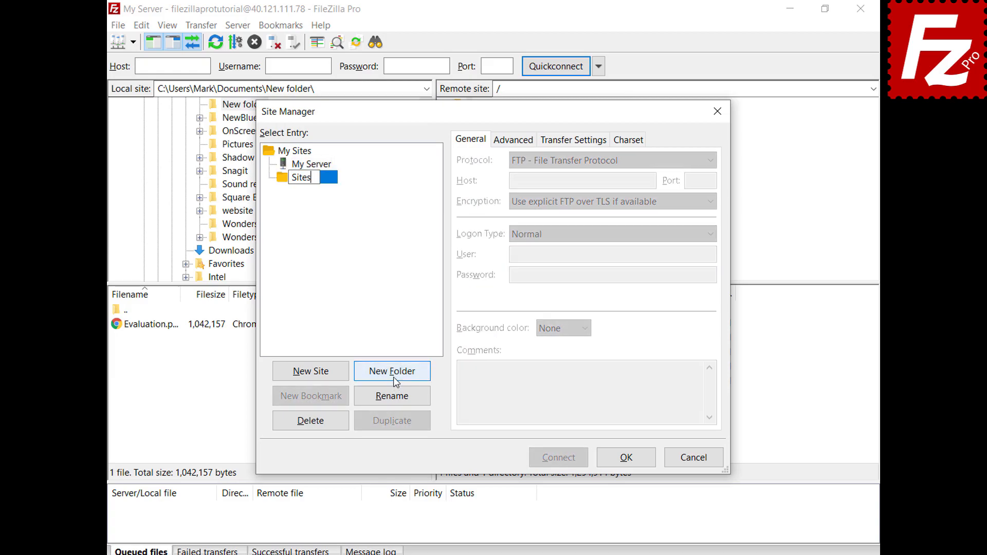
key(Return)
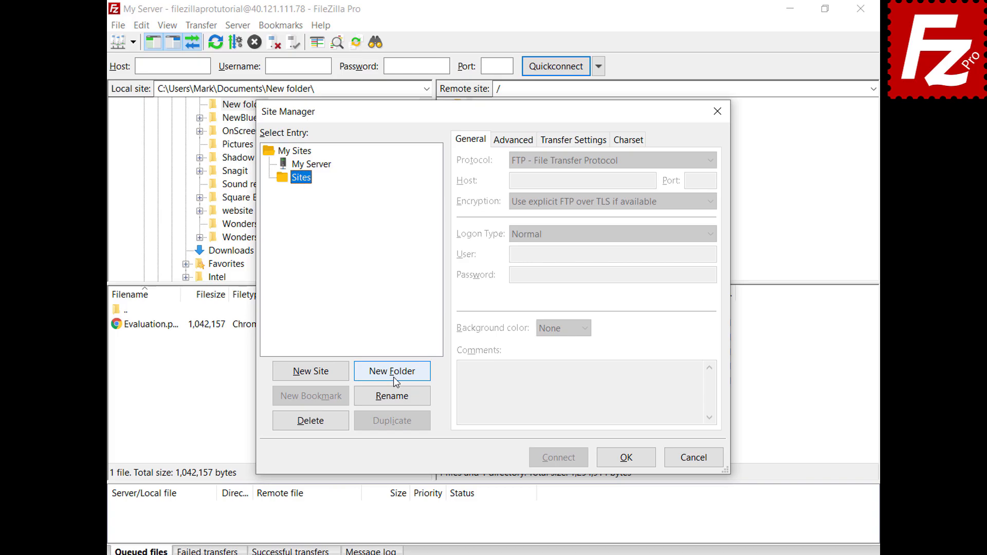
Step: Move My Server into the Sites folder, save, and reopen its connection details
click(324, 168)
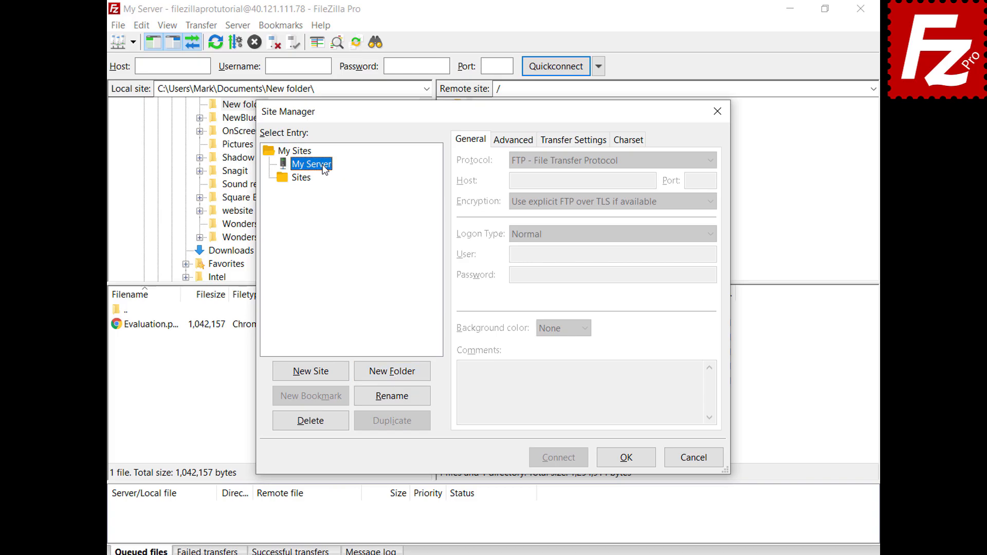
drag(325, 169, 312, 189)
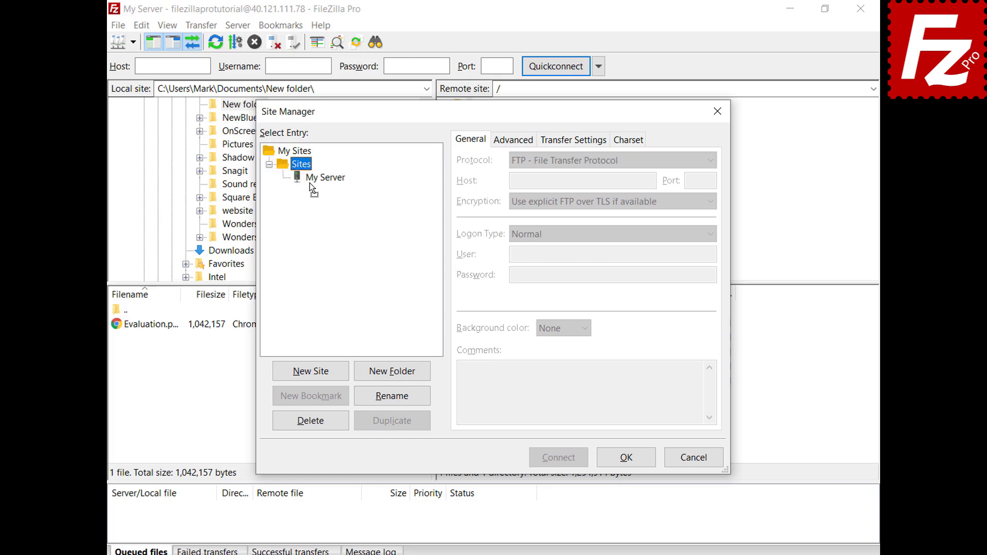
click(626, 458)
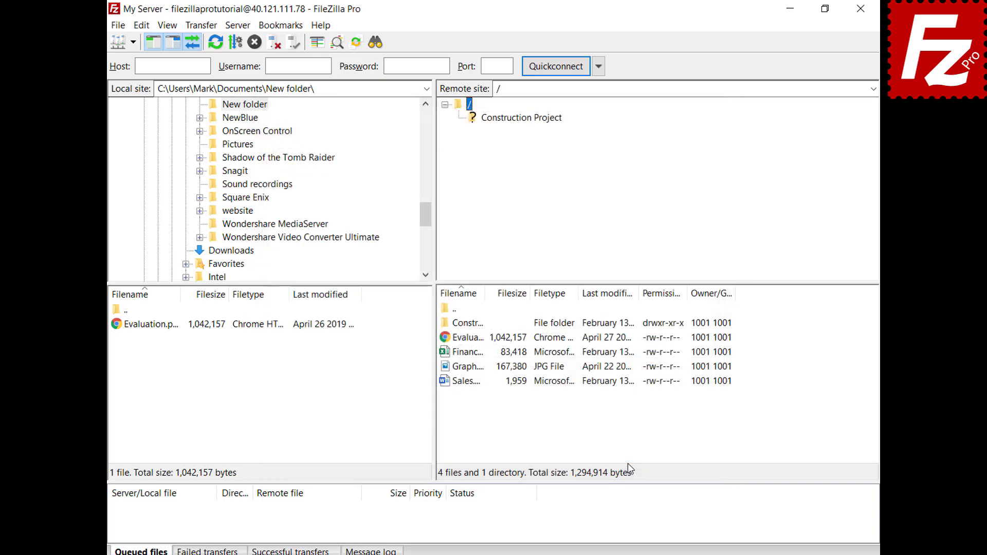
click(133, 42)
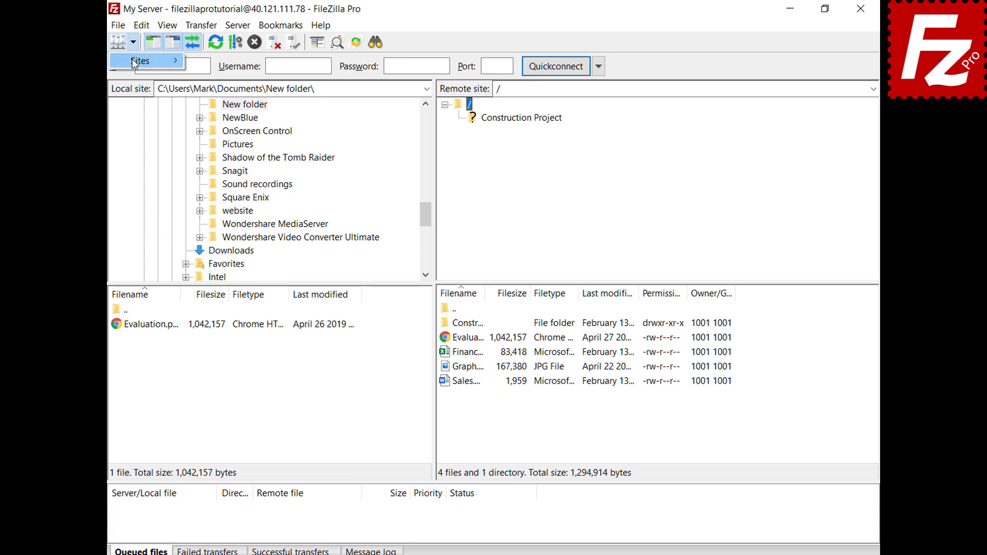
click(133, 60)
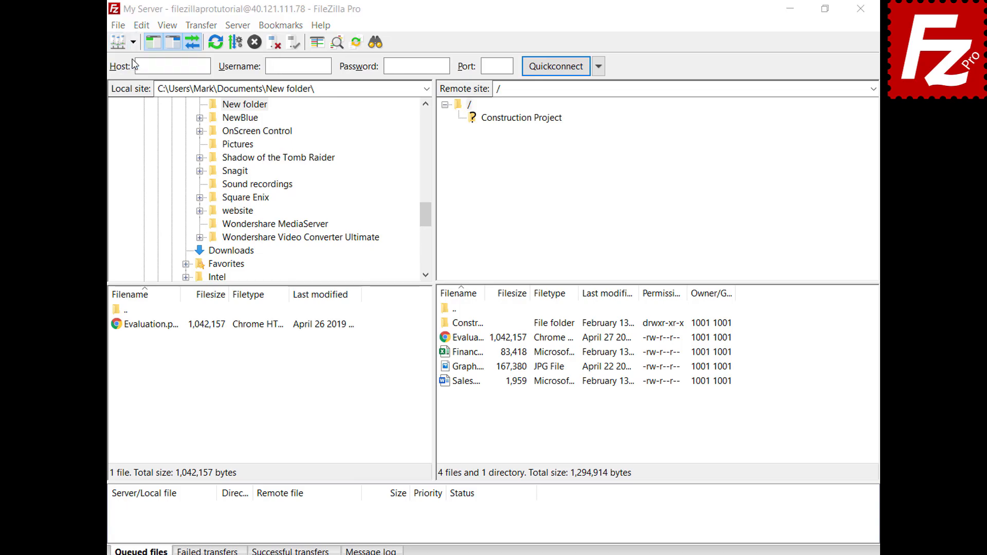
click(328, 178)
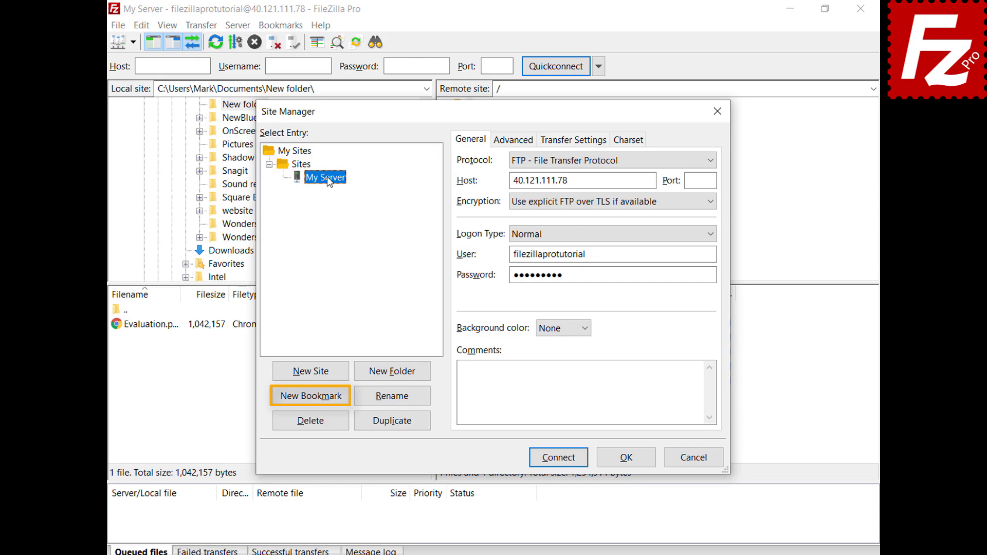
Step: Close the Site Manager and open Settings on the Interface page
click(628, 460)
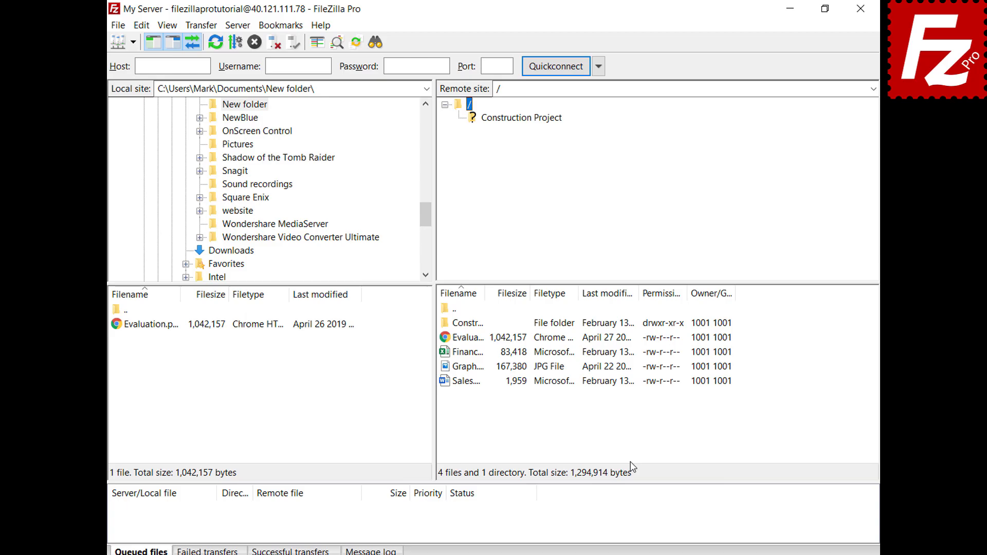
click(142, 25)
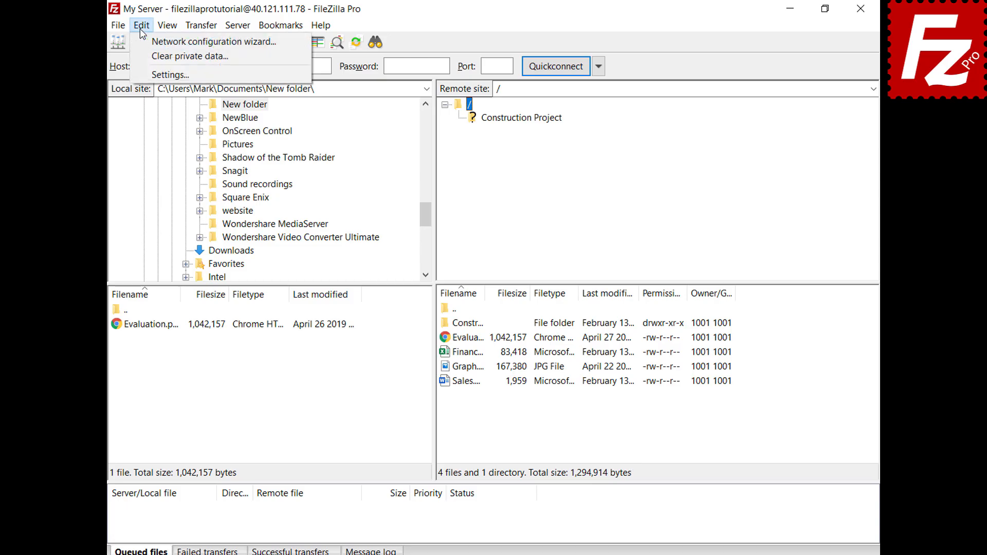
click(149, 75)
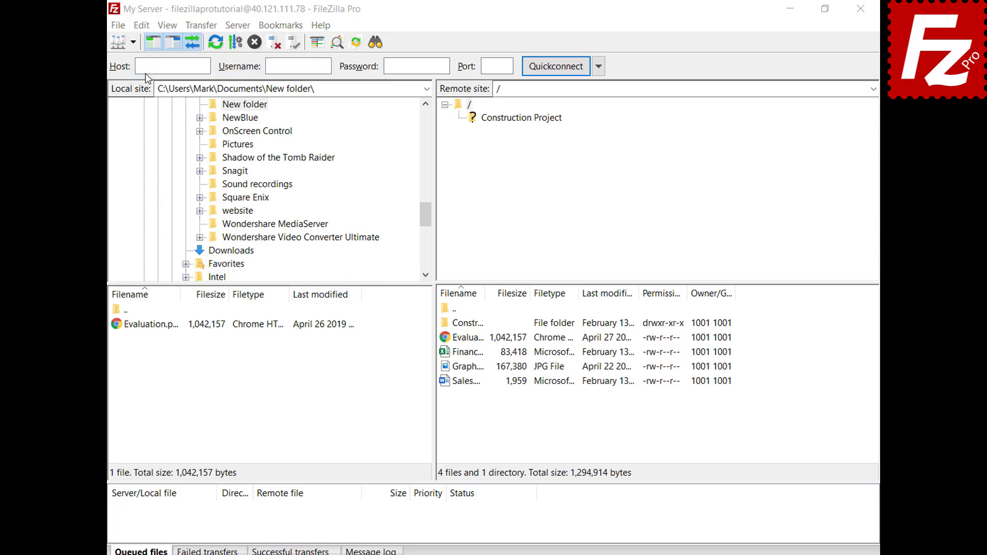
click(257, 326)
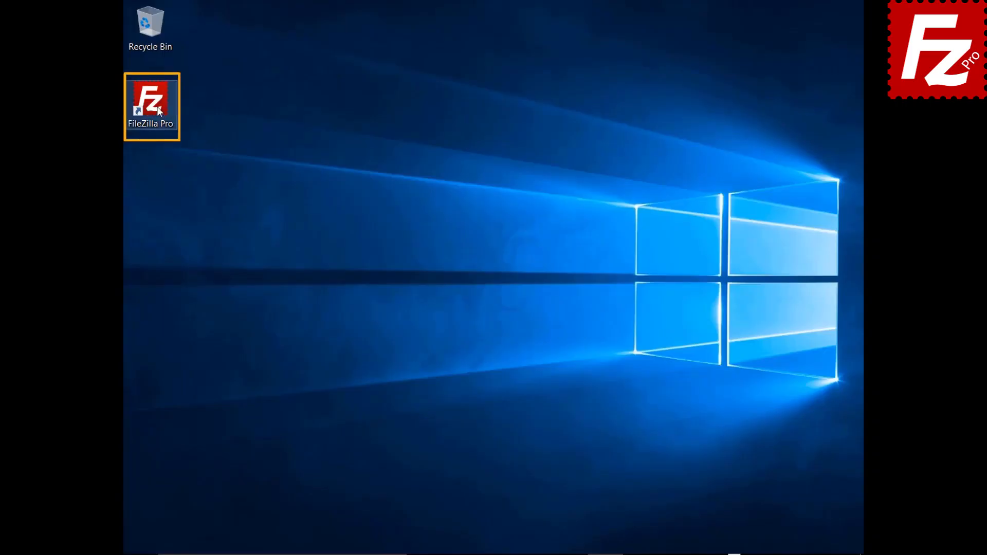
Step: Relaunch FileZilla Pro from its desktop shortcut
double_click(157, 107)
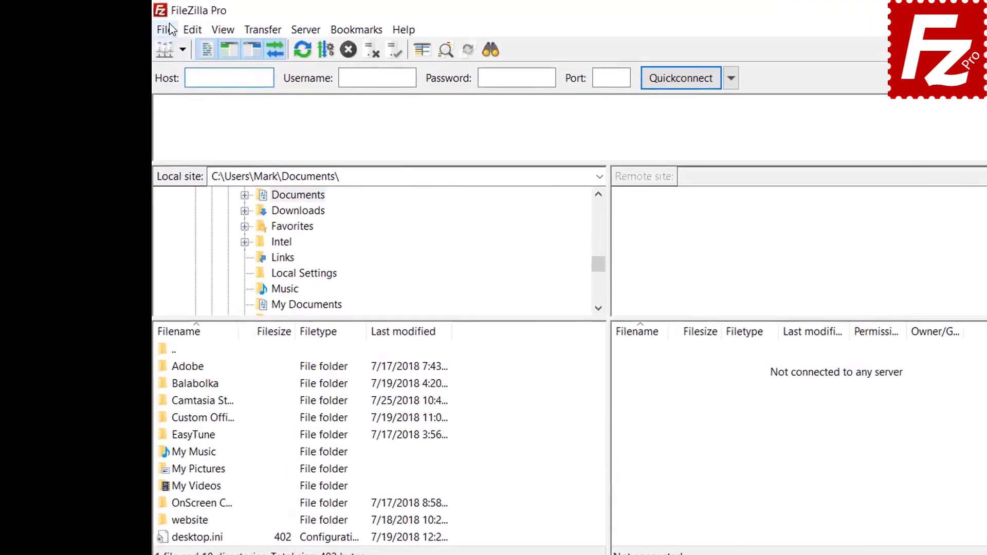
Step: Open the Site Manager, then go to the Passwords page in Settings
click(171, 29)
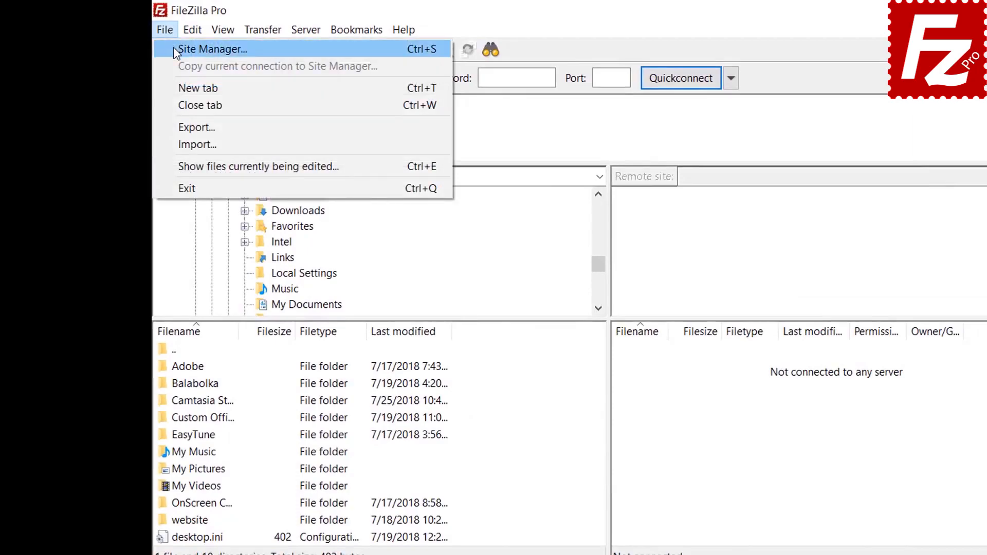
click(174, 48)
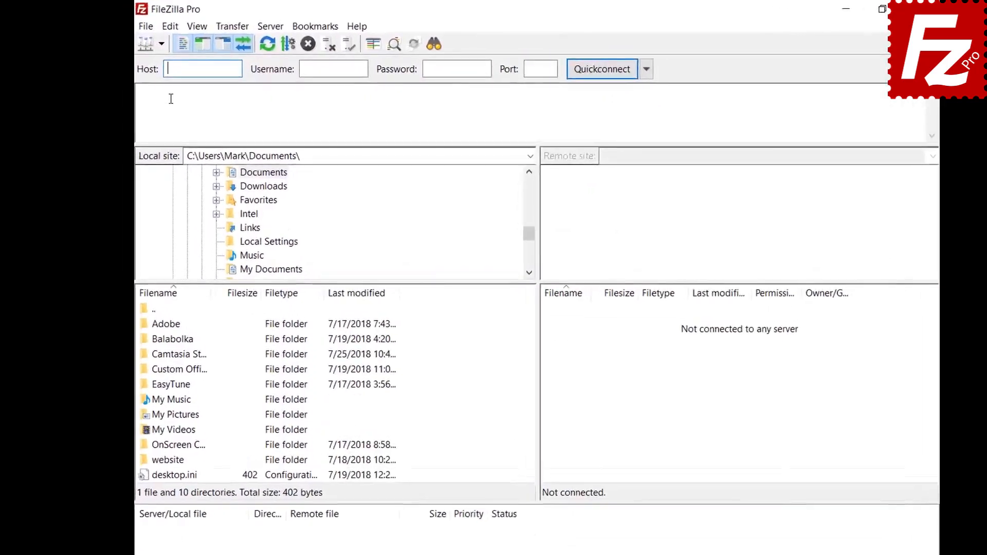
click(170, 27)
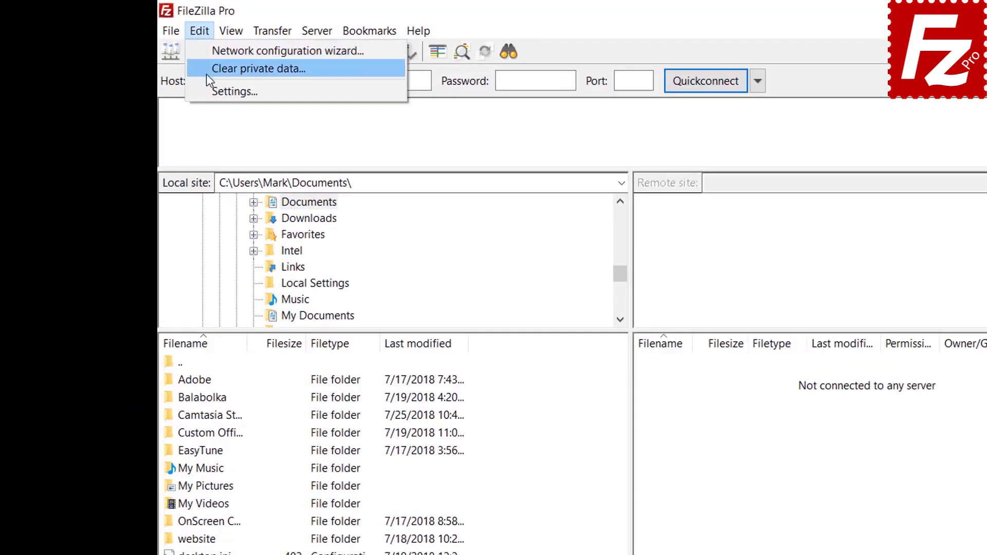
click(207, 90)
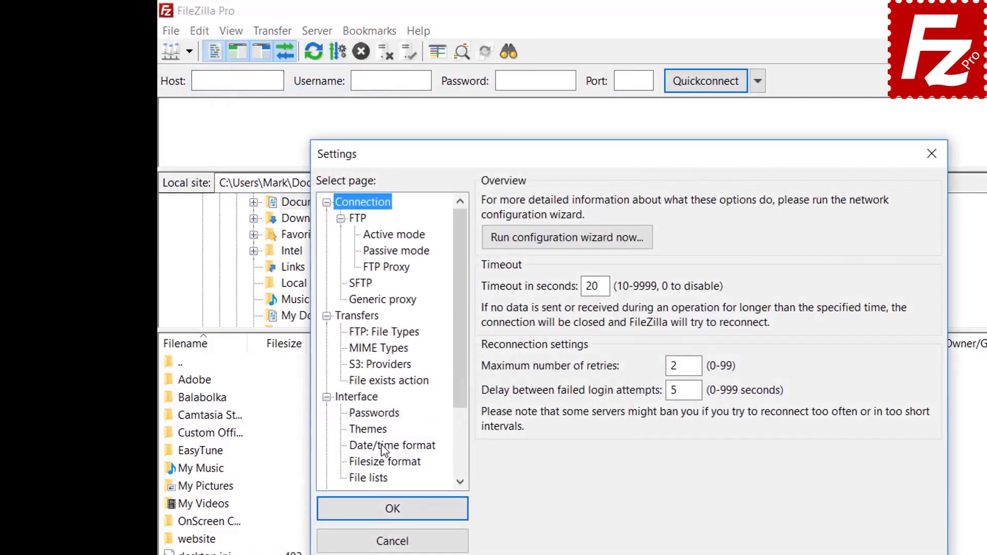
click(380, 415)
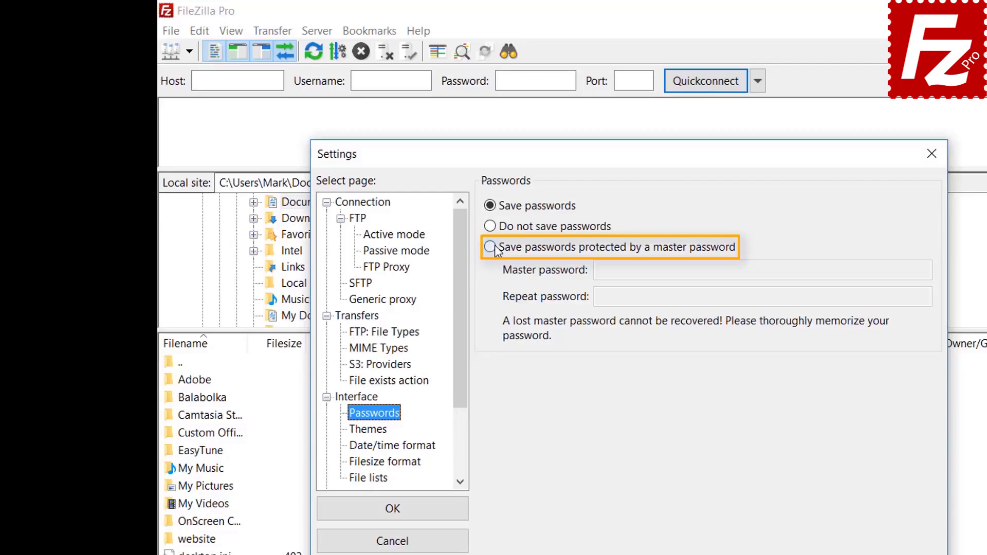
Step: Protect saved passwords with a master password, entered twice, and save the settings
click(494, 249)
click(805, 270)
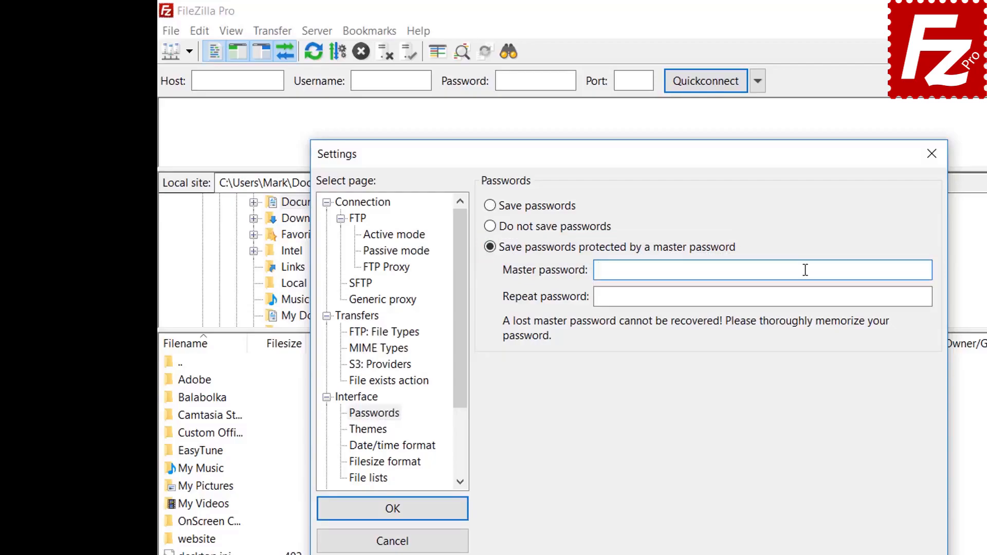
text(••••••••••)
click(784, 298)
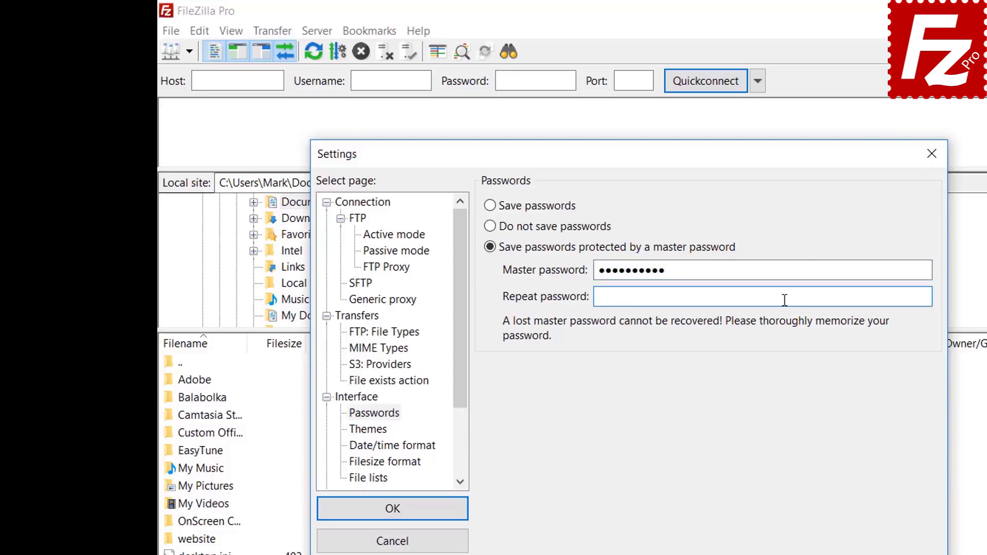
text(••••••••••)
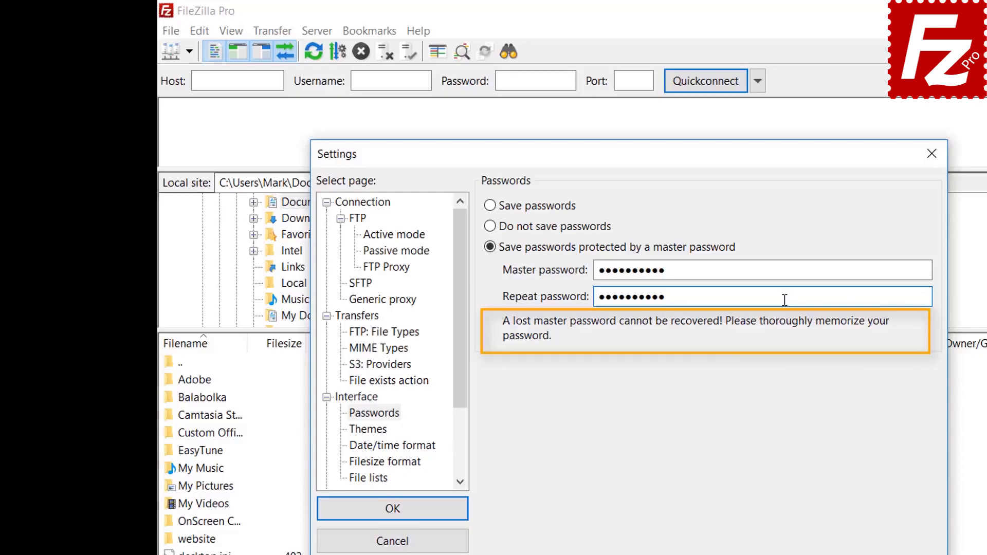
click(393, 514)
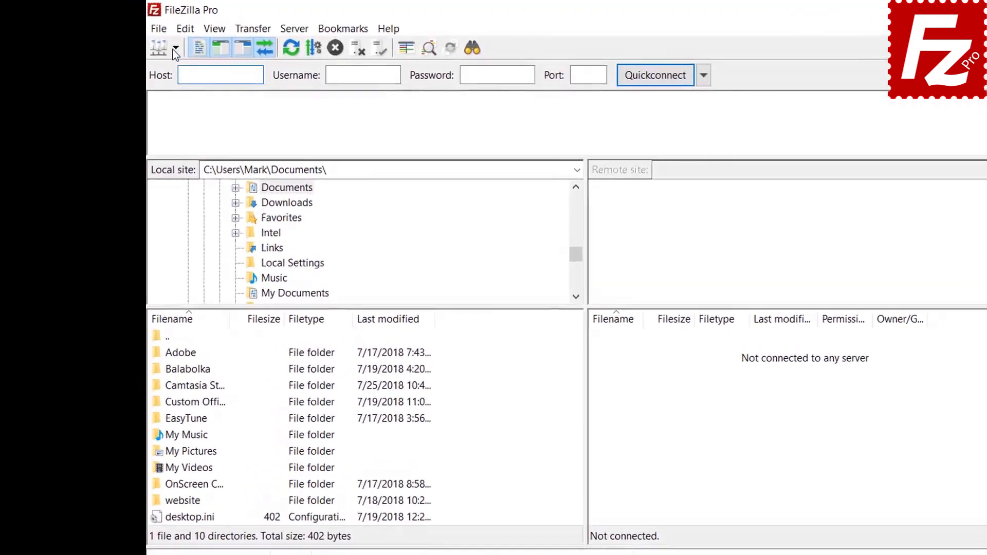
Step: Connect to the saved FTP Tutorial site, unlocking it with the master password
click(148, 40)
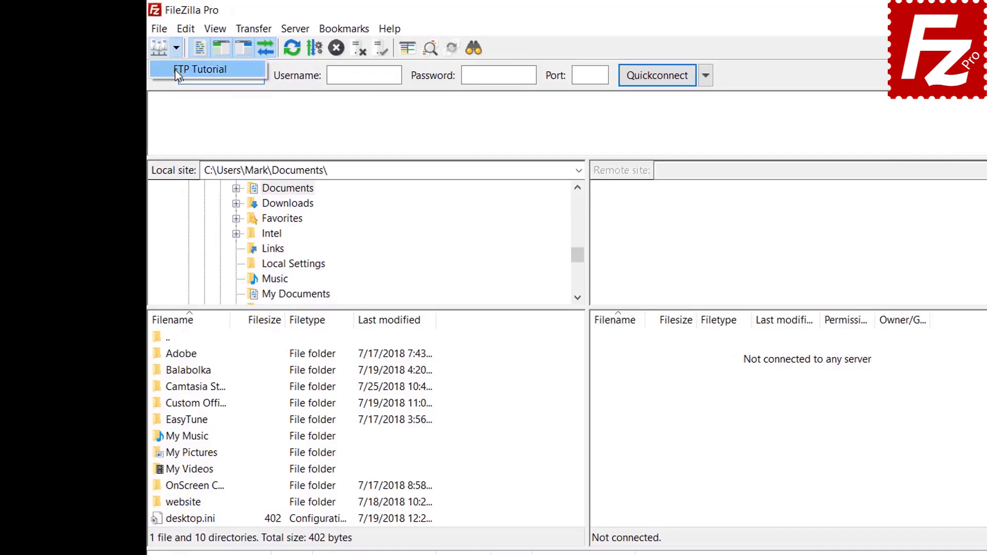
click(178, 69)
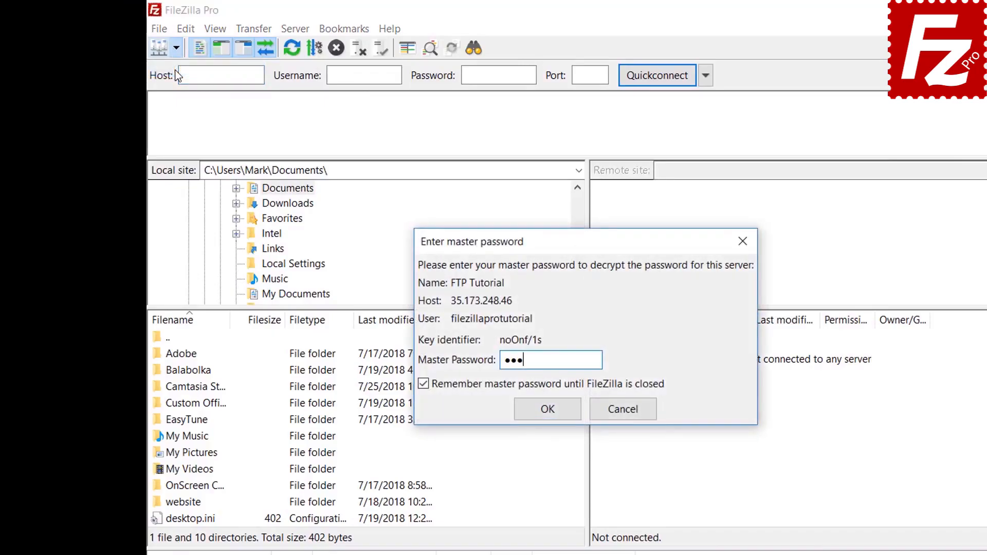
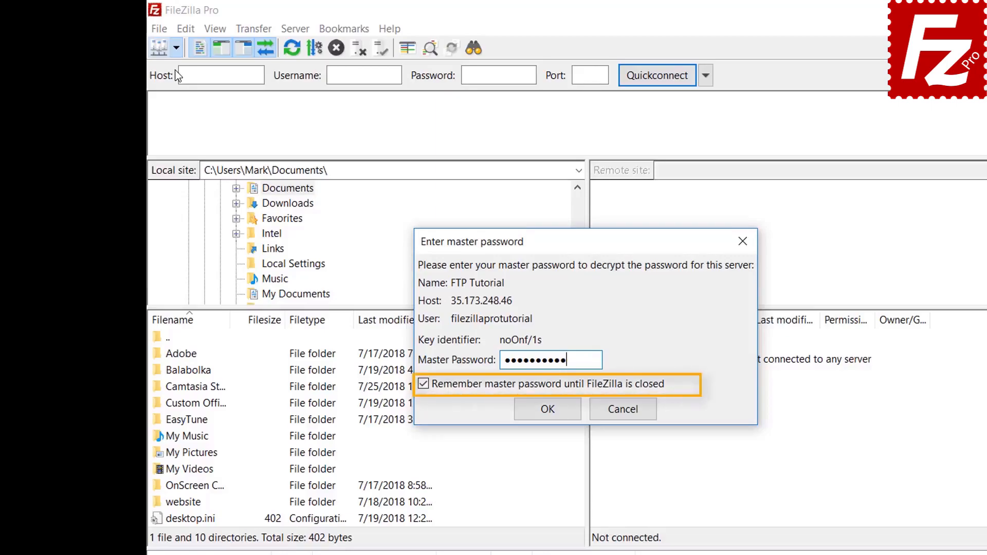
click(548, 409)
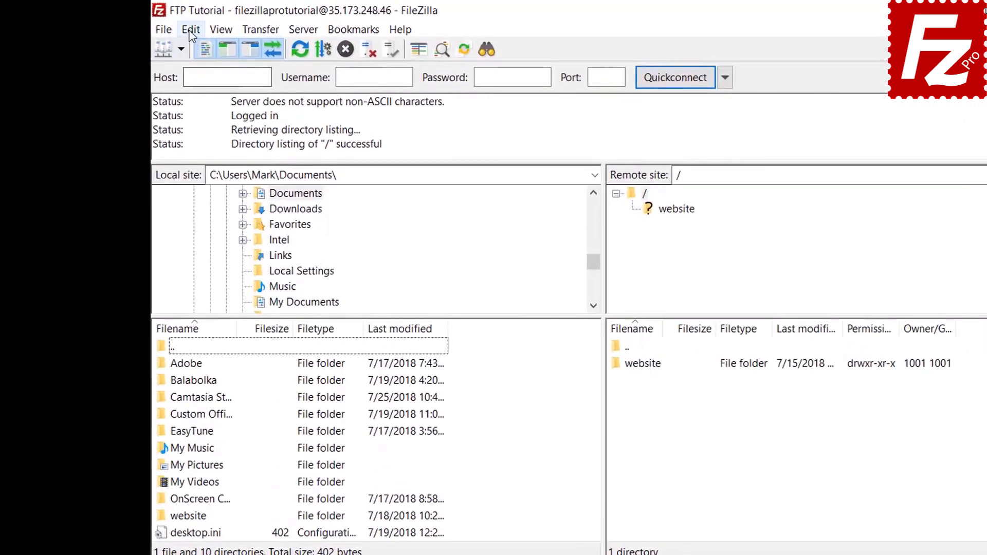
click(157, 24)
click(197, 86)
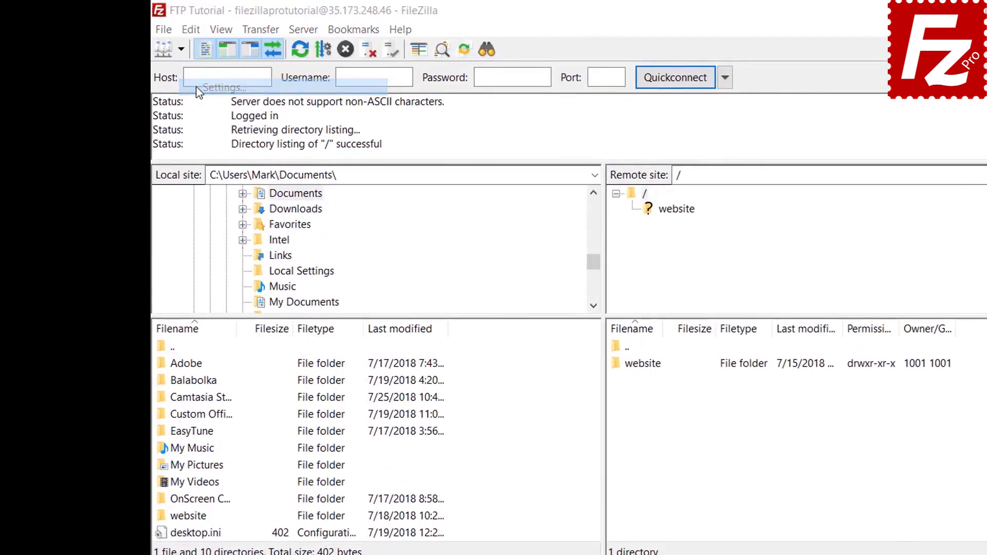
click(359, 395)
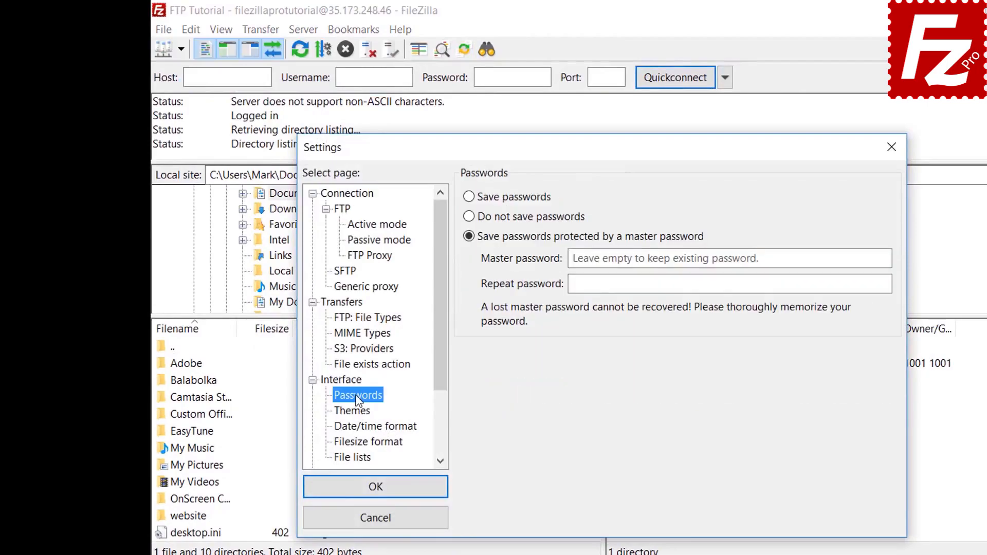
click(471, 200)
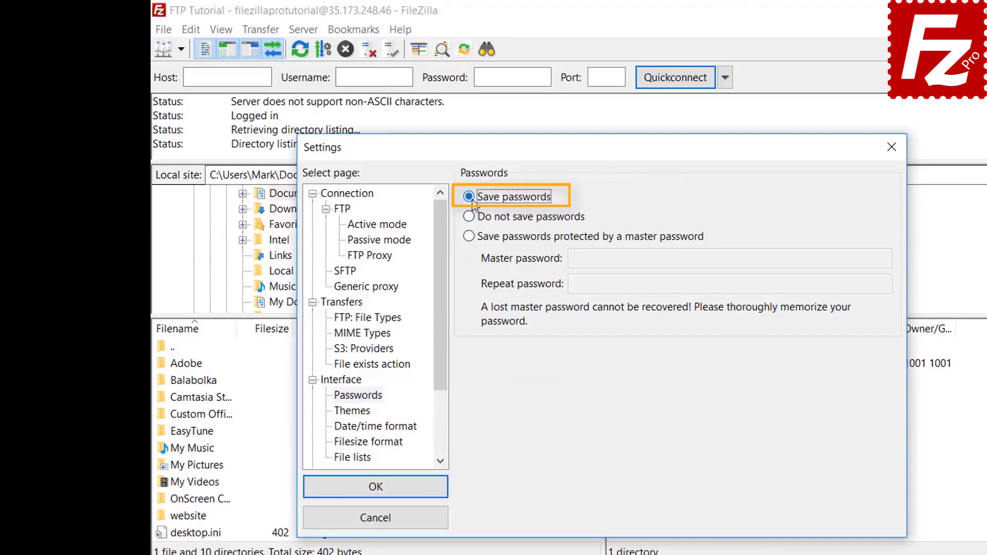
click(384, 494)
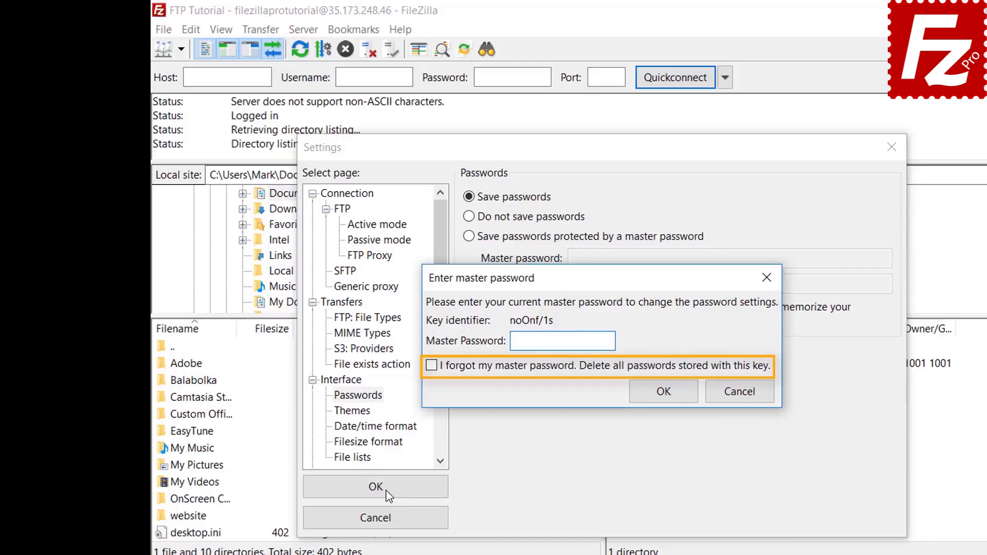
click(735, 391)
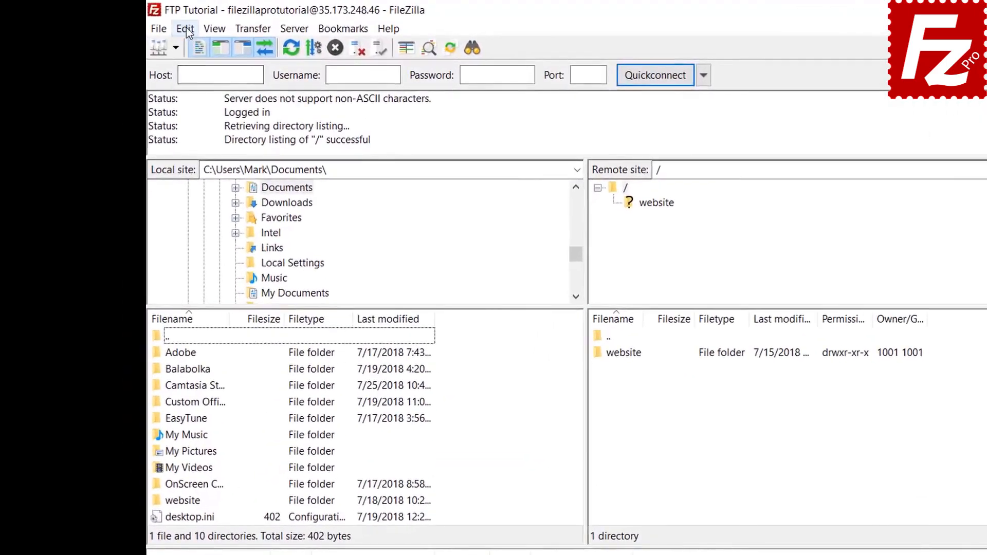
Step: Clear the quickconnect history and reconnect information through Edit > Clear private data
click(187, 30)
click(192, 64)
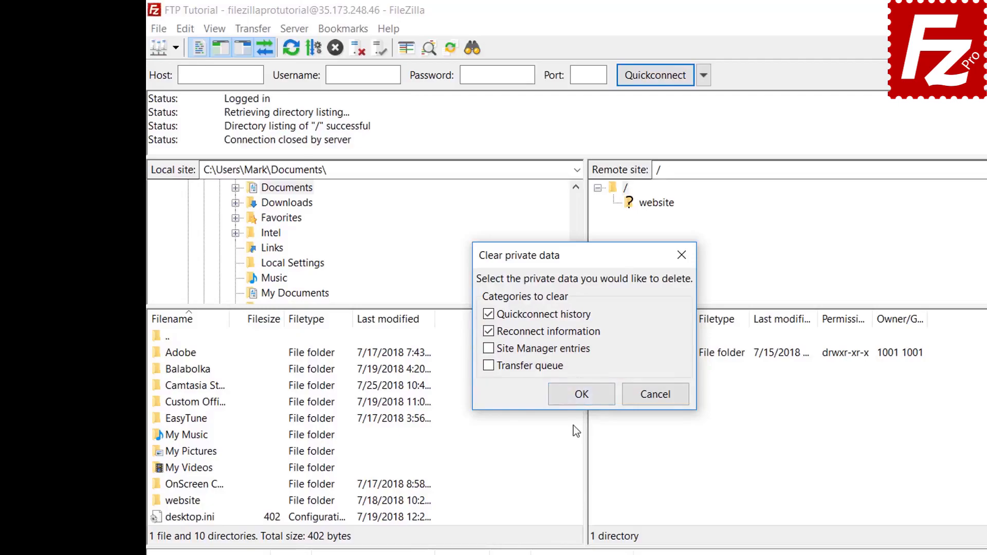
click(578, 396)
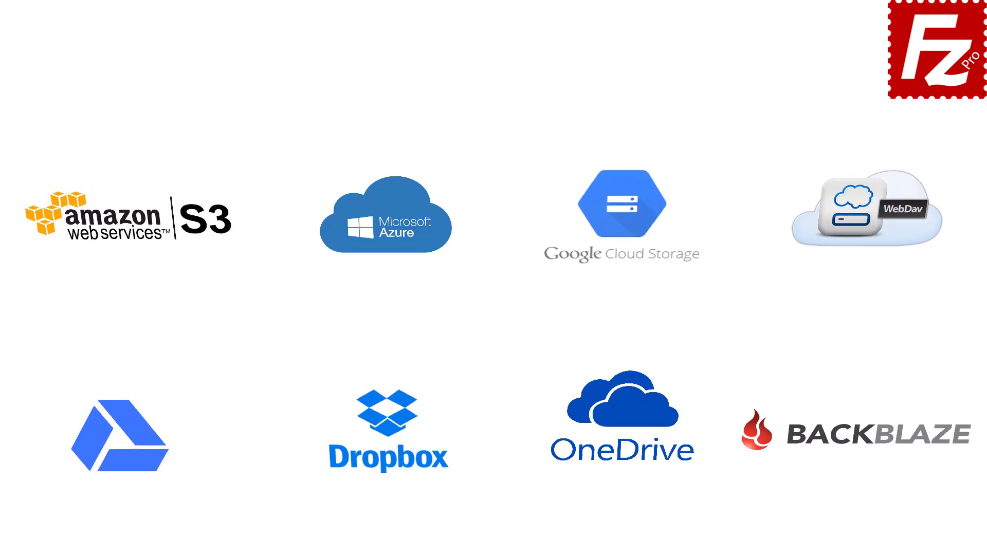
Step: Launch FileZilla Pro, connect to the saved FTP Tutorial site, and start a remote file search
double_click(156, 109)
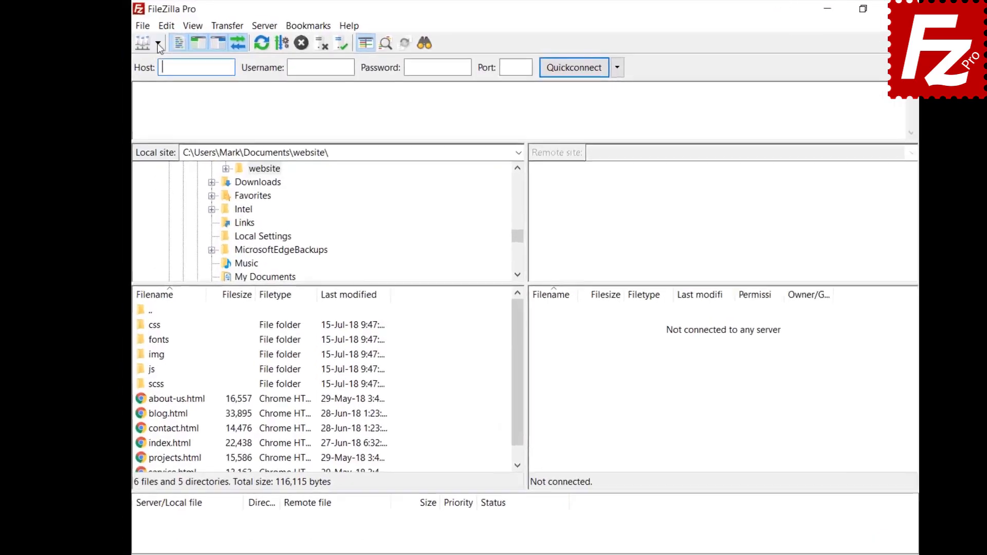
click(147, 37)
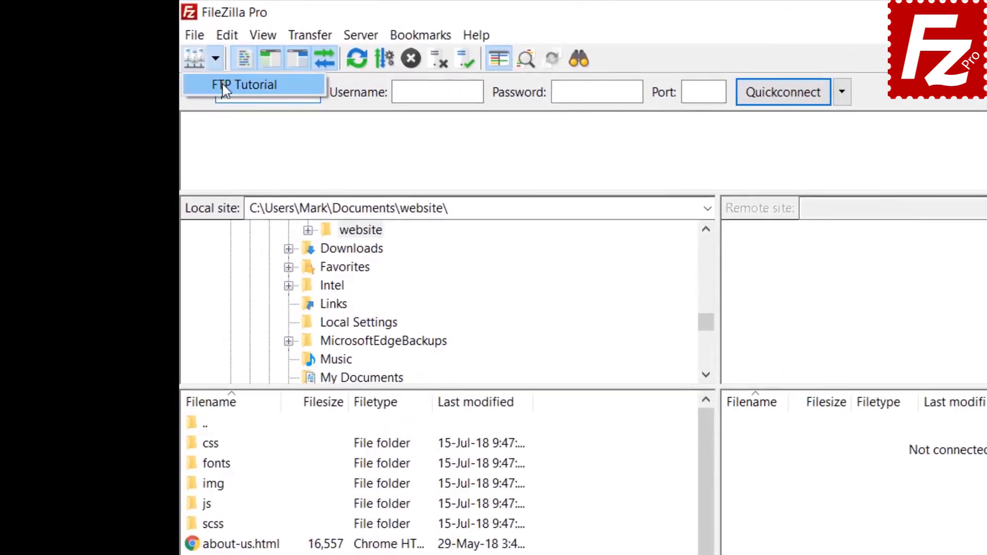
click(213, 85)
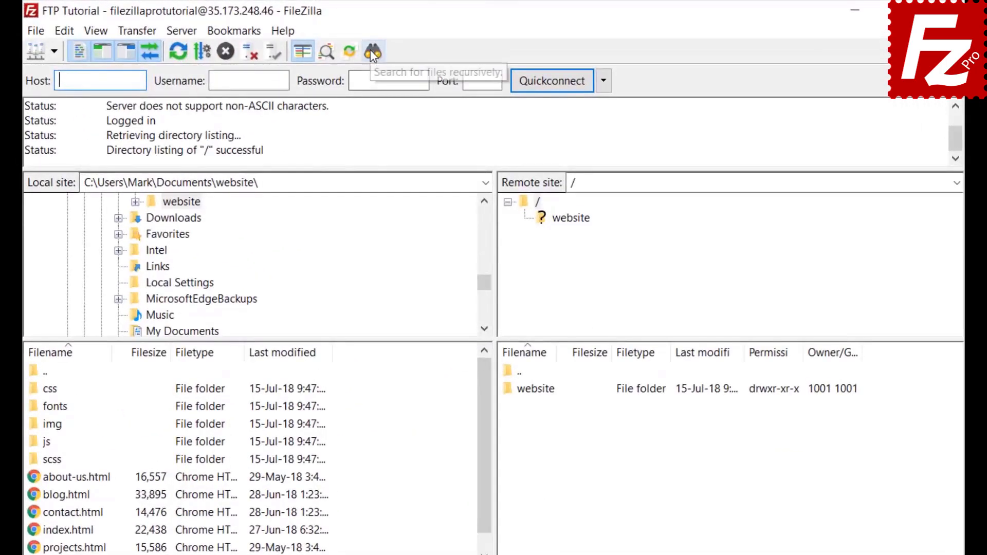
click(372, 52)
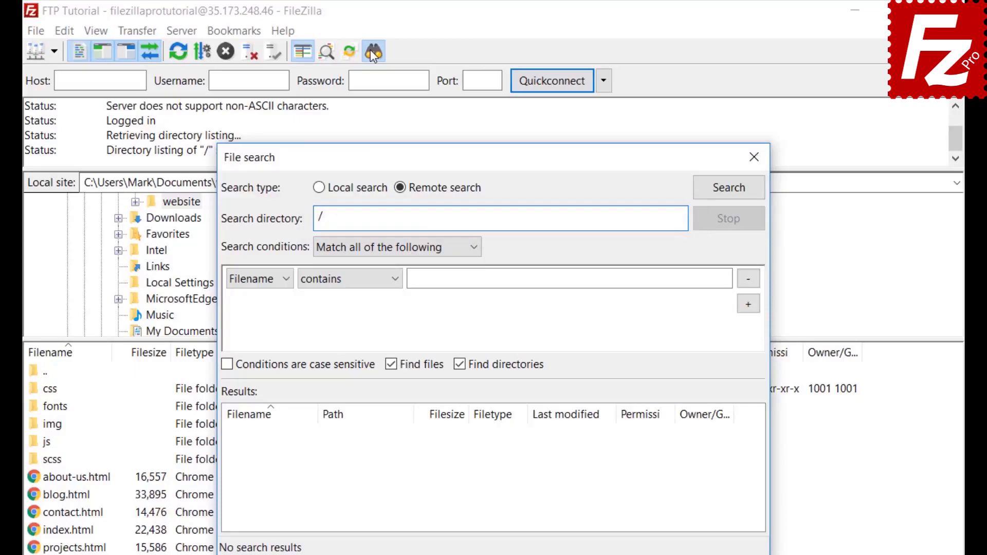
Step: Match all conditions, with the first condition being Filename contains '.jpg'
click(362, 248)
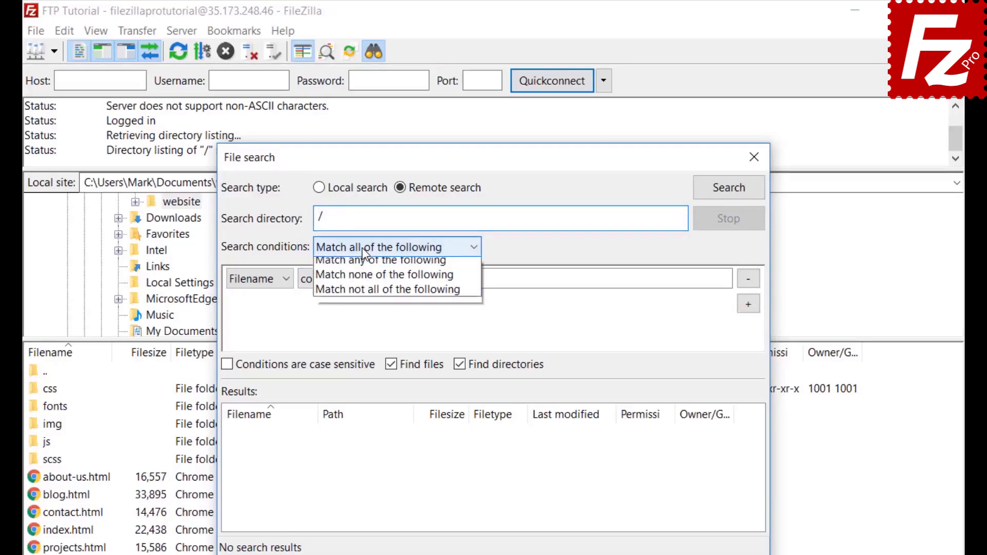
click(362, 248)
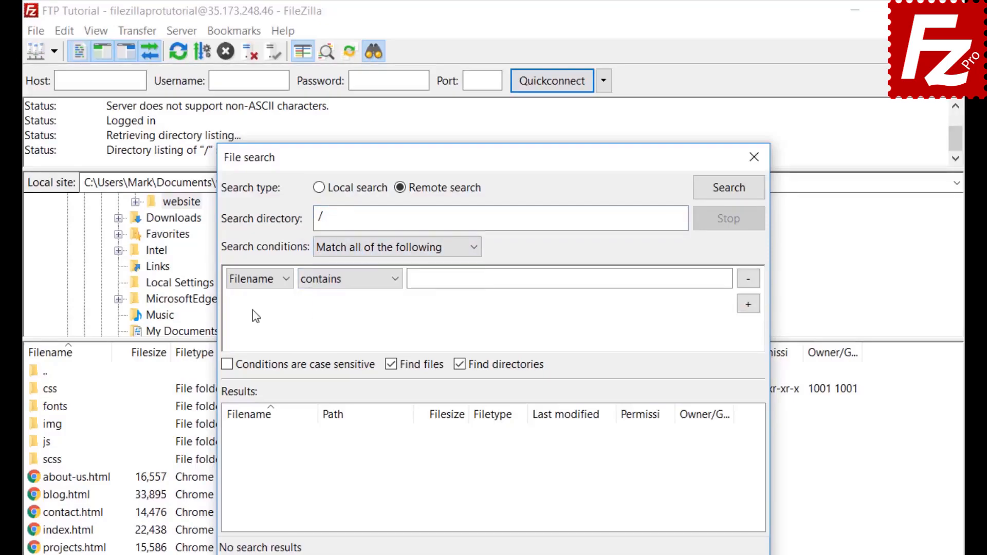
click(253, 283)
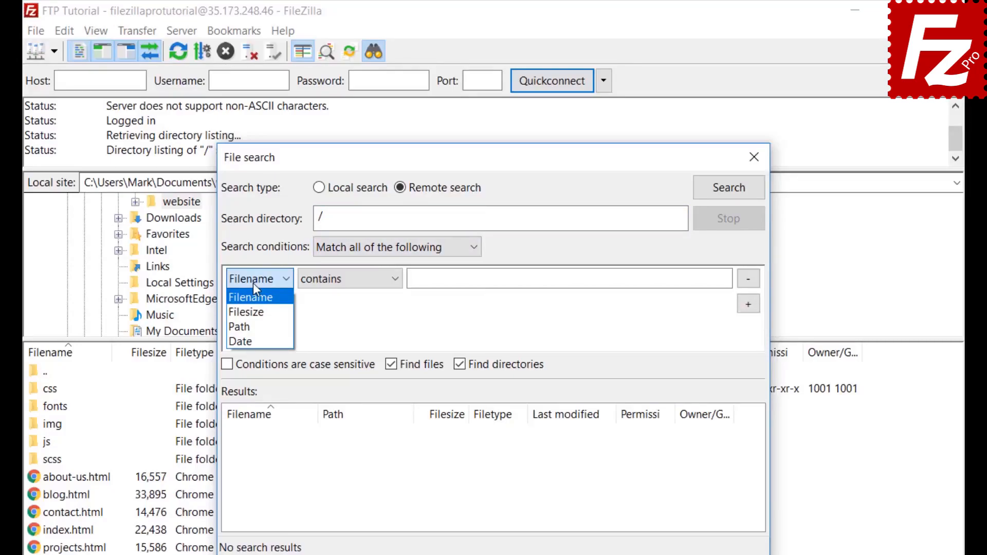
click(253, 285)
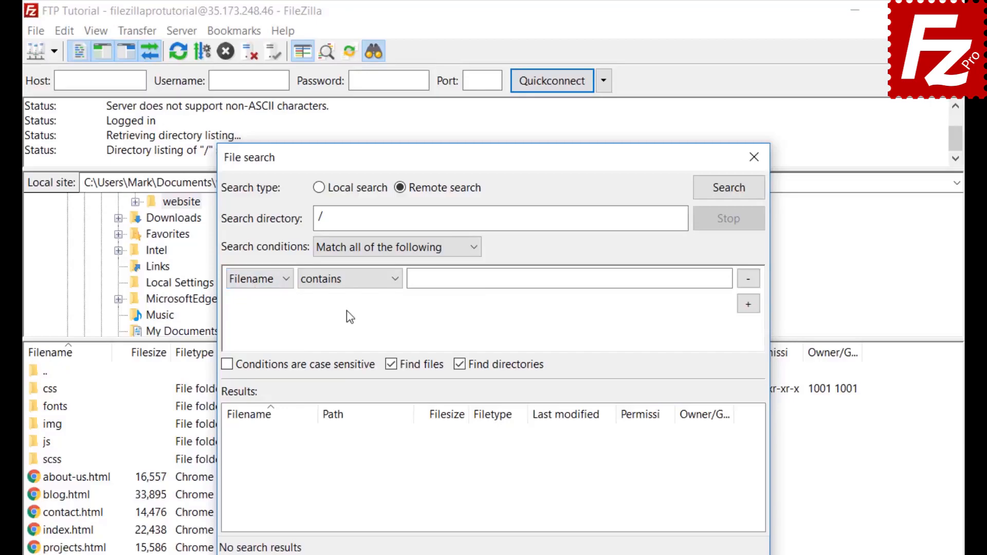
click(350, 289)
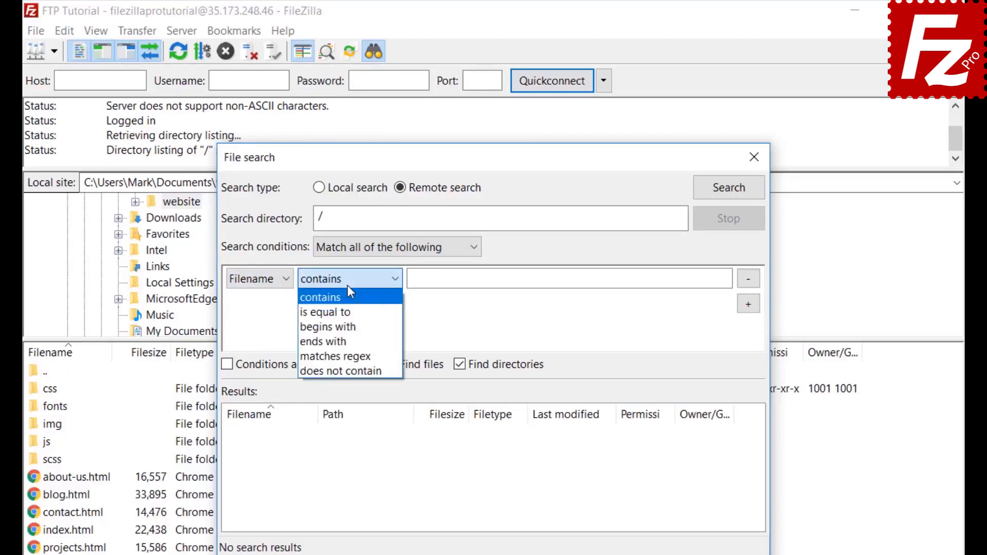
click(348, 288)
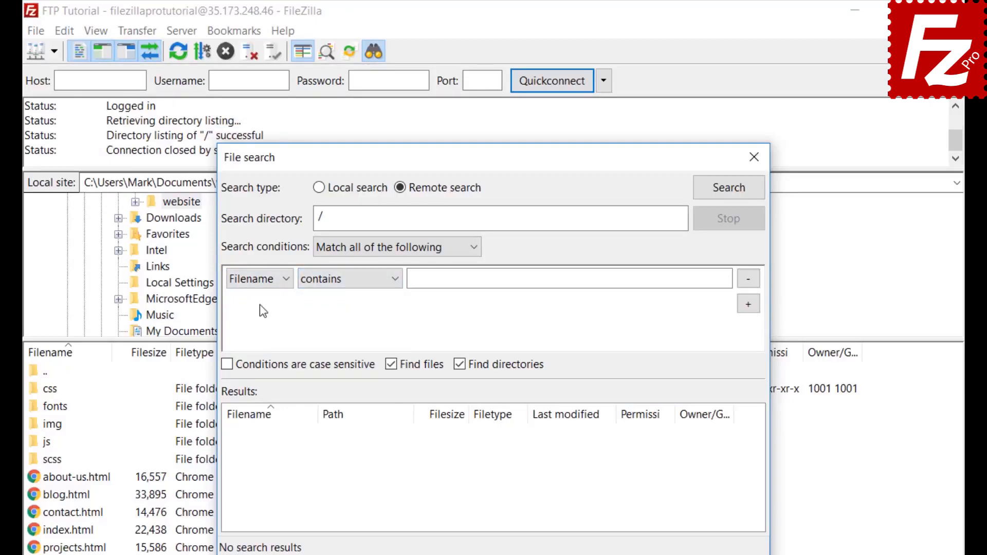
click(272, 280)
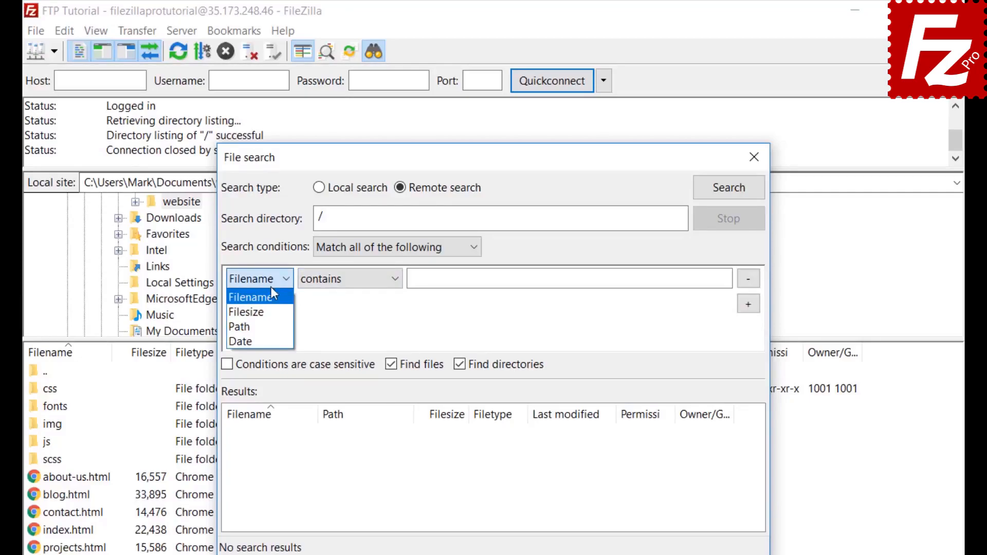
click(272, 299)
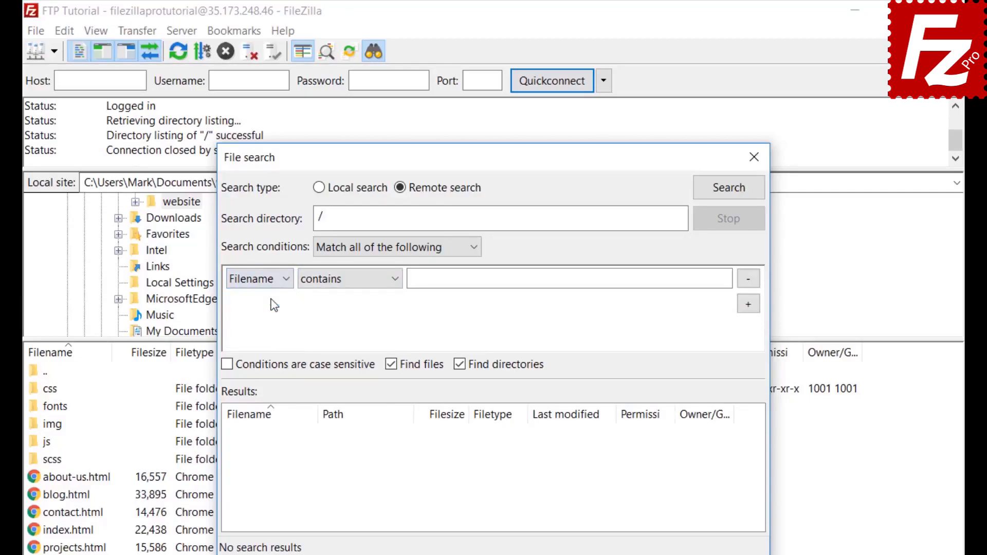
click(347, 281)
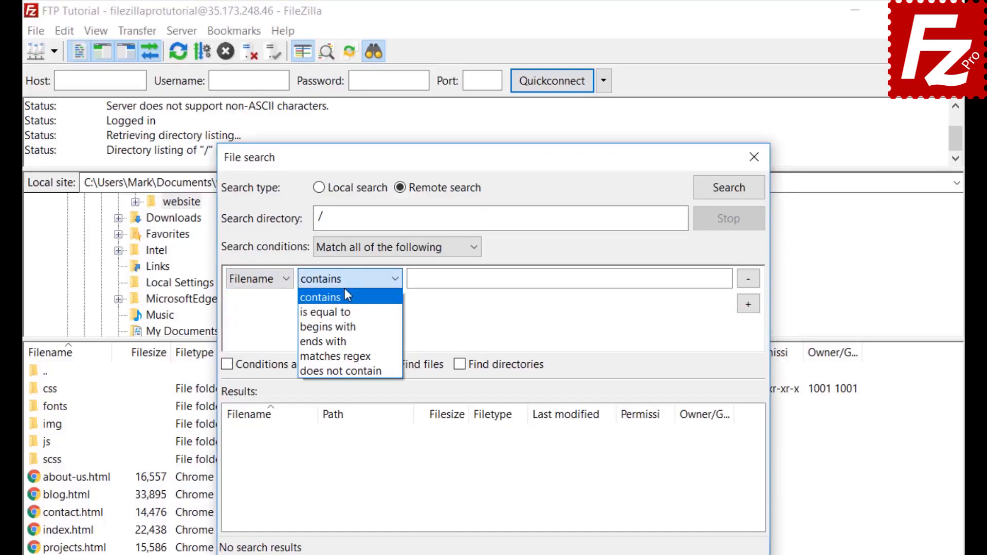
click(345, 291)
click(449, 279)
text(.jpg)
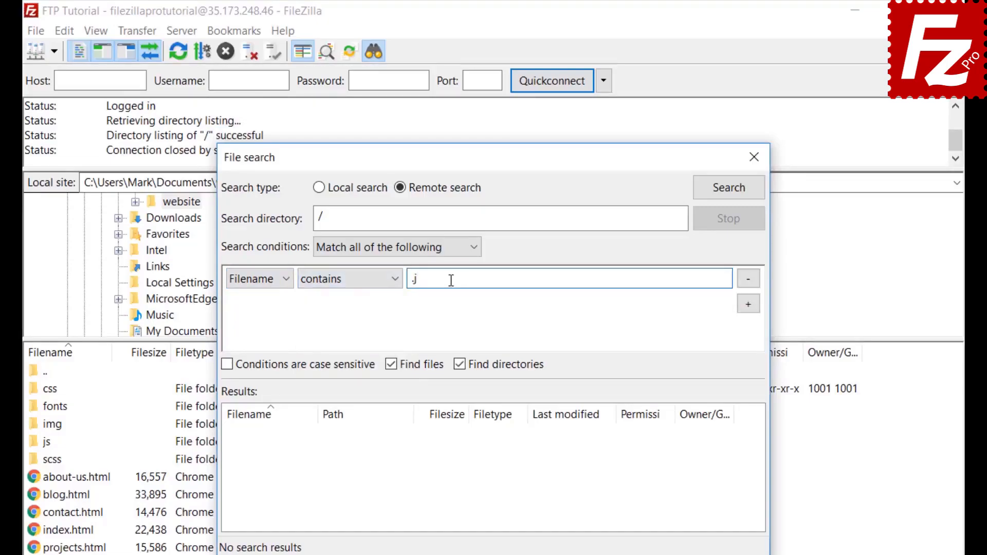
Step: Add a Filesize greater than 500000 condition, exclude directories, and move the search window right
click(750, 306)
click(258, 302)
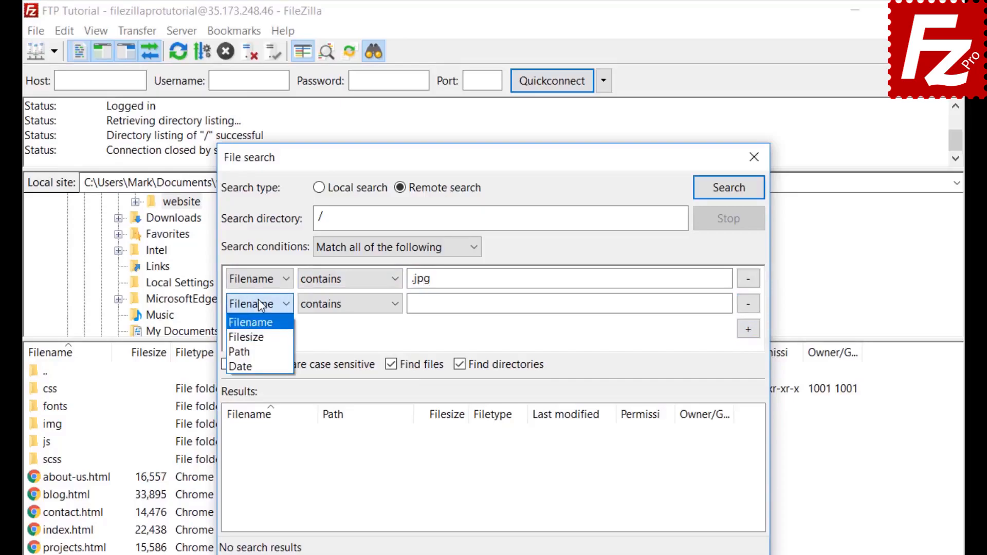
click(253, 339)
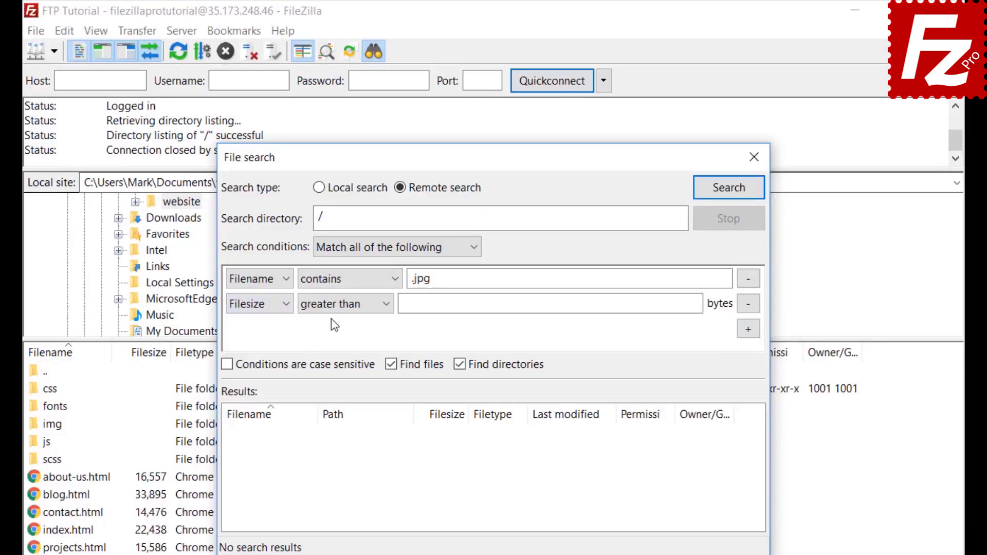
click(331, 305)
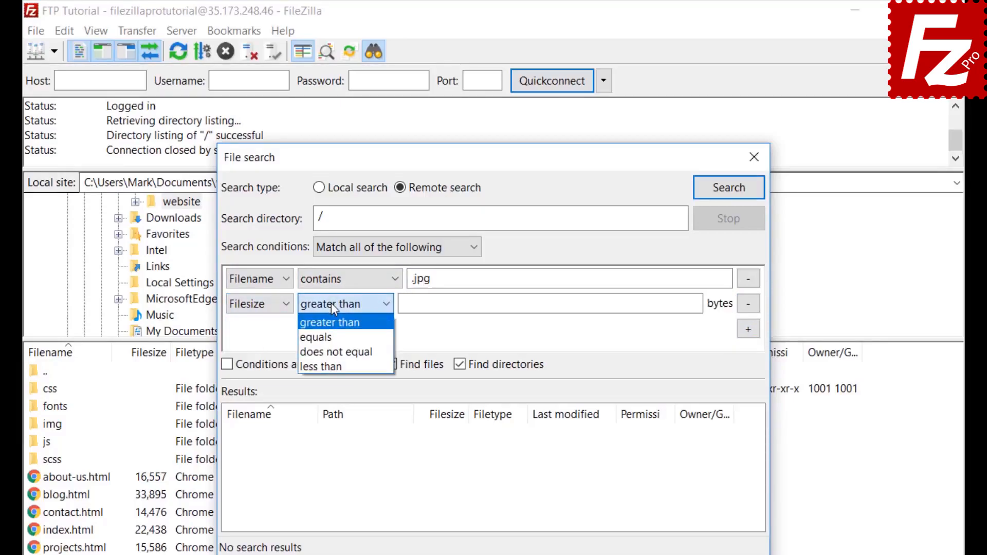
click(331, 303)
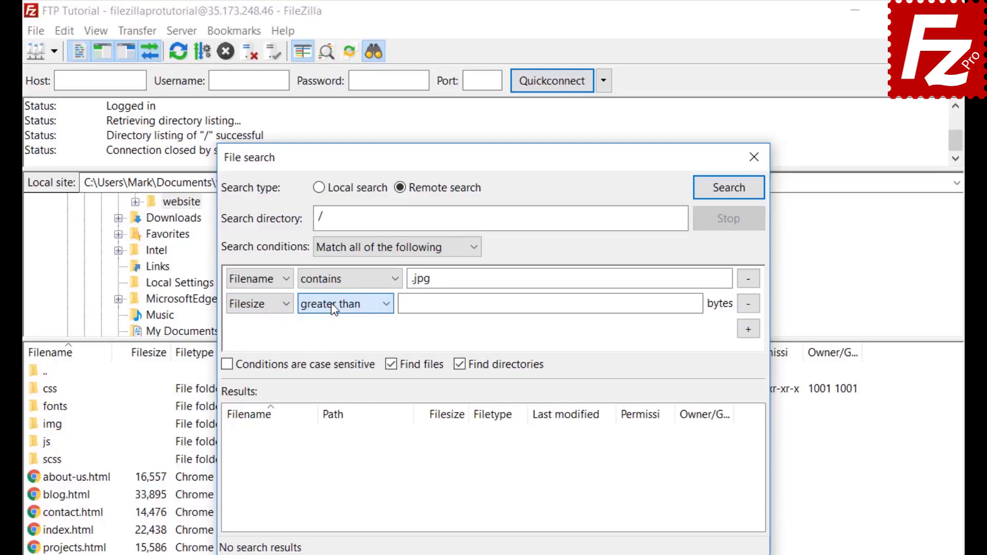
click(406, 304)
text(500000)
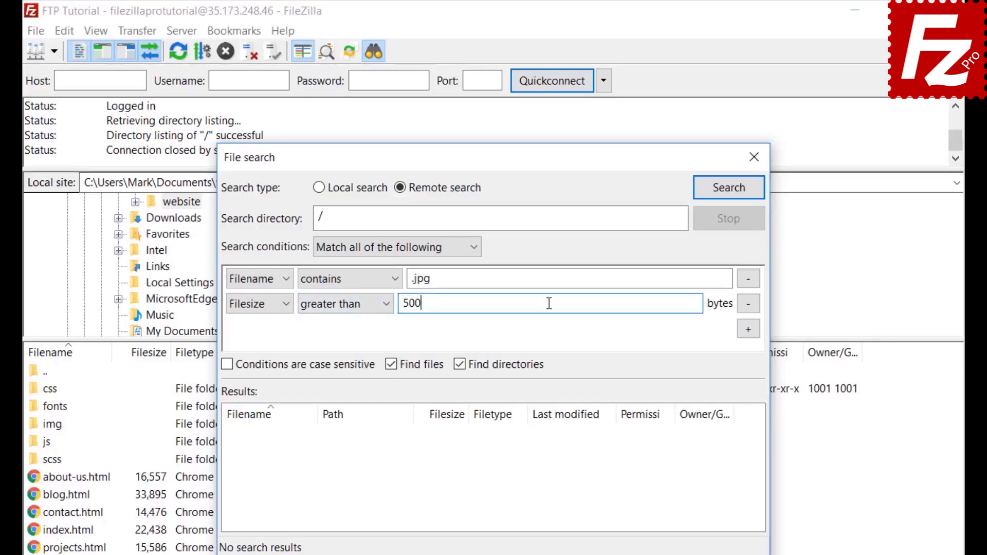
click(459, 365)
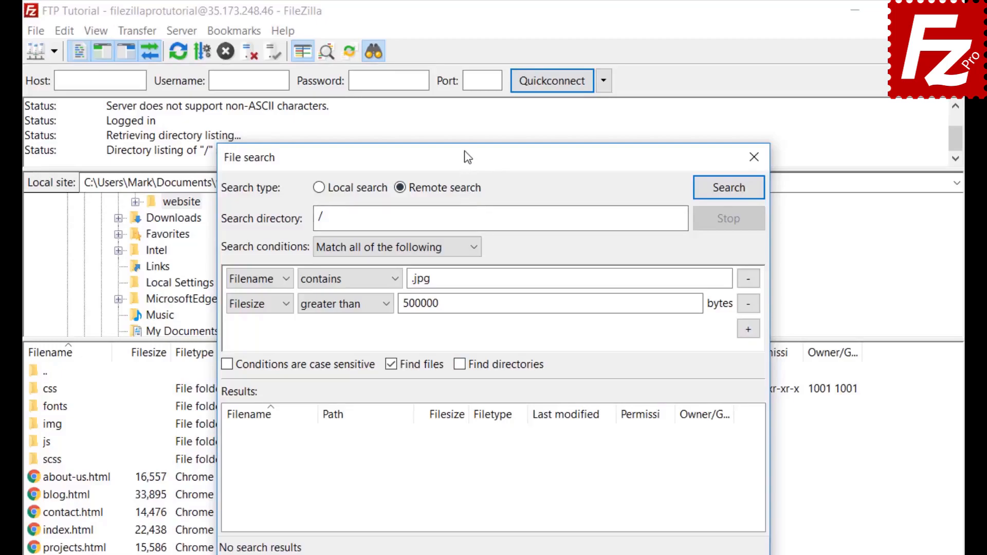
drag(463, 153, 648, 153)
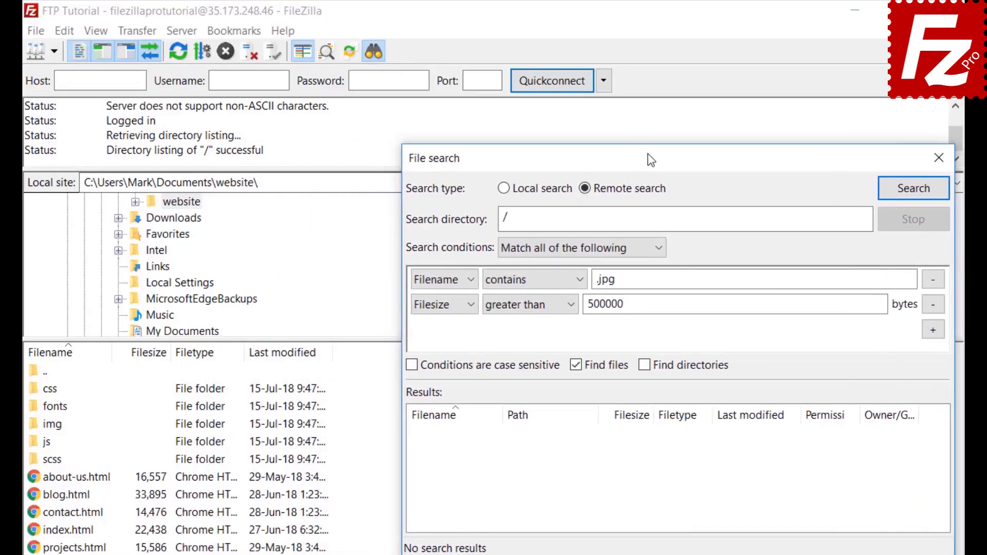
Step: Run the search, add feature-bg.jpg to the download queue only, and close the search
click(913, 189)
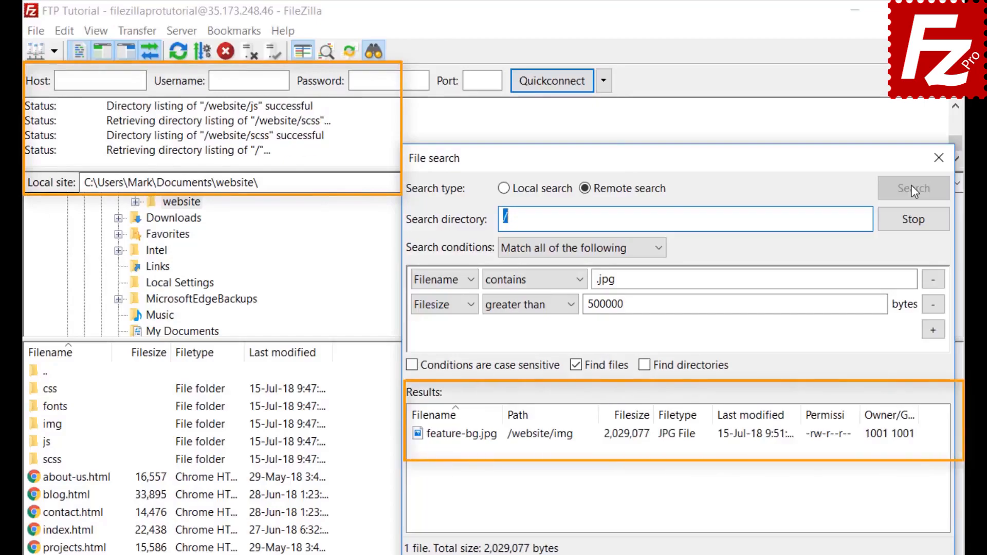
right_click(495, 443)
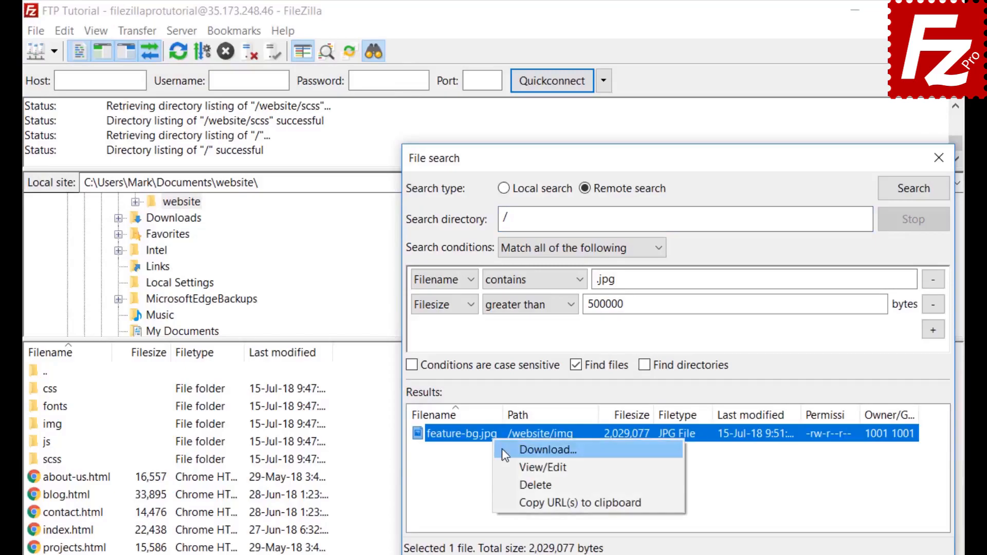
click(504, 449)
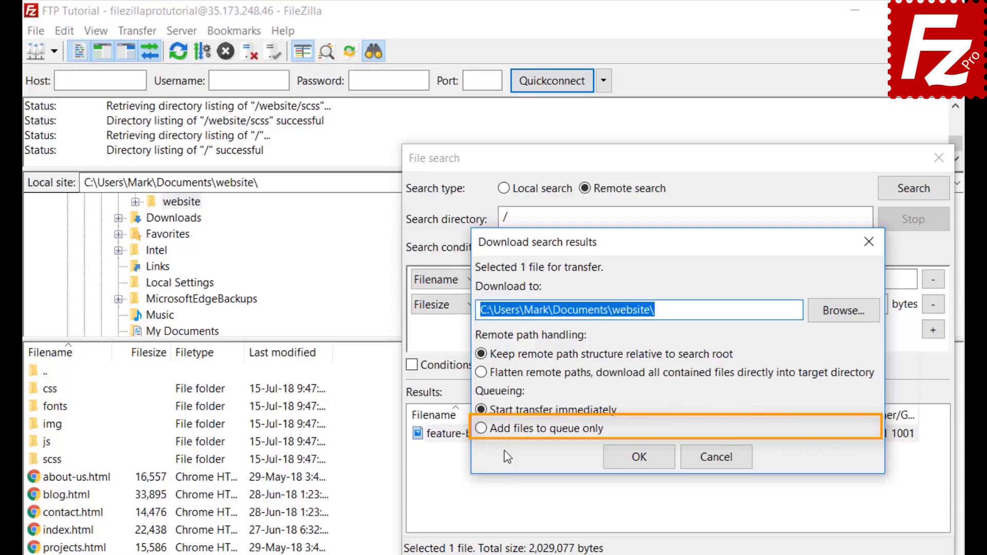
click(478, 428)
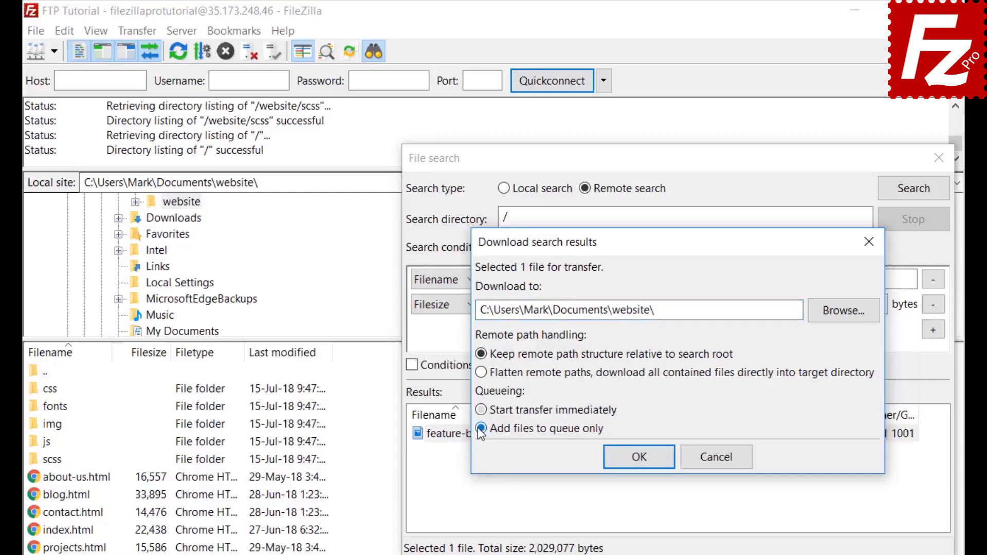
click(643, 461)
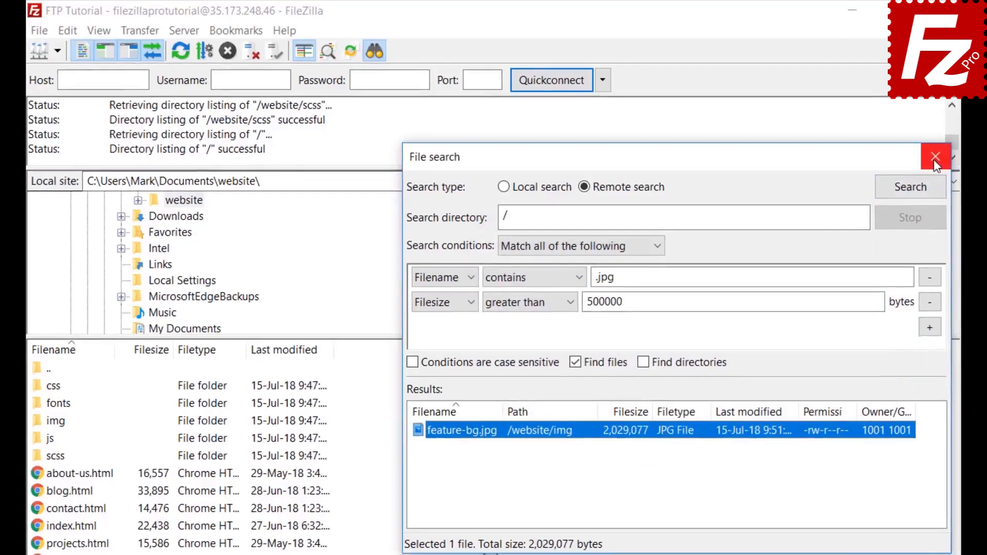
click(939, 158)
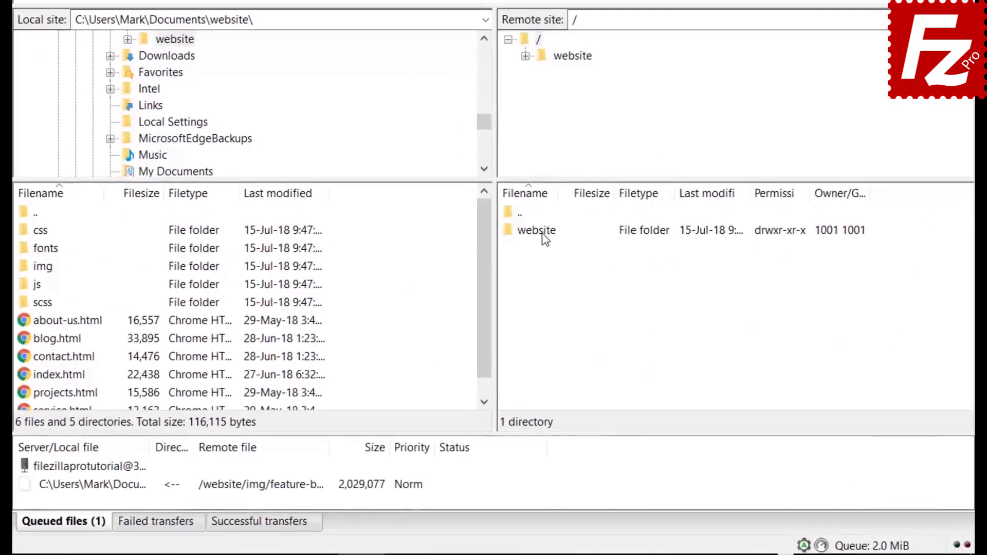
Step: Open /website/css on the server and move from bootstrap.css to the next file
double_click(537, 305)
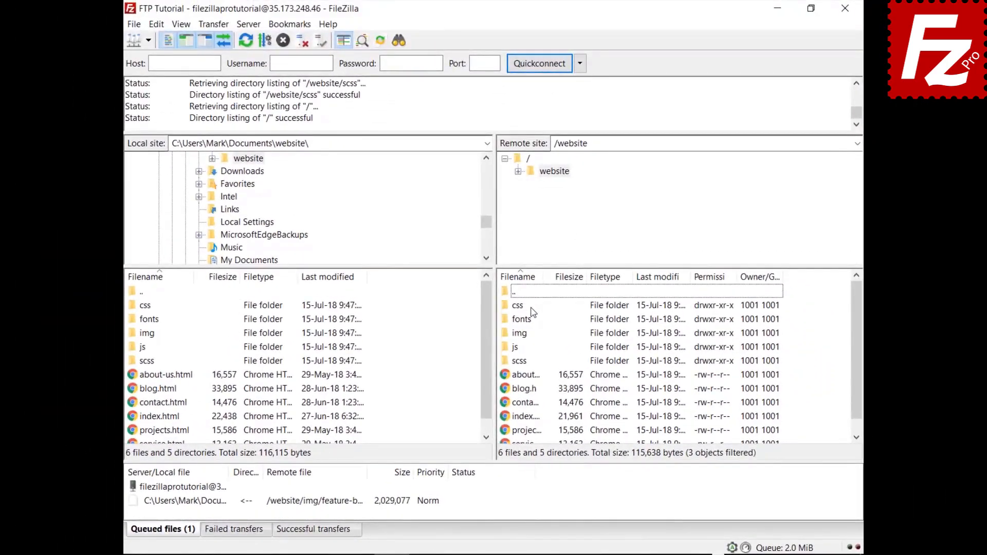
double_click(520, 305)
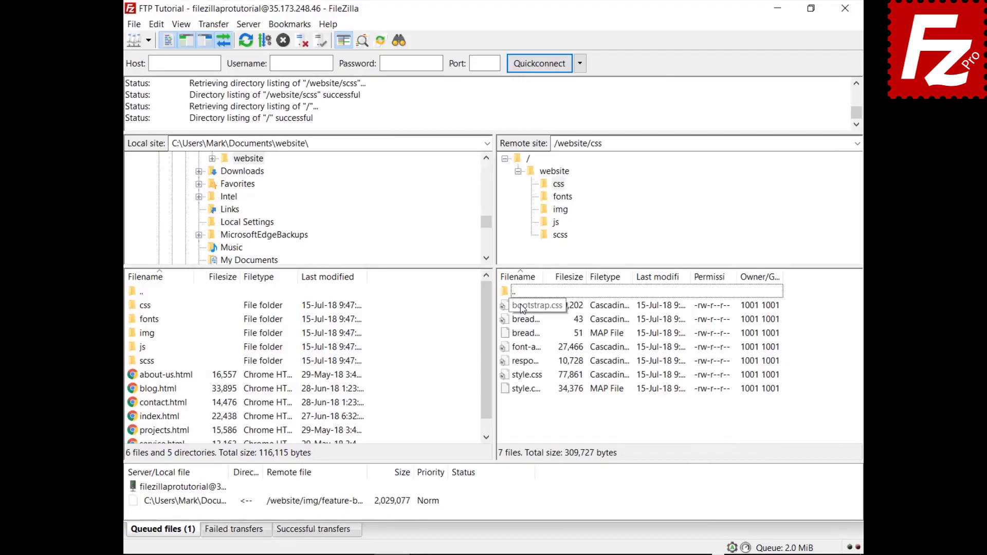
click(522, 308)
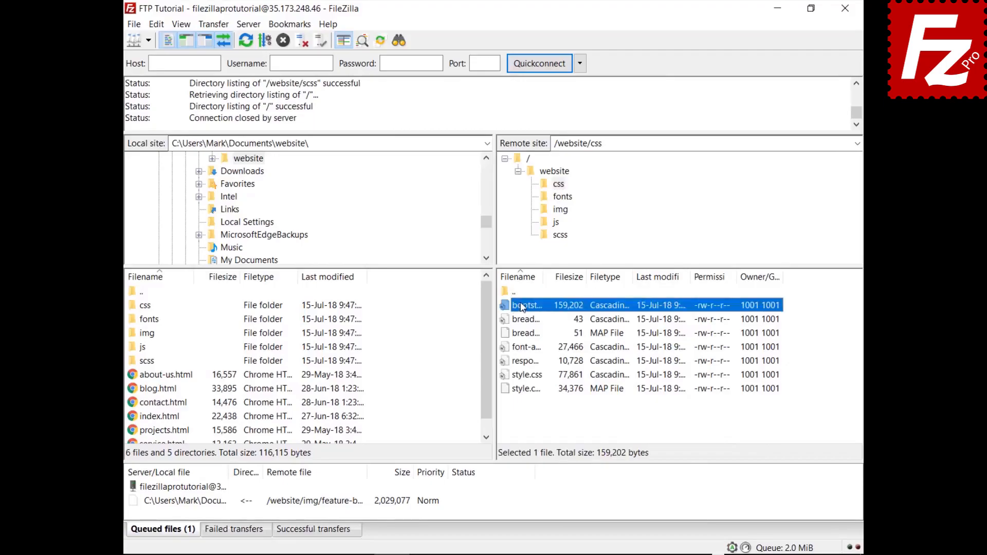
key(Down)
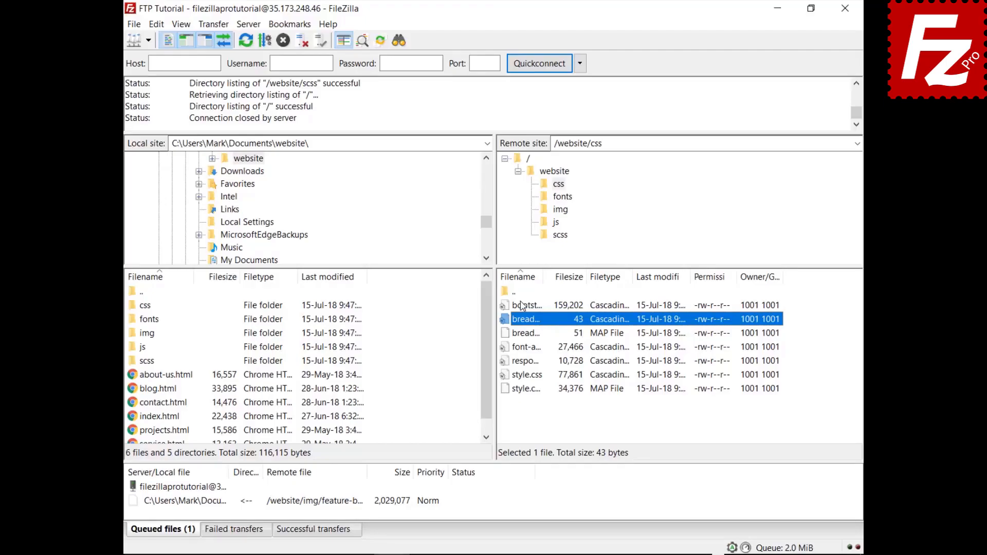
Step: Quick-search the remote list for 'style' and invert the filter to show non-matching files
key(ctrl+f)
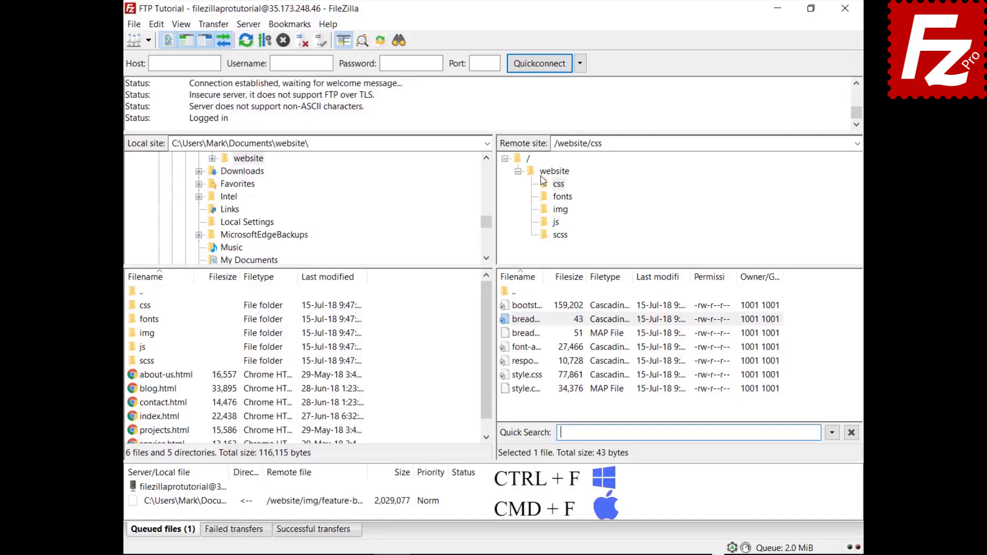
text(style)
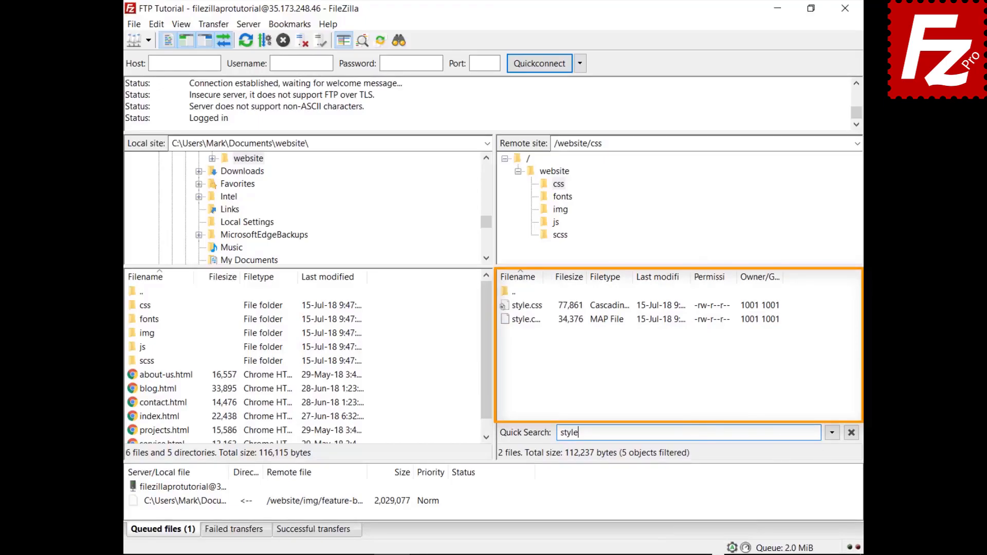
click(833, 435)
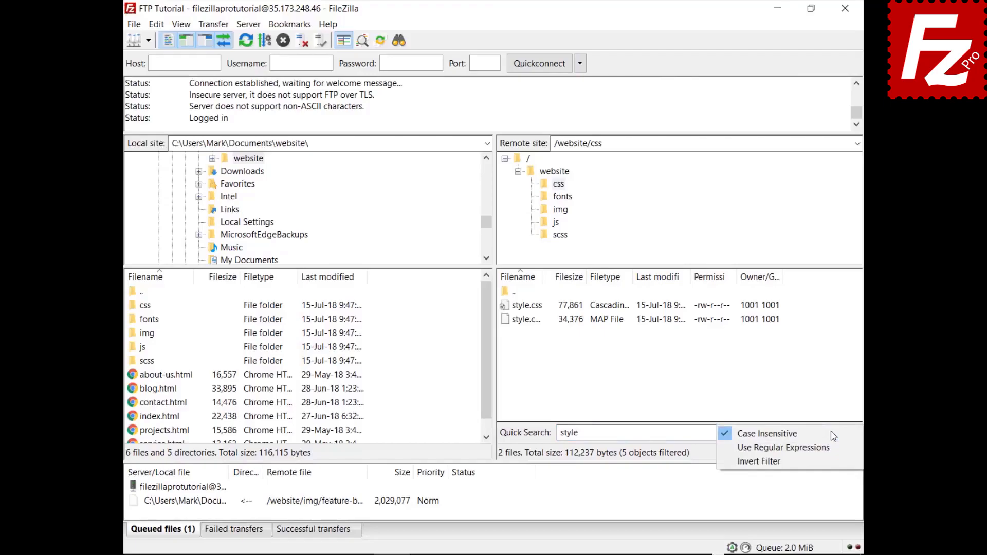
click(828, 461)
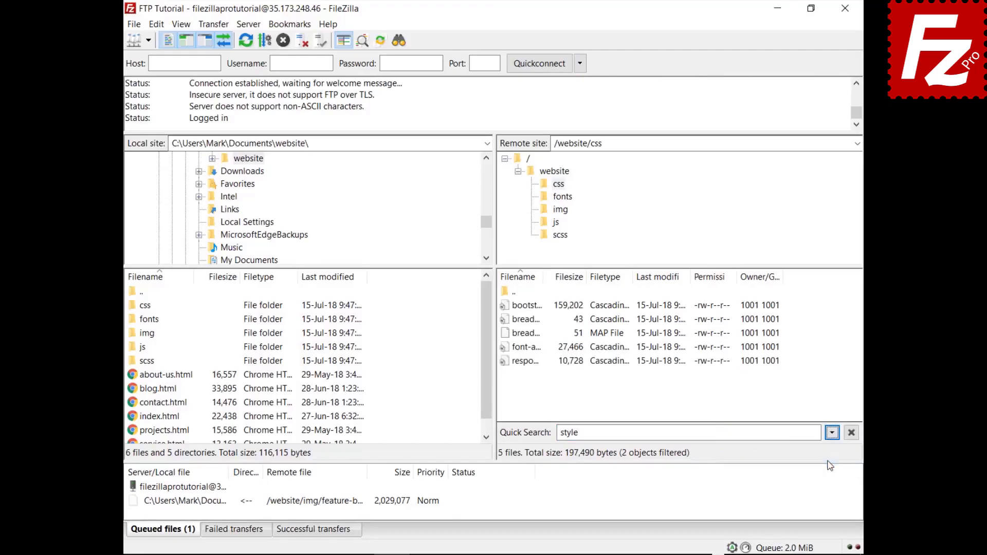
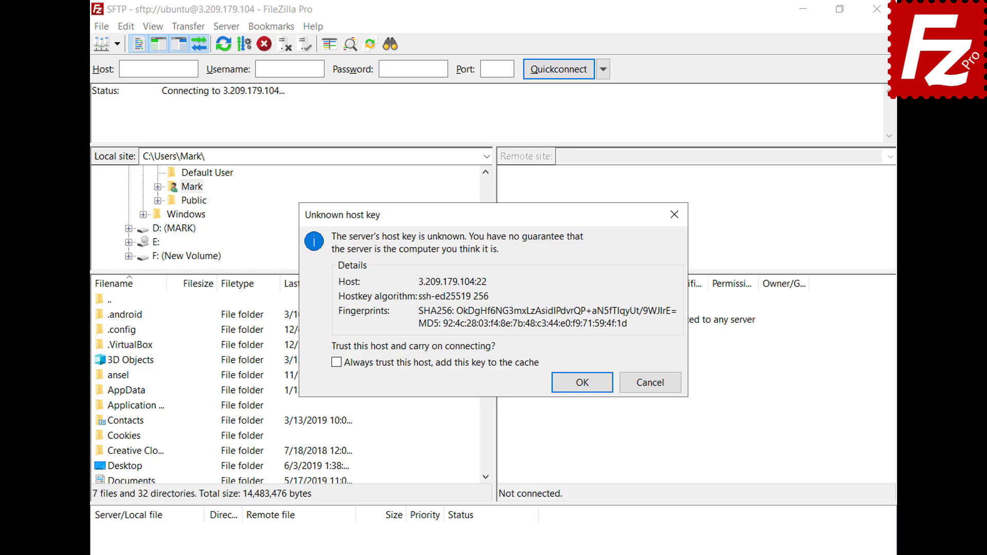
Step: Always trust the server's host key and enter the key passphrase to complete the SFTP connection
click(336, 364)
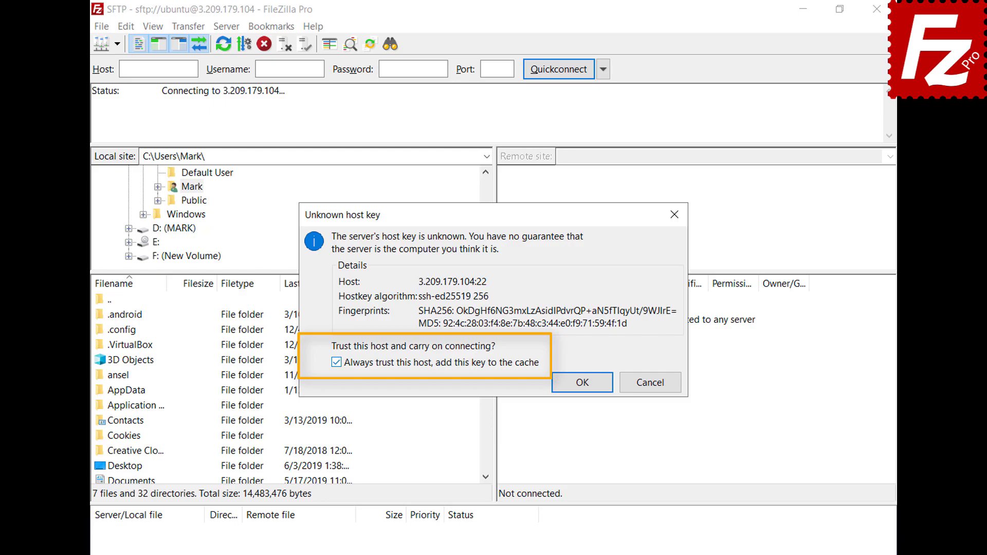
click(582, 385)
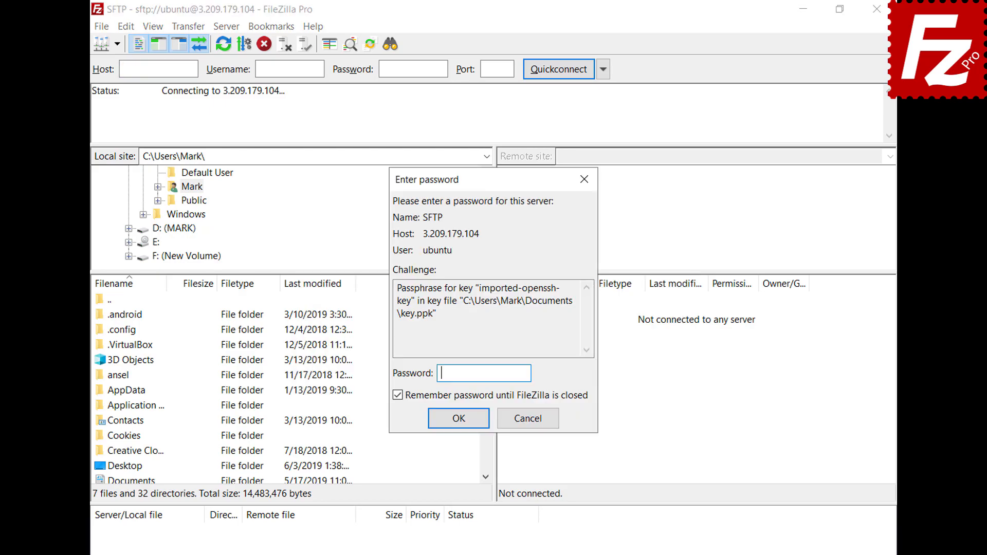
text(******)
click(460, 419)
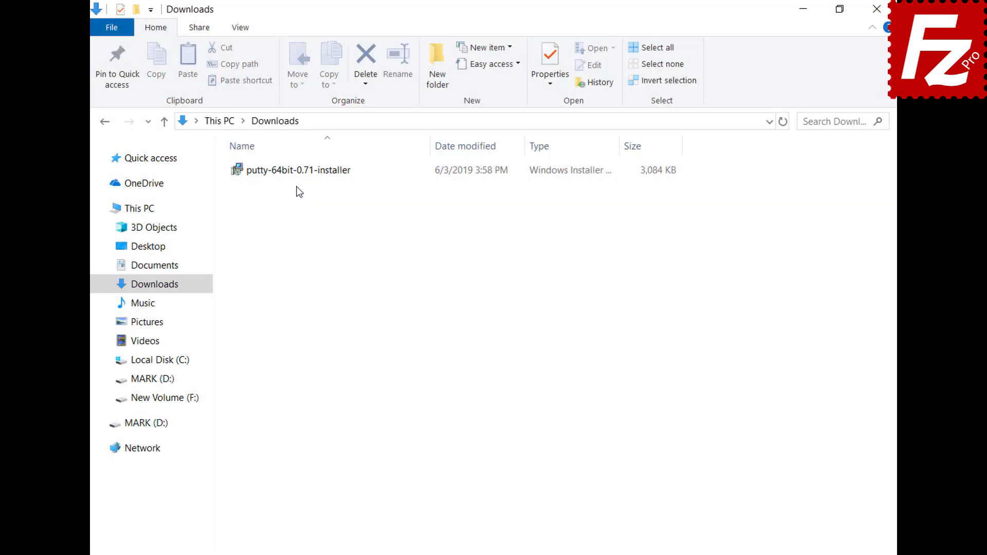
Step: Install PuTTY 0.71 (64-bit) with the default folder C:\Program Files\PuTTY\ and default features
double_click(293, 175)
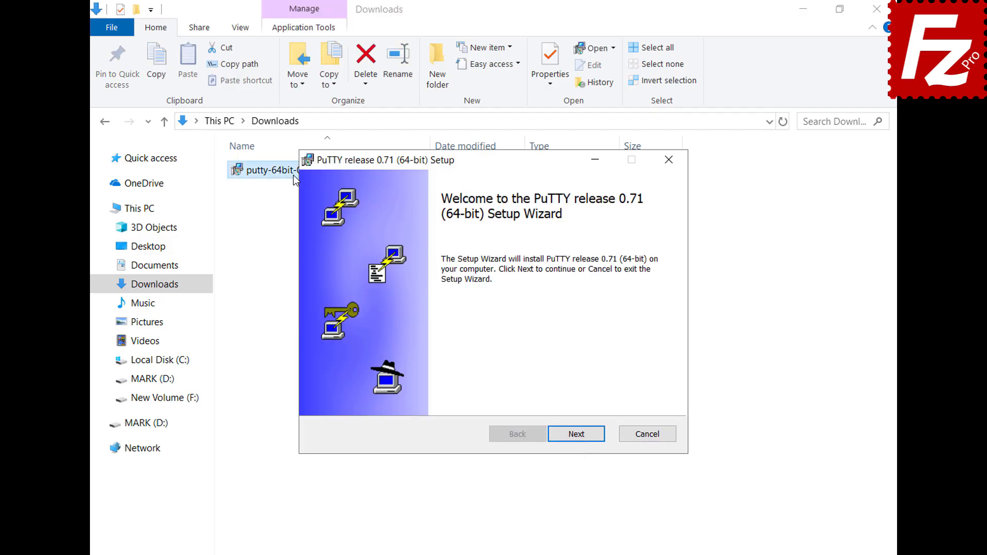
click(577, 434)
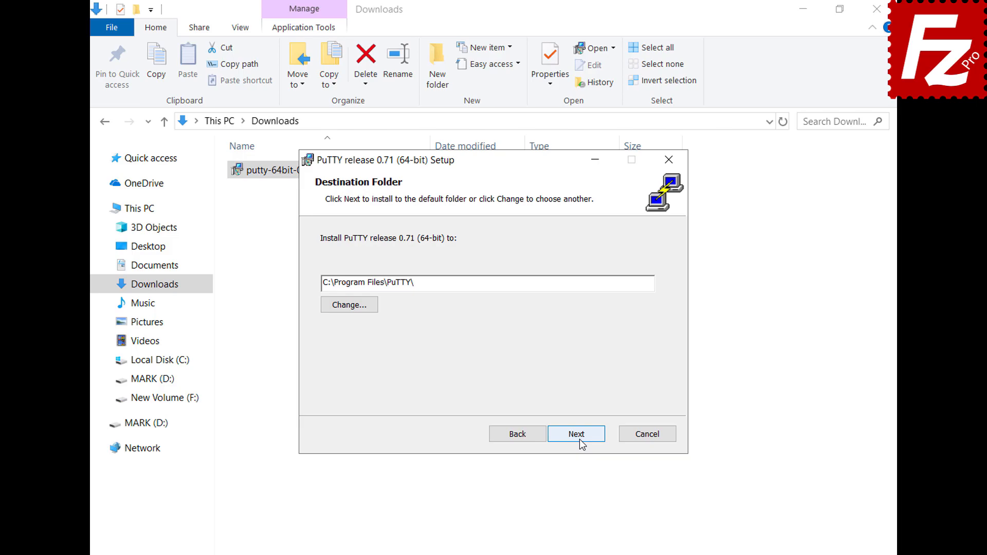
click(578, 440)
click(579, 439)
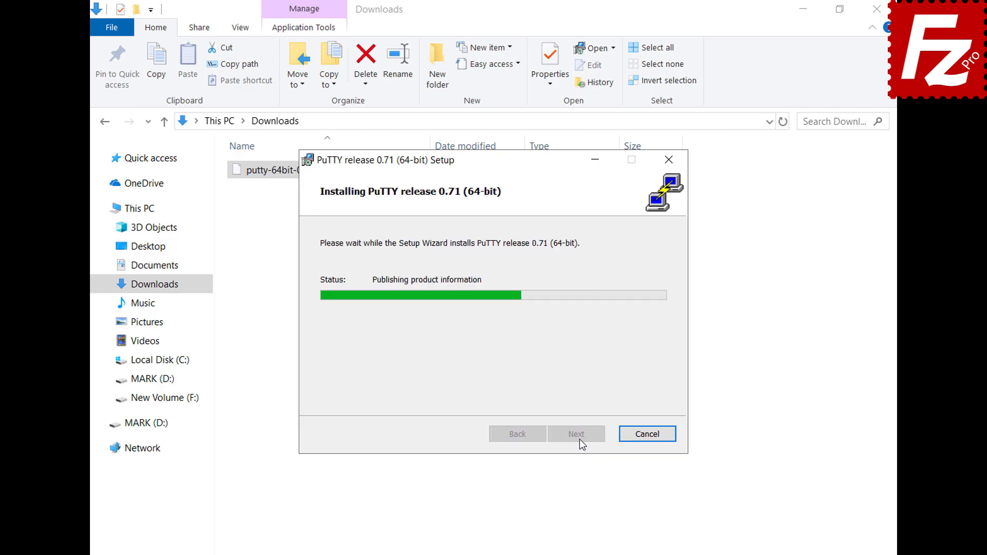
click(579, 439)
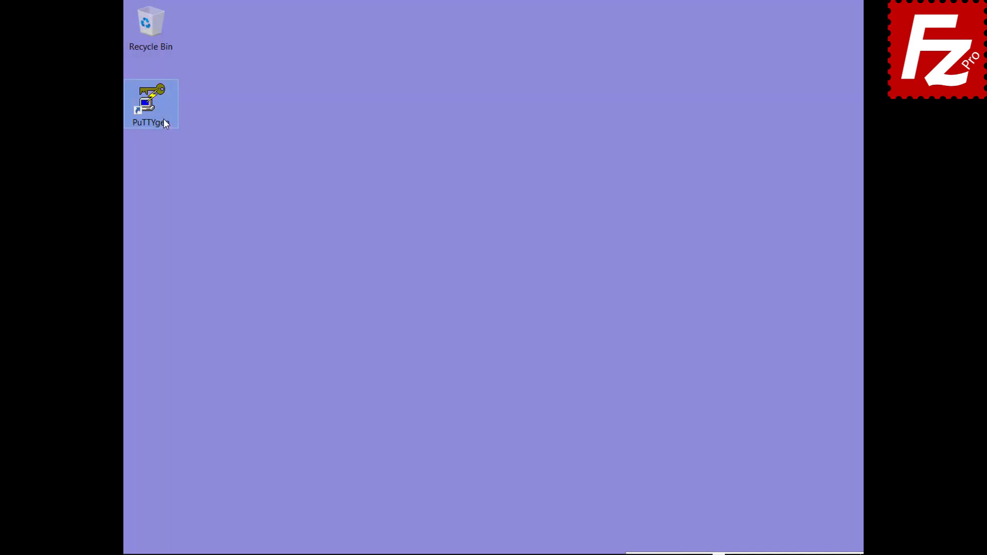
Step: Import the OpenSSH 'key' file from Documents into PuTTYgen, unlocking it with its passphrase
double_click(164, 121)
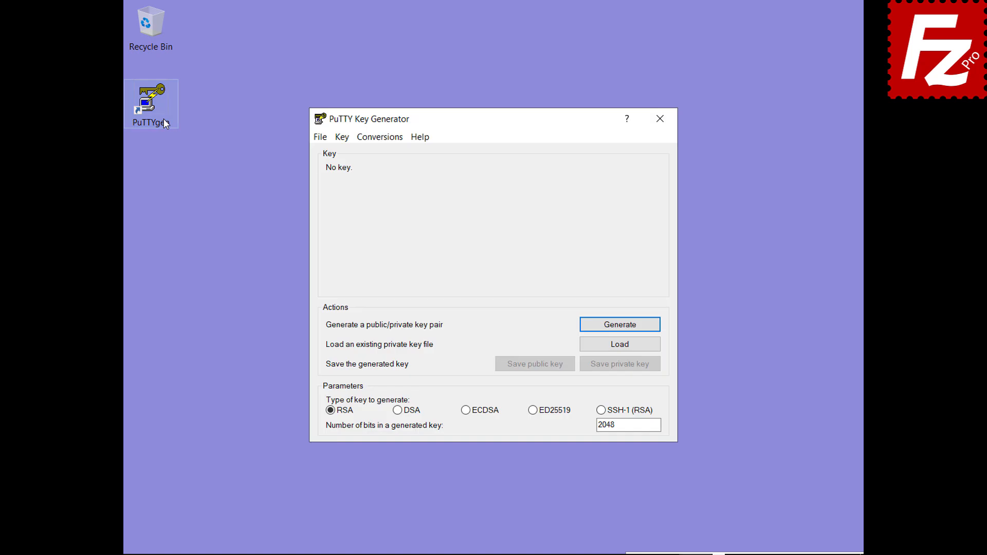
click(381, 139)
click(391, 152)
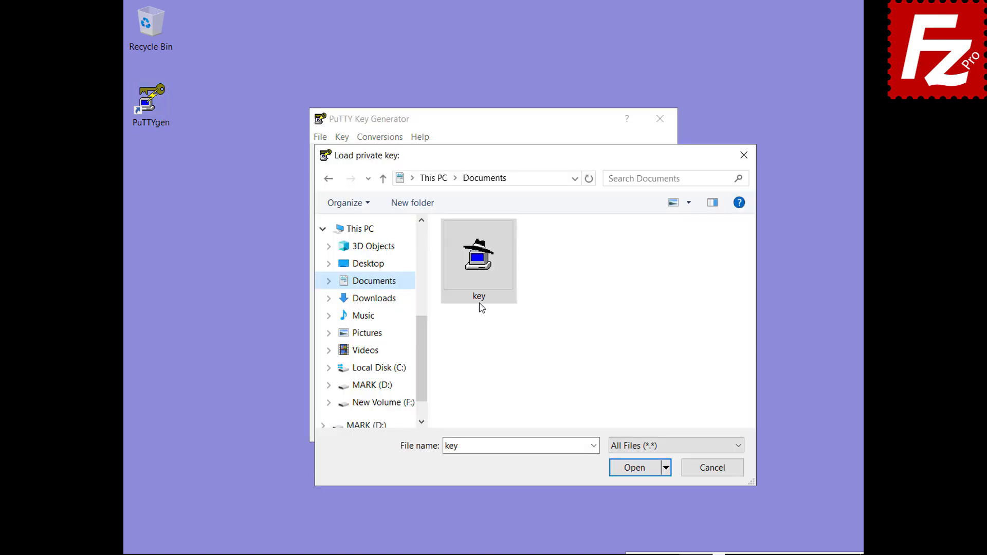
click(477, 274)
double_click(476, 274)
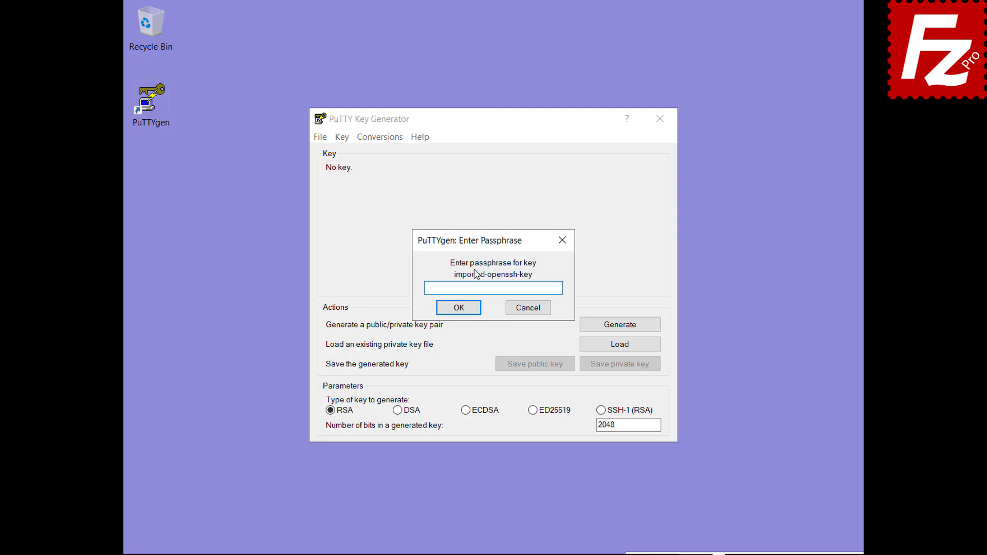
text(*****)
click(457, 310)
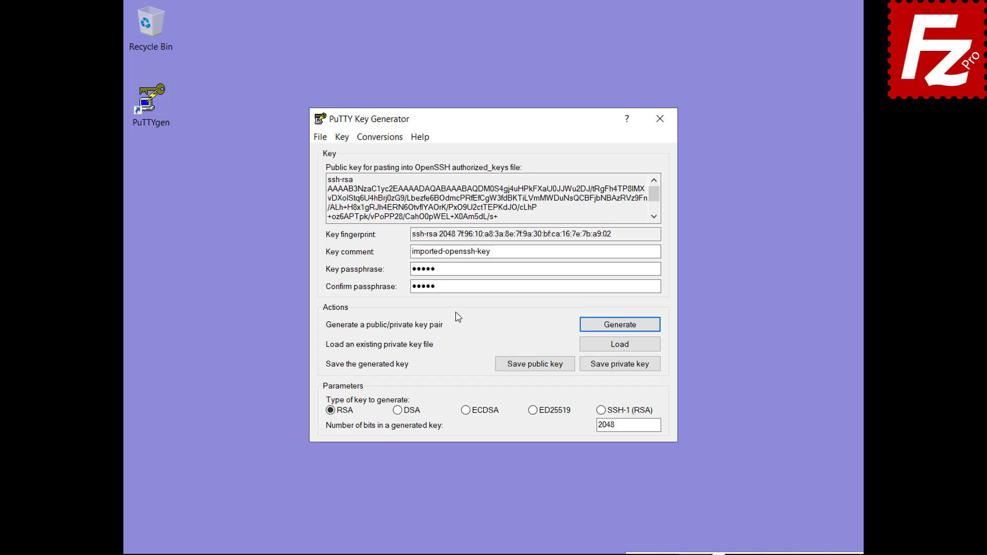
Step: Save the imported key as the PuTTY private key key.ppk in Documents
click(620, 368)
text(key.ppk)
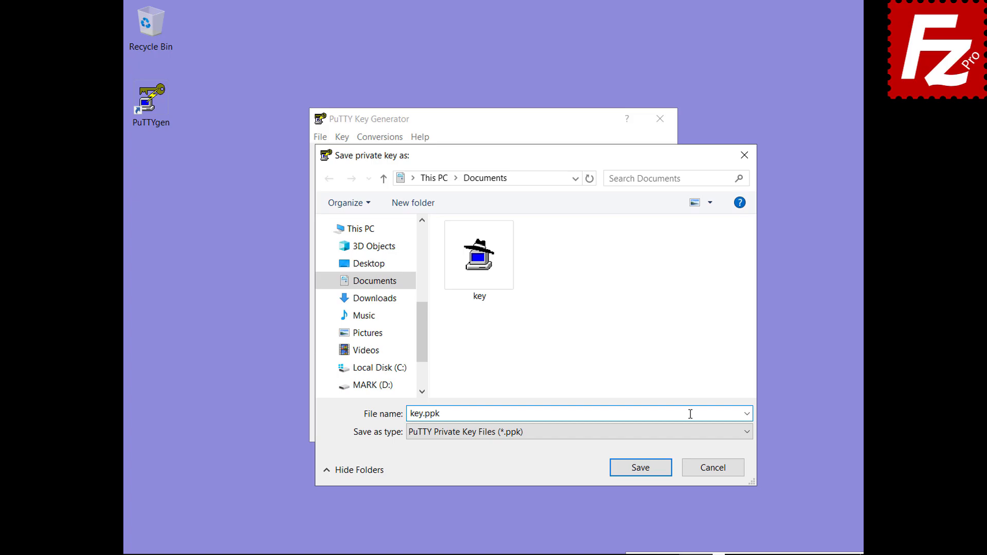
click(646, 471)
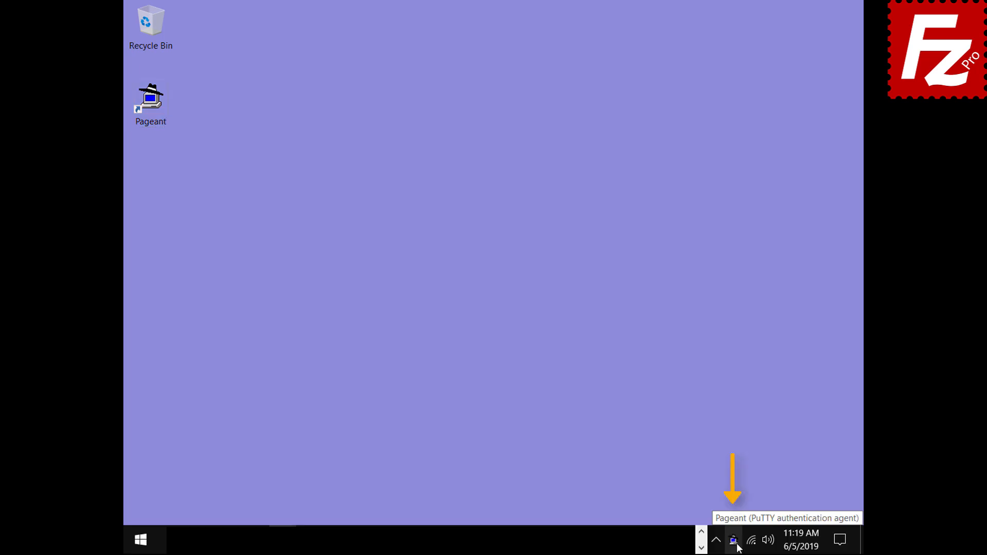
Step: Add the key file to Pageant and unlock it with its passphrase, listing the 2048-bit ssh-rsa key
double_click(734, 540)
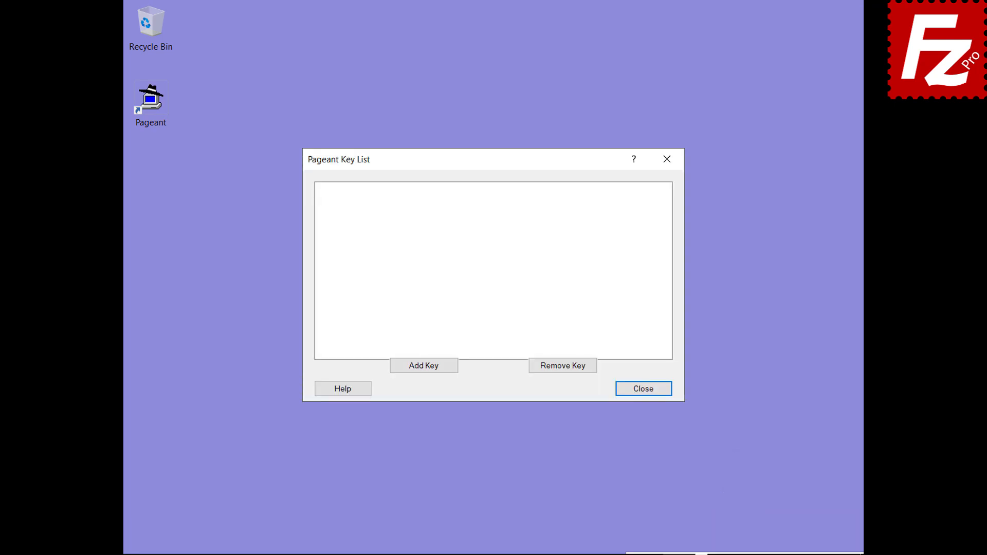
click(425, 368)
double_click(410, 287)
text(••••••)
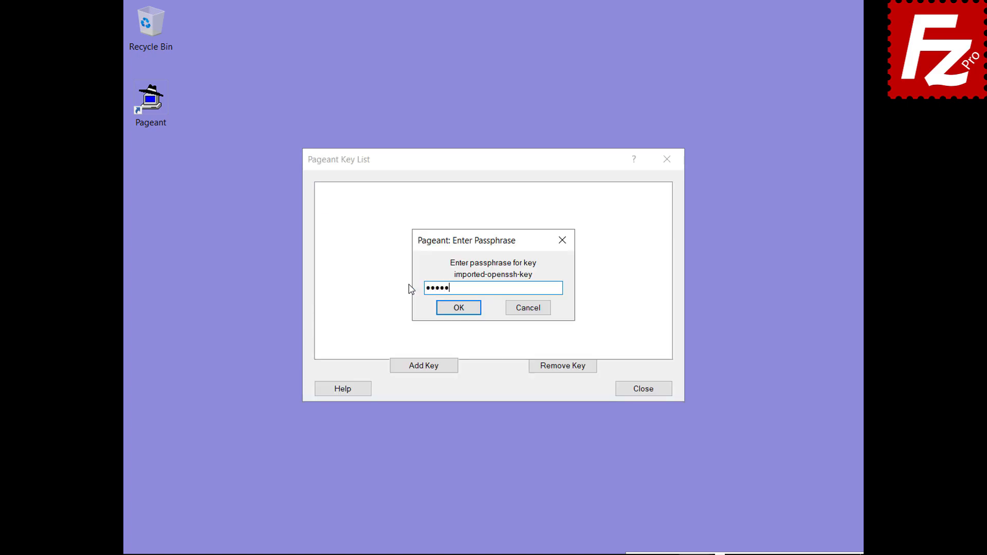
click(457, 308)
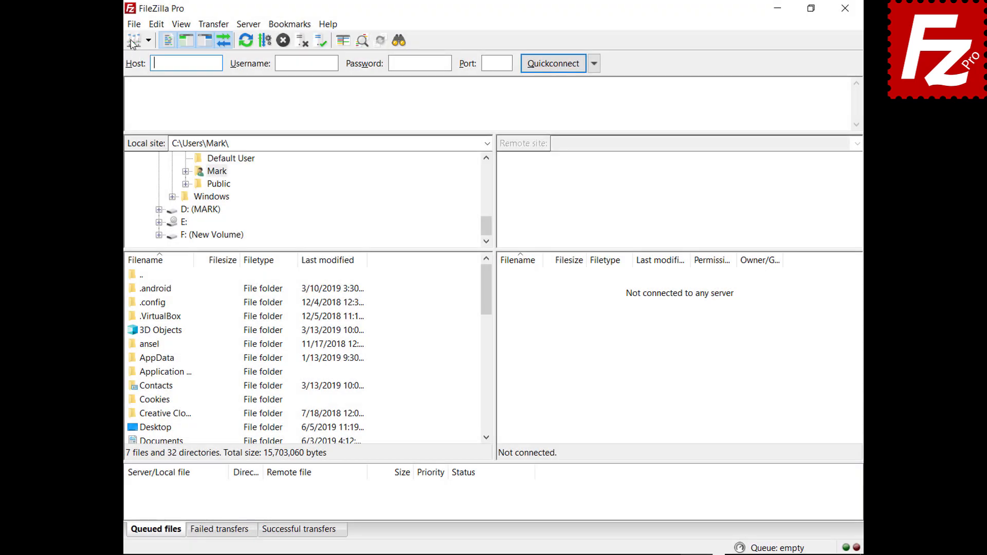
Step: Switch the SFTP site's logon type from Key file to Normal in Site Manager and connect
click(133, 24)
click(135, 41)
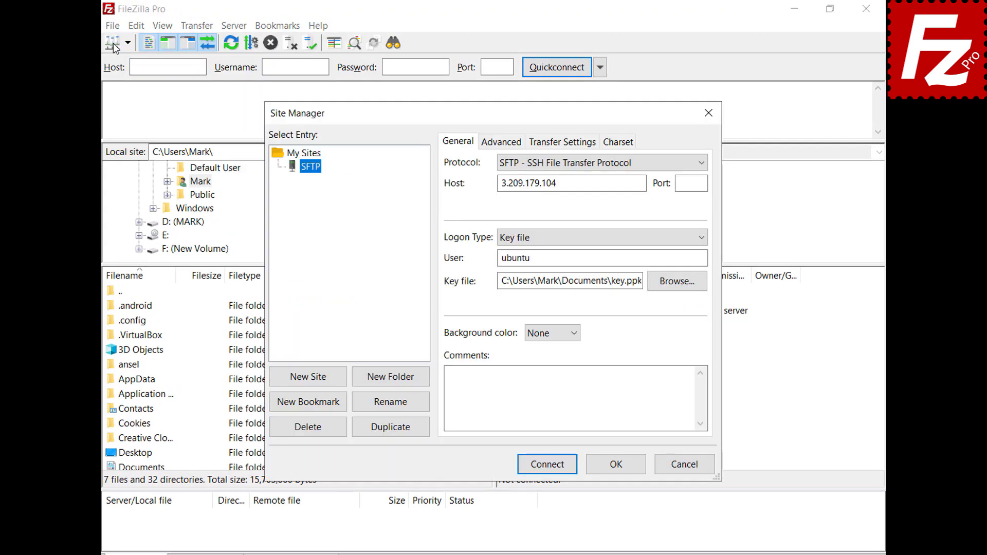
click(703, 237)
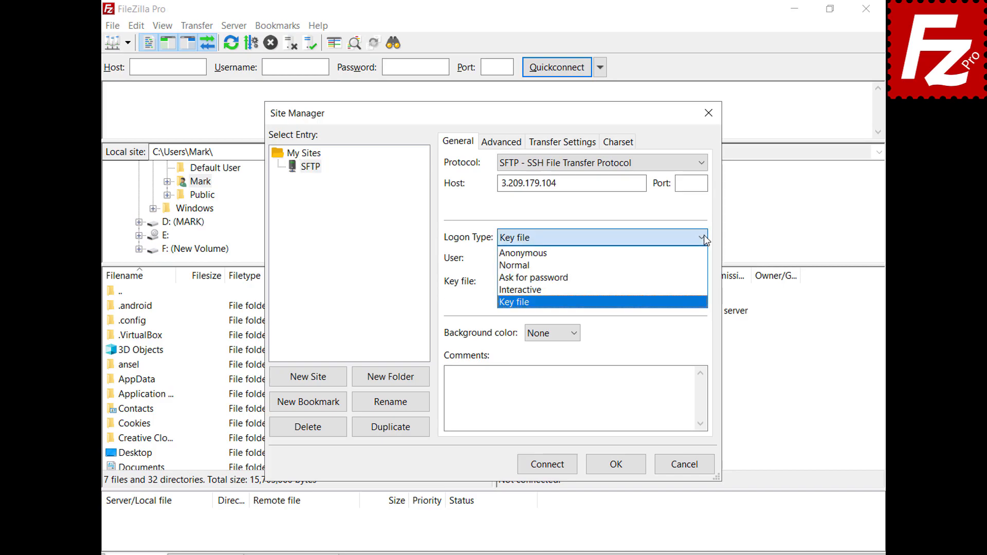
click(701, 265)
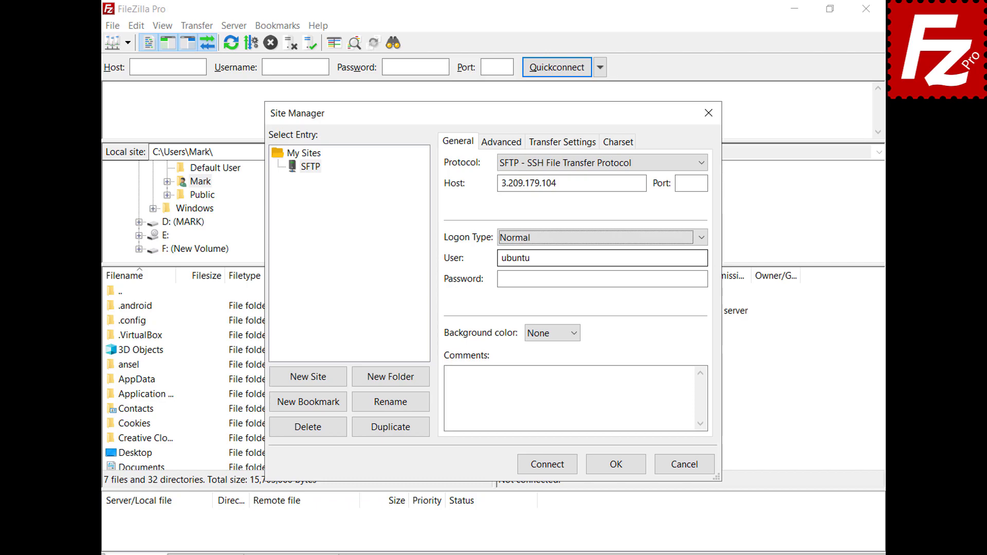
click(548, 464)
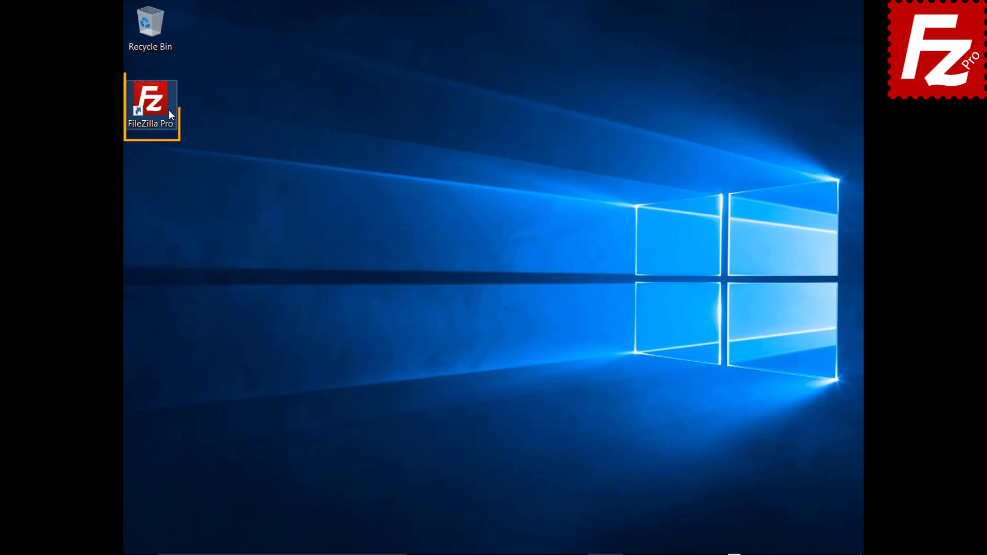
Step: Launch FileZilla Pro and open the Transfers > FTP: File Types settings page
double_click(156, 106)
click(150, 25)
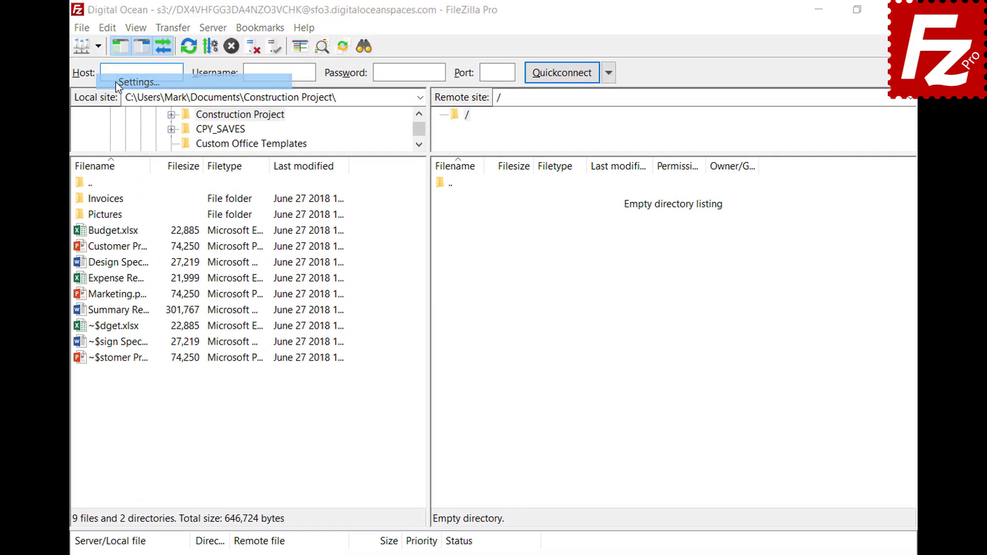
click(116, 82)
click(242, 299)
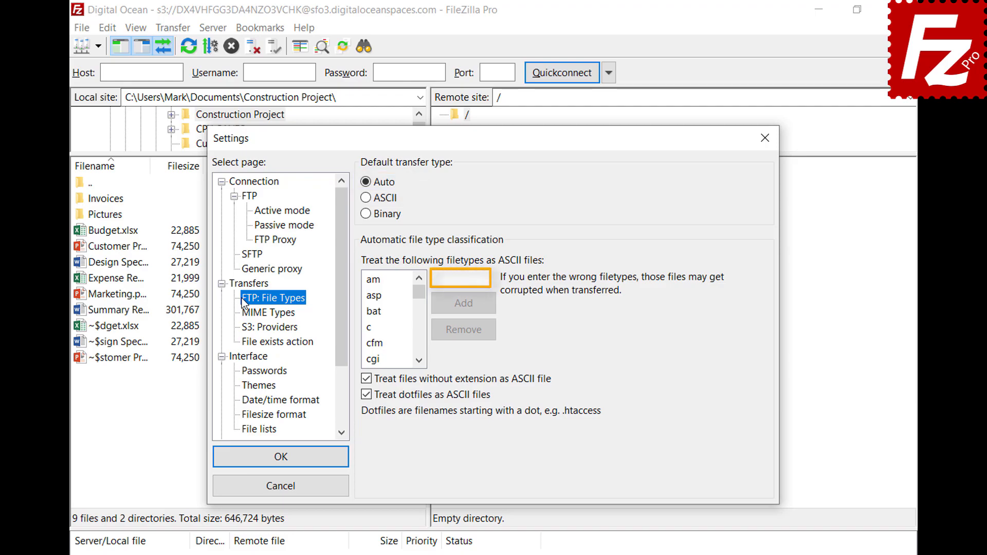
Step: Add json to the ASCII filetypes list and save the settings
click(485, 279)
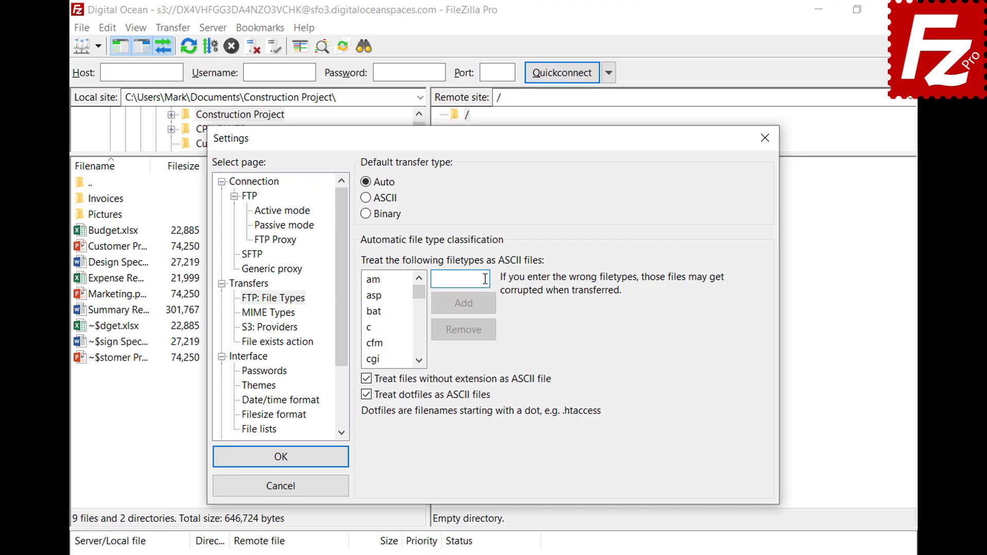
text(json)
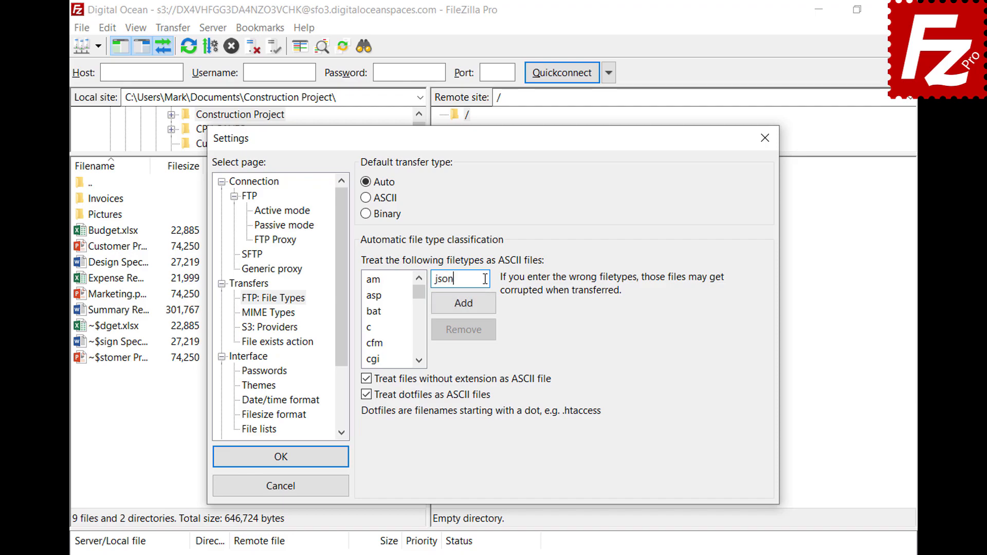
click(463, 310)
drag(419, 295, 420, 315)
click(384, 328)
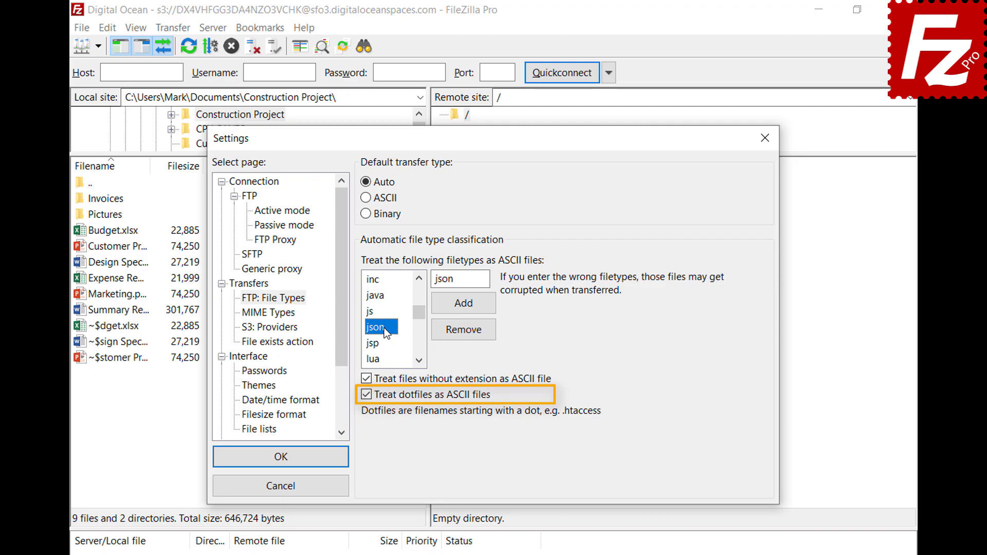
click(280, 464)
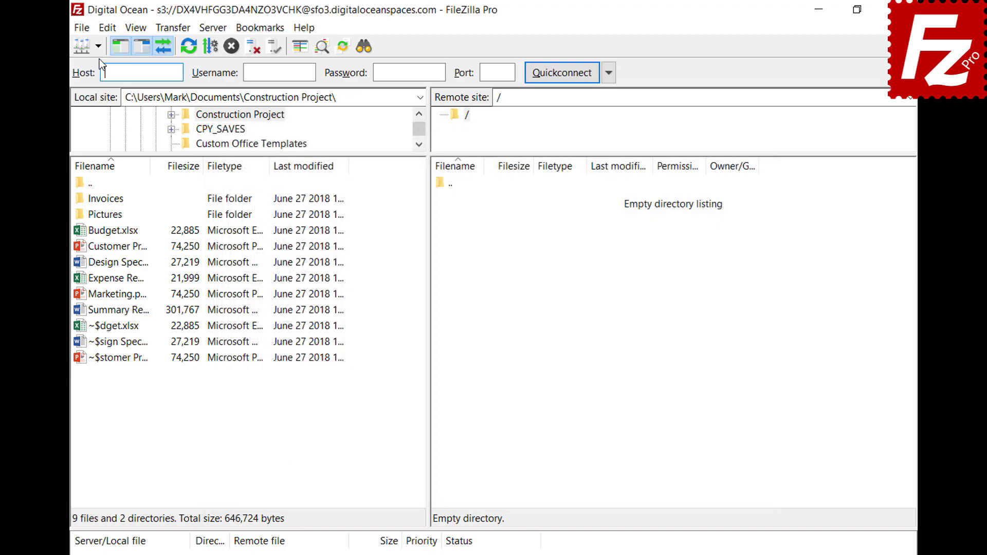
Step: Open the saved FTP site in a new tab and review the Auto, ASCII and Binary transfer types
click(98, 47)
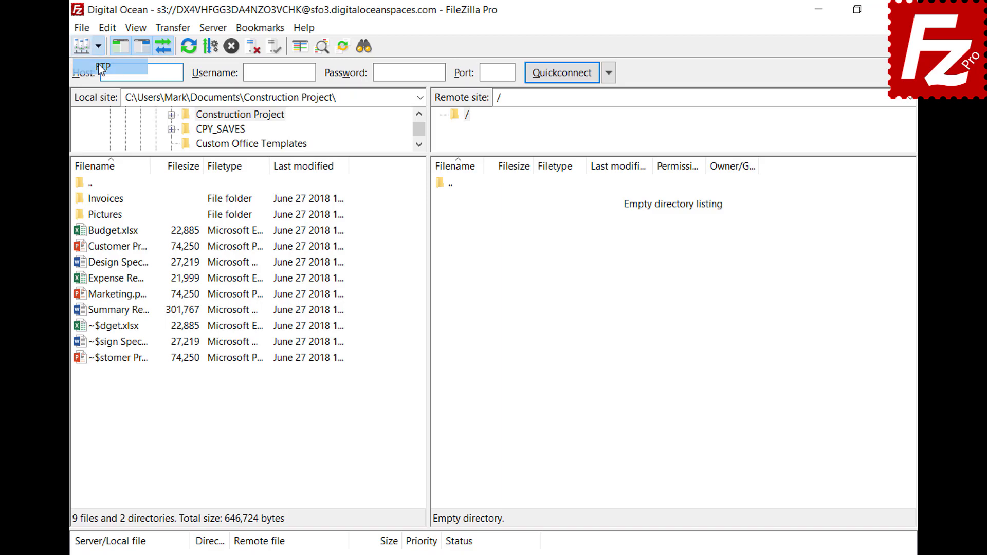
click(98, 63)
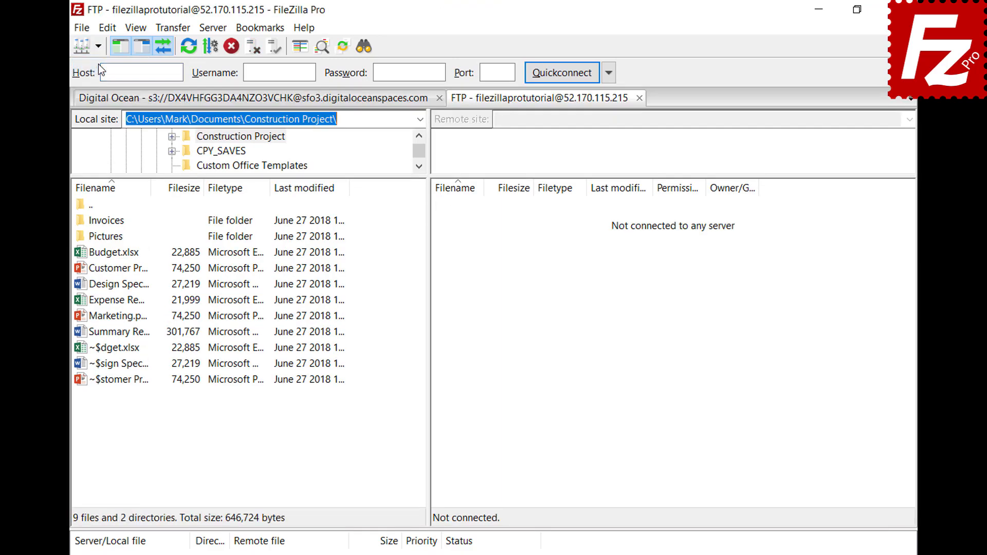
click(173, 29)
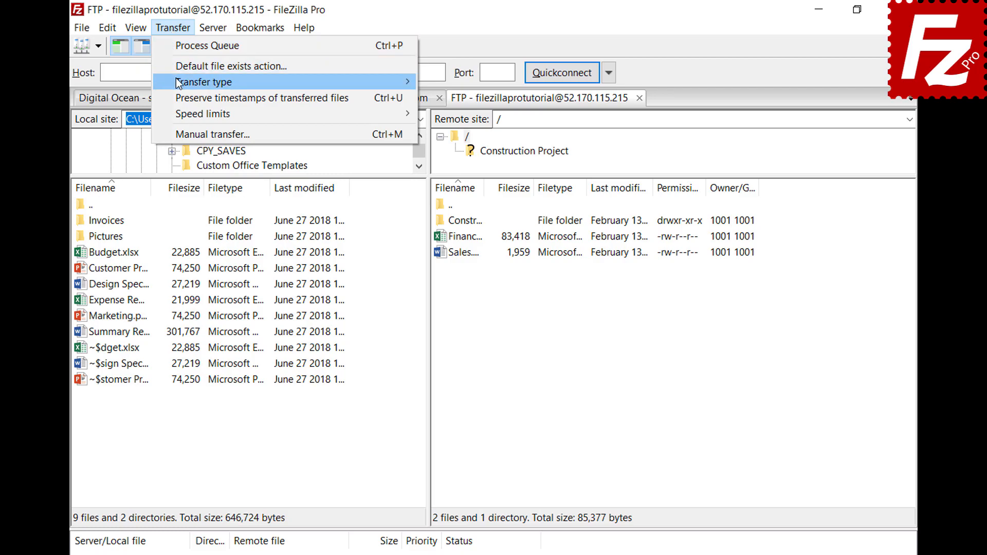
mouse_move(176, 82)
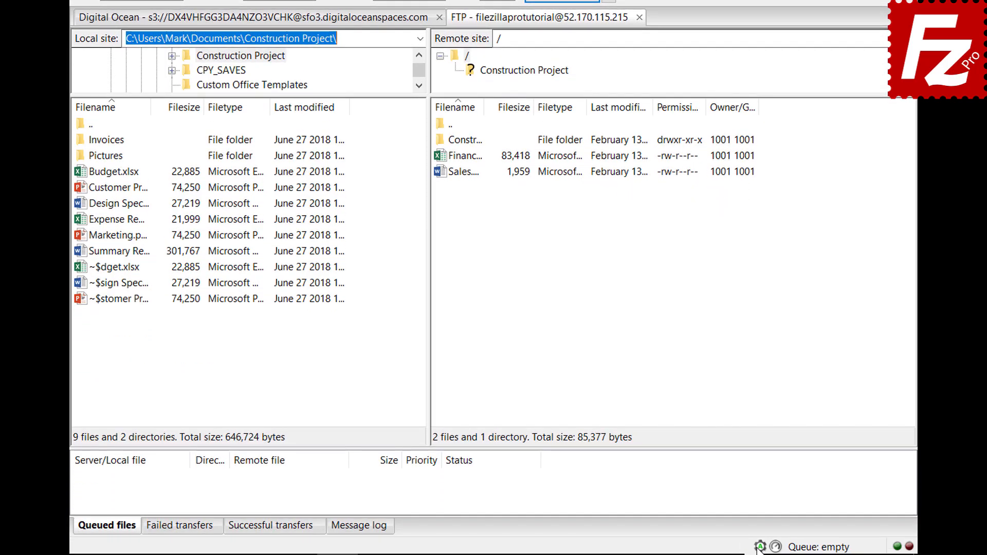
click(760, 548)
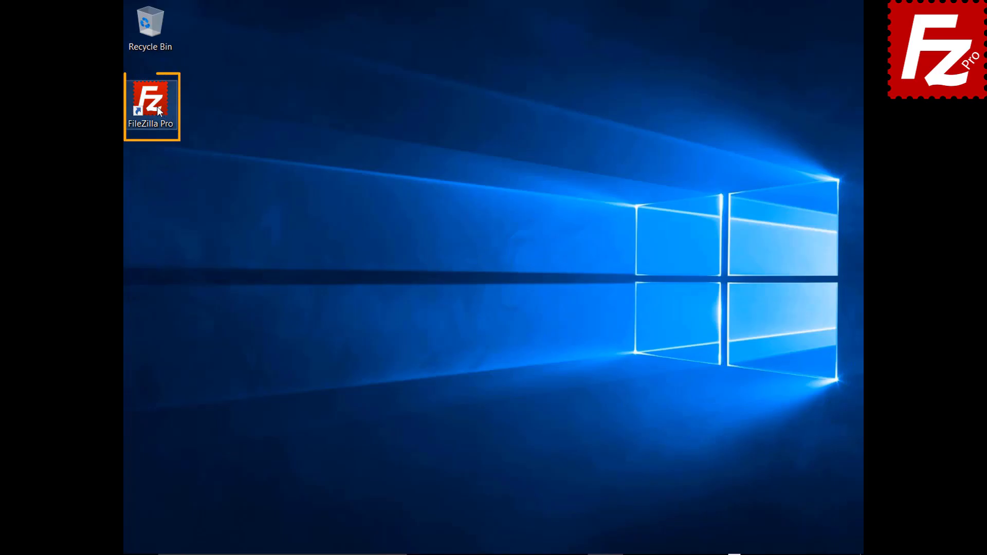
Step: Launch FileZilla Pro from the desktop and connect to the saved FTP Tutorial site
double_click(158, 111)
click(169, 48)
click(168, 63)
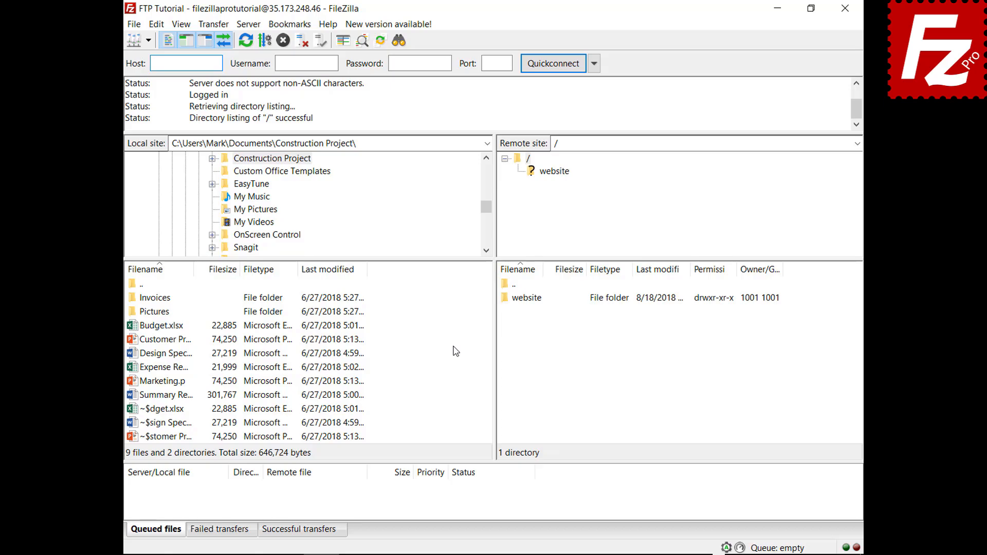
Step: Upload Summary Report.docx directly and add Budget.xlsx and the Invoices folder to the queue
right_click(166, 397)
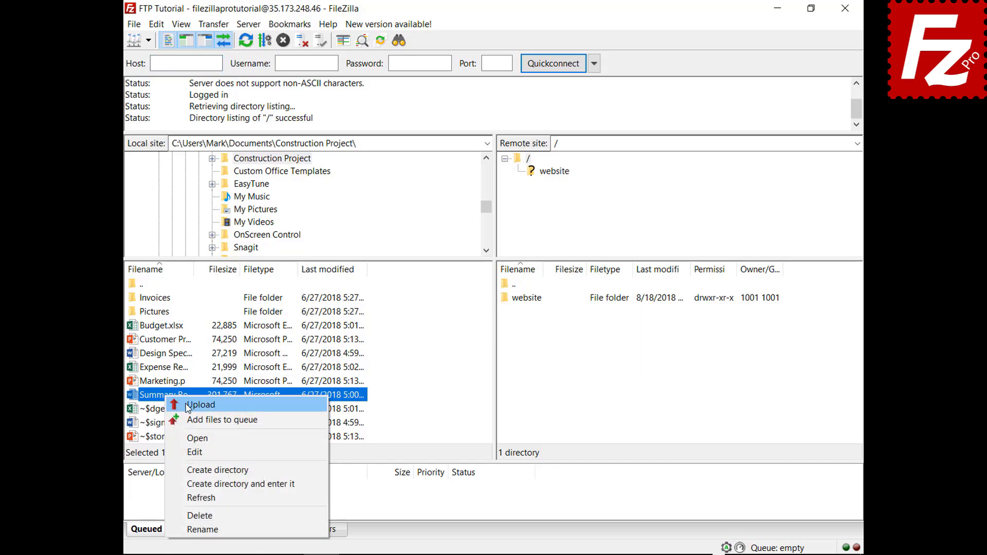
click(188, 406)
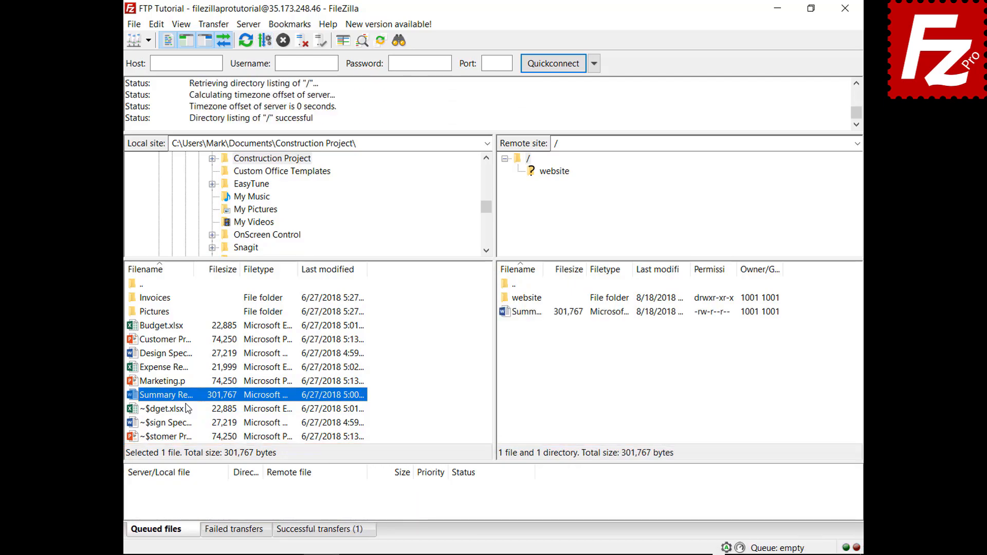
right_click(166, 326)
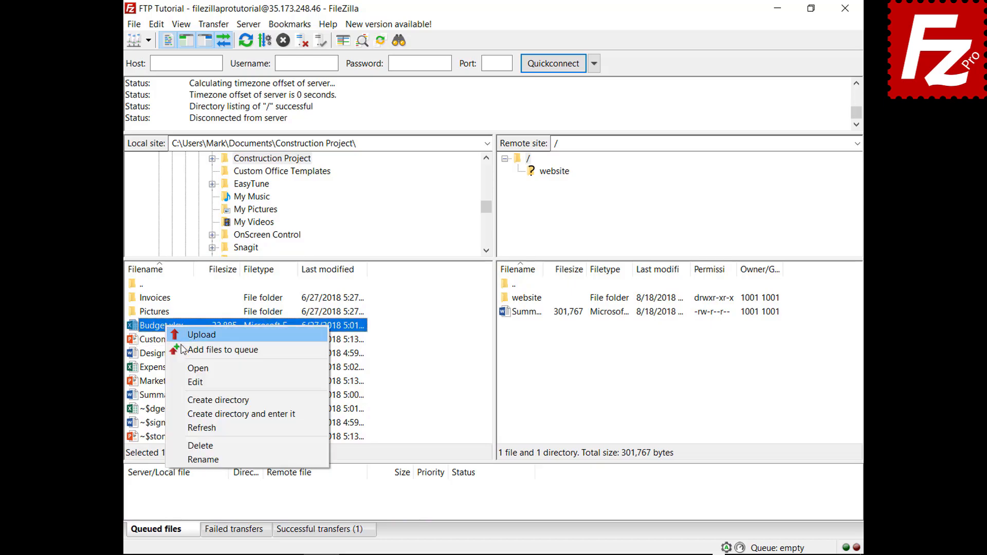
click(185, 351)
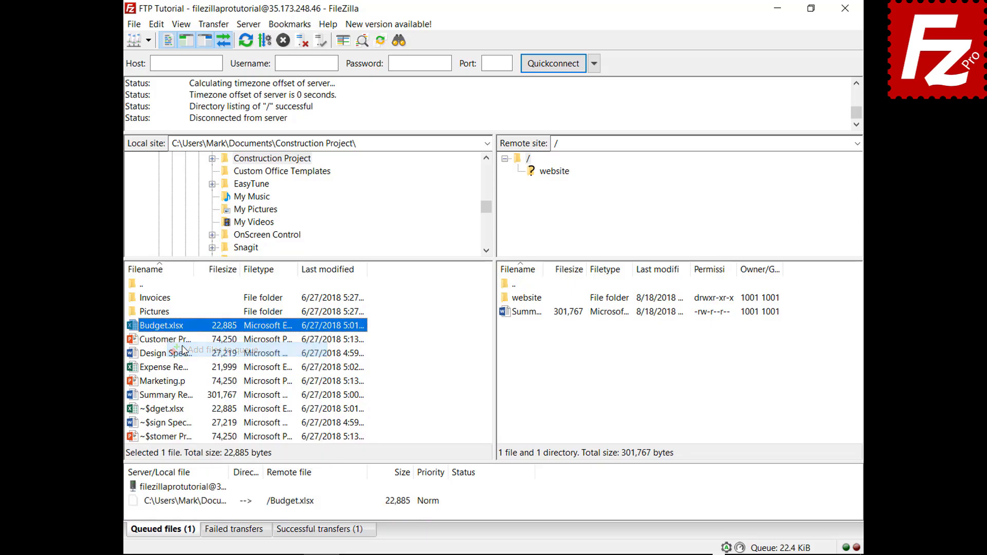
right_click(164, 298)
click(175, 318)
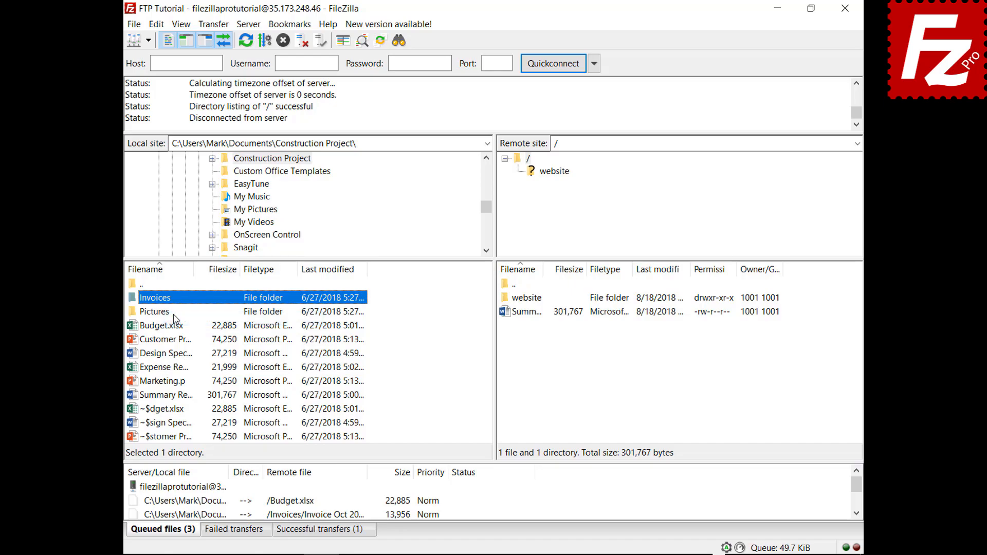
Step: Process the upload queue, then queue Design Specs.docx for upload
right_click(190, 488)
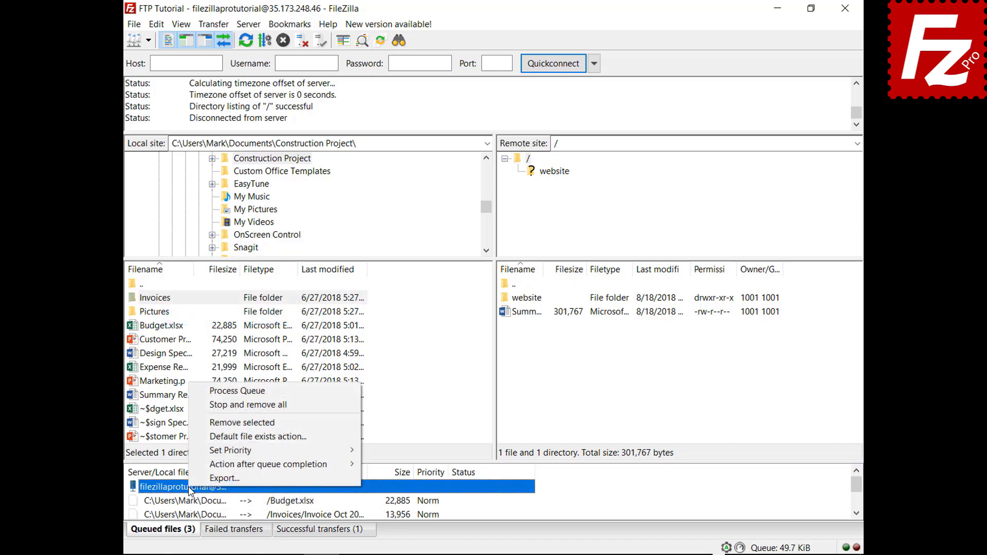
click(215, 393)
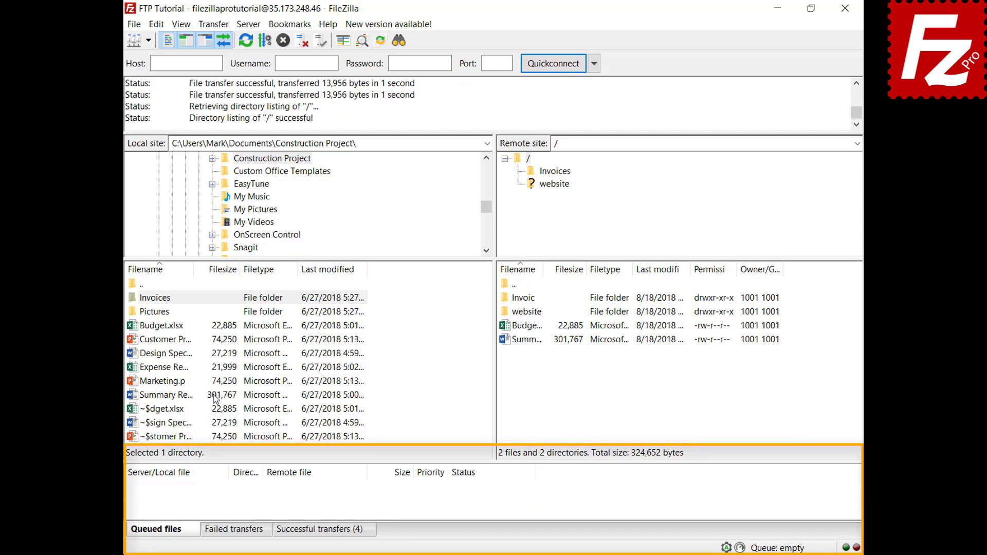
right_click(171, 355)
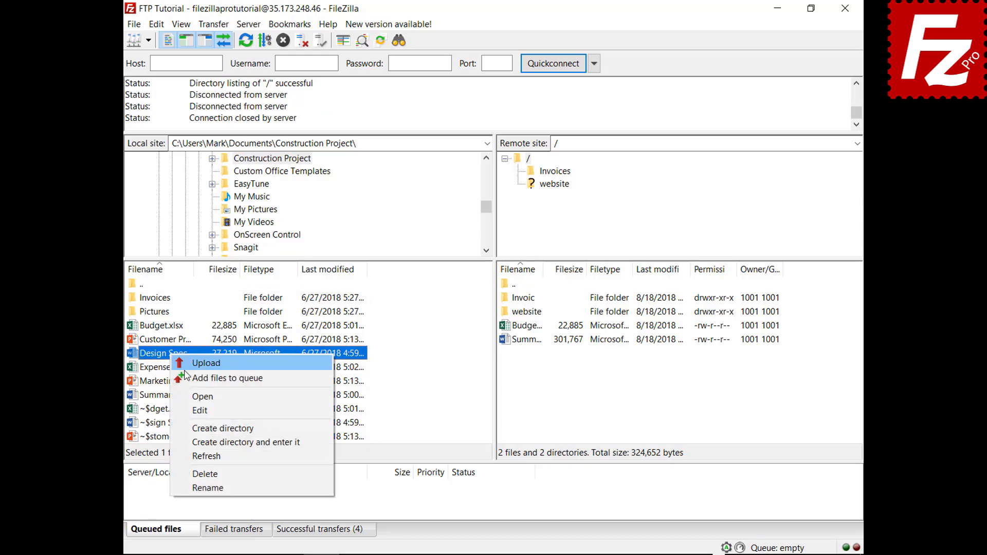
click(190, 376)
right_click(177, 370)
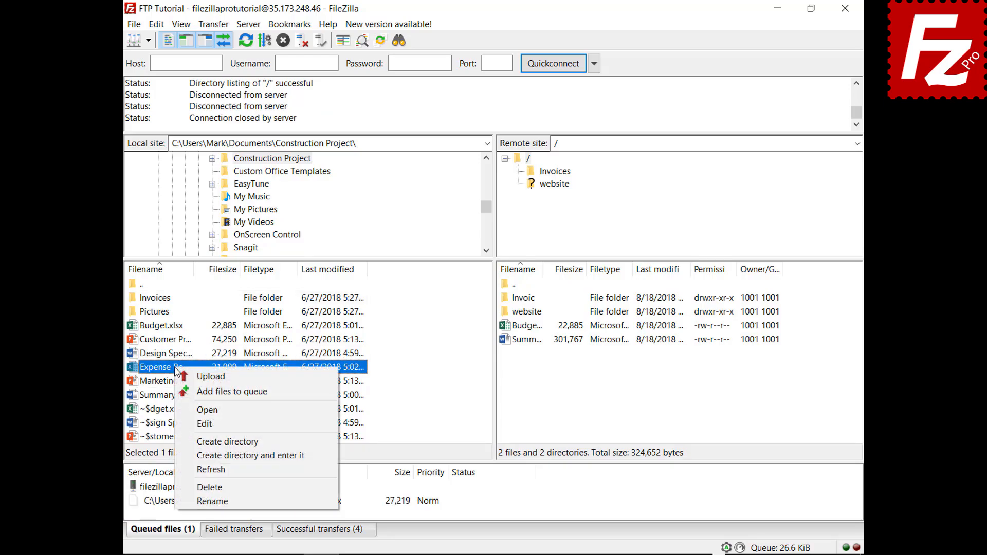
Step: Queue Expense Report.xlsx, sort the queue by size, and raise its priority to Highest
click(192, 390)
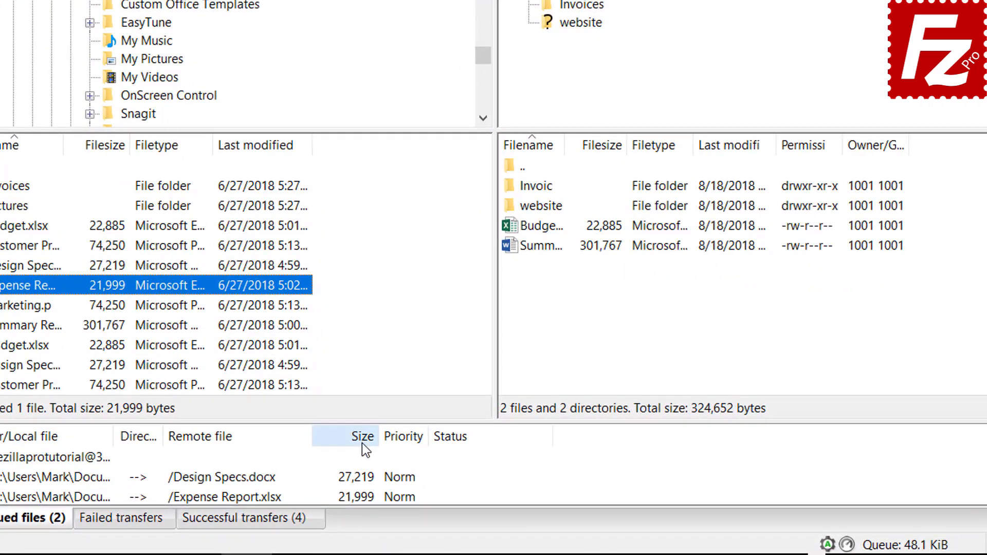
click(362, 443)
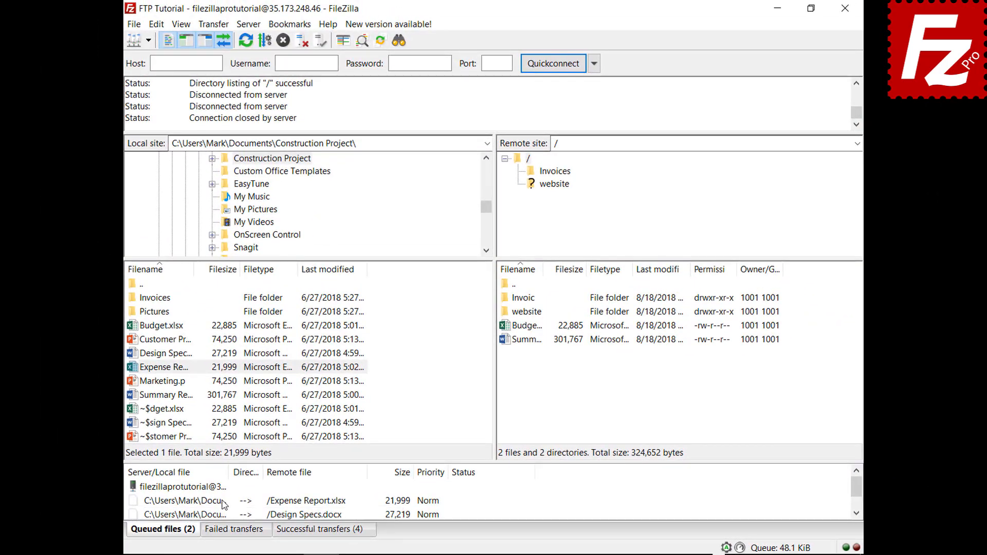
click(224, 501)
right_click(224, 499)
mouse_move(252, 469)
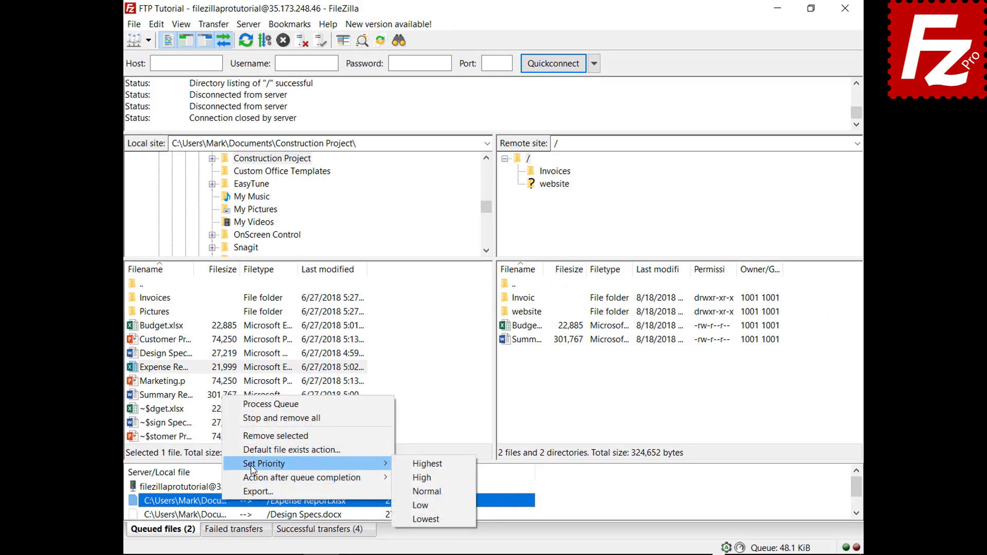
click(422, 465)
Step: Process the server queue to upload Expense Report.xlsx and Design Specs.docx
click(208, 487)
right_click(207, 486)
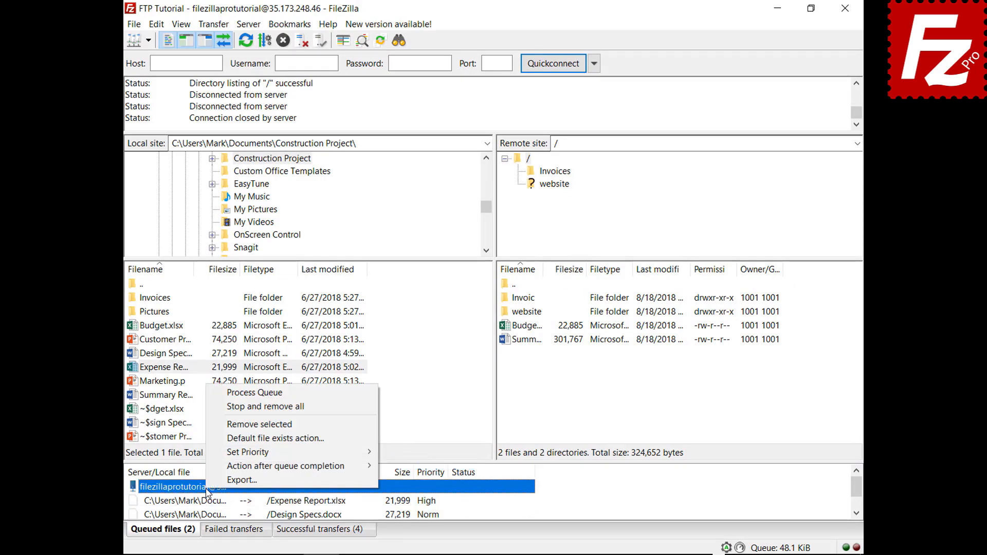
click(265, 394)
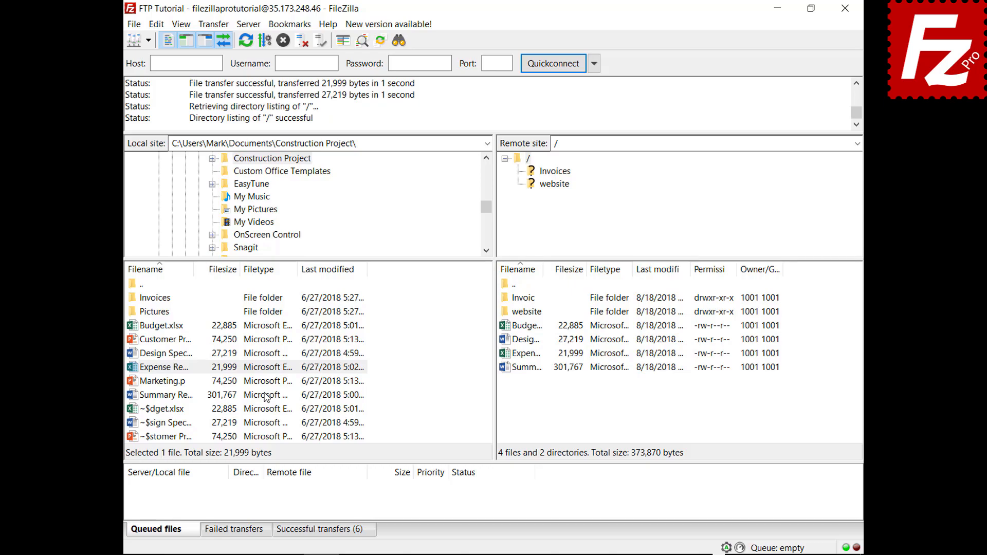
Step: Queue Budget.xlsx for upload and review the default file exists action in Settings without changing it
right_click(165, 326)
click(192, 353)
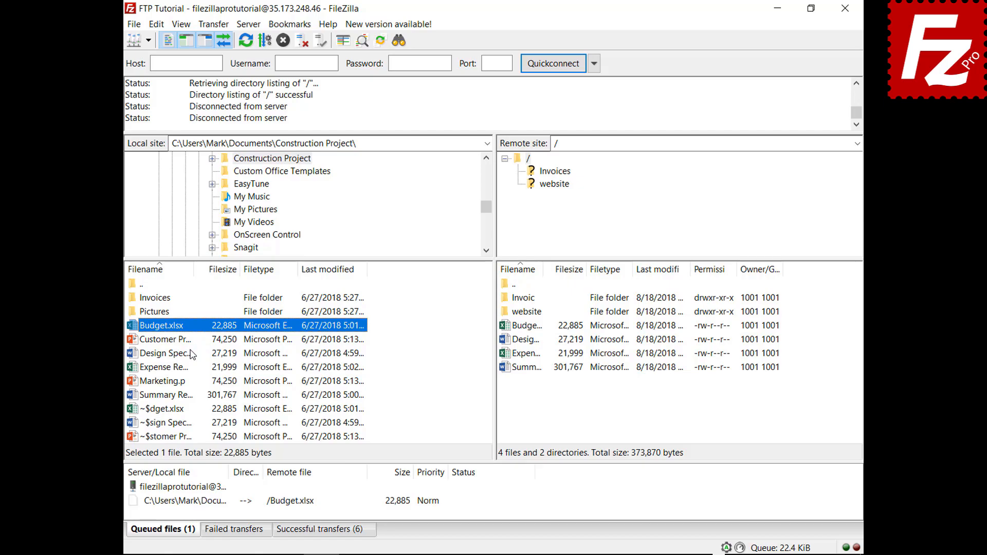
click(156, 24)
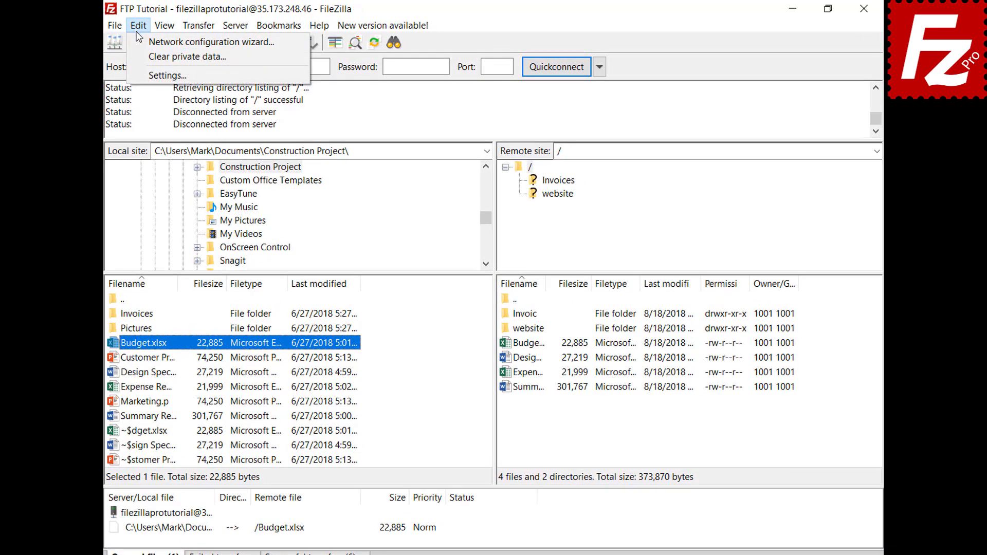
click(137, 73)
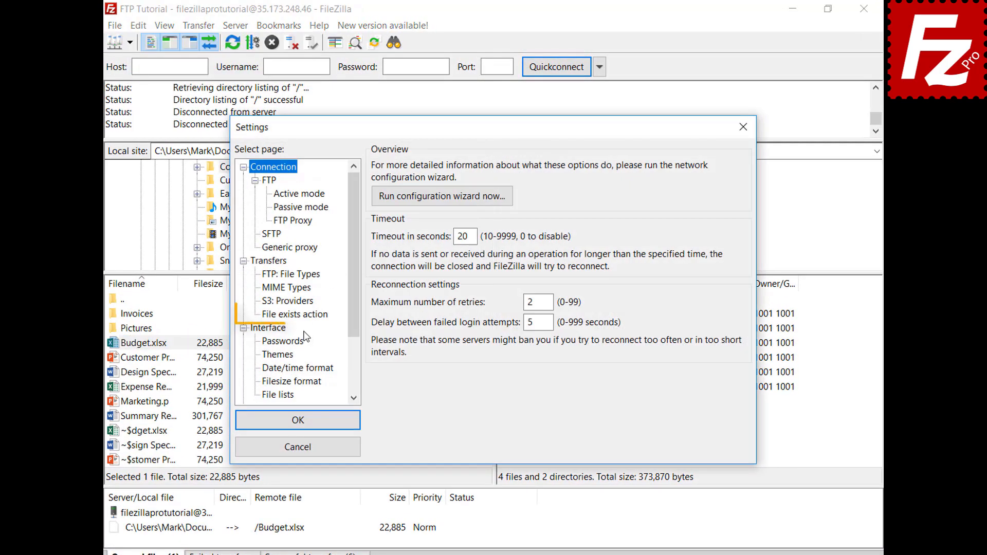
click(308, 316)
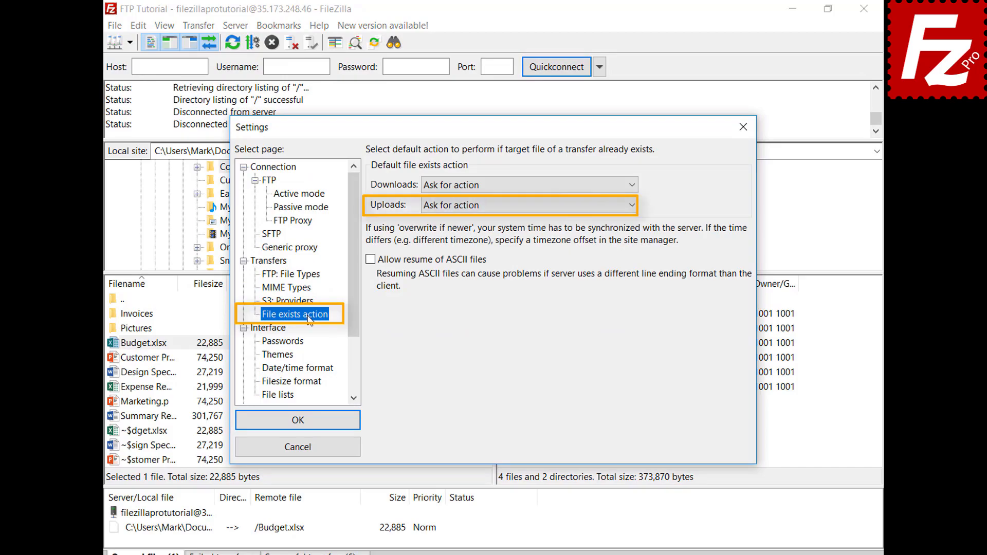
click(298, 447)
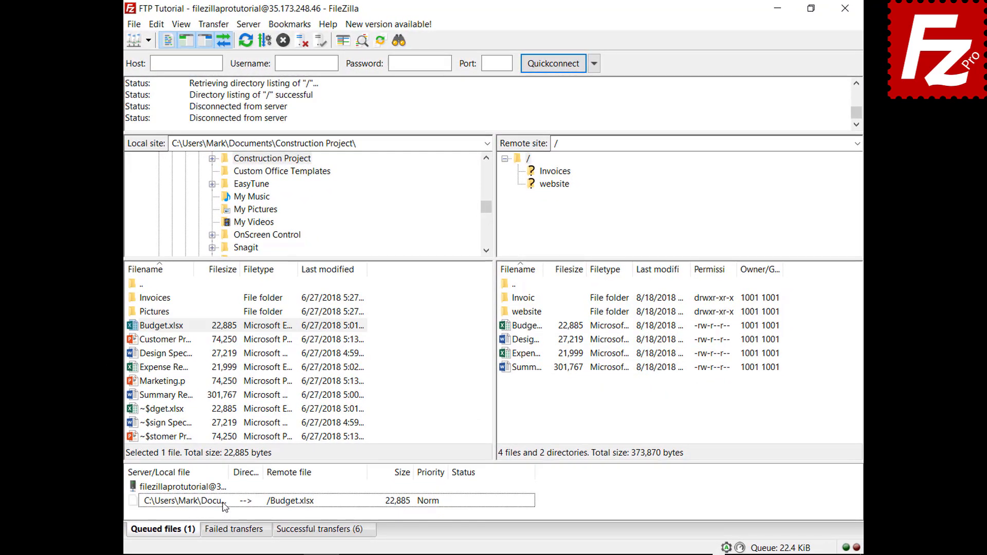
Step: Set the queued Budget.xlsx upload to overwrite the existing file, then process the queue
right_click(225, 507)
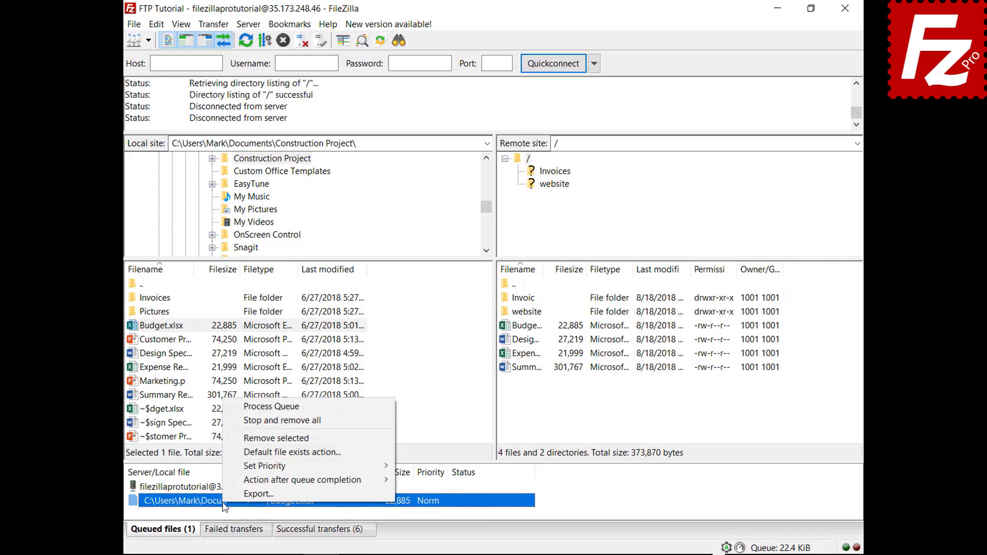
click(244, 452)
click(431, 473)
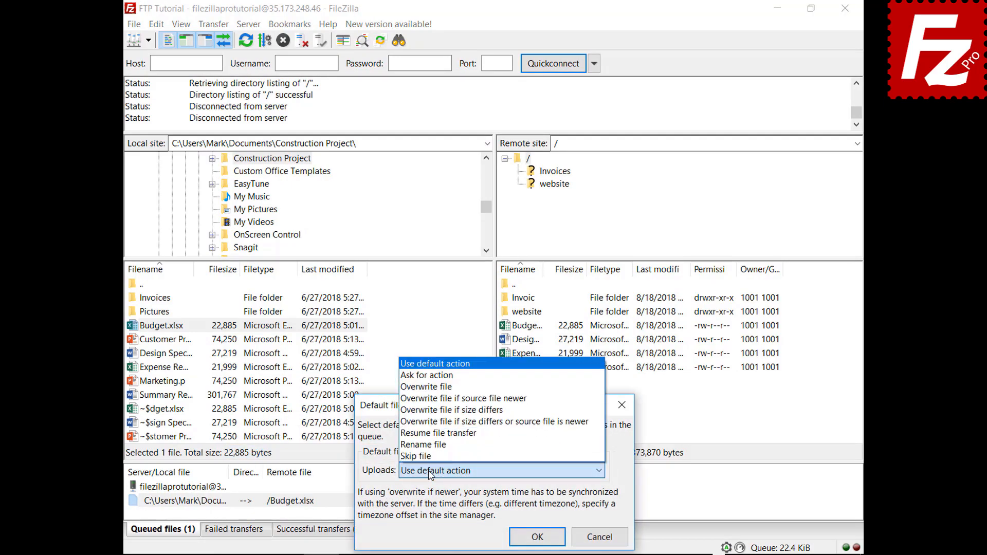
click(453, 387)
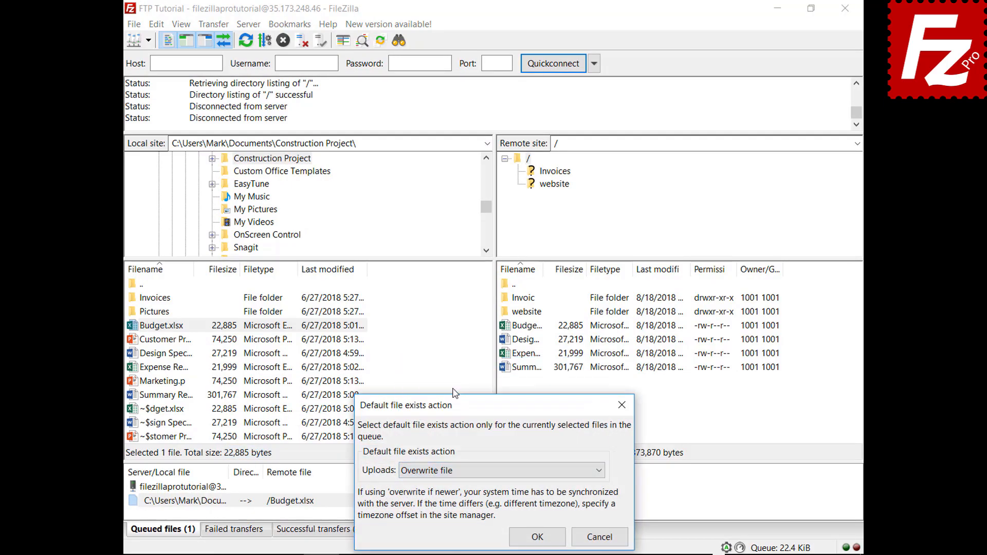
click(537, 538)
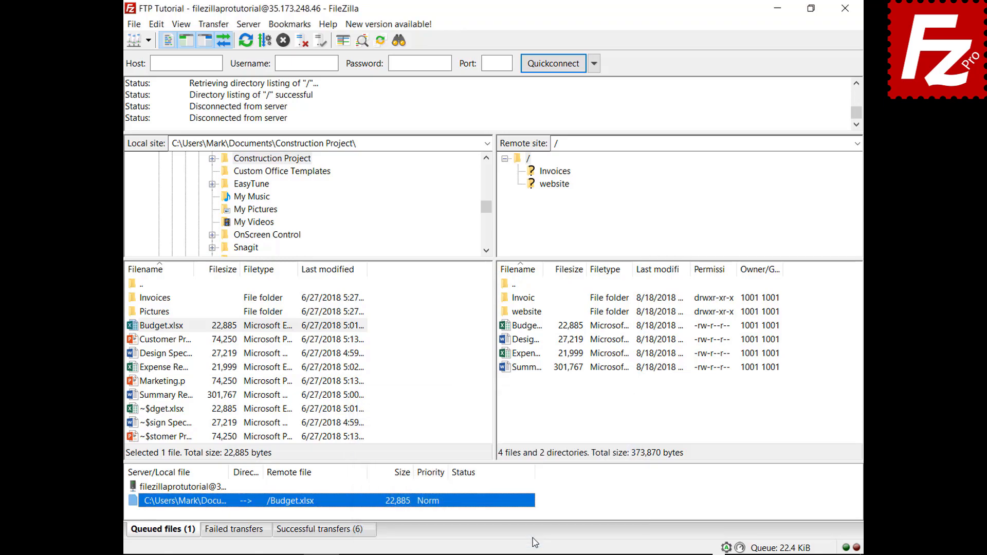
right_click(187, 489)
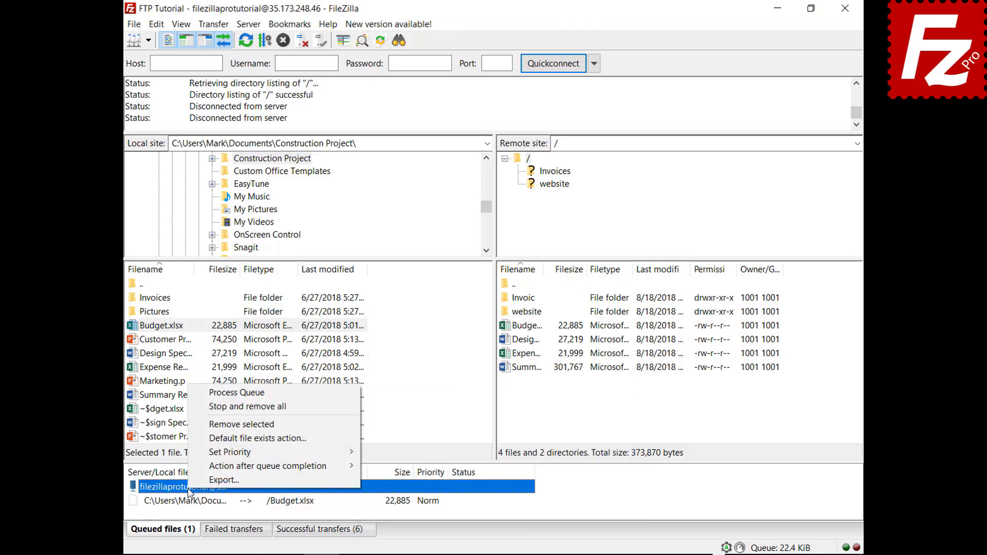
click(197, 394)
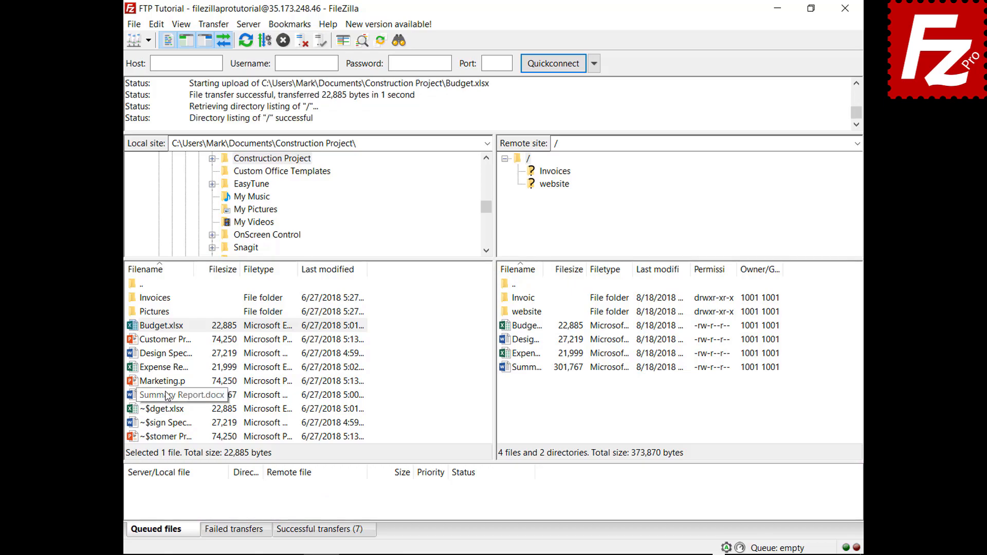
Step: Queue Marketing.pptx for upload and have FileZilla close when the queue finishes
right_click(167, 384)
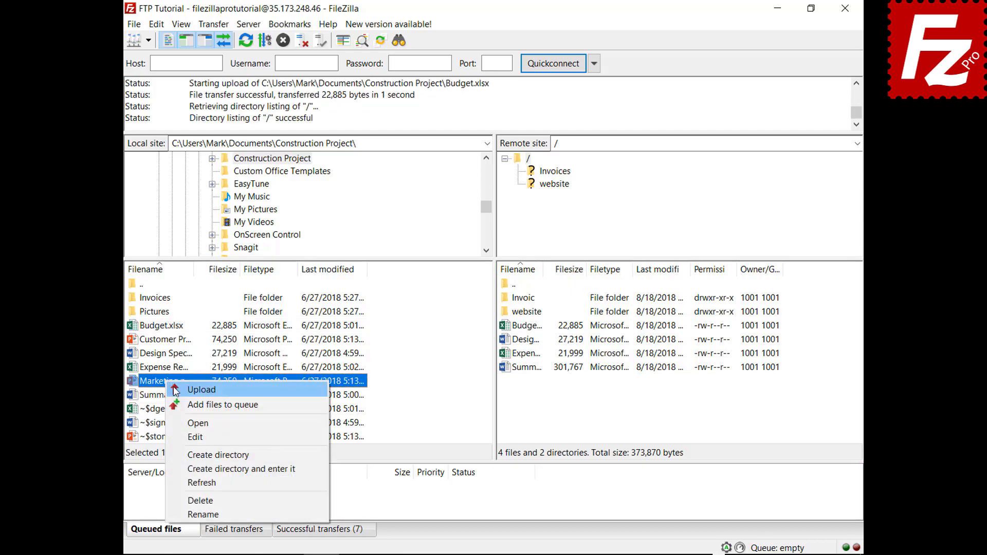
click(177, 405)
right_click(196, 502)
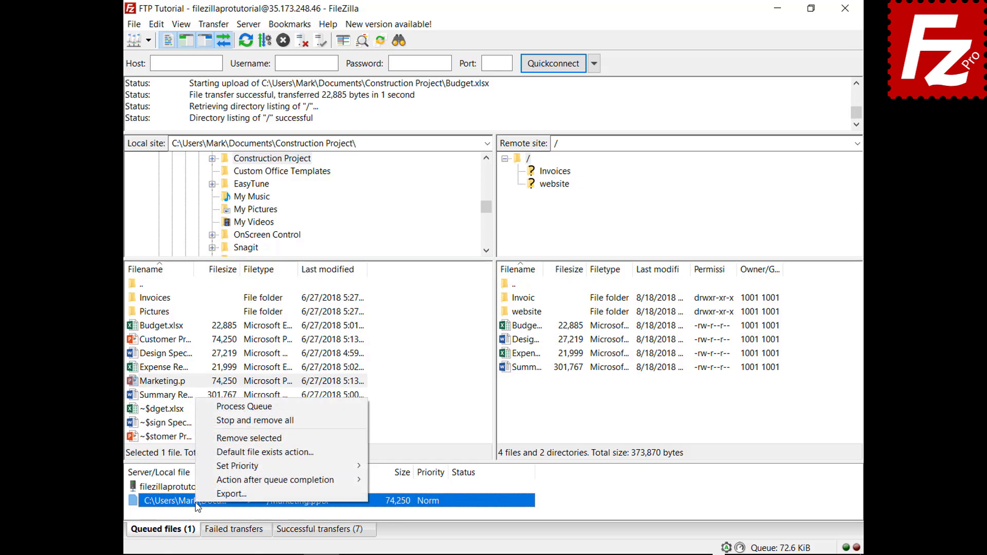
mouse_move(200, 481)
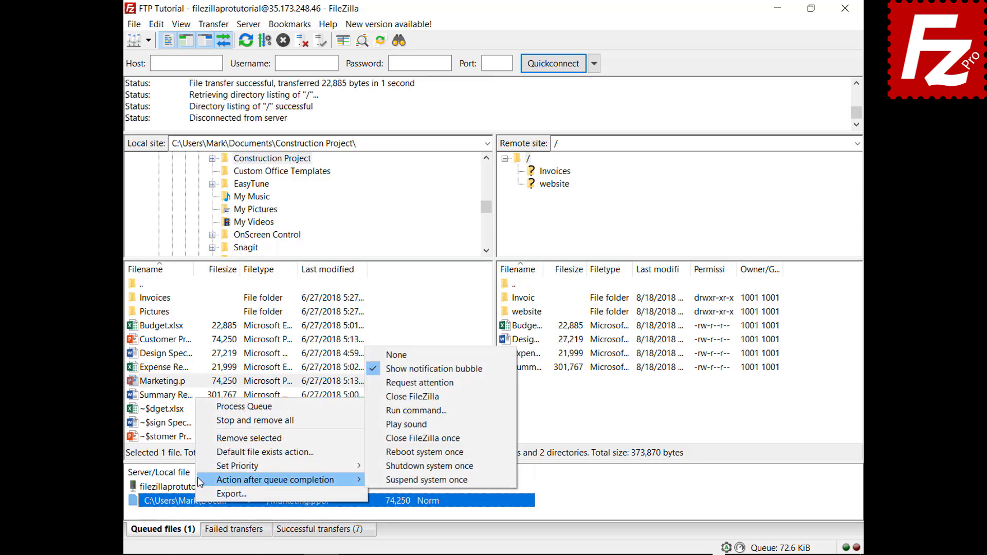
click(383, 398)
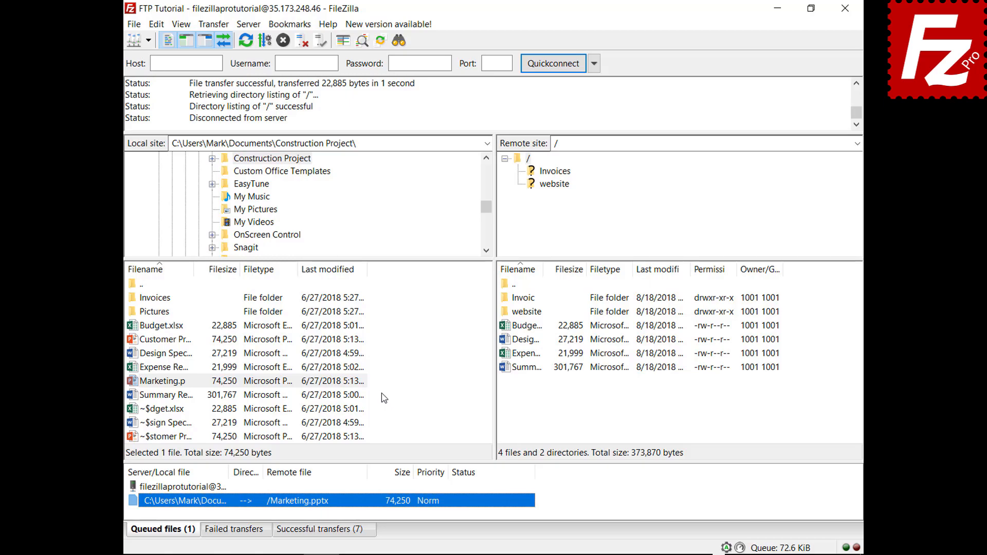
Step: Process the upload queue, then relaunch FileZilla Pro and show the saved sites list
right_click(202, 489)
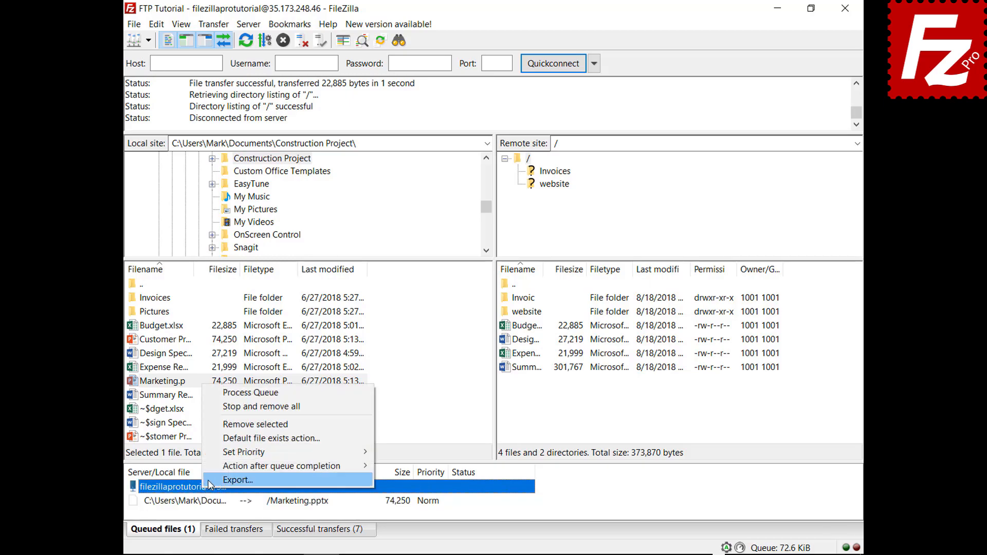
click(239, 393)
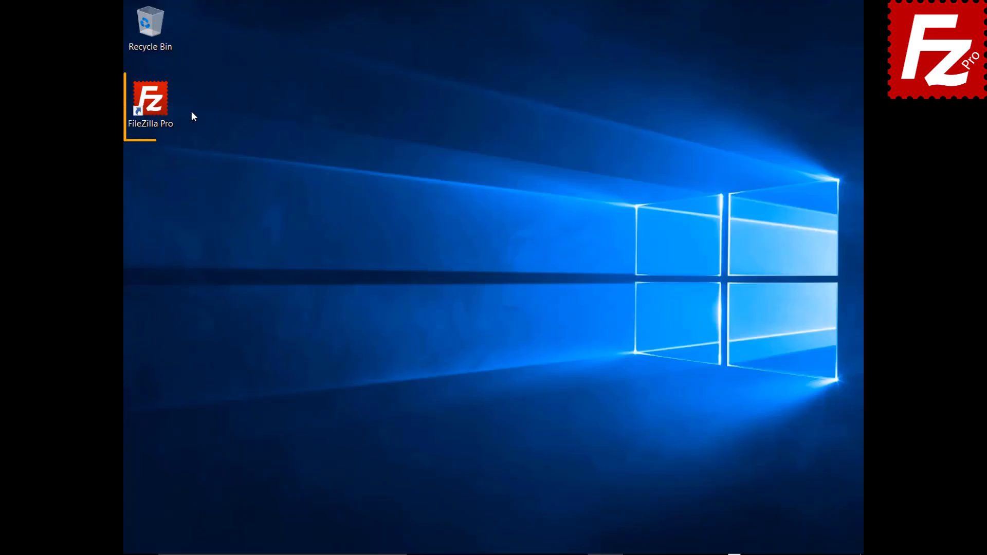
double_click(155, 105)
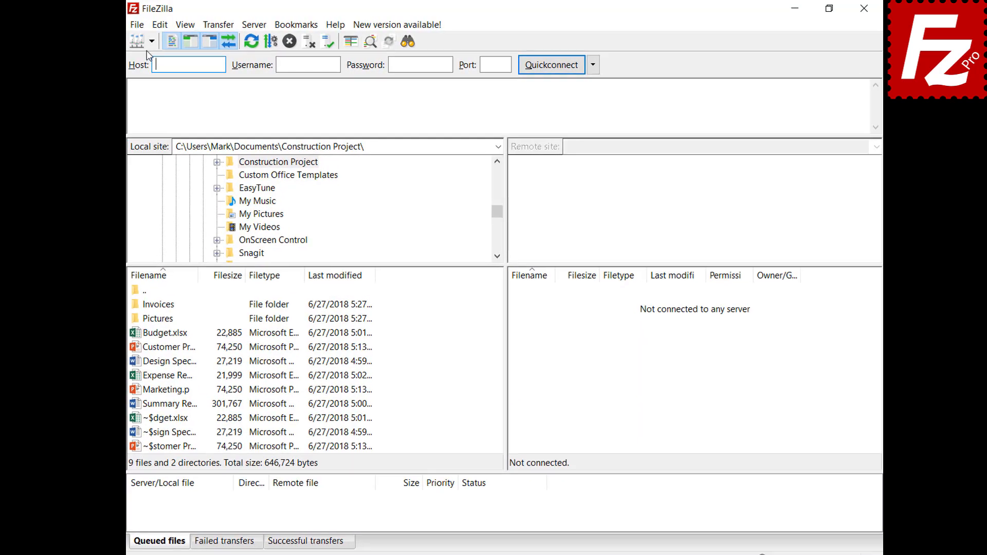
click(152, 41)
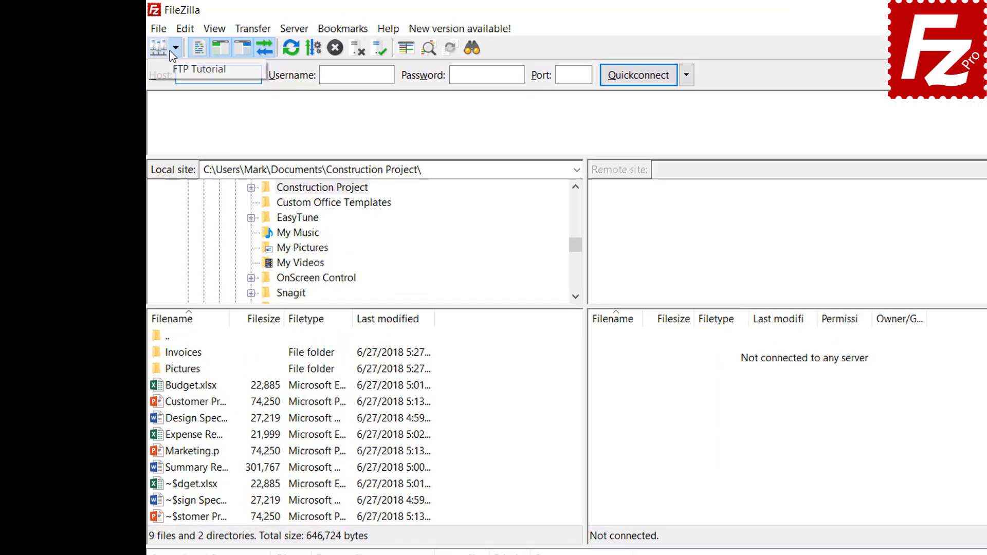
Step: Connect to the FTP Tutorial site and queue the Pictures folder for upload
click(176, 57)
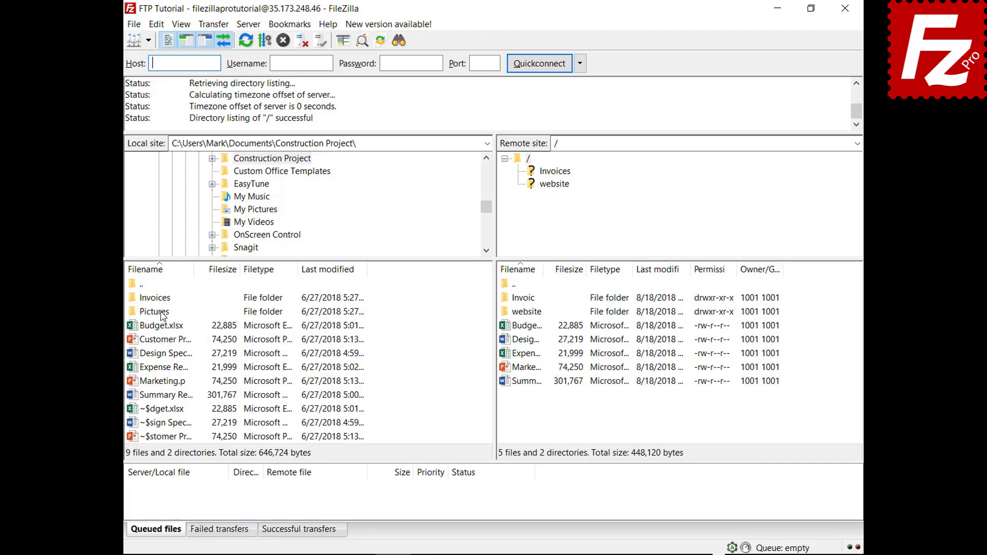
right_click(162, 316)
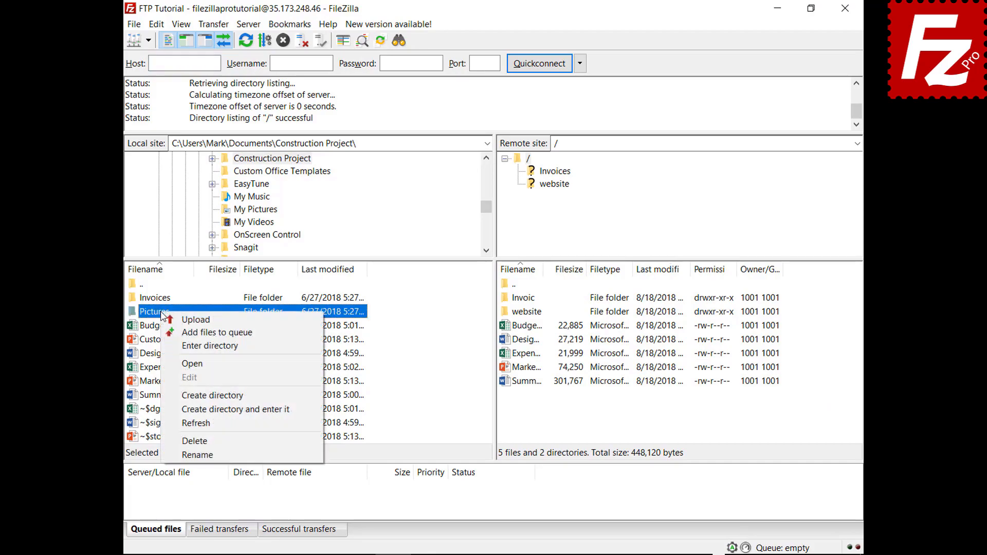
click(216, 332)
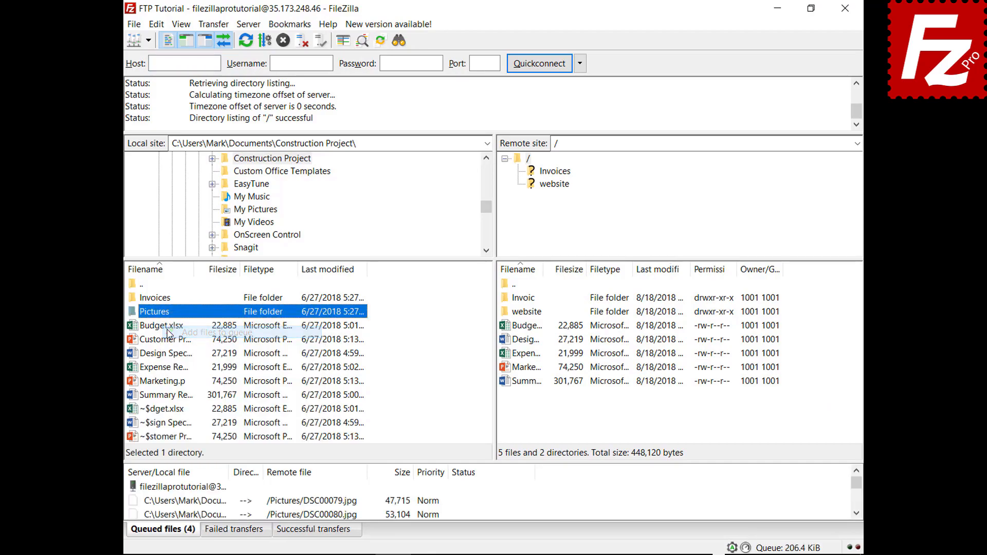
Step: Close and relaunch FileZilla, then process the queue that was kept
click(844, 15)
click(160, 108)
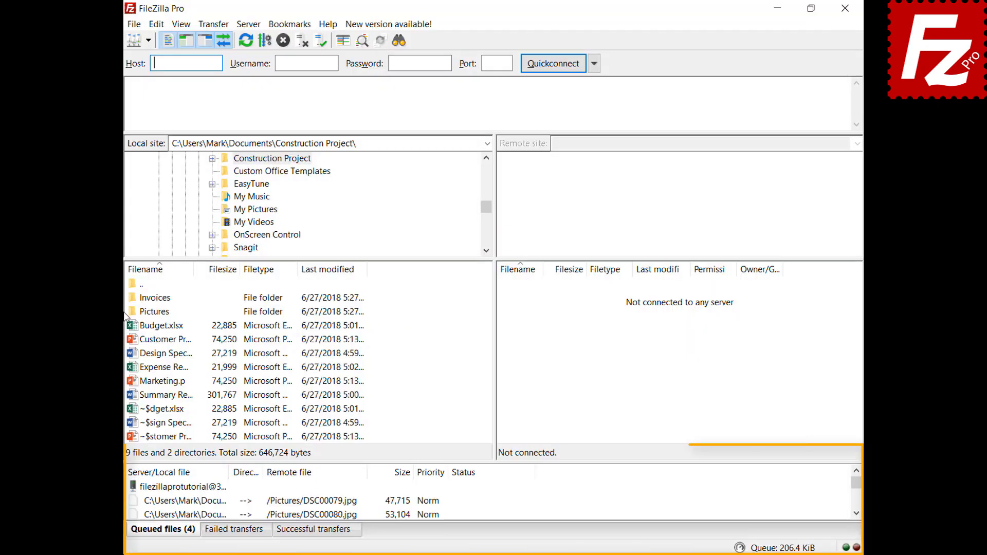
right_click(196, 490)
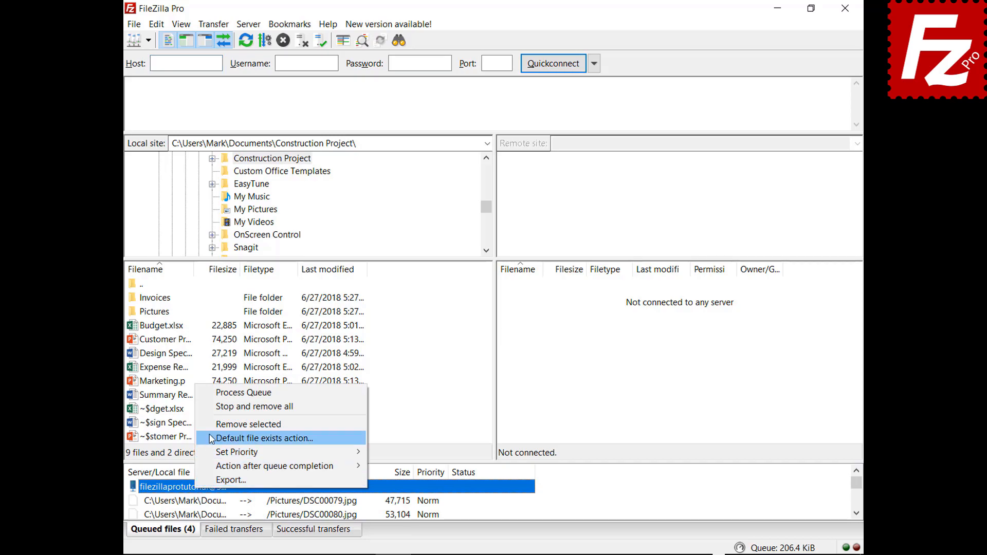
click(216, 394)
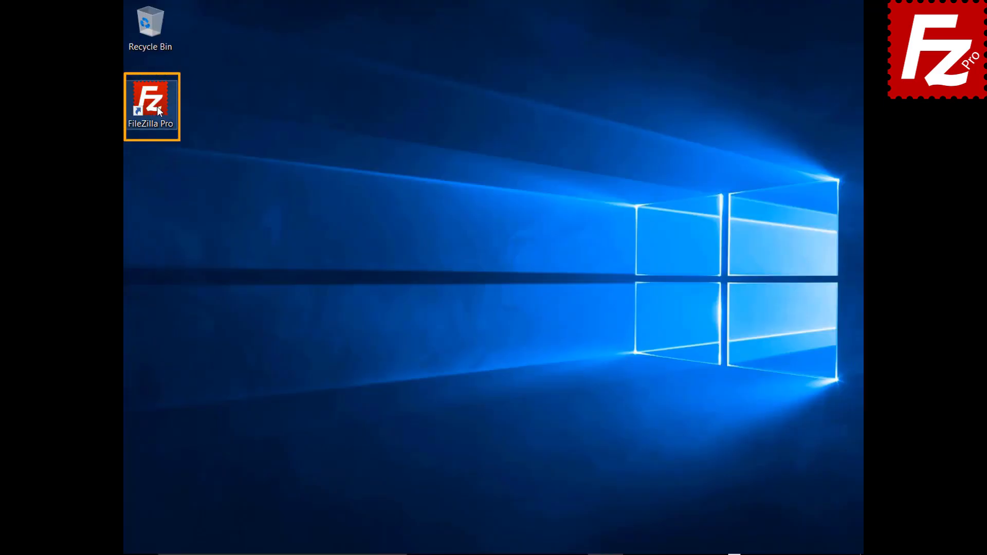
Step: Launch FileZilla, connect to FTP Tutorial, queue Marketing.pptx, then stop and remove all queued transfers
double_click(156, 106)
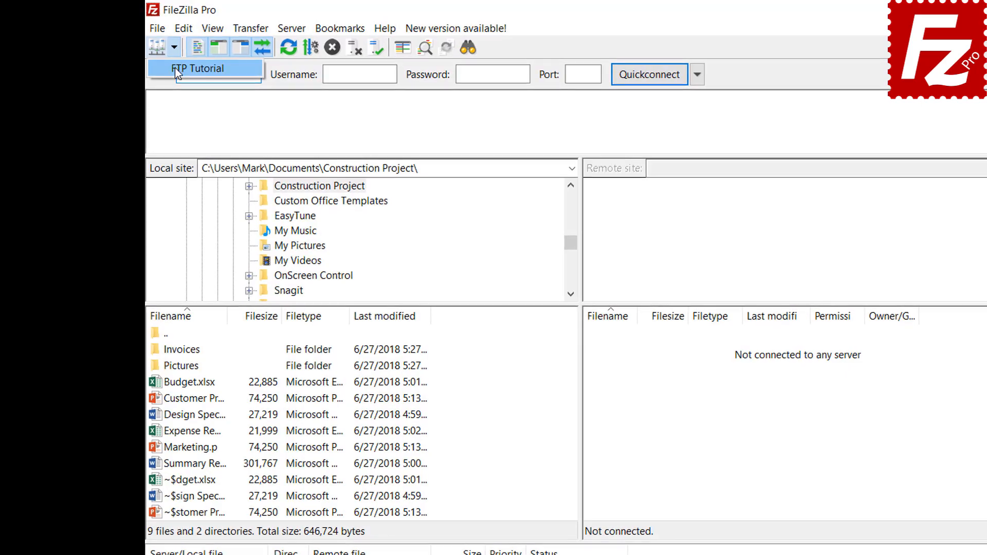
click(175, 67)
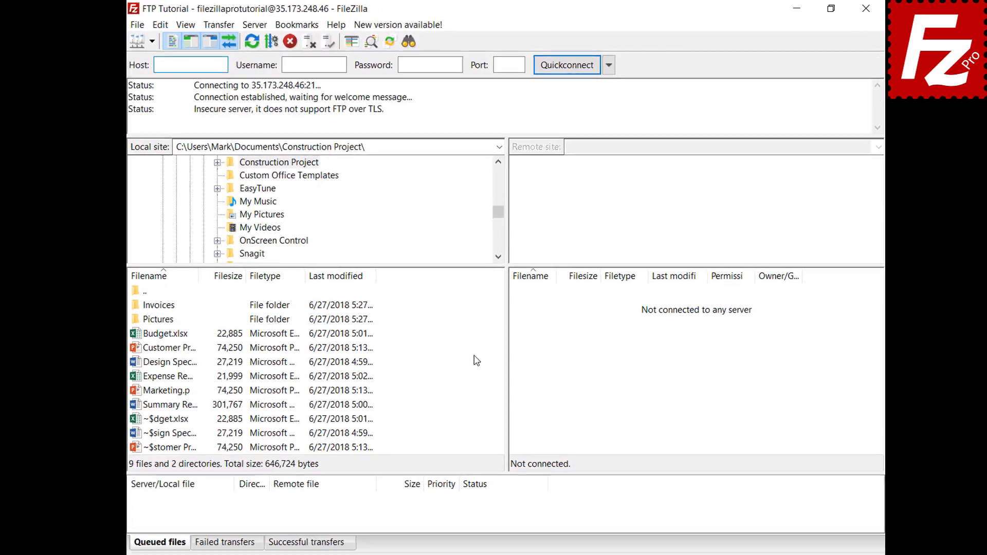
right_click(159, 385)
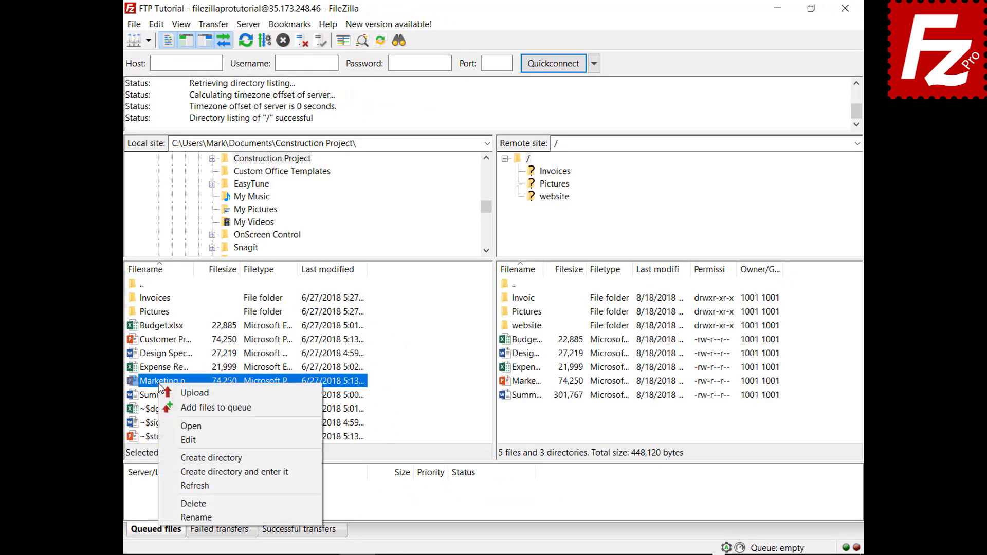
click(166, 407)
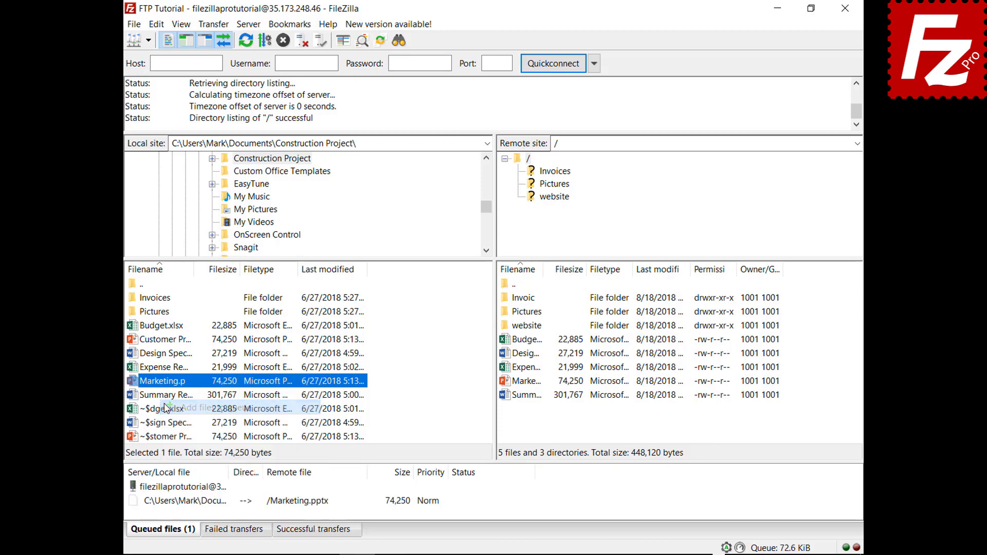
right_click(197, 502)
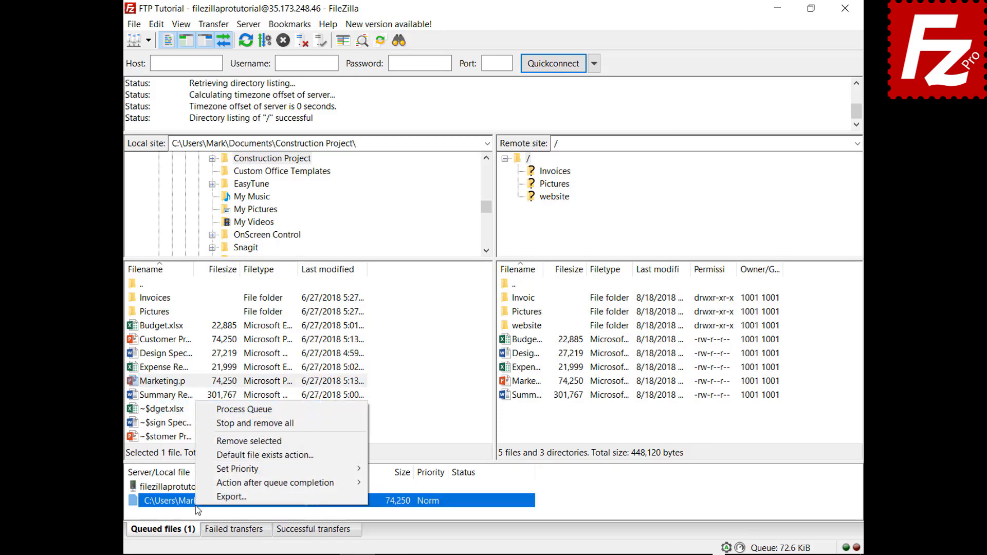
click(242, 423)
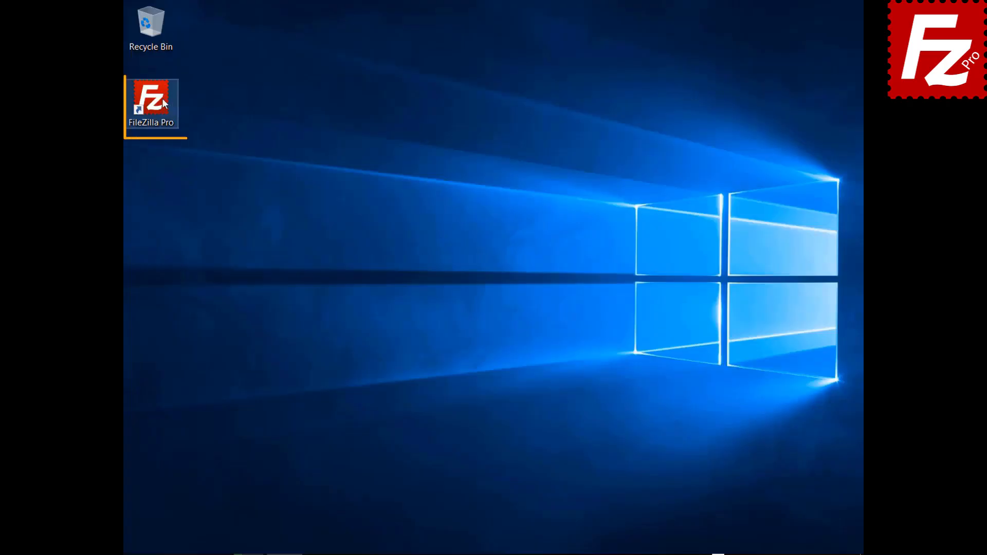
Step: Launch FileZilla, connect to FTP Tutorial, and open the website folder locally and on the server
double_click(162, 97)
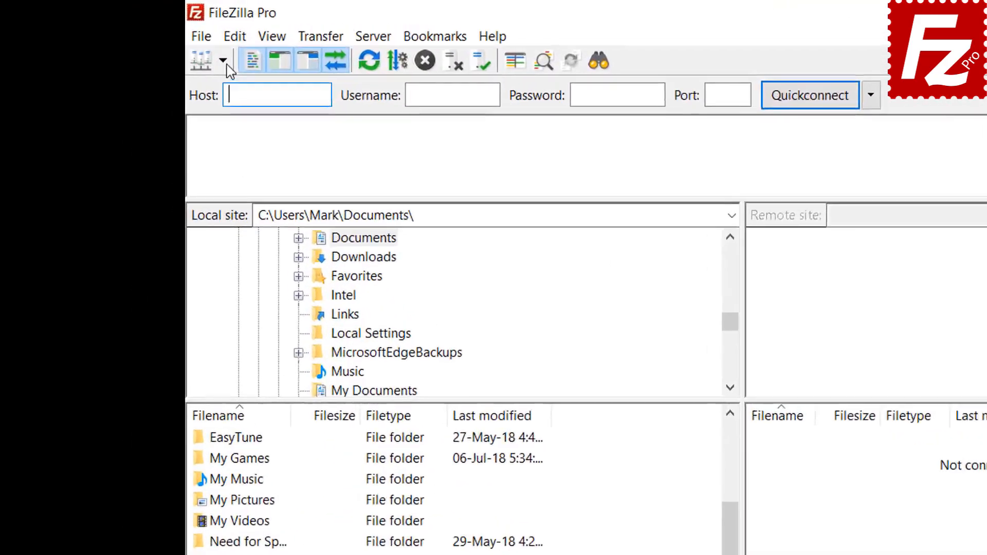
click(148, 40)
click(267, 99)
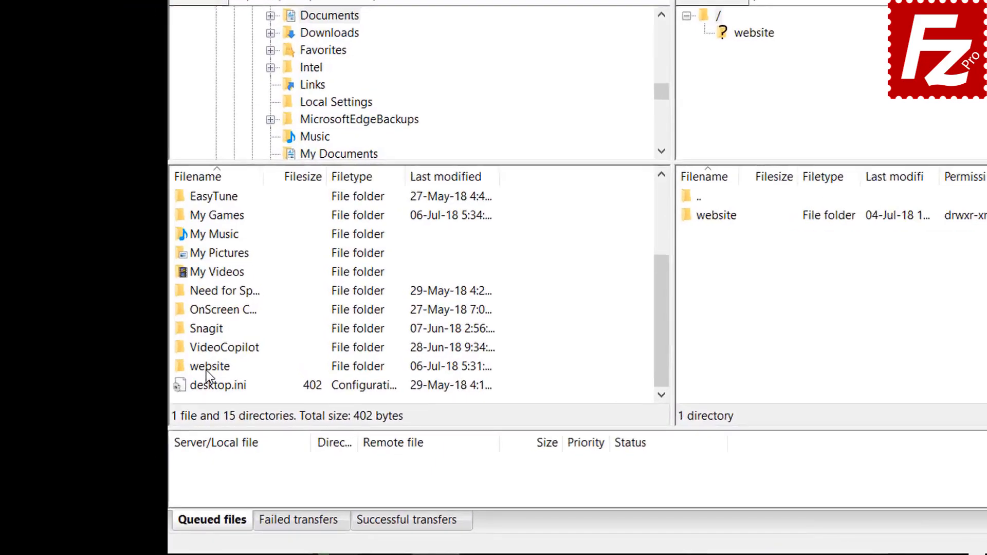
double_click(159, 412)
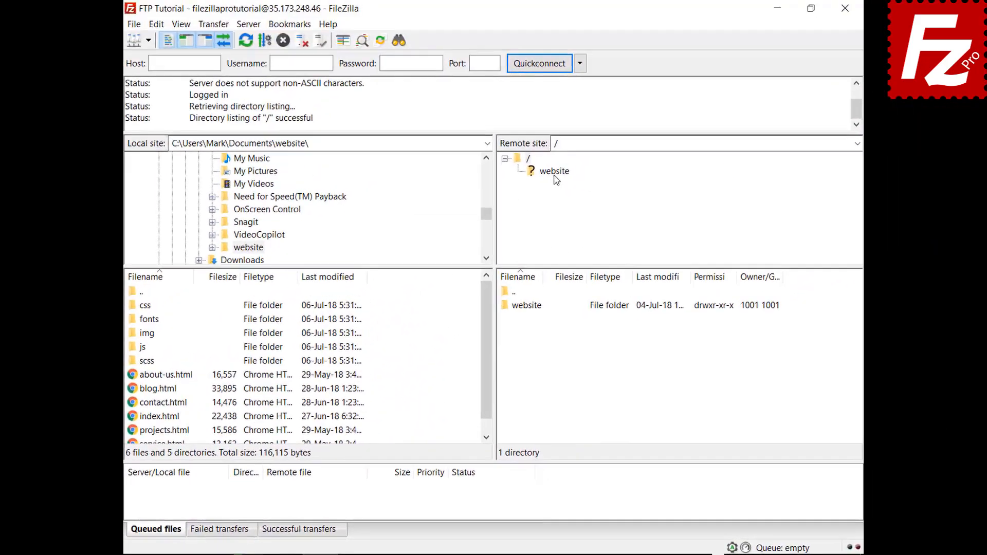
click(727, 51)
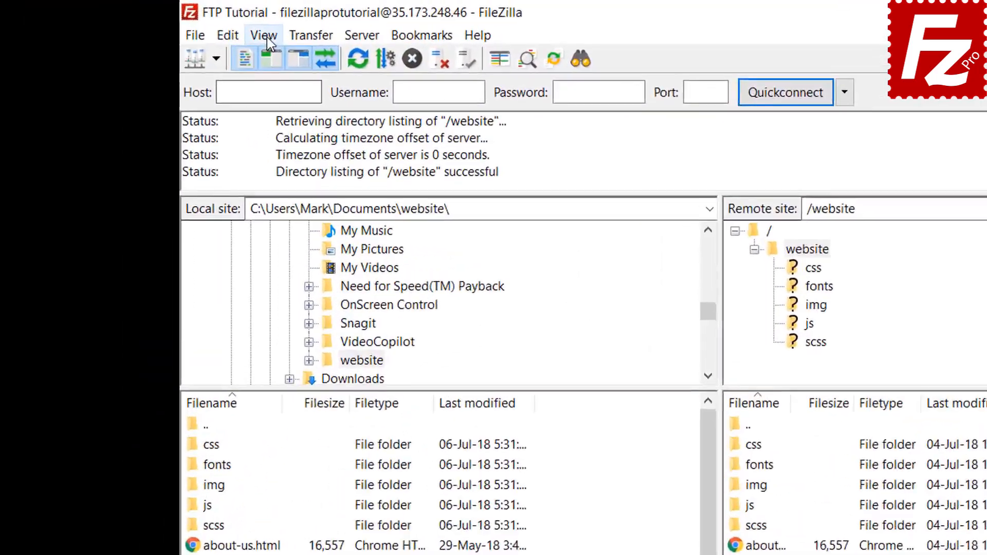
Step: Enable directory comparison between the local and remote folders
click(181, 24)
mouse_move(337, 117)
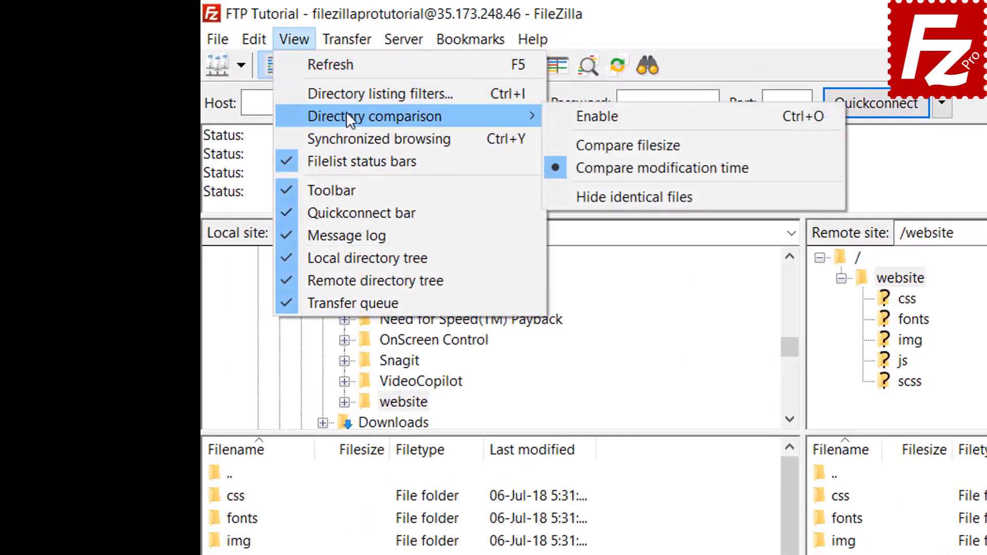
click(566, 116)
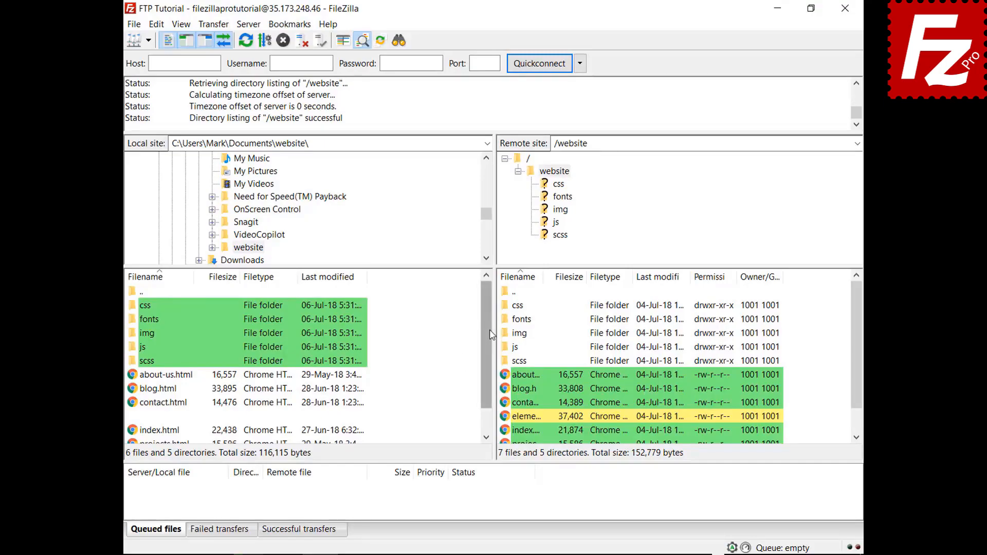
drag(491, 332, 487, 379)
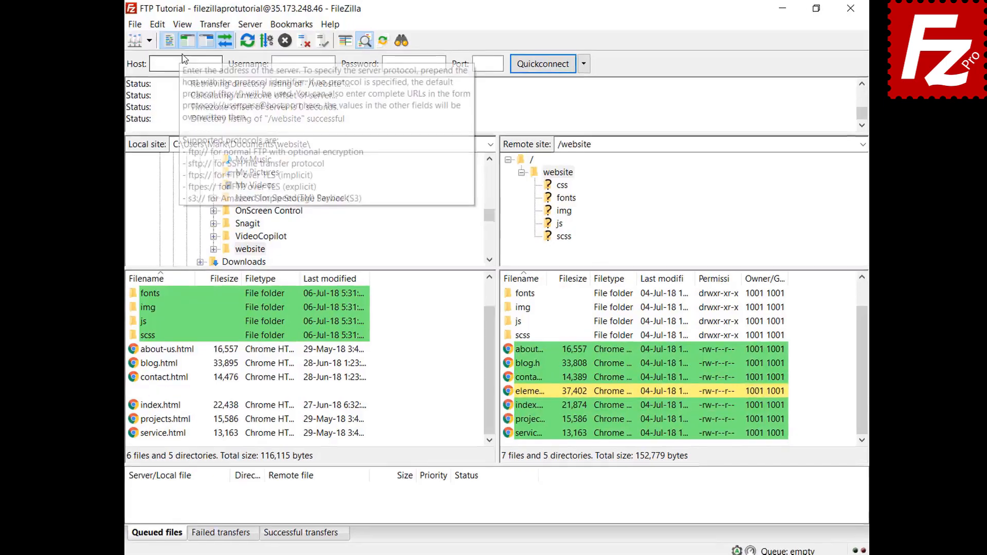
Step: Switch directory comparison to compare files by size instead of time
click(181, 24)
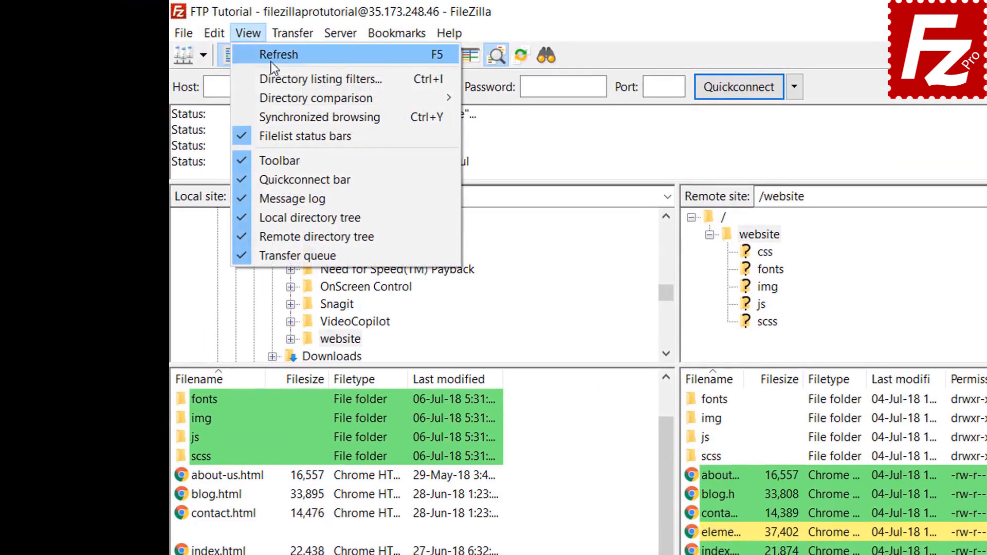
mouse_move(275, 94)
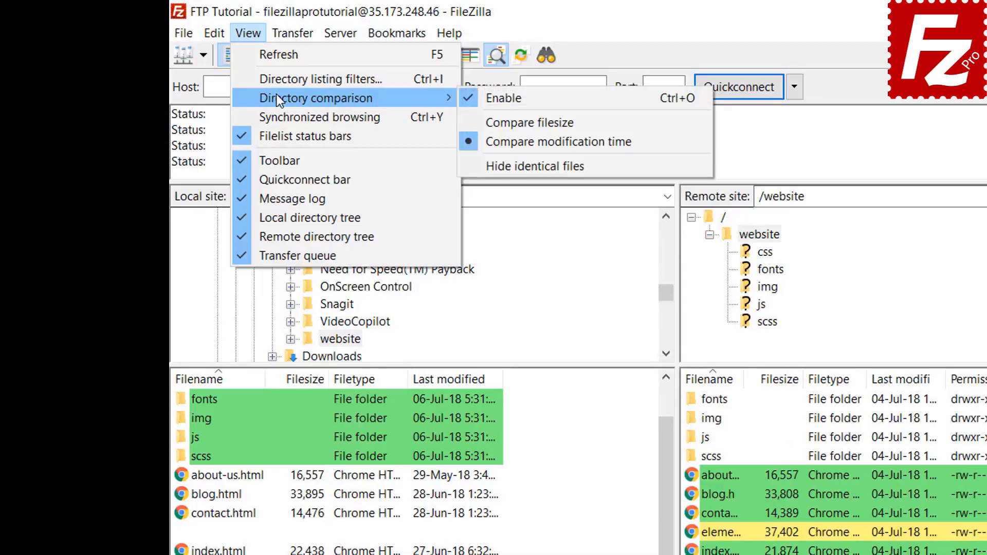
click(525, 122)
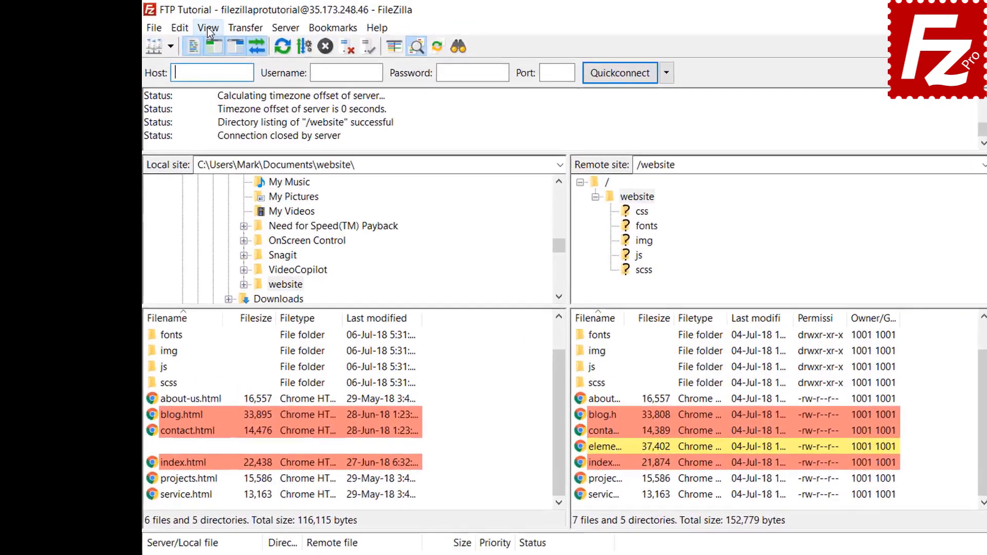
Step: Turn on synchronized browsing, enter the css folder, then open the server's img folder
click(181, 23)
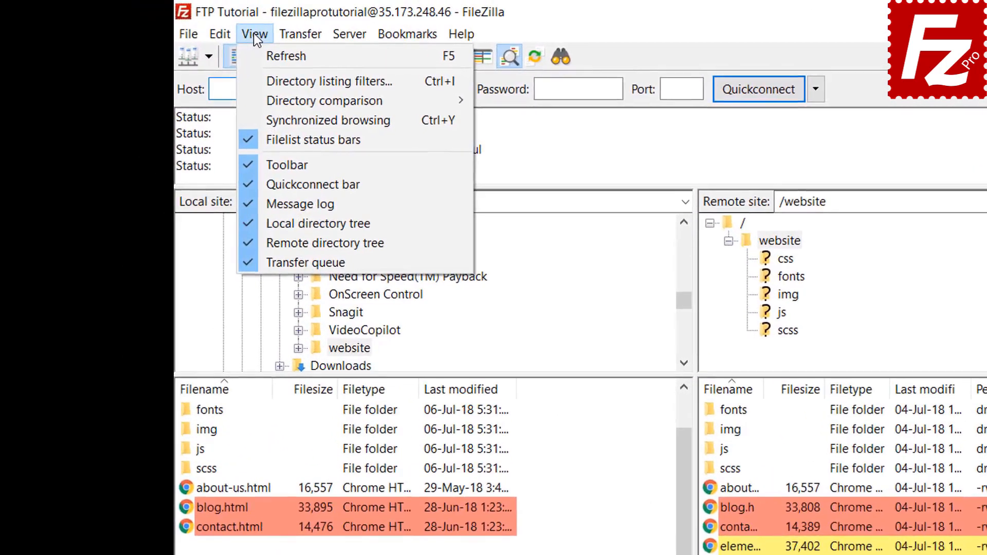
click(285, 114)
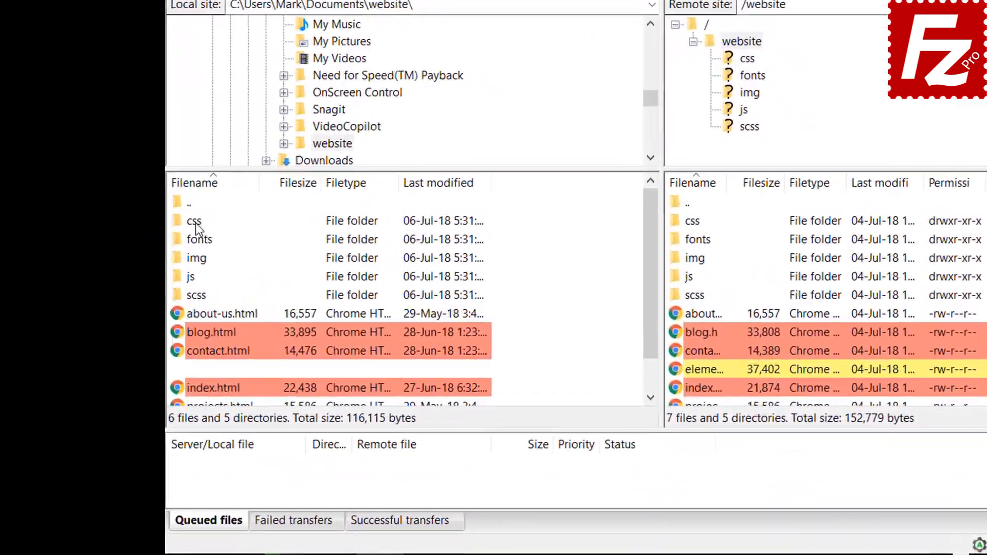
click(152, 296)
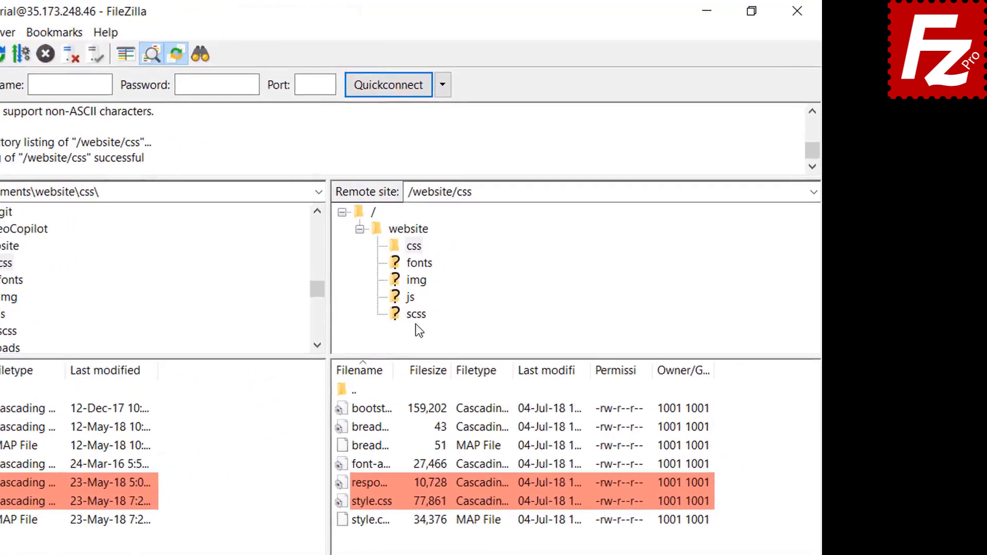
click(416, 281)
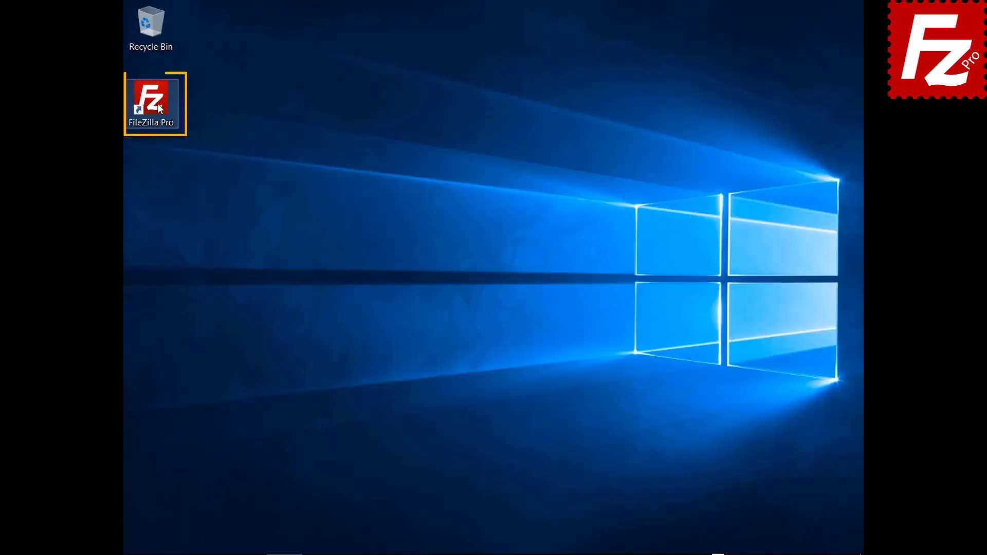
Step: Launch FileZilla, connect to FTP Tutorial, and open Construction Project locally and on the server
double_click(158, 104)
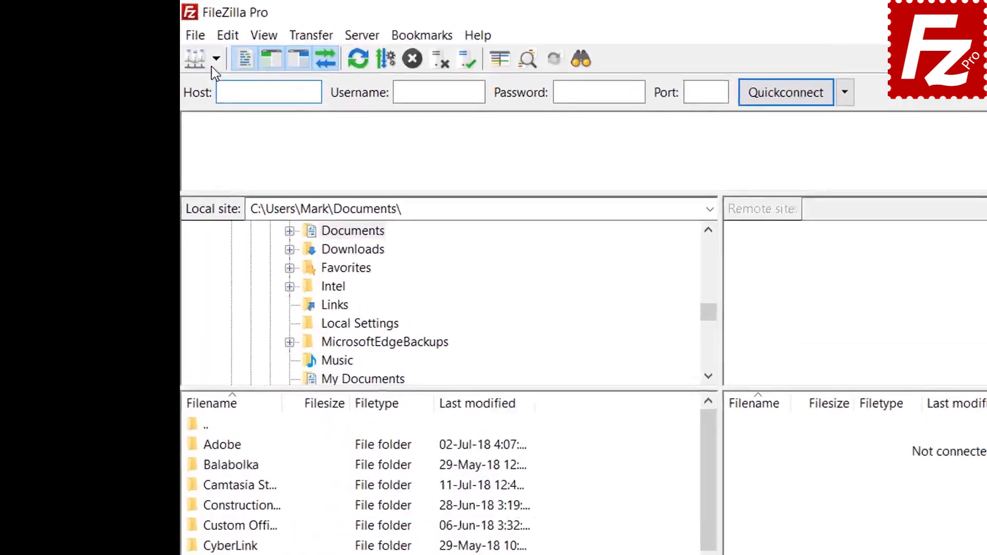
click(149, 40)
click(153, 54)
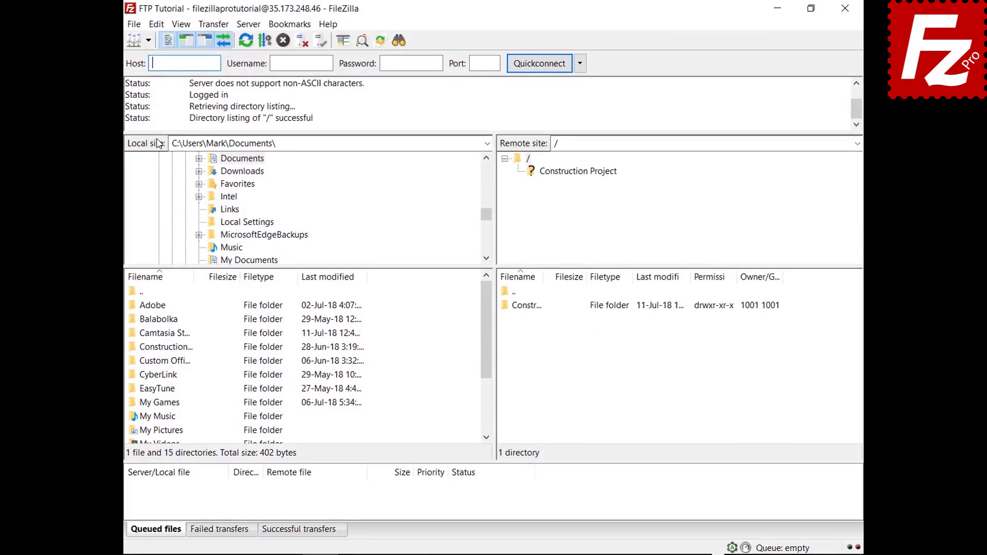
double_click(178, 348)
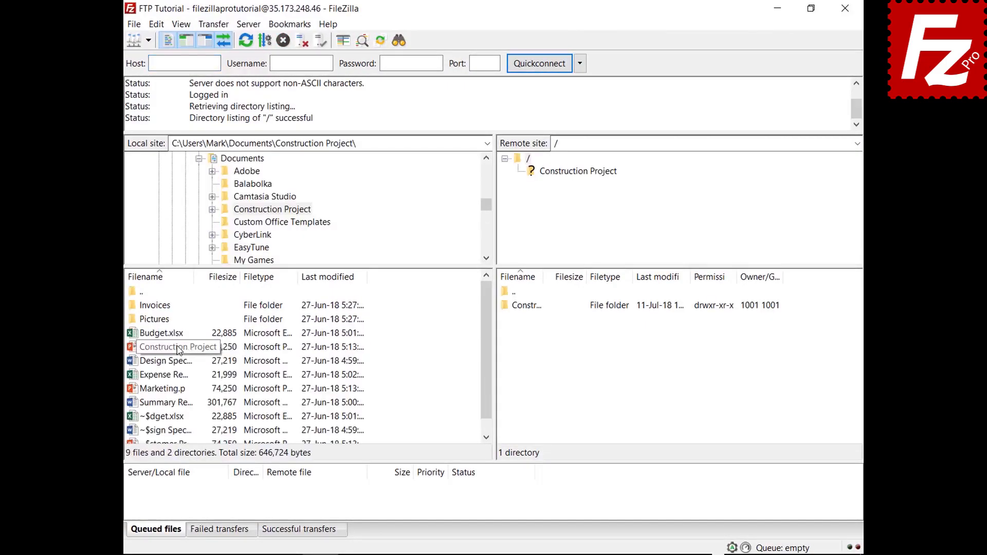
double_click(538, 309)
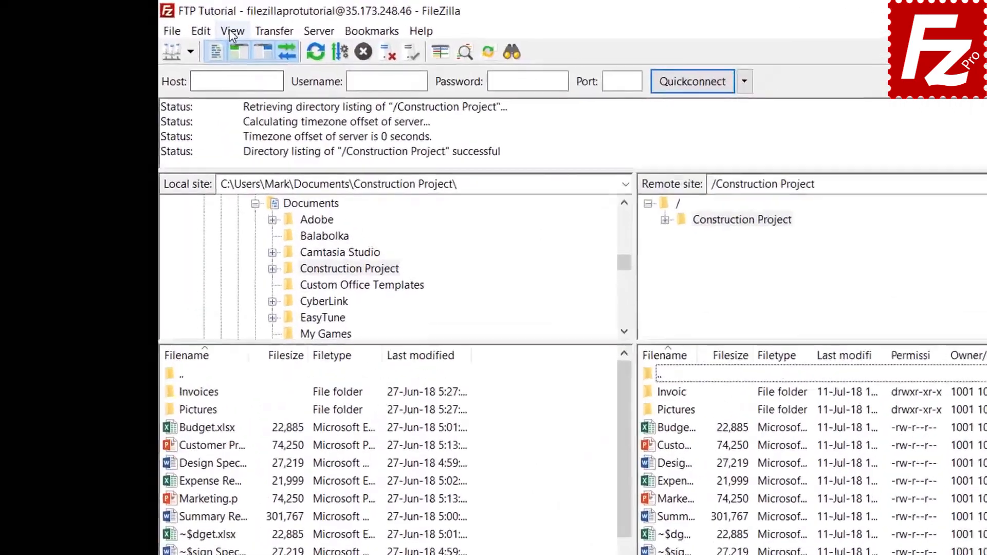
Step: In the directory listing filter rules, add a new filter named 'Microsoft Office Temporaries'
click(181, 25)
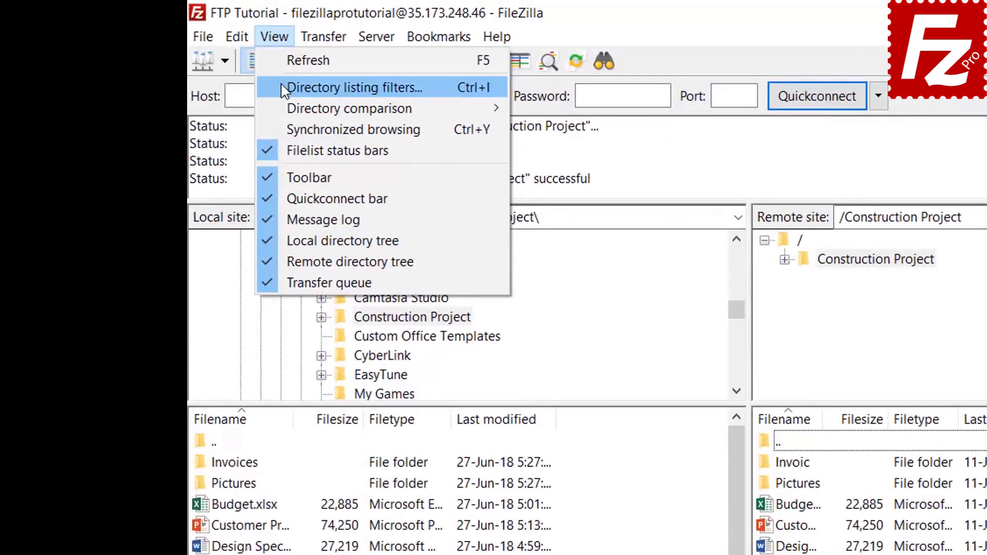
click(288, 87)
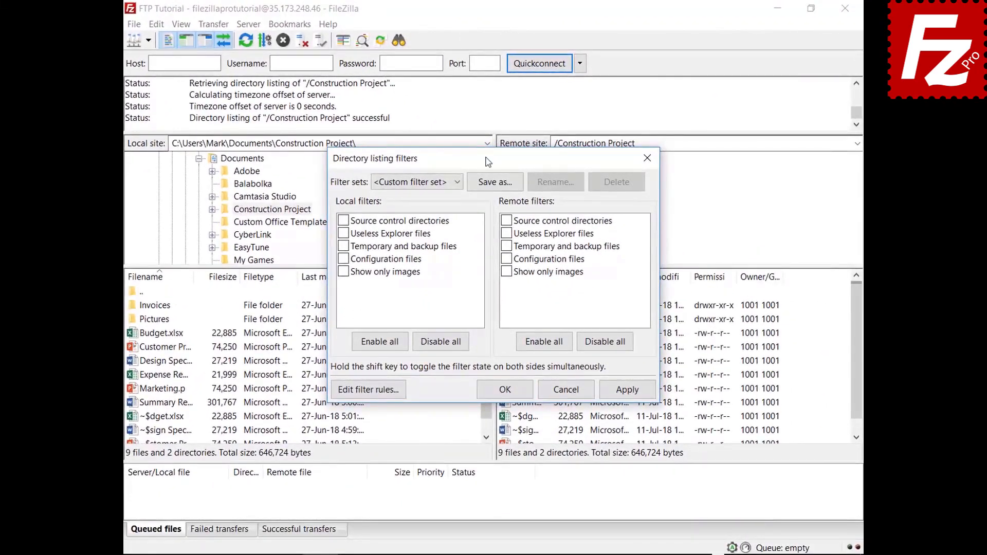
drag(488, 163, 486, 40)
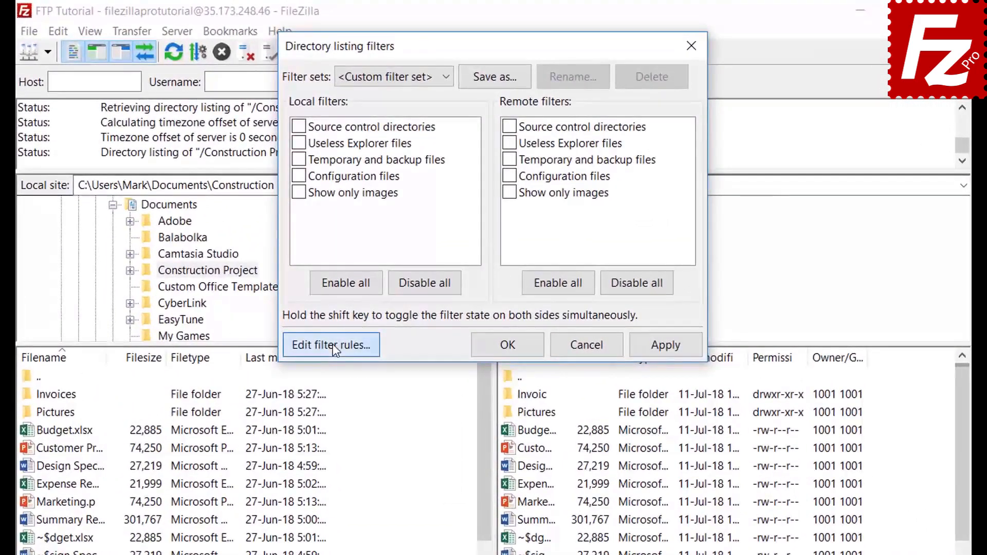
click(367, 266)
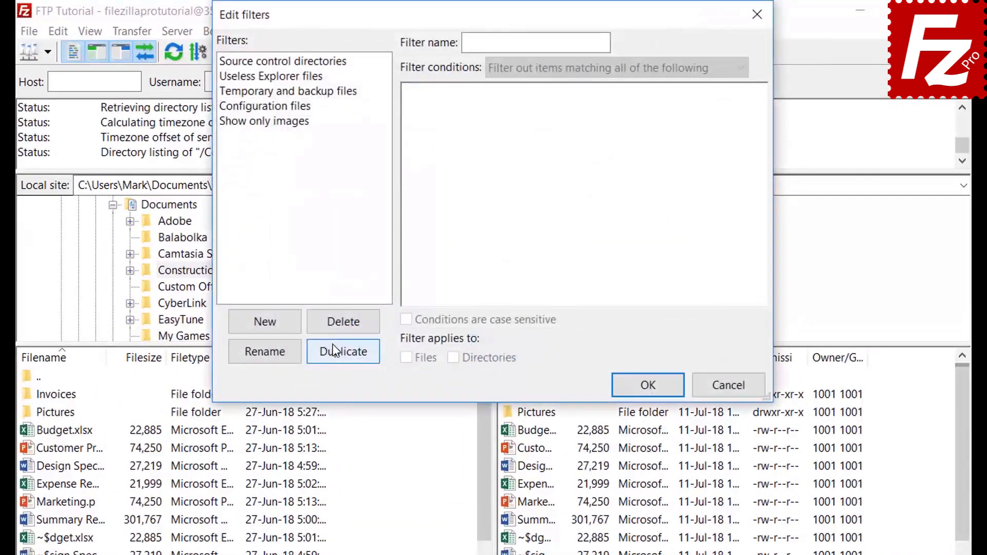
click(281, 325)
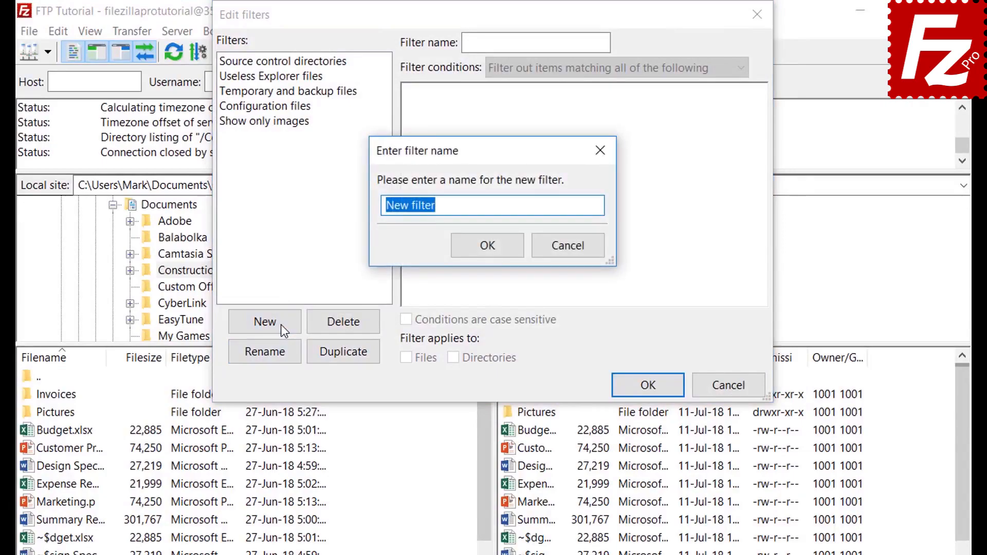
key(BackSpace)
text(Micr)
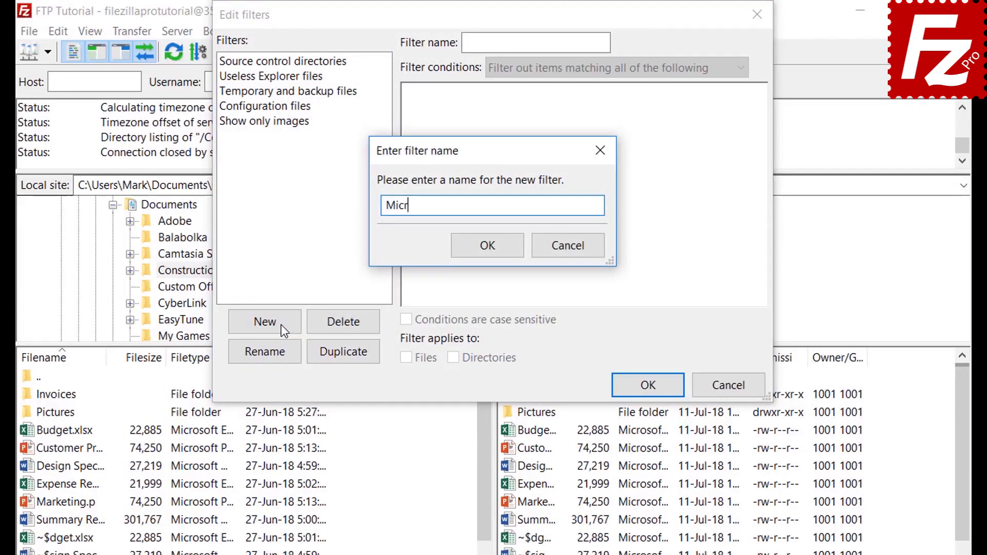
text(osoft Office Temporaries)
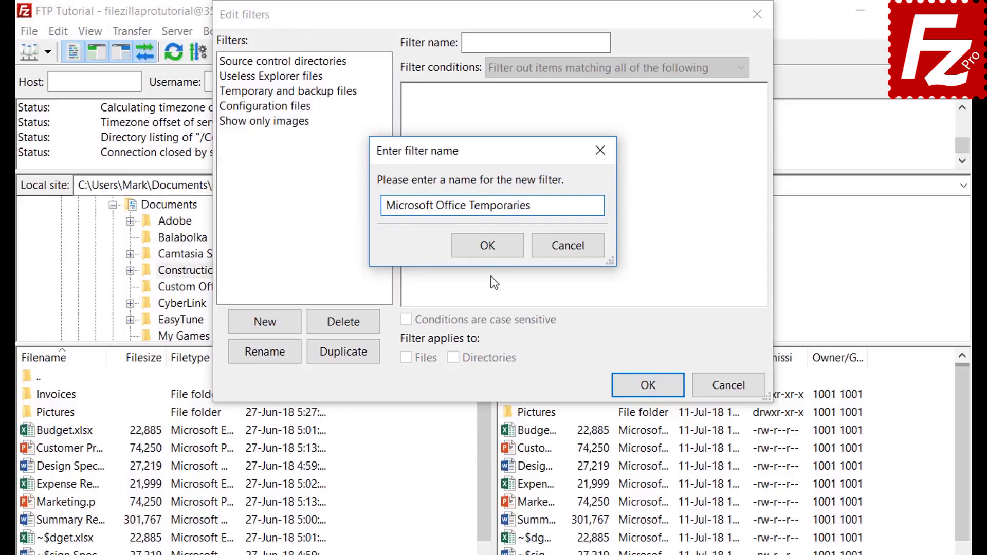
click(489, 246)
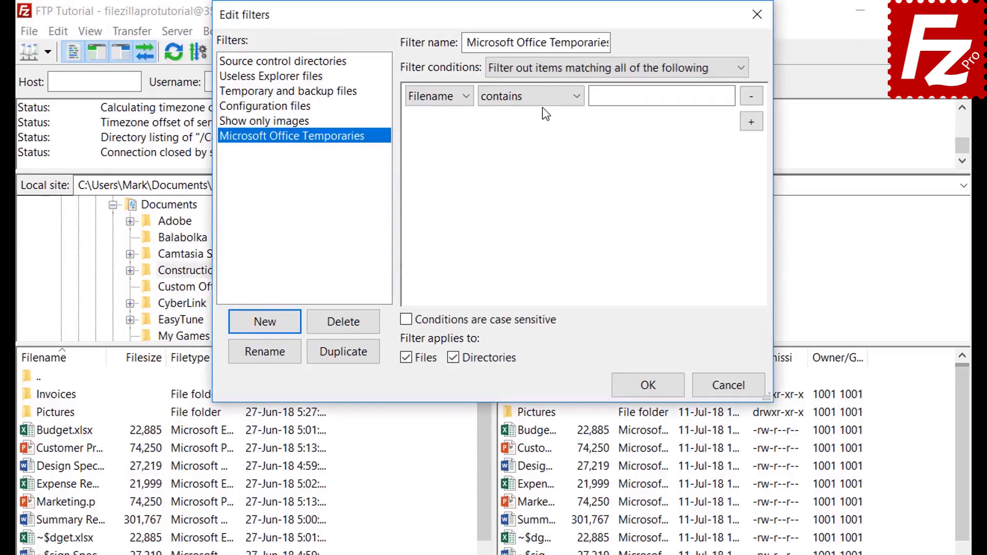
Step: Explore condition options: match all, file size greater than, and Archive attribute is set
click(541, 67)
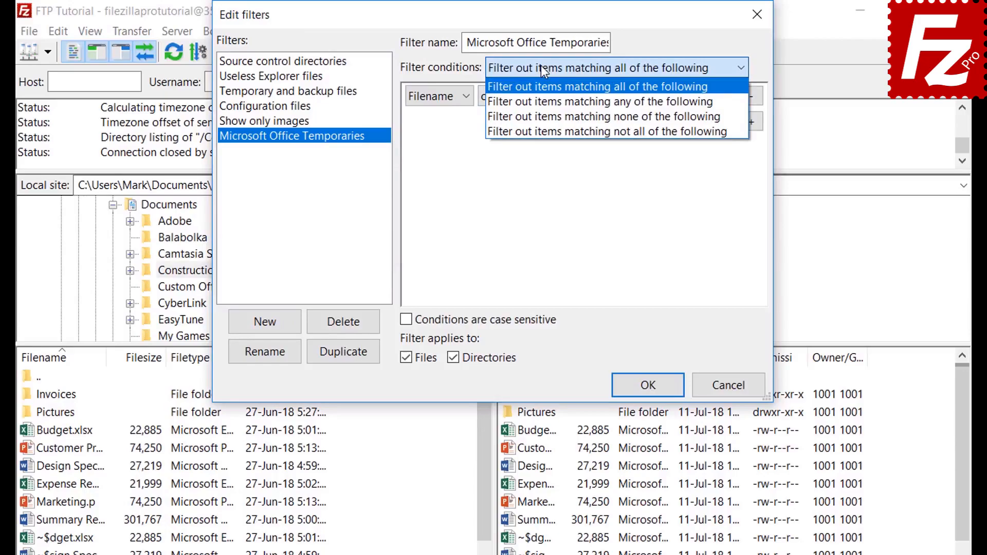
click(541, 68)
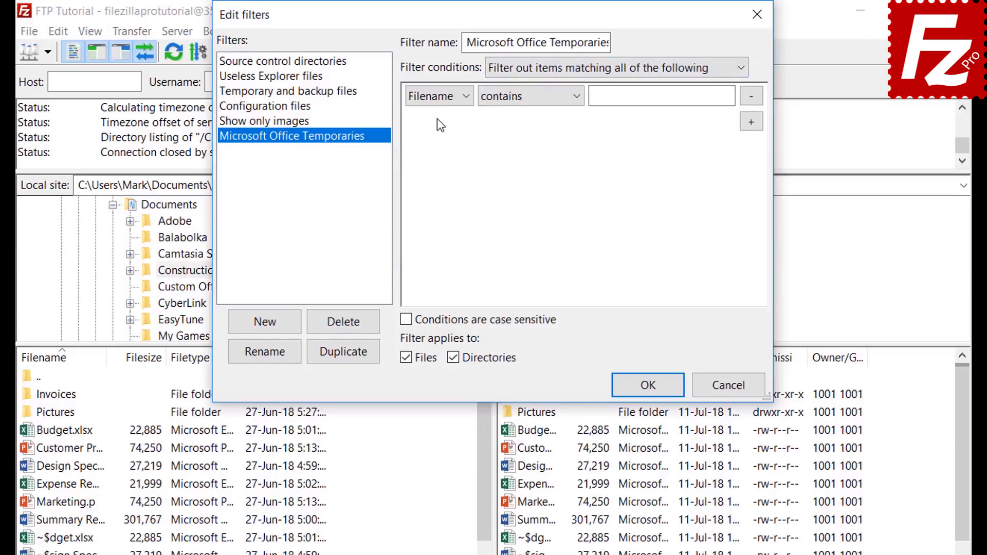
click(438, 96)
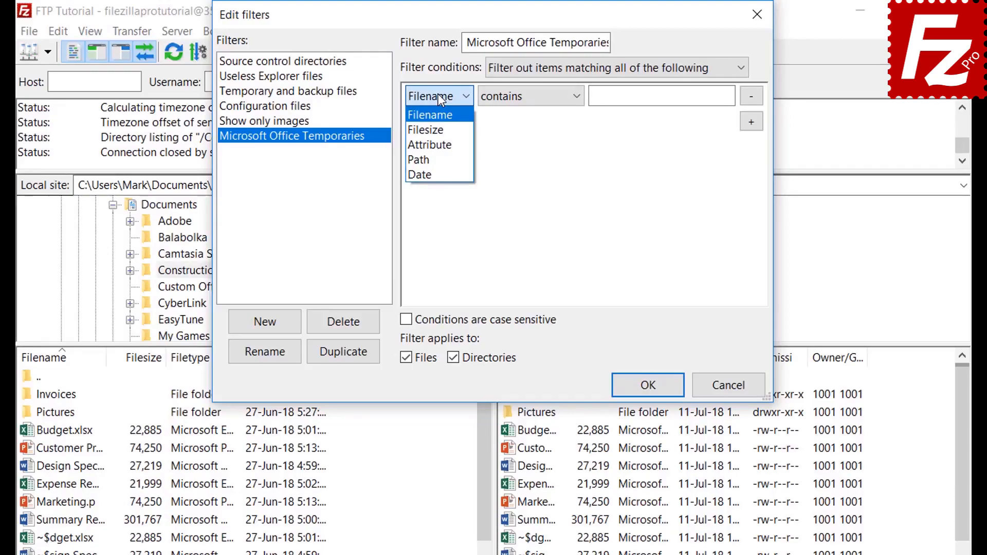
click(439, 126)
click(517, 99)
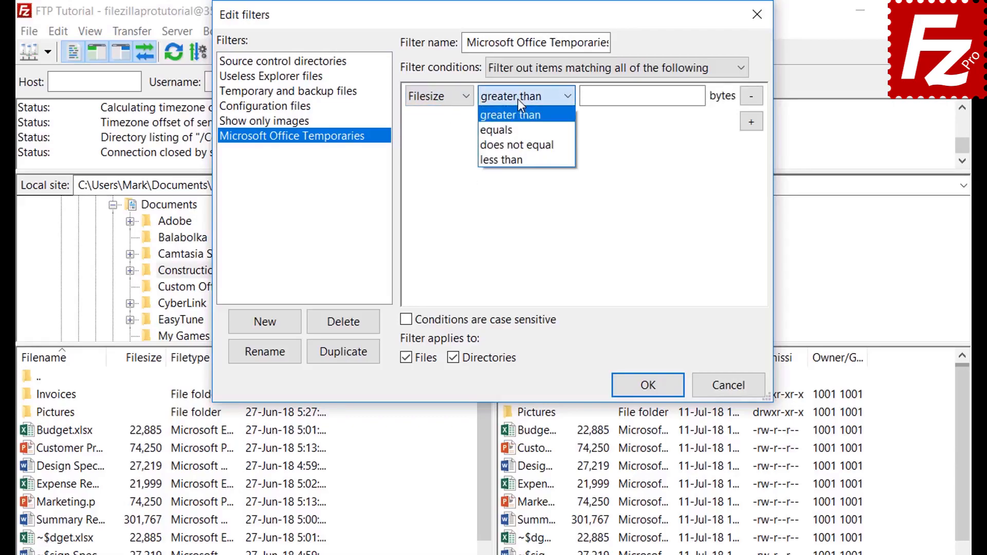
click(517, 98)
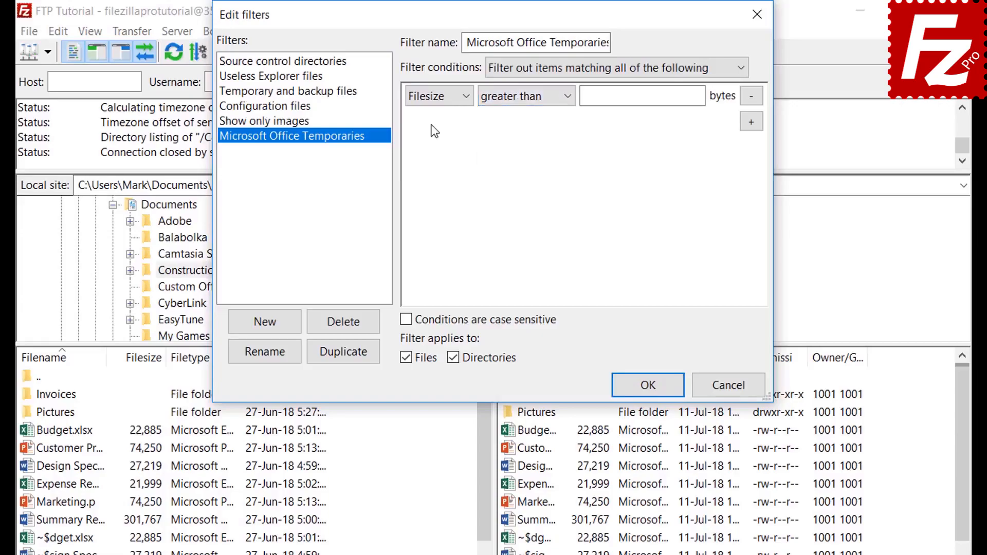
click(440, 97)
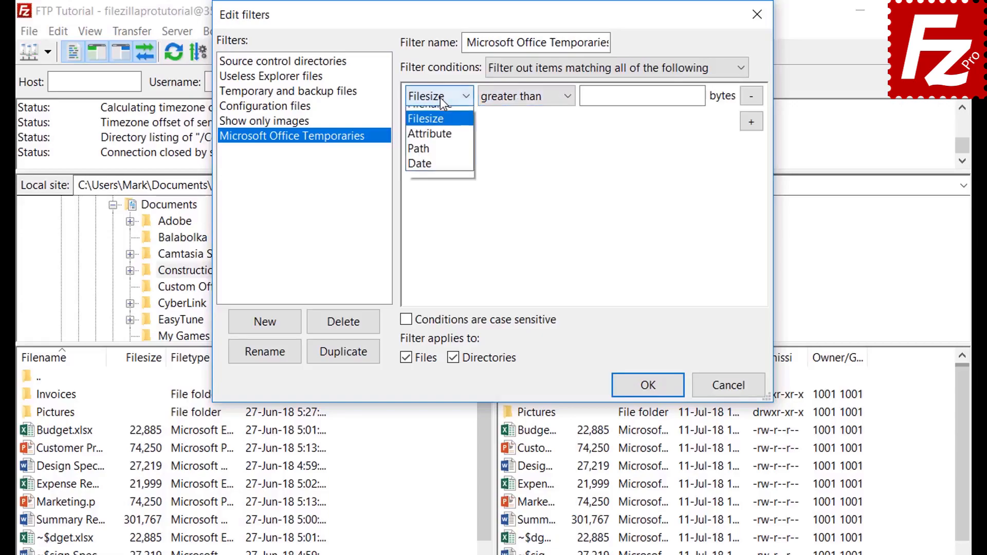
click(440, 141)
click(508, 100)
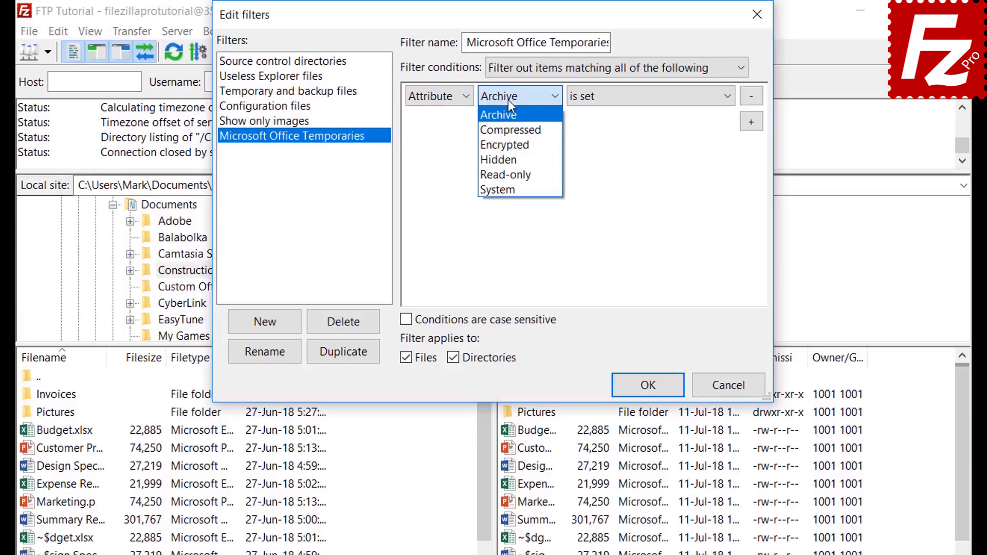
click(508, 100)
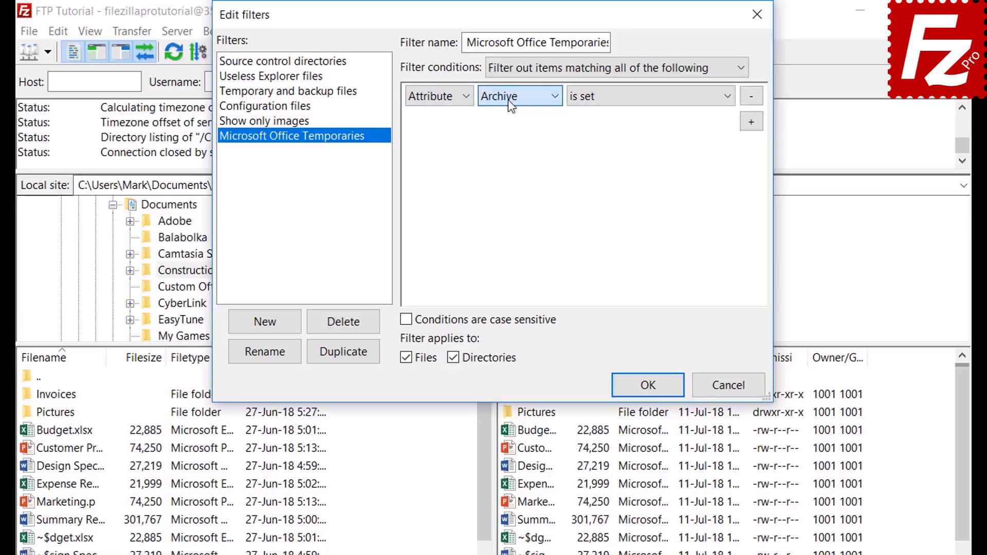
click(617, 105)
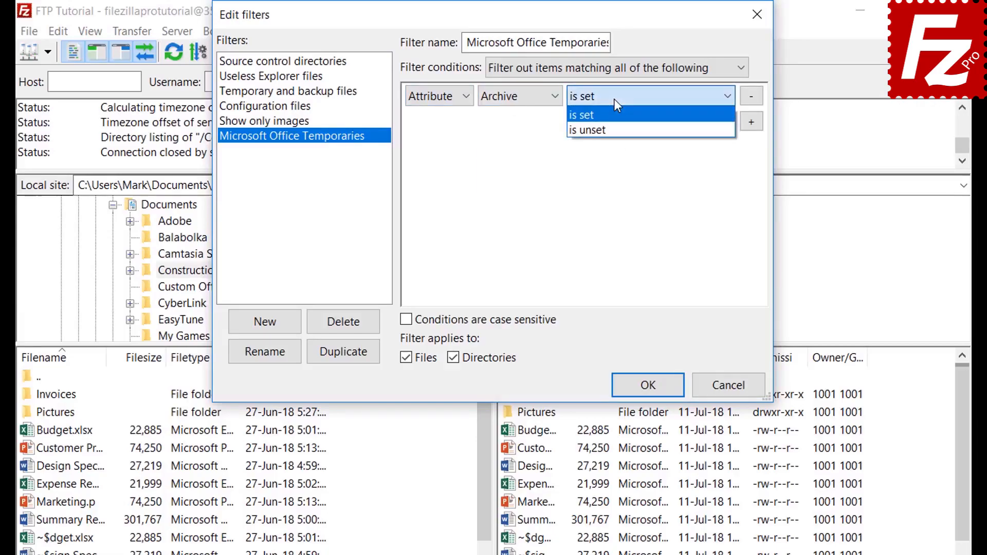
click(614, 100)
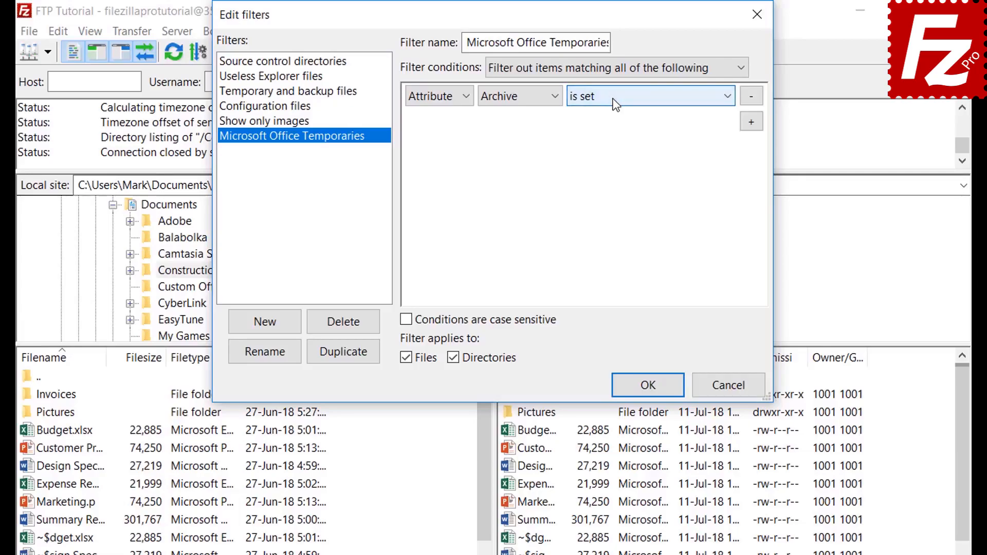
Step: Browse the path and date condition options, then set the condition to test file name
click(437, 106)
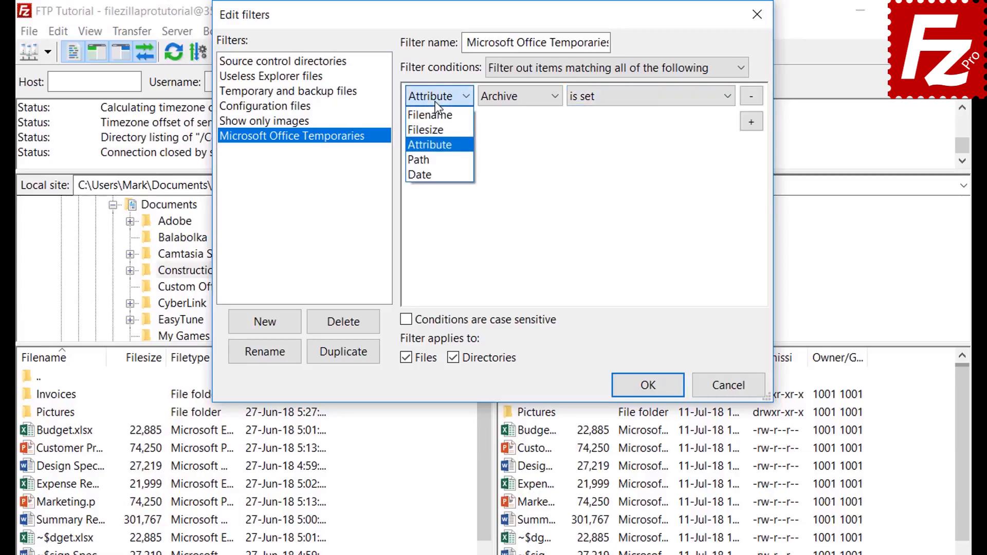
click(439, 159)
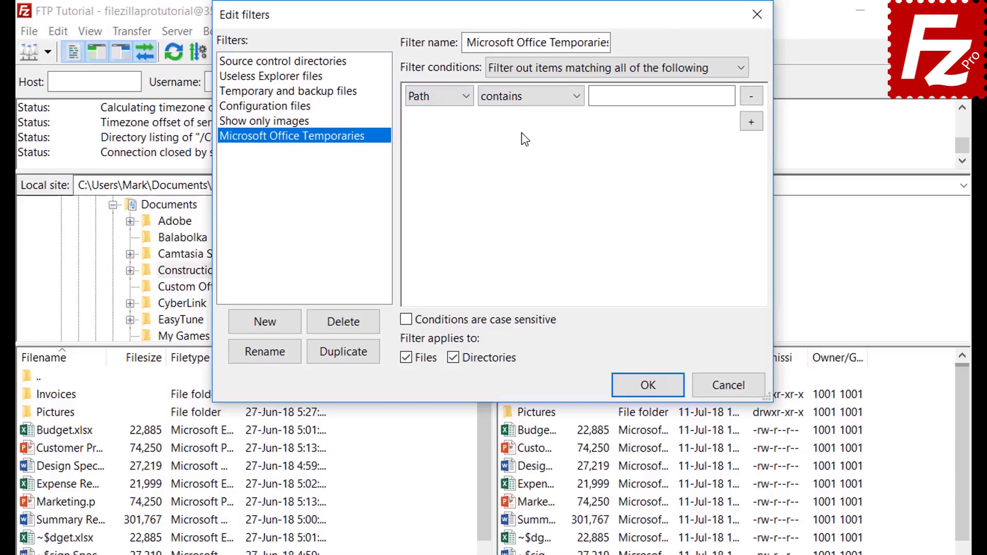
click(522, 97)
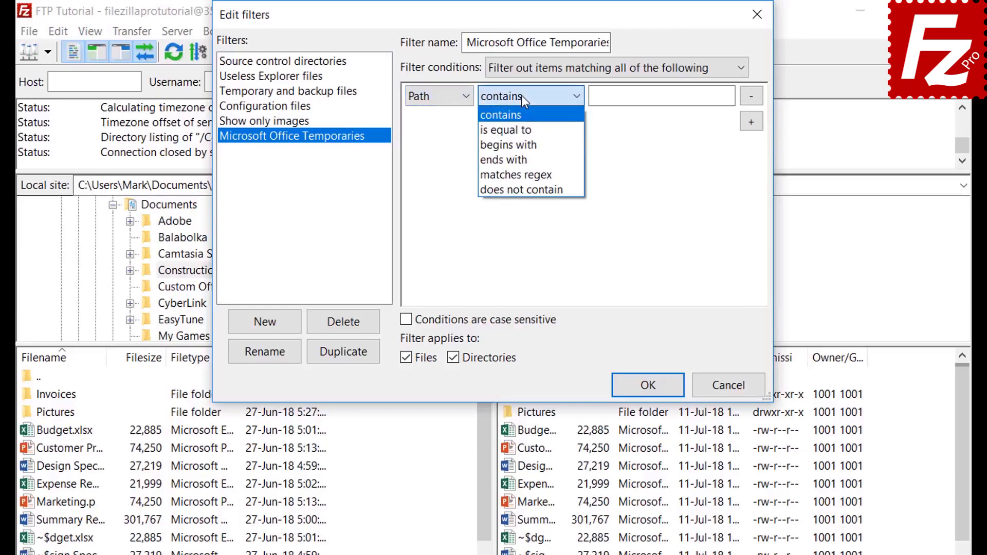
click(522, 94)
click(434, 97)
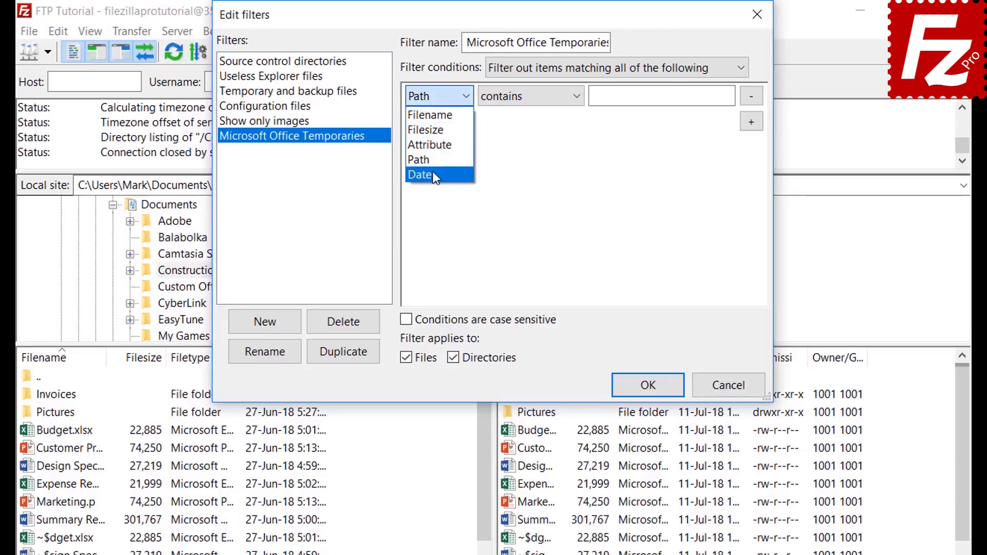
click(433, 173)
click(523, 98)
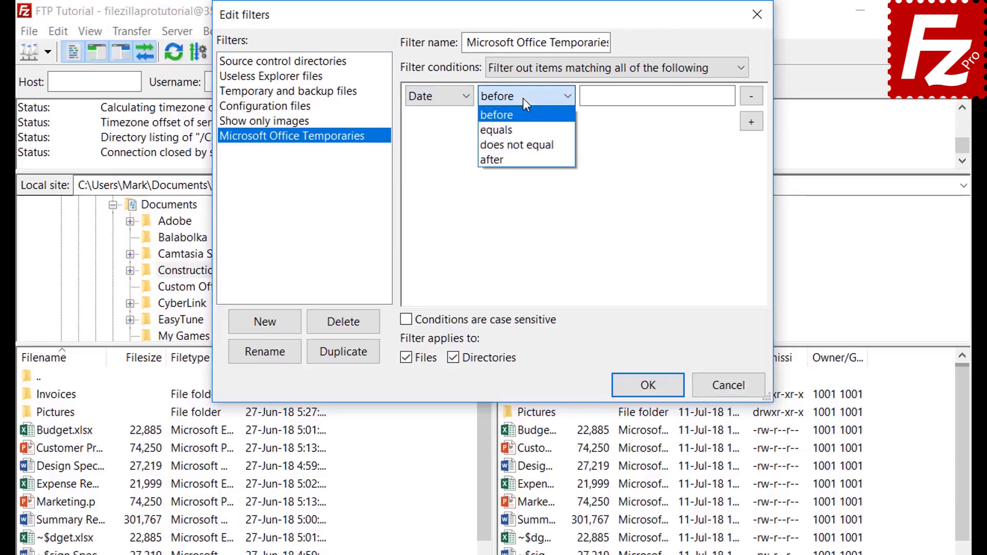
click(523, 98)
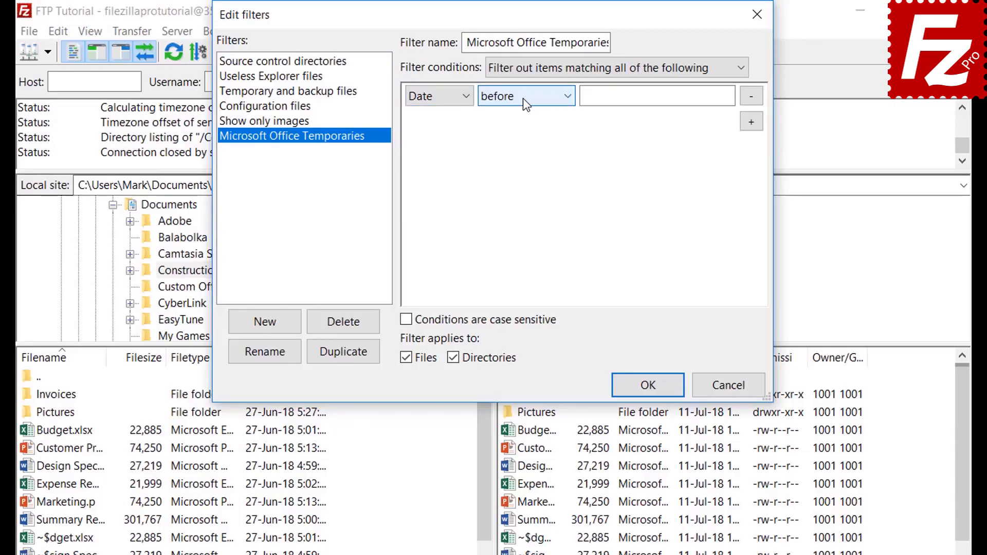
click(430, 98)
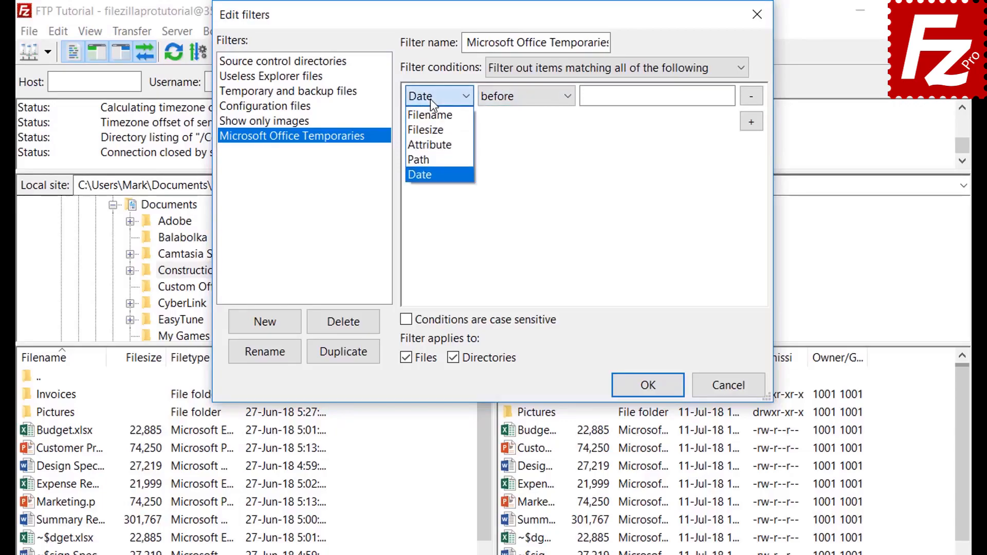
click(431, 115)
Step: Make the condition filename begins with '~$' and exclude directories from the filter
click(514, 97)
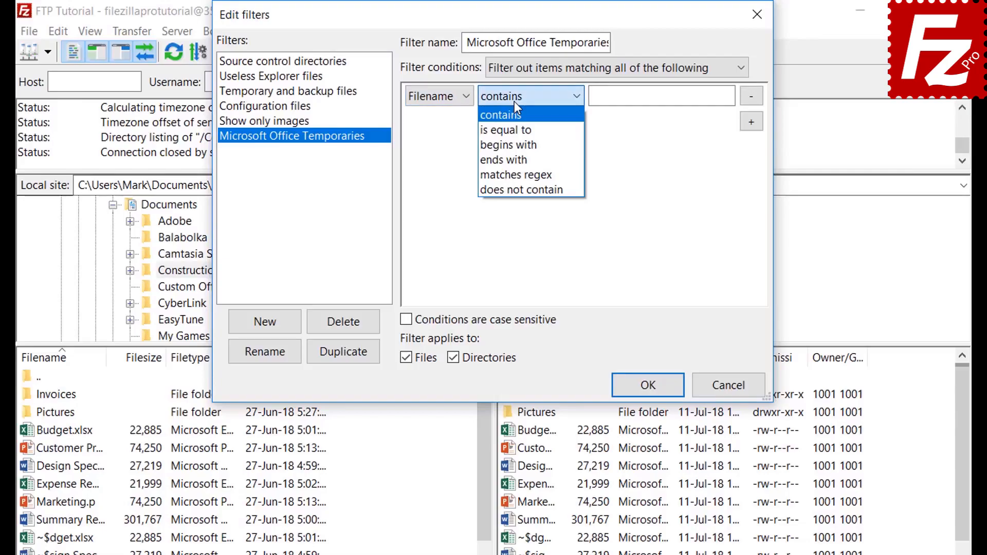
click(517, 144)
click(614, 101)
text(~$)
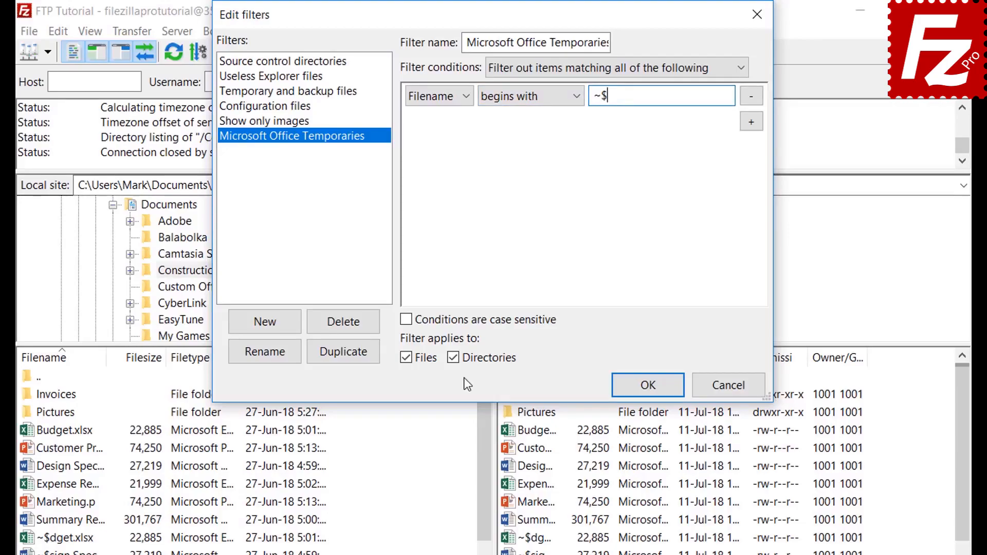
click(456, 358)
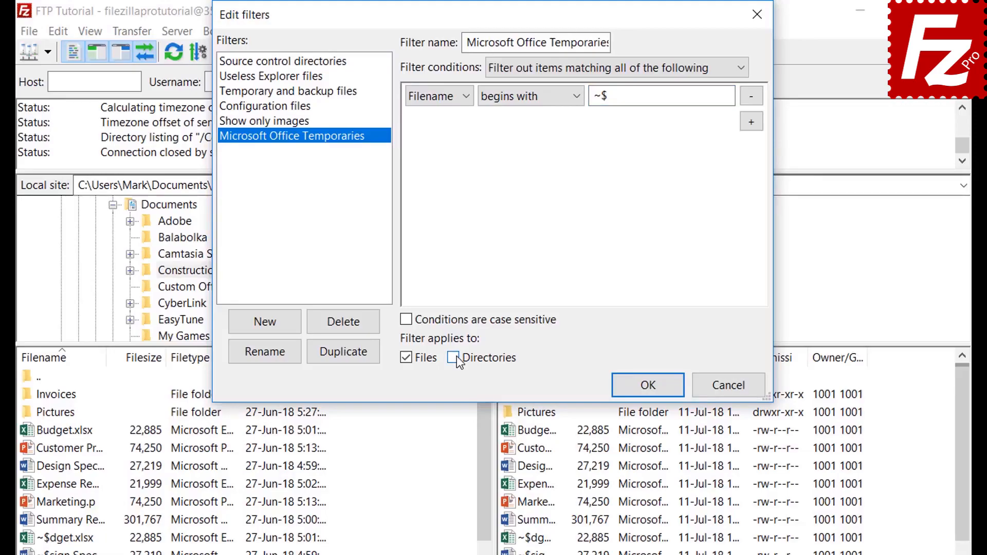
Step: Save the filter rules and apply Microsoft Office Temporaries to remote files only, not local
click(648, 388)
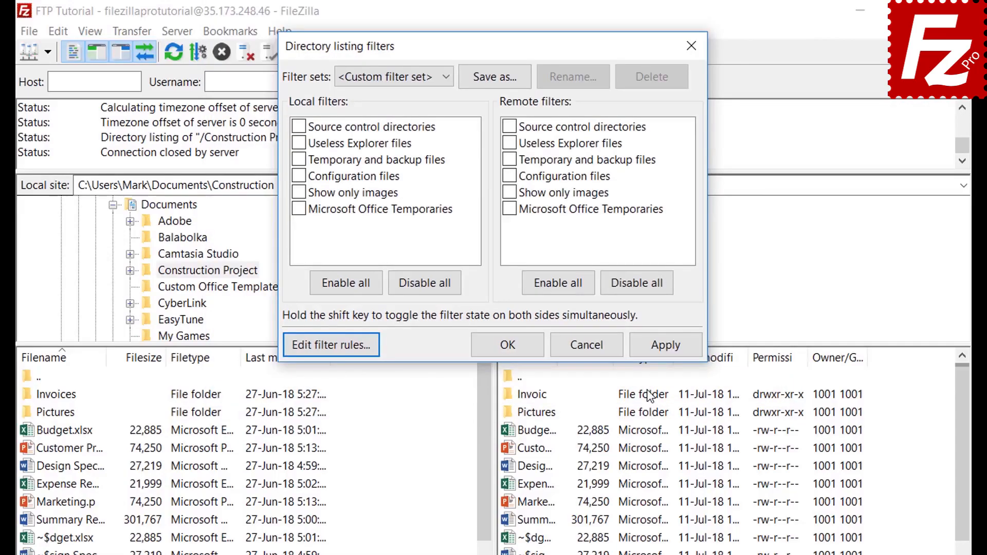
click(299, 209)
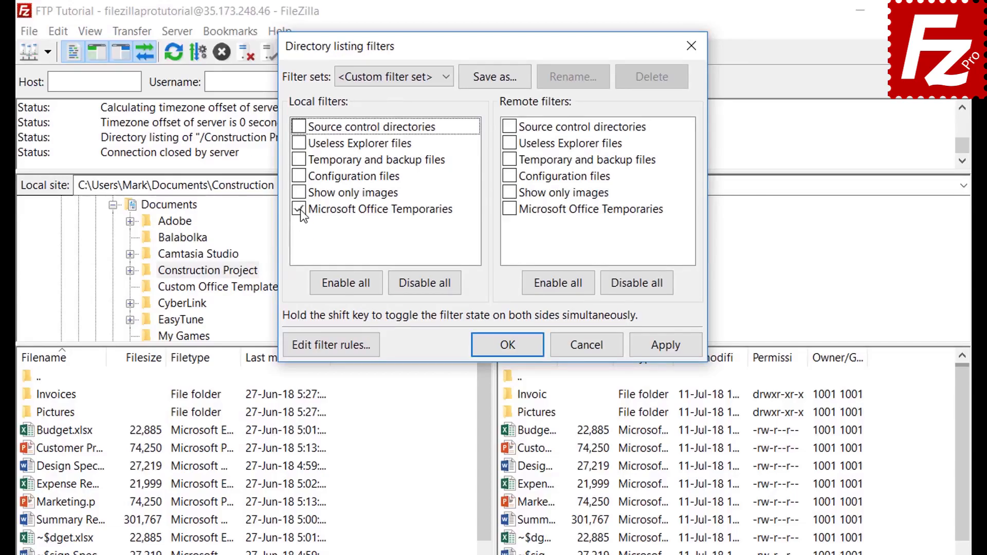
click(666, 345)
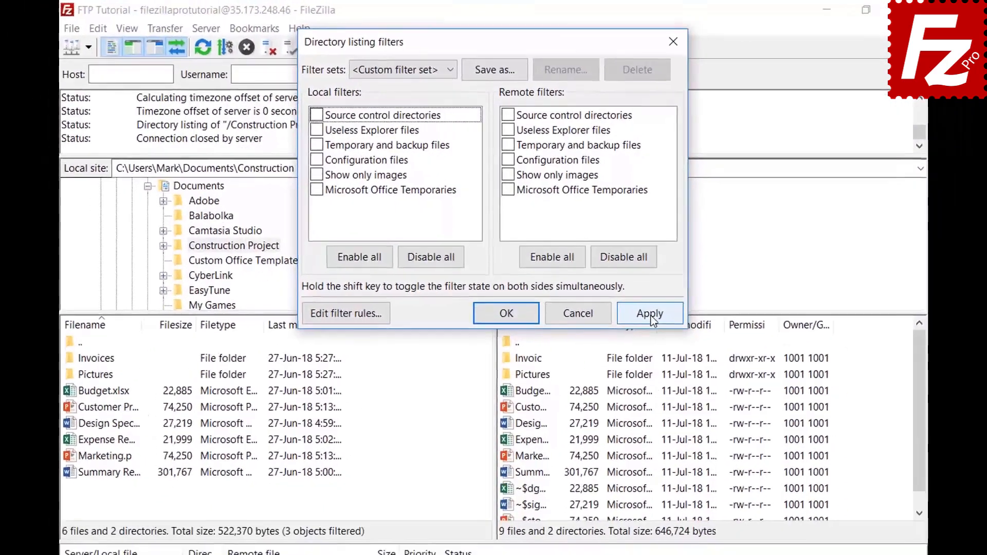
click(661, 337)
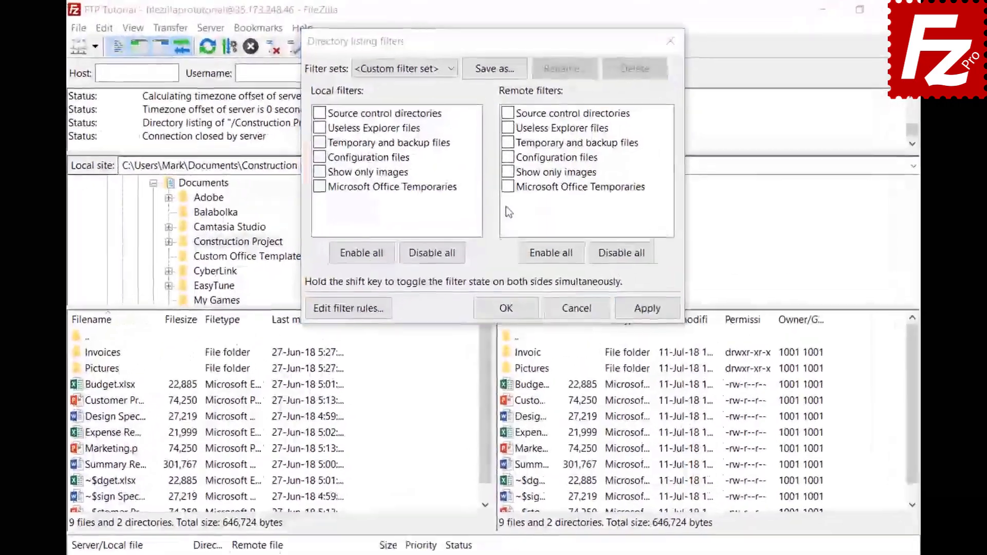
click(506, 165)
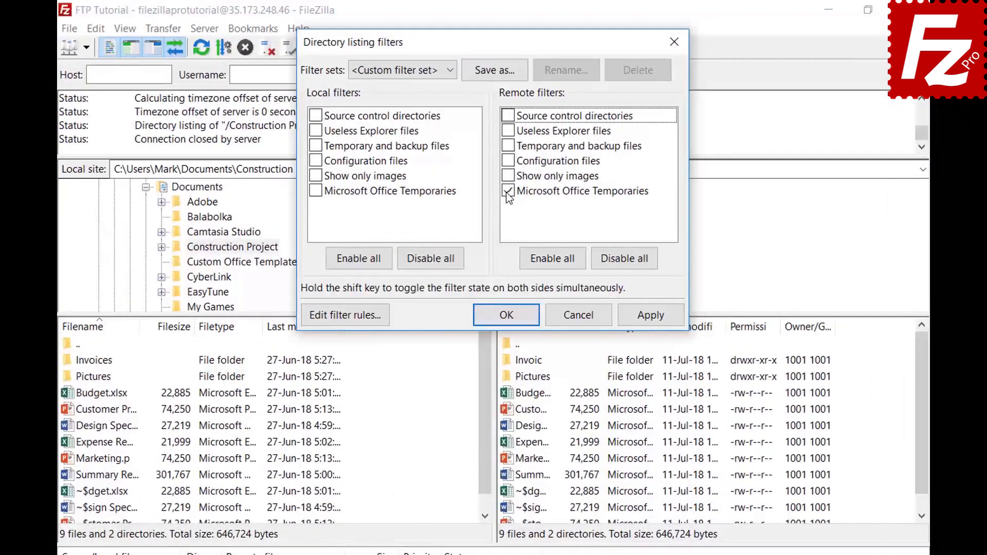
click(649, 316)
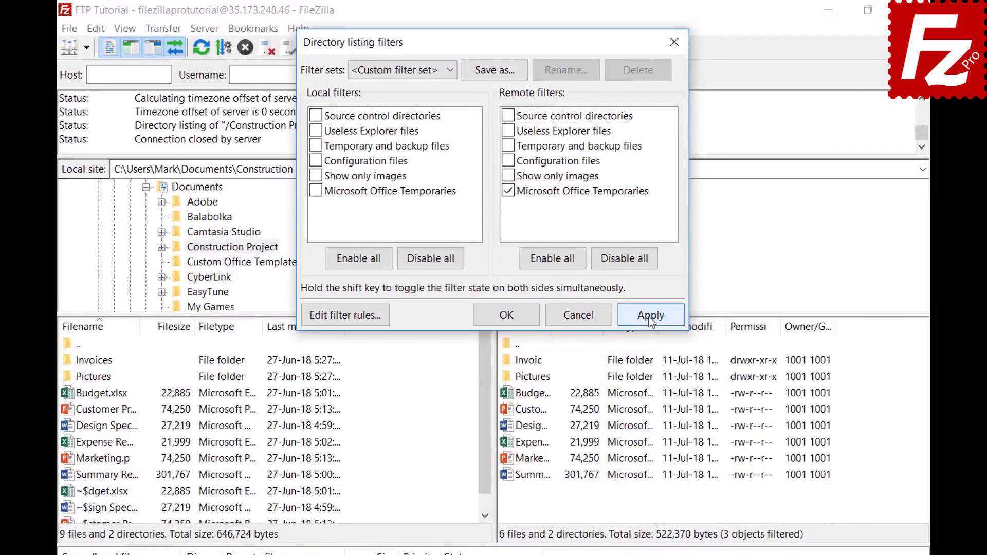
Step: Save the current filters as the filter set 'Project' and close the filters dialog
click(495, 71)
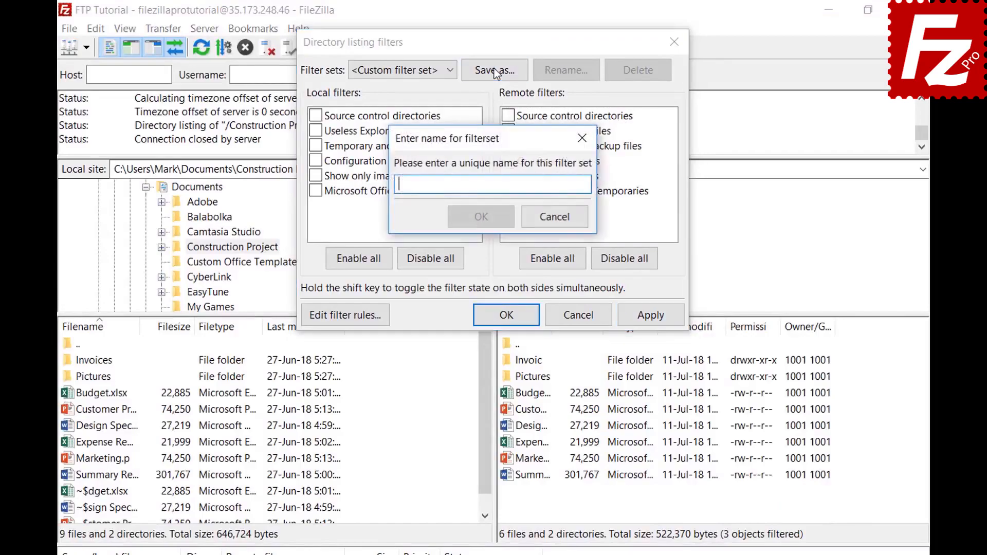
text(Project)
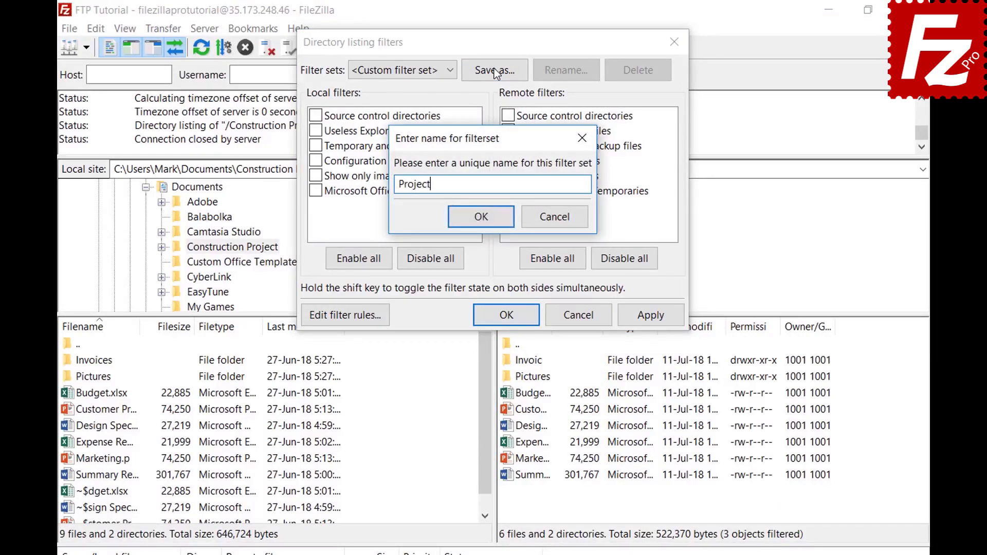
click(481, 217)
click(520, 313)
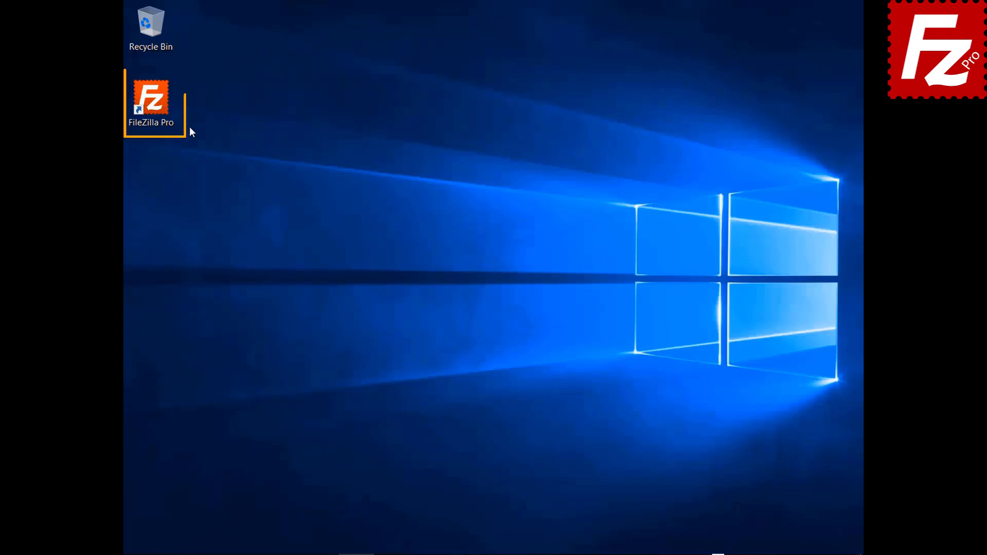
Step: Launch FileZilla Pro and connect to the saved FTP site
double_click(150, 105)
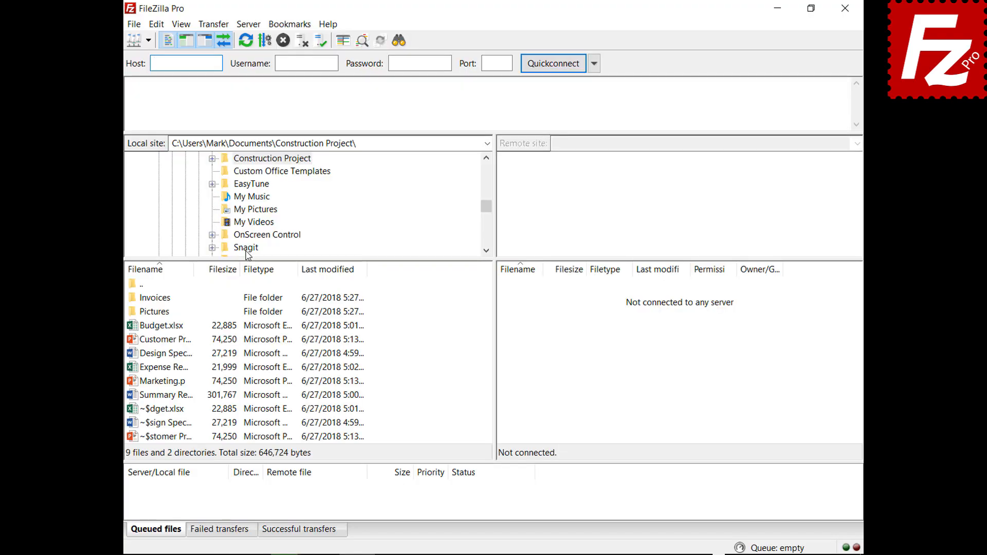
click(148, 40)
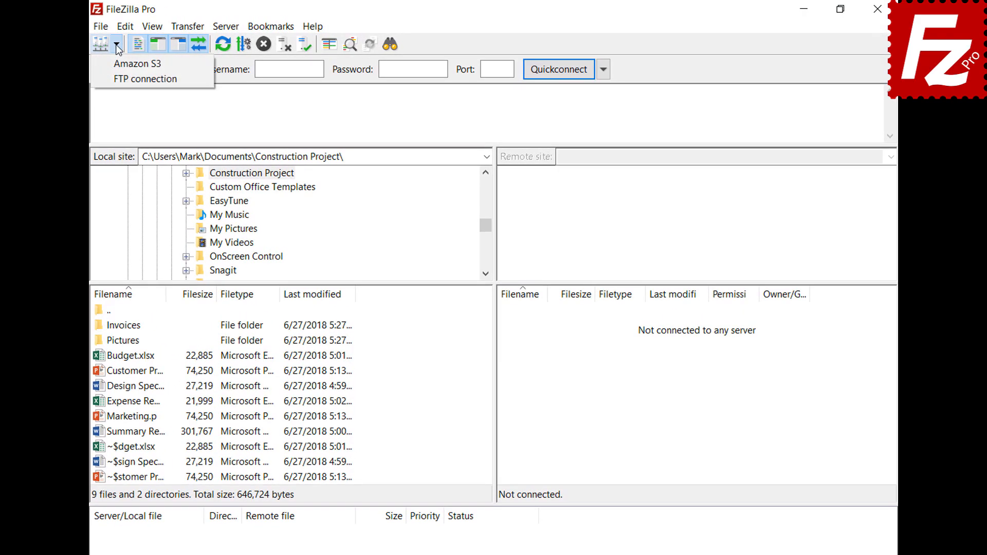
click(123, 77)
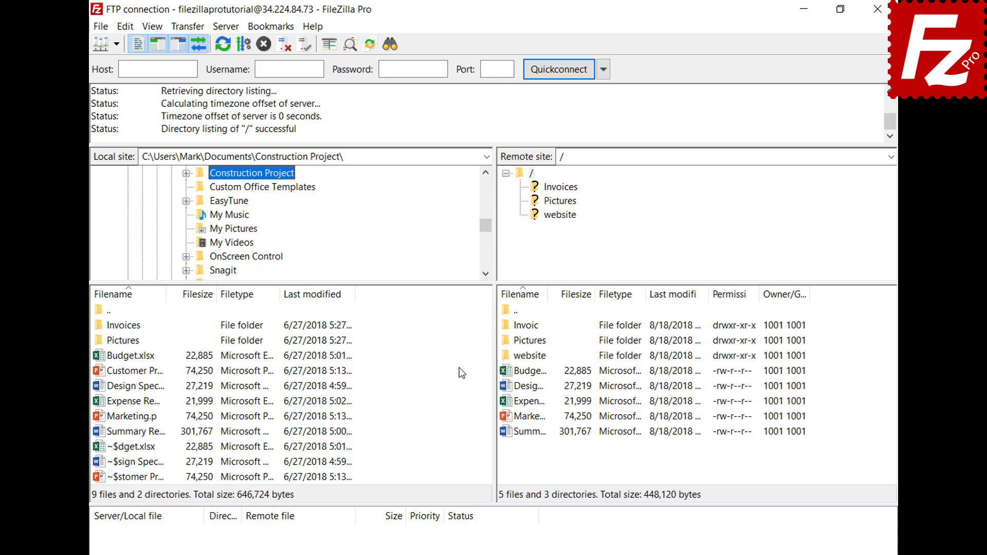
Step: Connect a second tab to the saved Amazon S3 site and switch between the FTP and S3 tabs
click(100, 26)
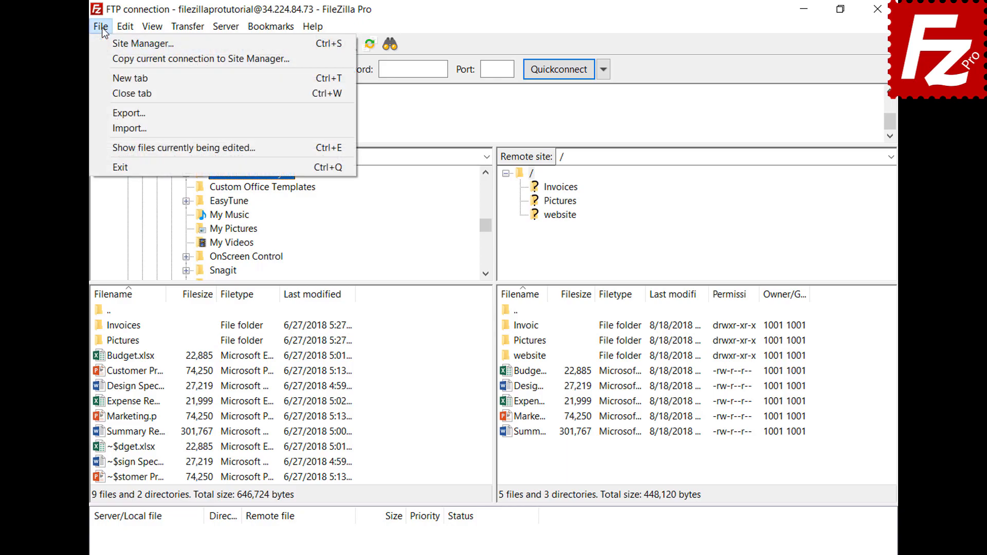
click(110, 73)
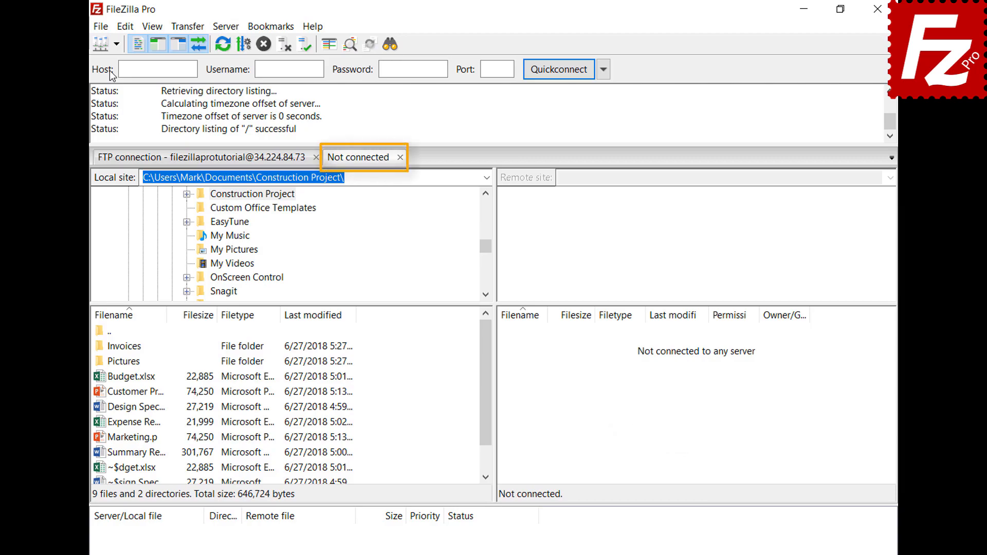
click(237, 164)
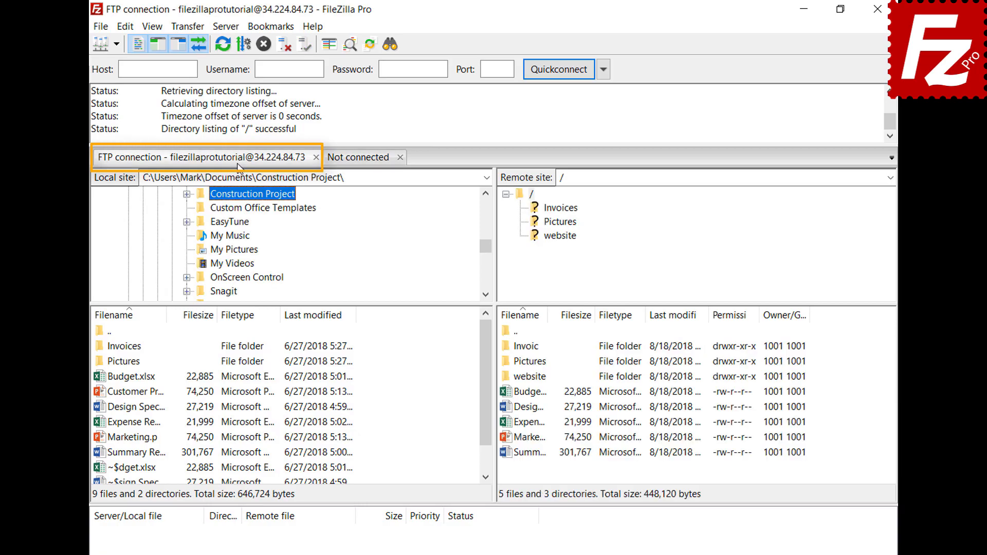
click(362, 162)
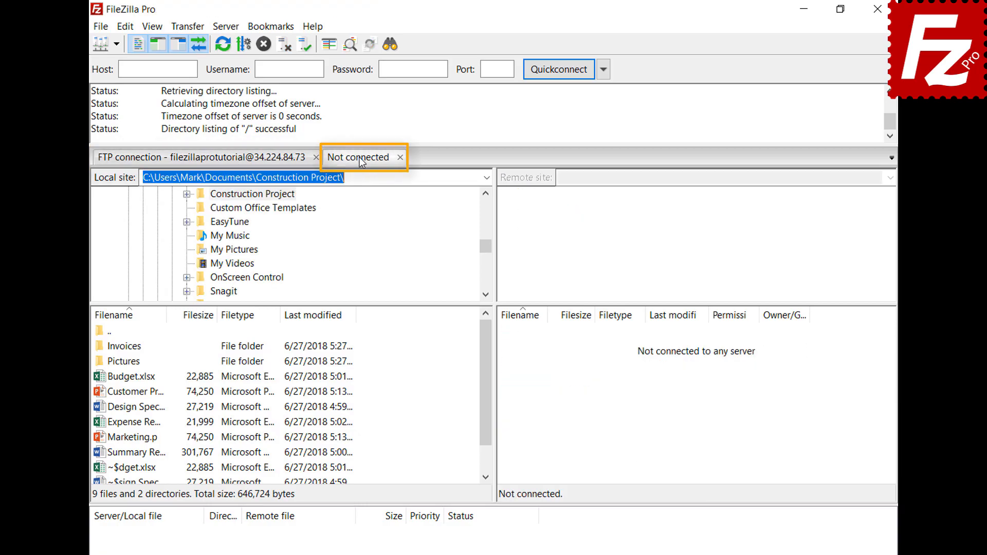
click(116, 44)
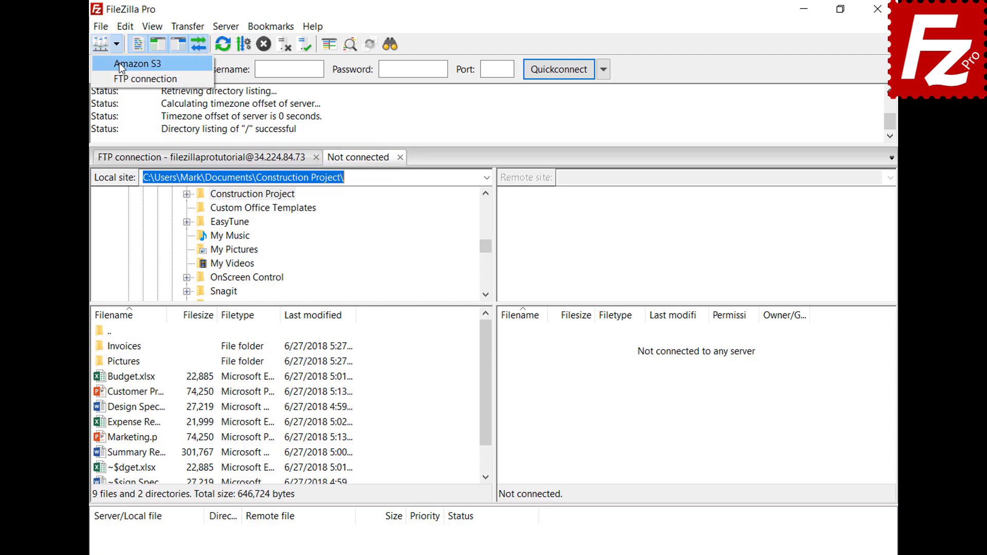
click(120, 65)
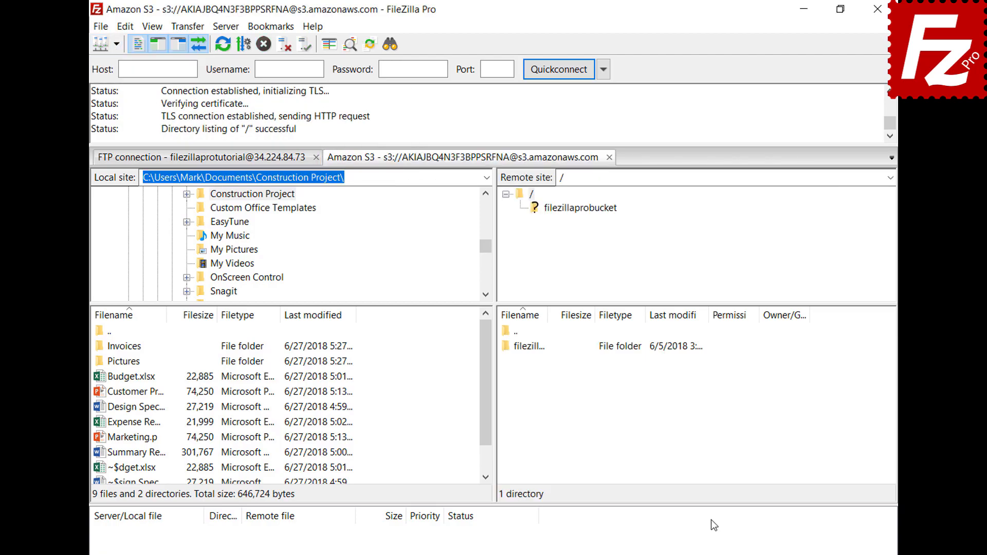
click(250, 162)
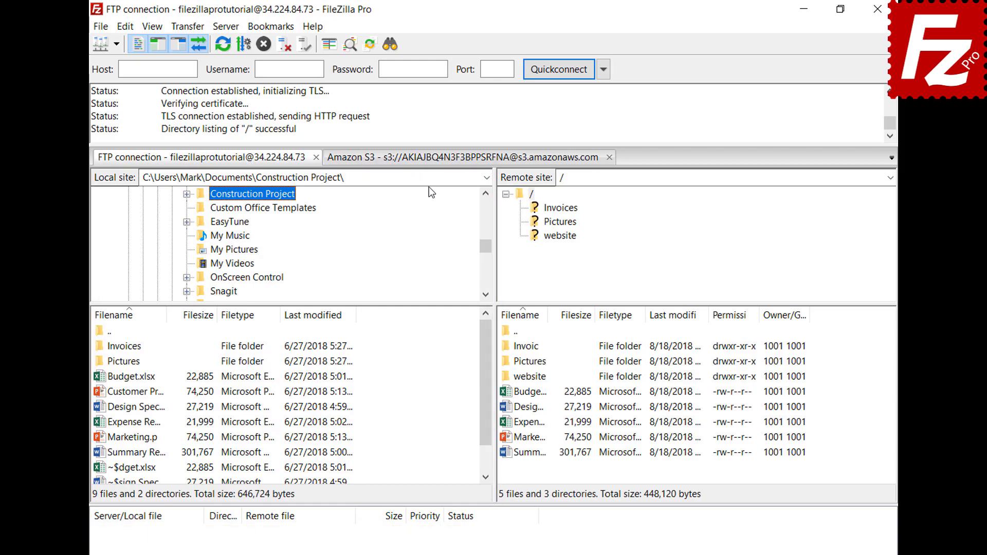
click(429, 160)
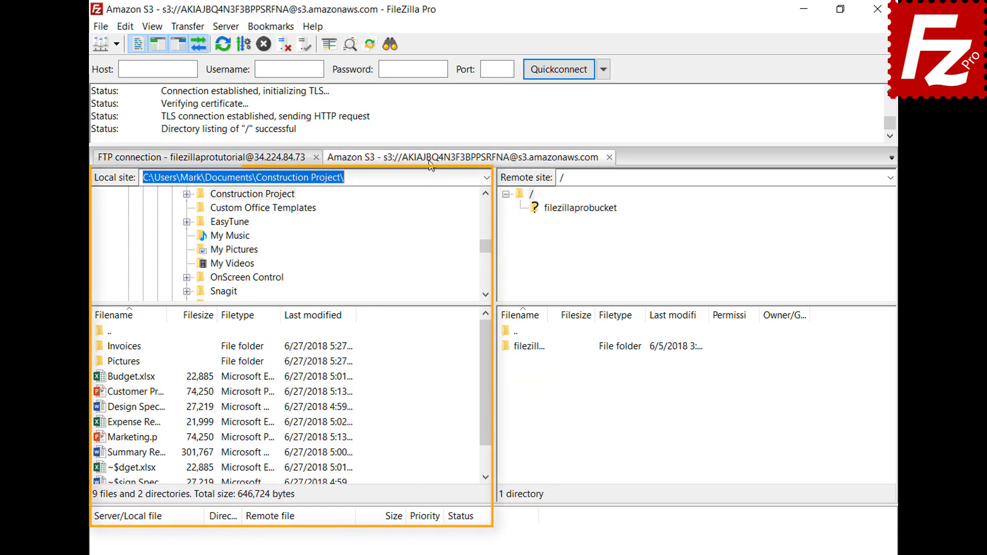
Step: Set the Interface startup option to 'Restore tabs and reconnect', then restart FileZilla Pro to test it
click(129, 26)
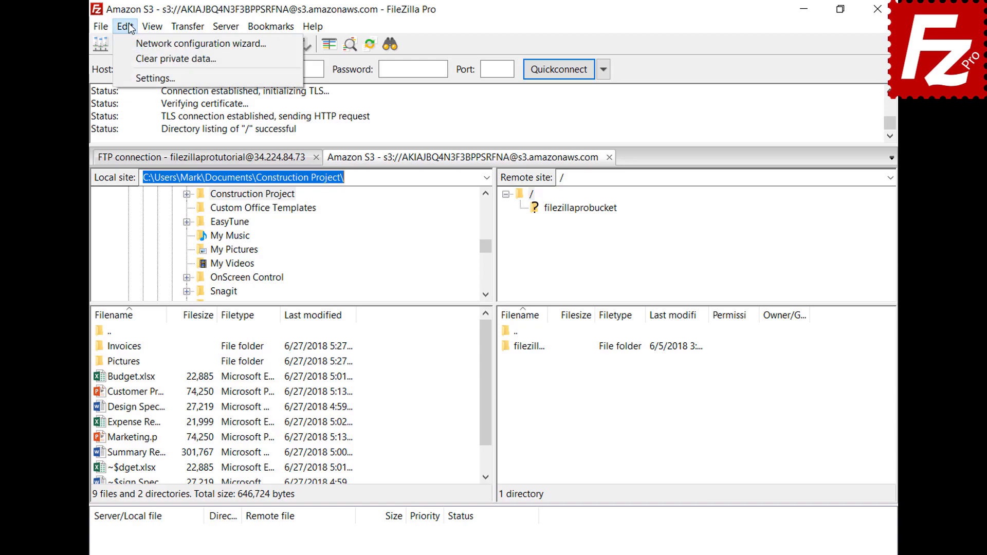
click(139, 77)
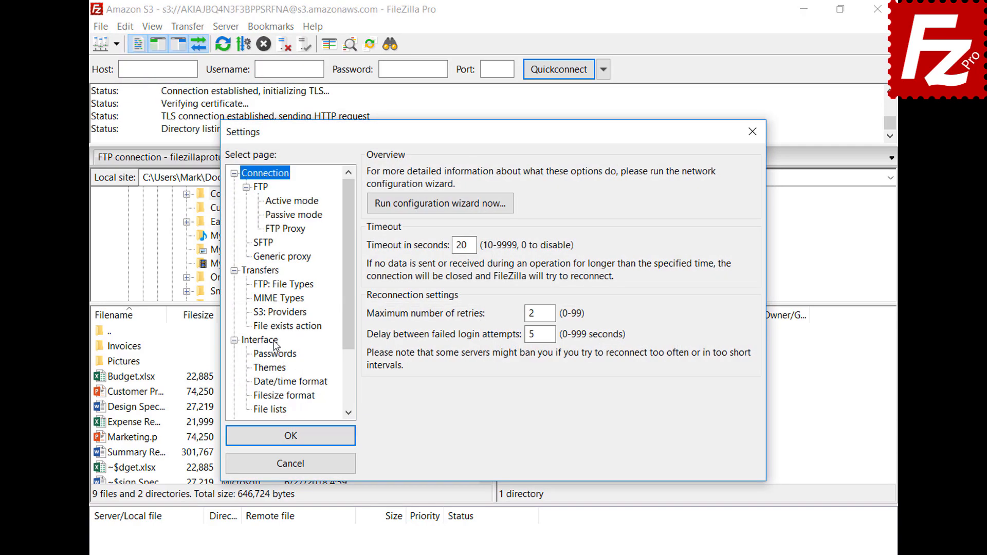
click(274, 343)
click(375, 358)
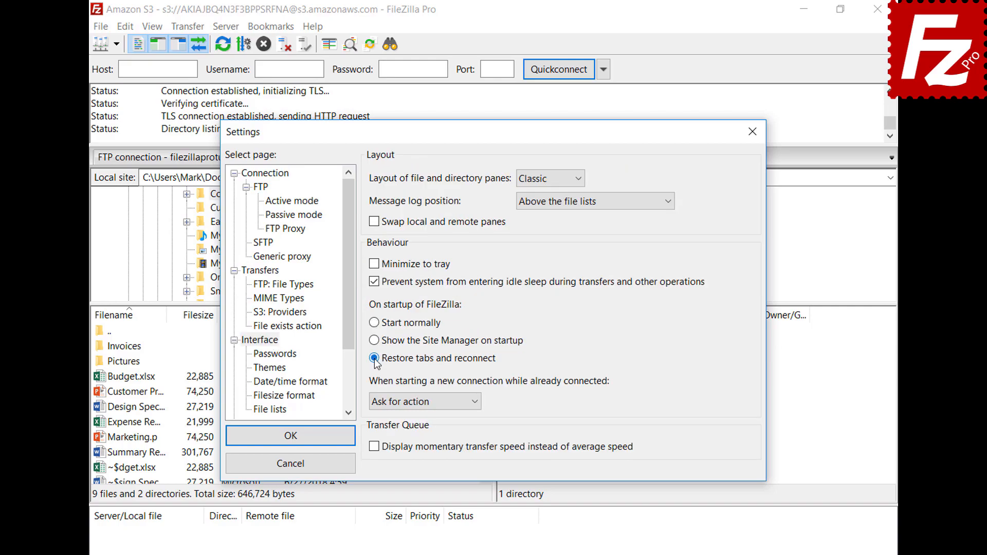
click(289, 436)
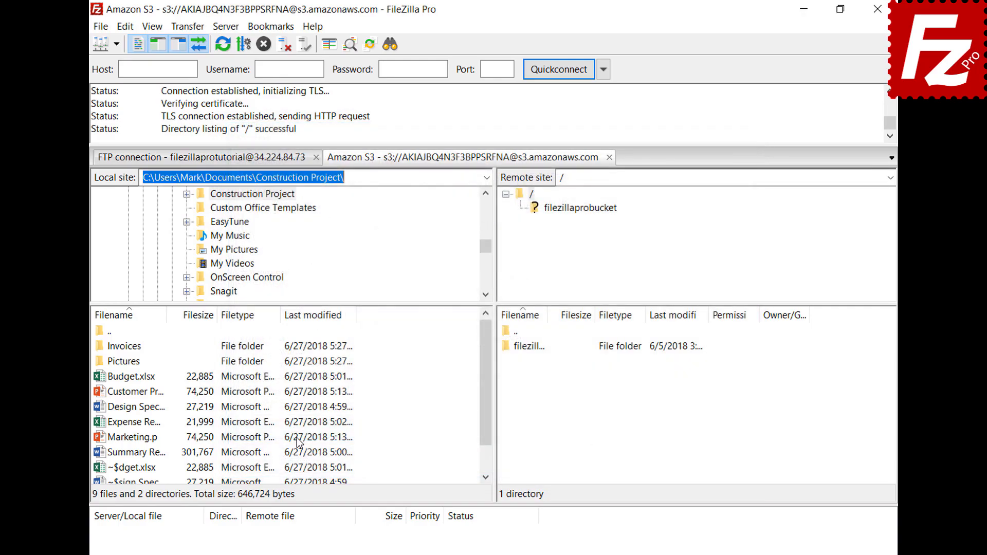
click(877, 9)
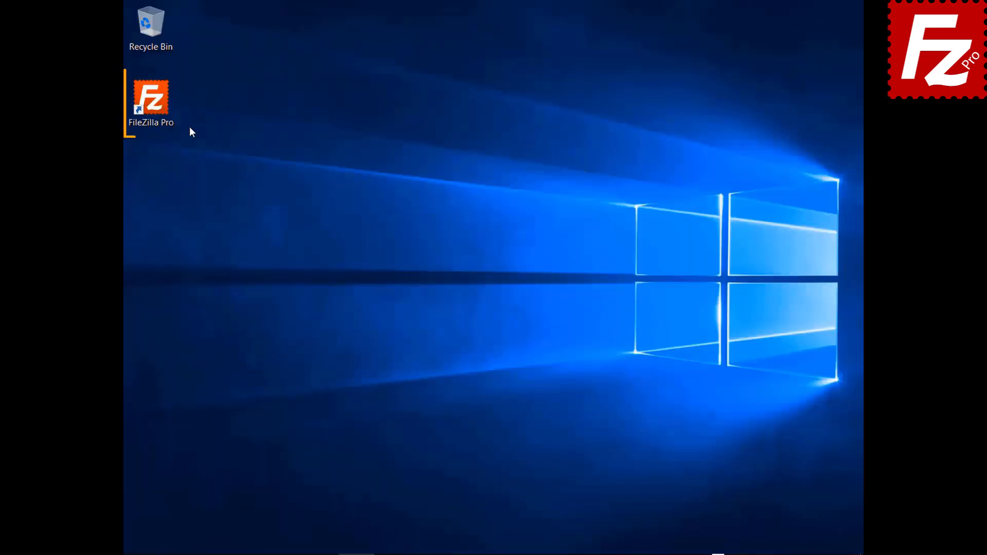
double_click(154, 100)
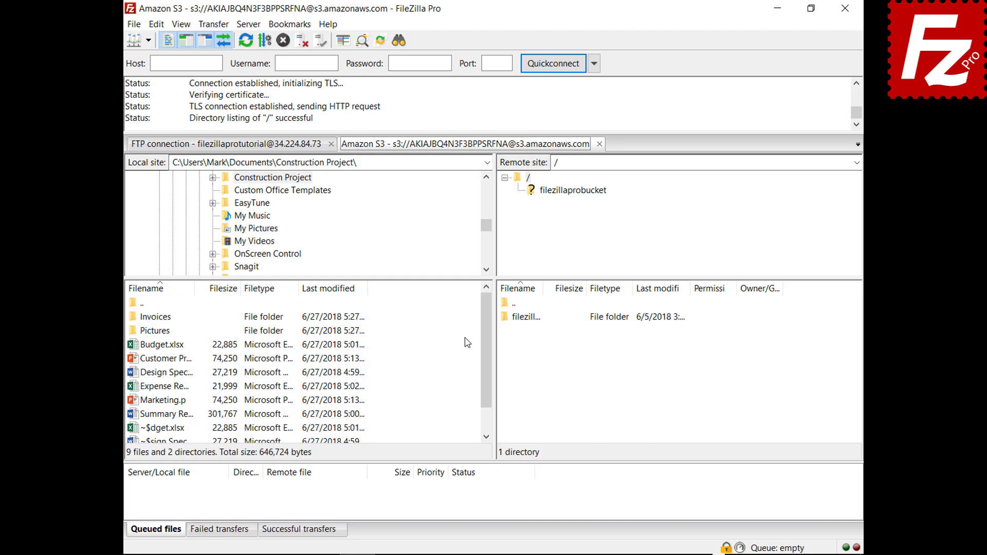
click(600, 144)
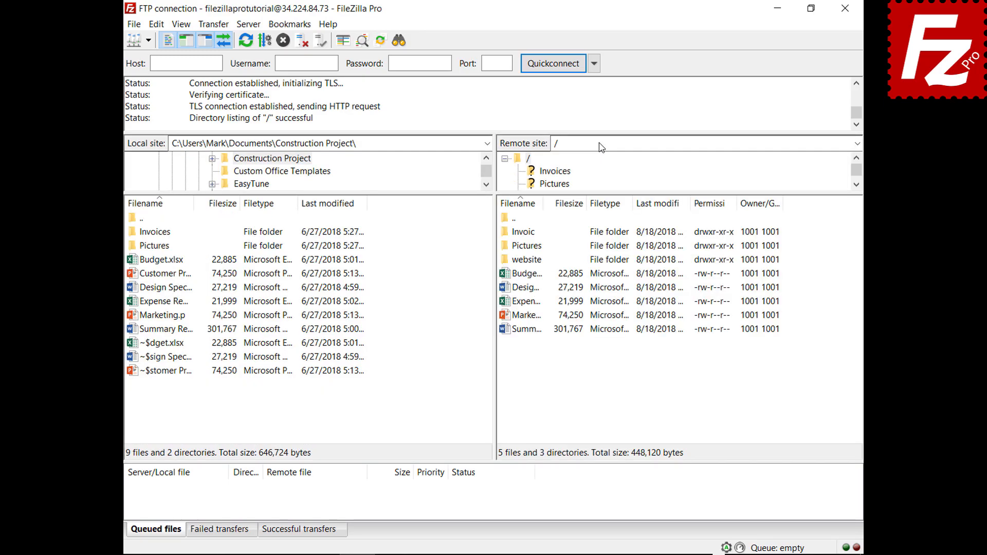
Step: Set 'When starting a new connection' to 'Connect in new tab' in the Interface settings
click(156, 24)
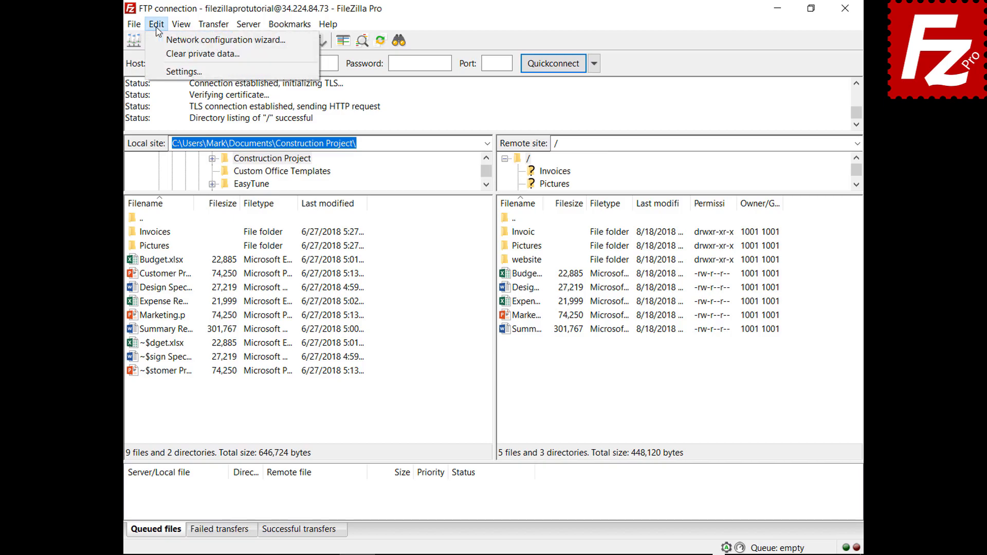
click(170, 71)
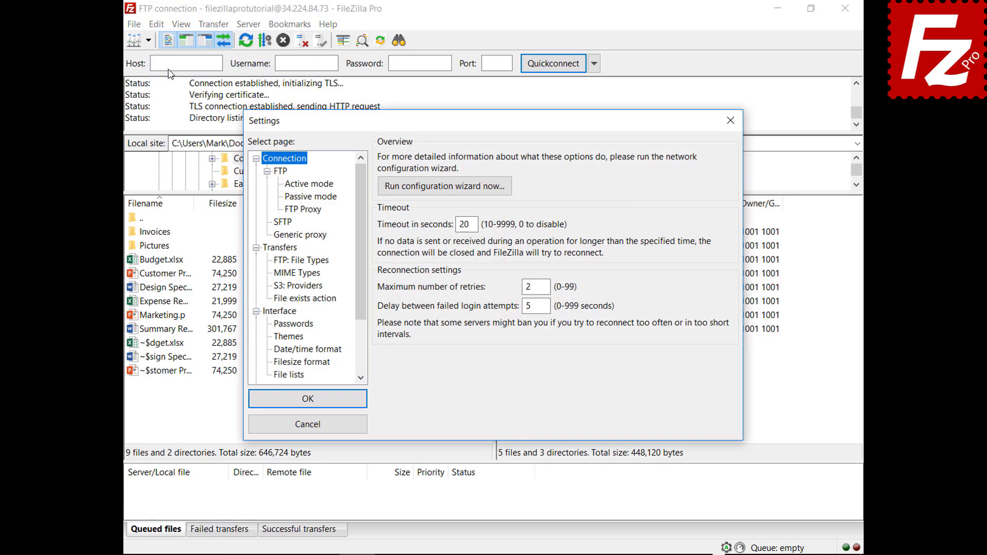
click(288, 313)
click(477, 368)
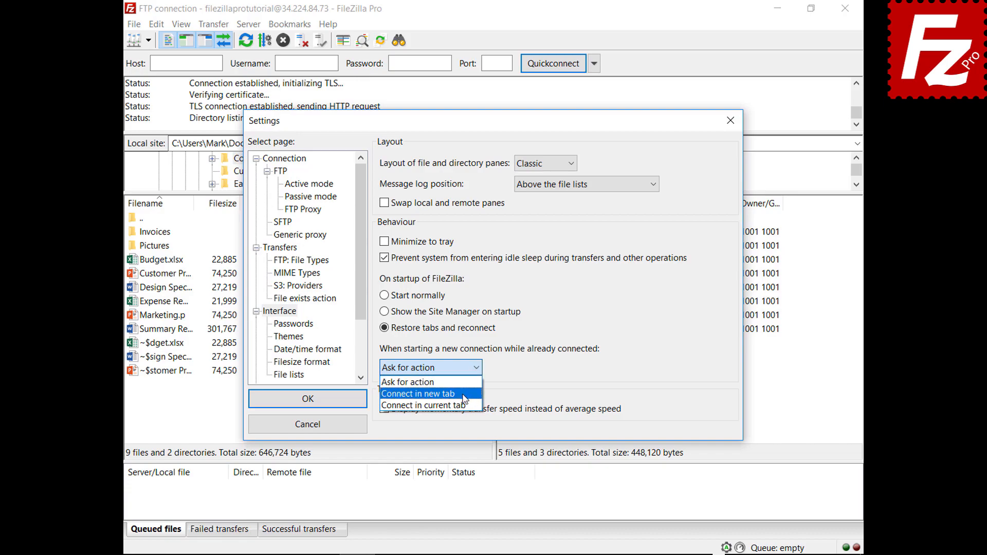
click(418, 394)
click(311, 405)
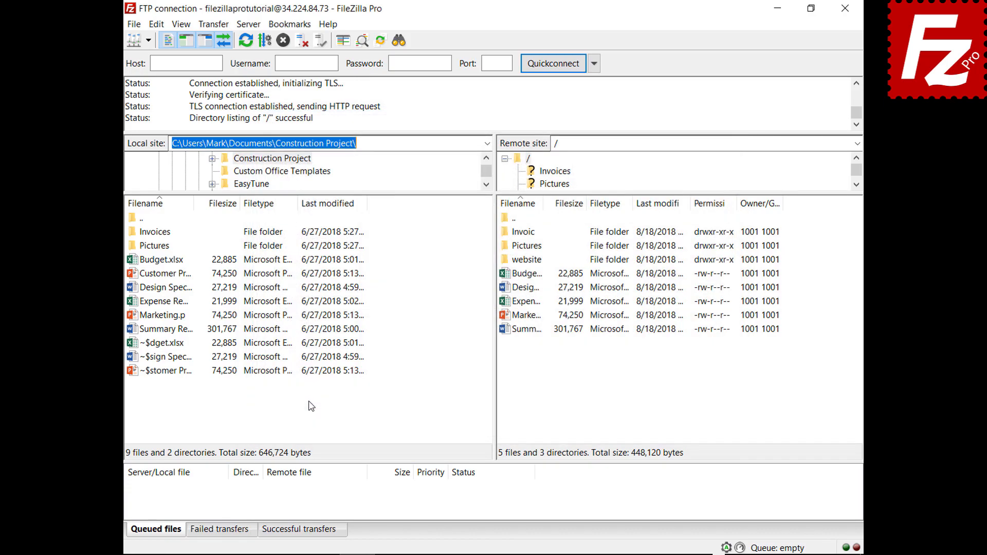
click(148, 40)
Step: Choose the saved Amazon S3 site from the Site Manager list to connect
click(153, 60)
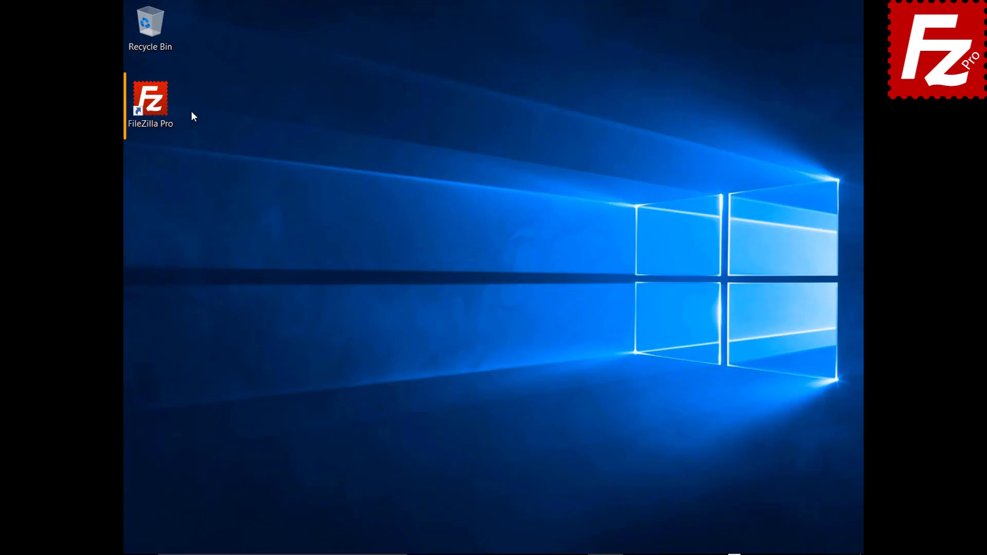
Step: Launch FileZilla Pro, connect to Amazon S3 and open the filezillaprobucket bucket
double_click(156, 107)
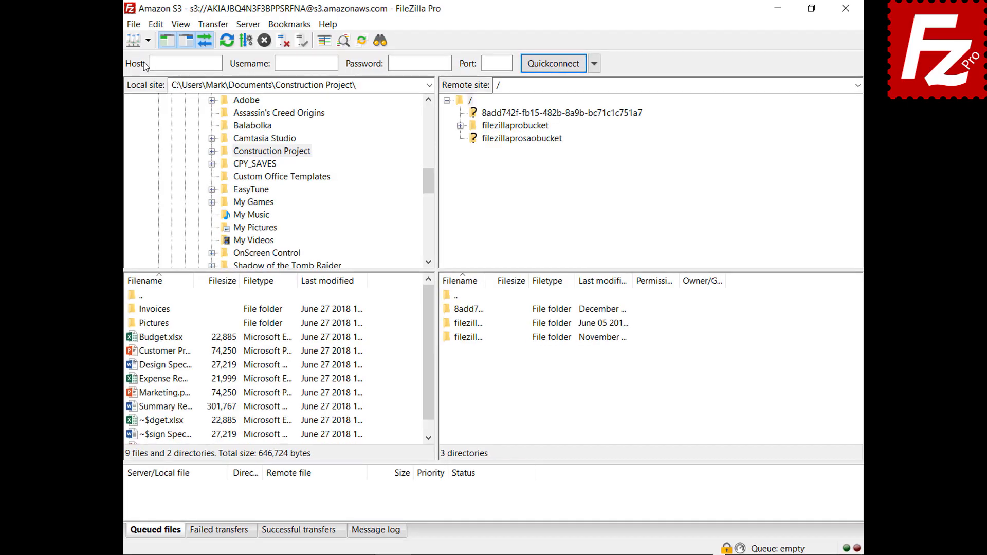
click(145, 59)
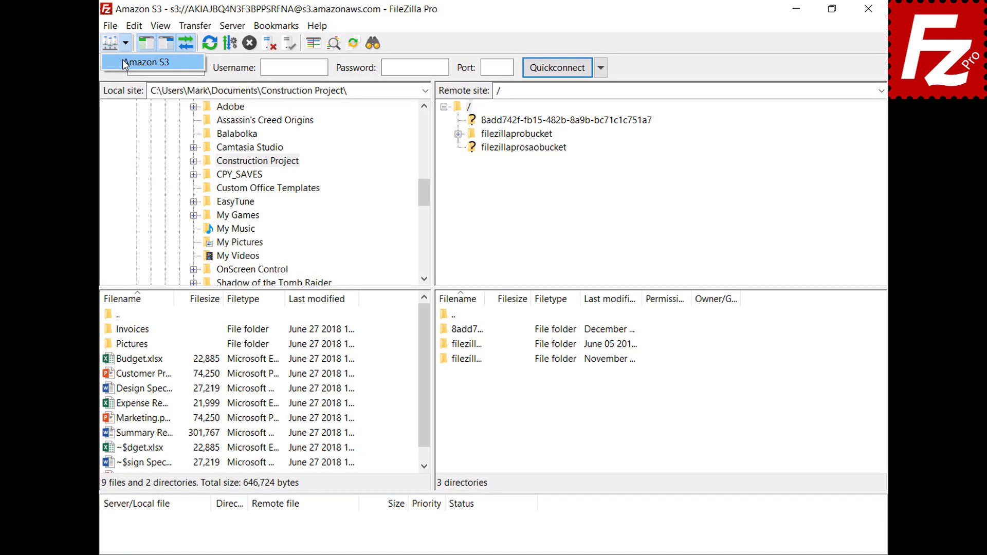
click(122, 60)
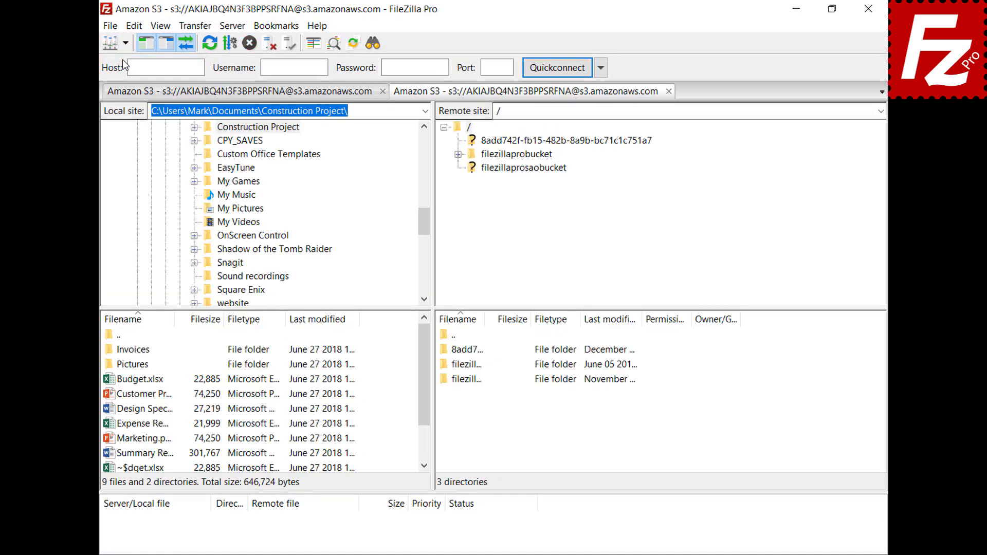
click(524, 156)
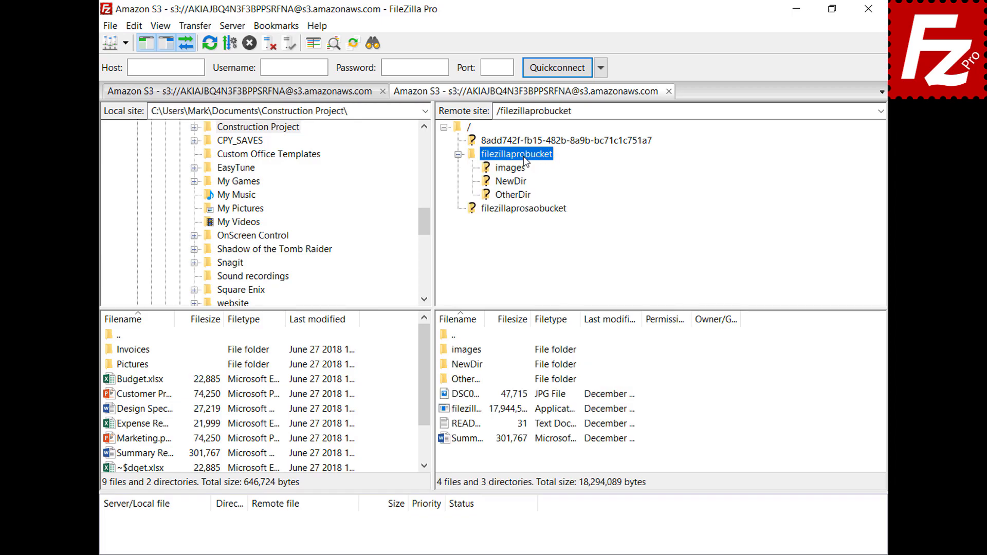
Step: Edit README.TXT to add a 'New line' line, save it, and upload it to the bucket
right_click(462, 426)
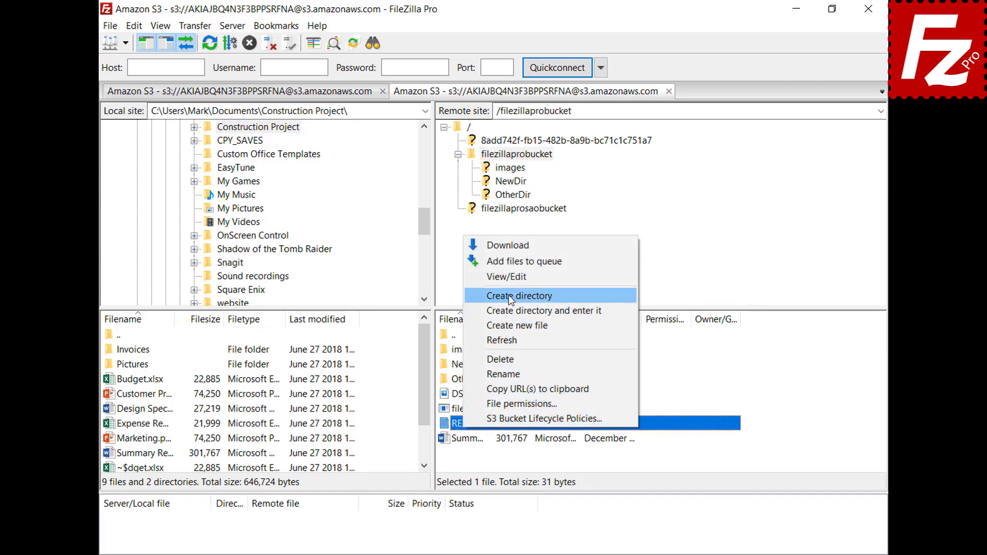
click(508, 281)
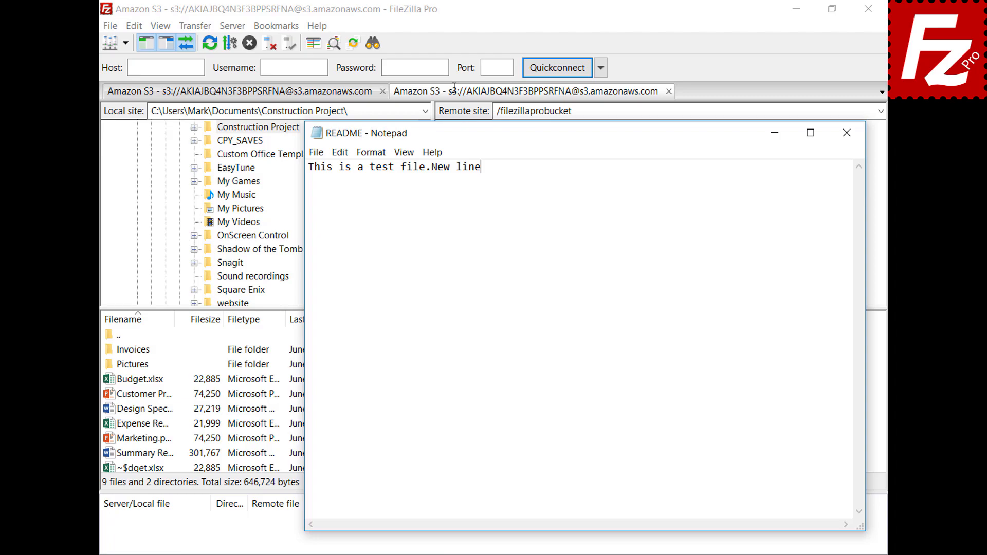
key(Return)
text(New line)
click(847, 136)
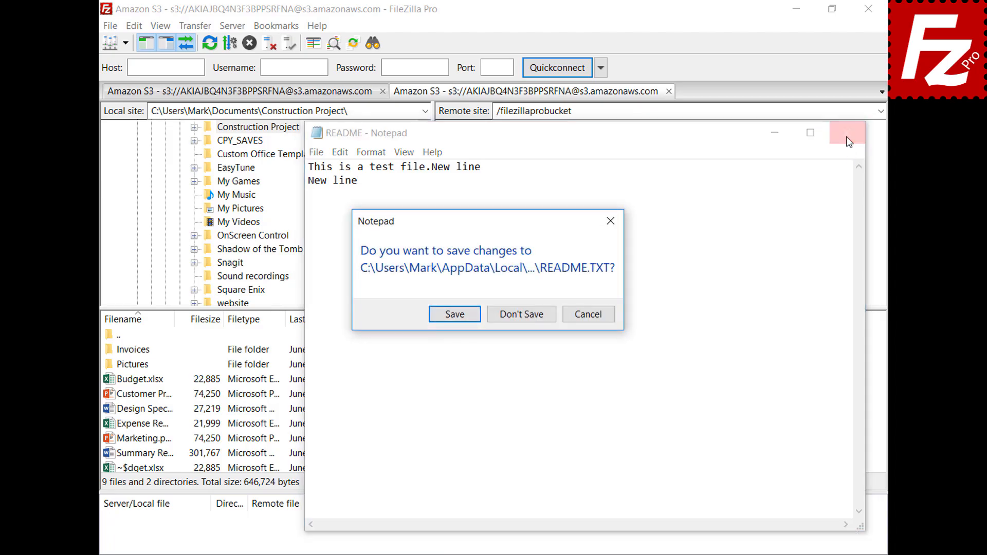
click(454, 317)
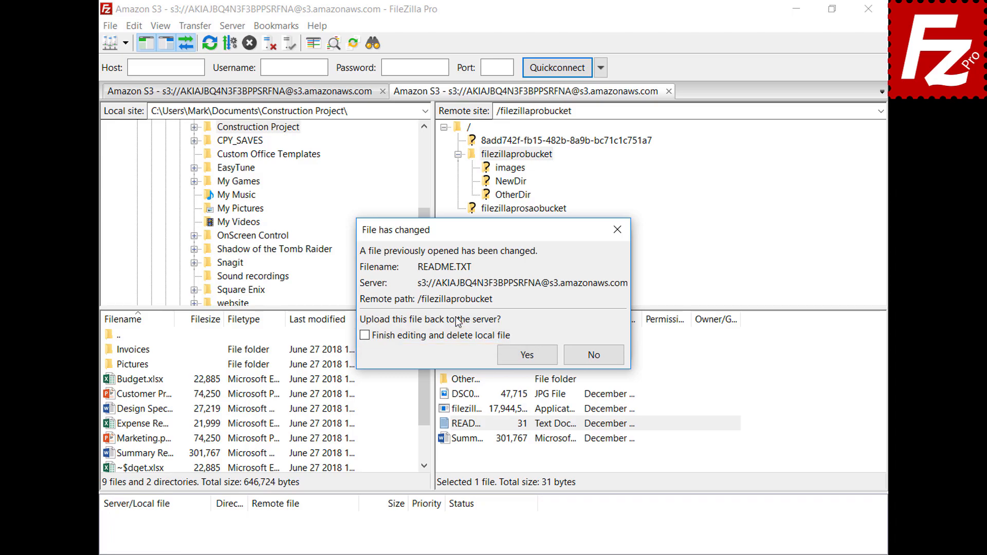
click(535, 359)
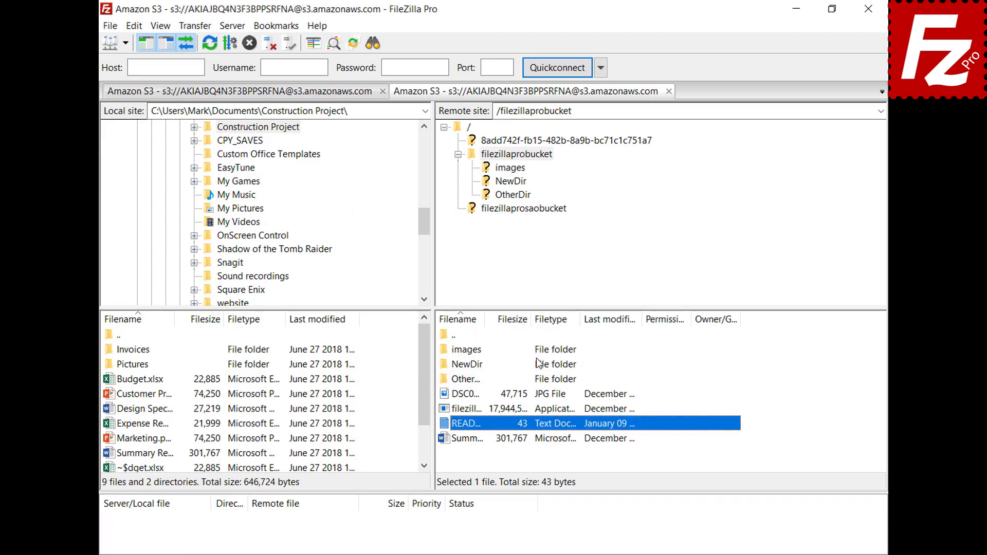
Step: Review the files currently being edited, including README.TXT
click(110, 26)
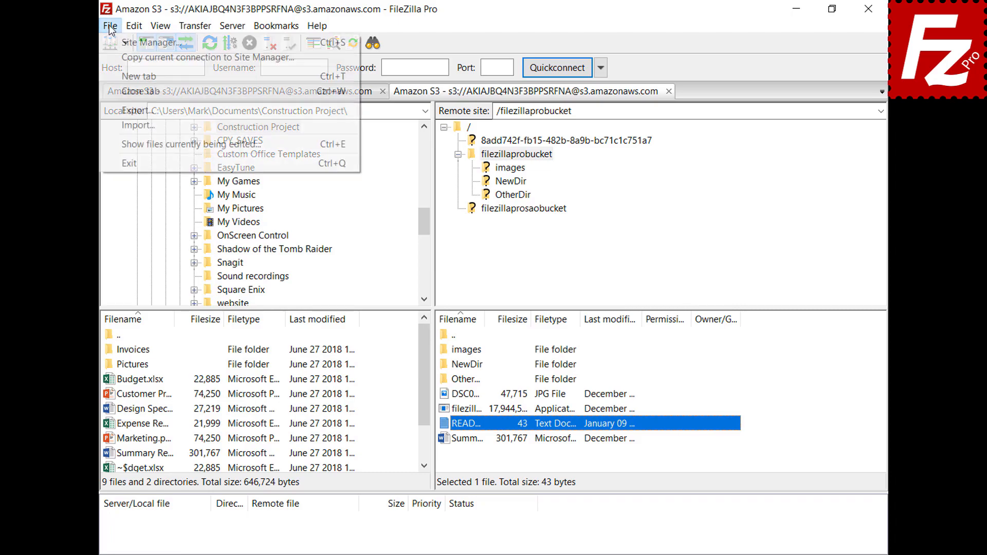
click(128, 144)
click(462, 248)
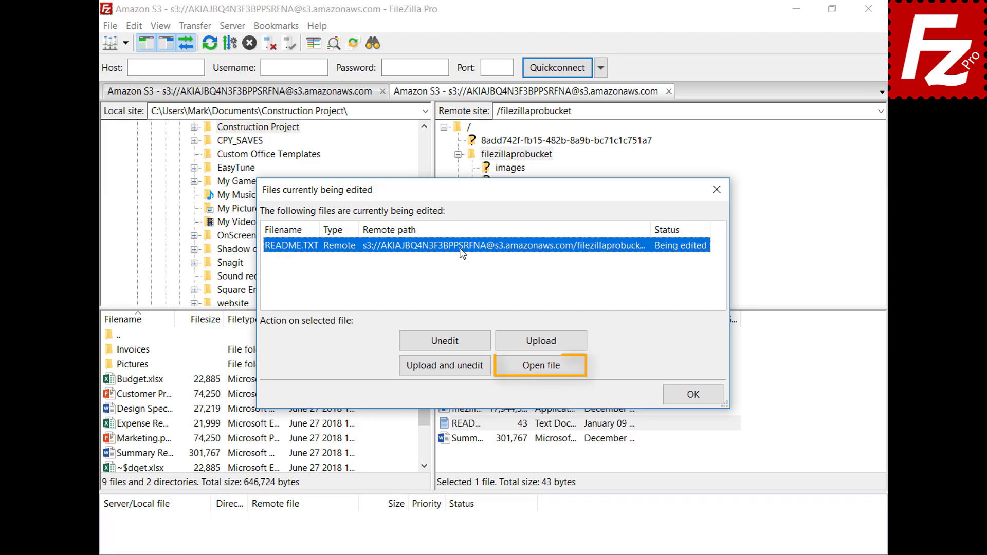
click(695, 395)
Step: Add a custom filetype association opening jpg files with C:\Windows\system32\mspaint.exe
click(135, 26)
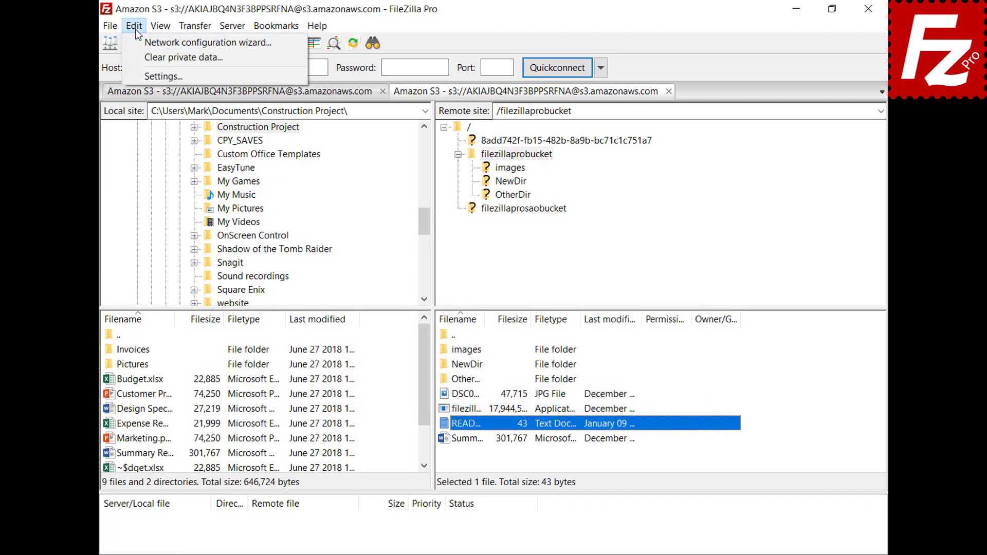
click(140, 77)
scroll(352, 230, down, 2)
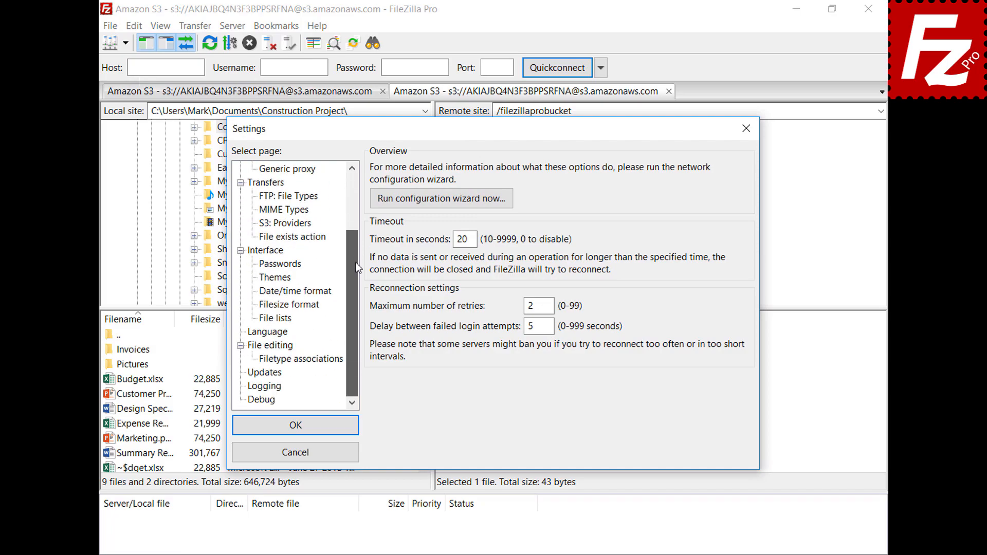
click(256, 347)
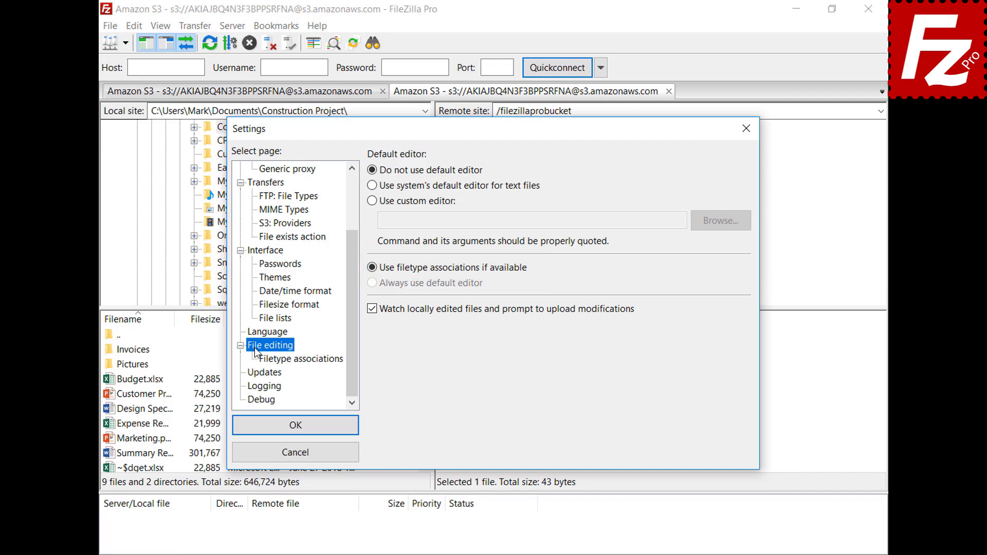
click(309, 361)
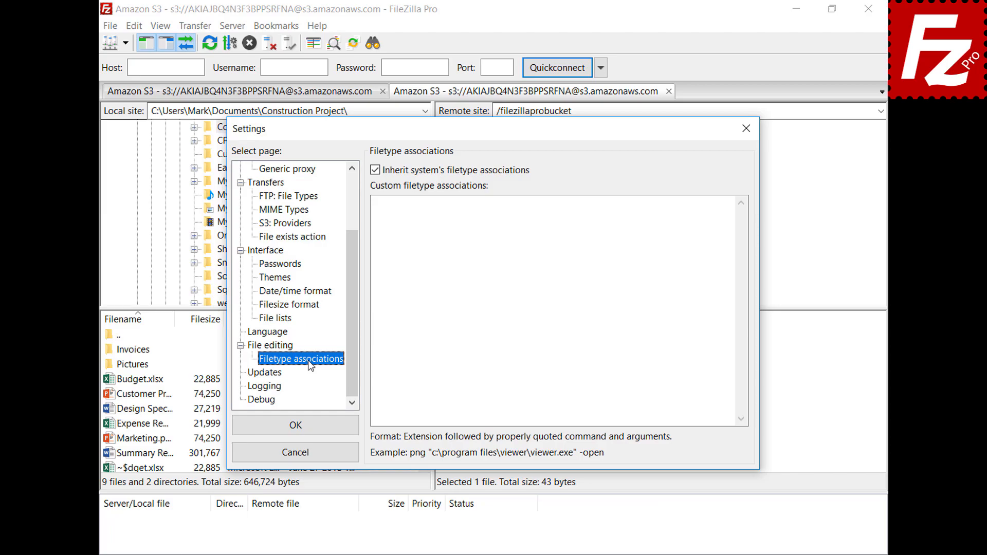
click(712, 214)
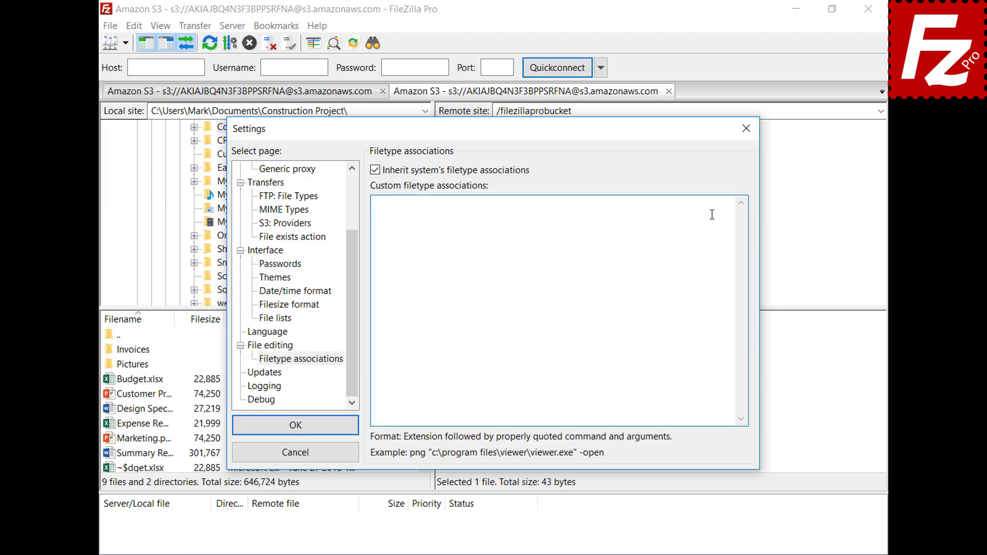
text(jpg "C:\Windows\system32\mspaint.exe")
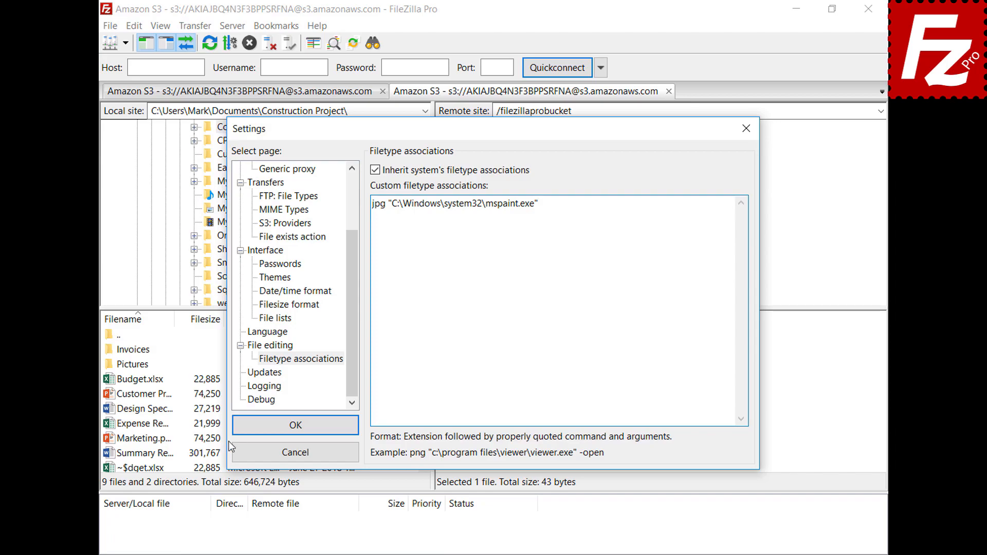
click(243, 432)
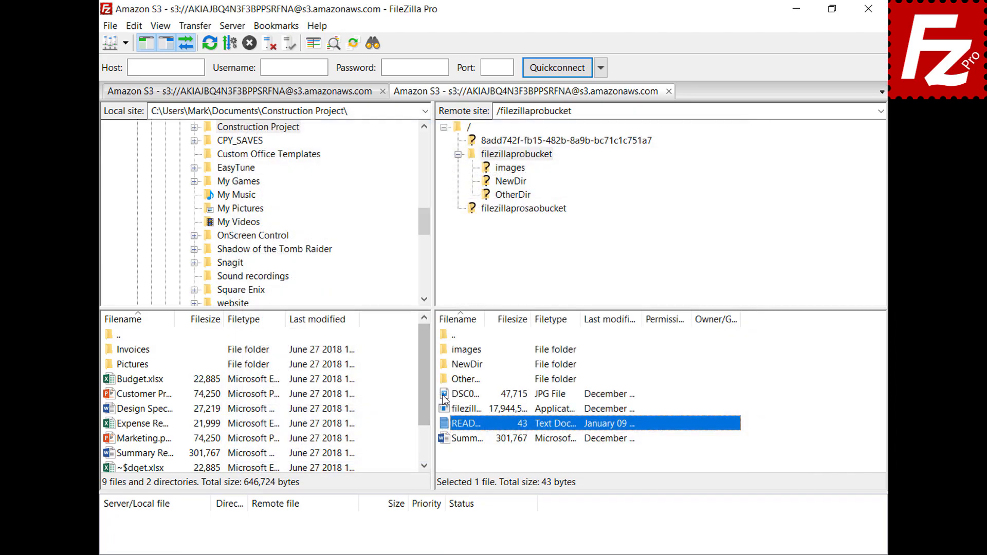
Step: Open the DSC jpg image from the bucket in Paint, then close Paint
right_click(443, 395)
click(461, 435)
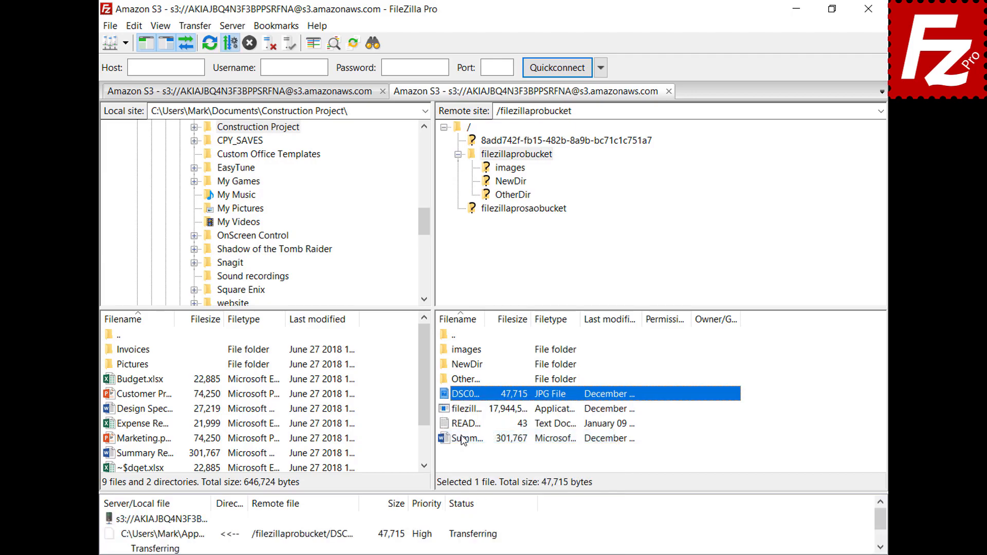
click(785, 70)
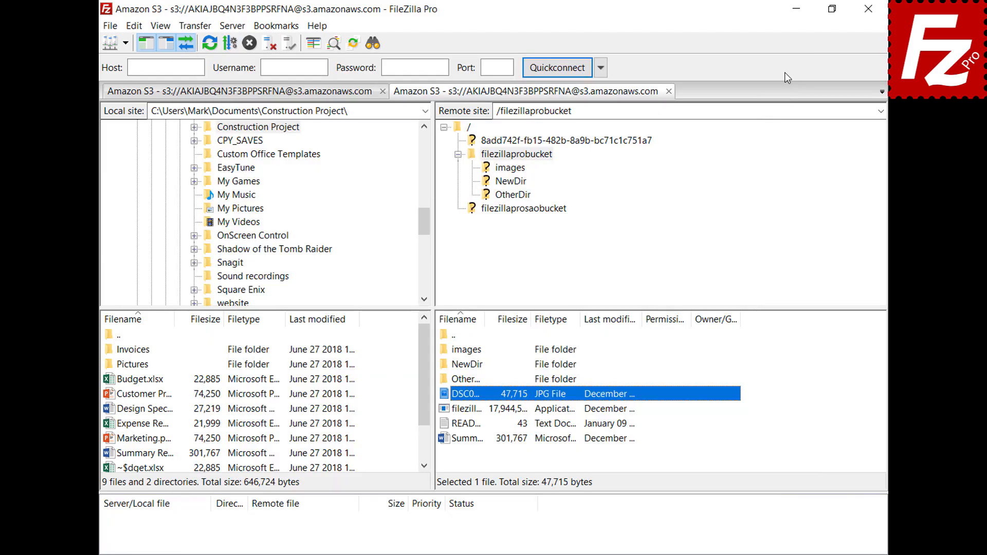
Step: Go back to the File editing page of the settings
click(133, 25)
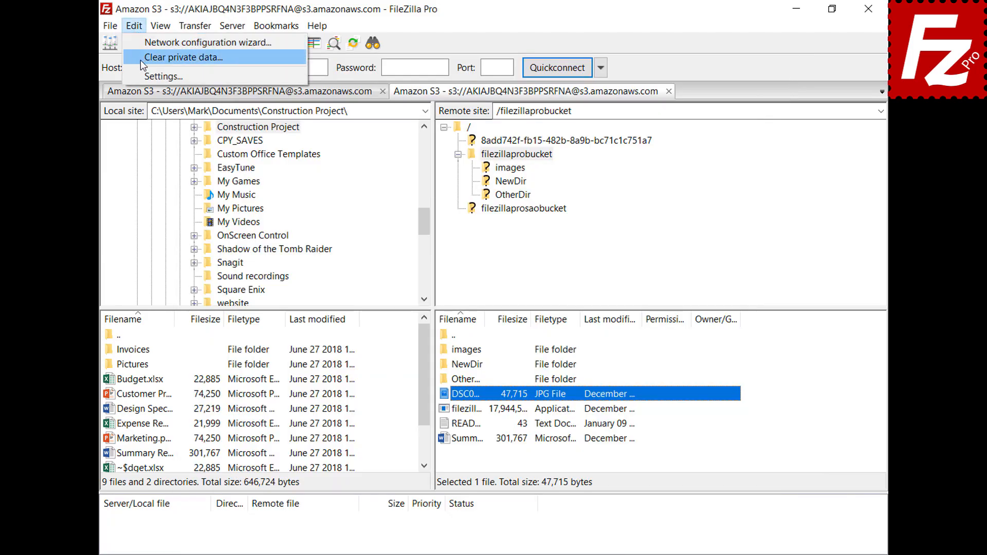
click(143, 76)
scroll(353, 203, down, 2)
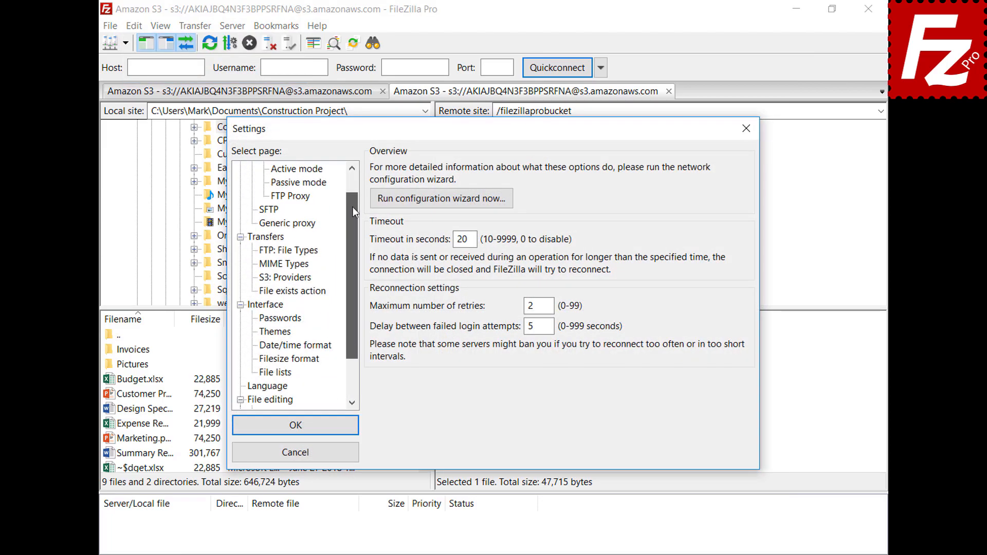
click(255, 348)
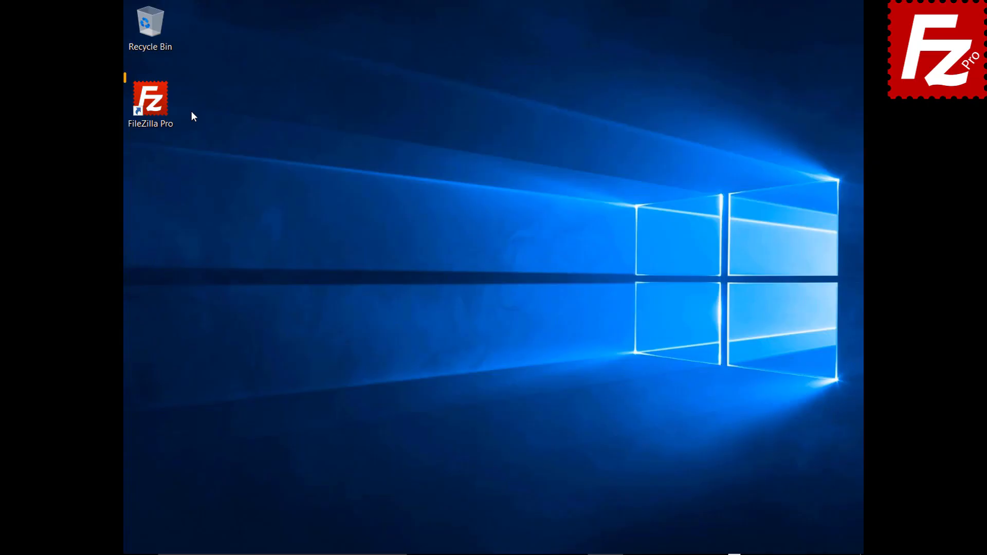
Step: Launch FileZilla Pro, connect to the saved FTP site, and start a new bookmark
double_click(156, 107)
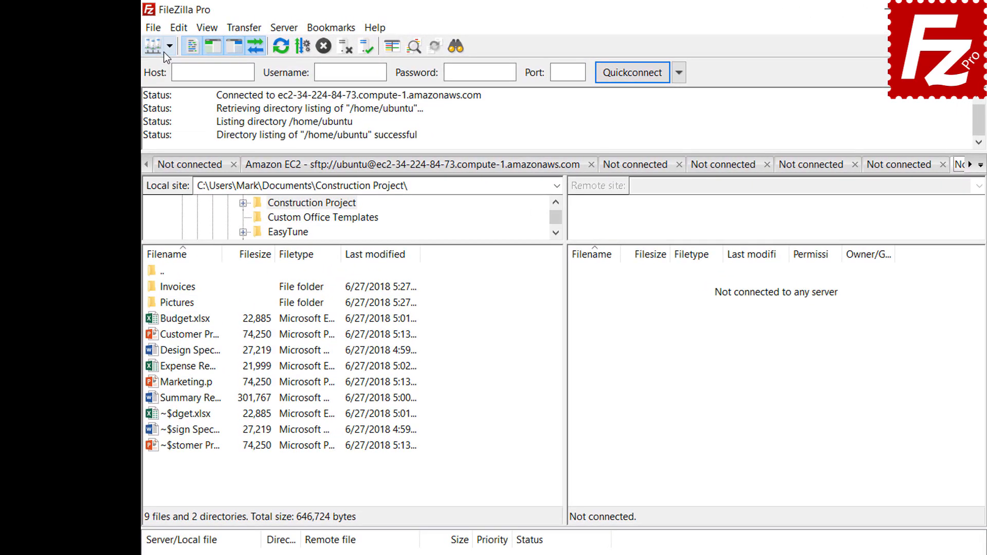
click(148, 41)
click(174, 66)
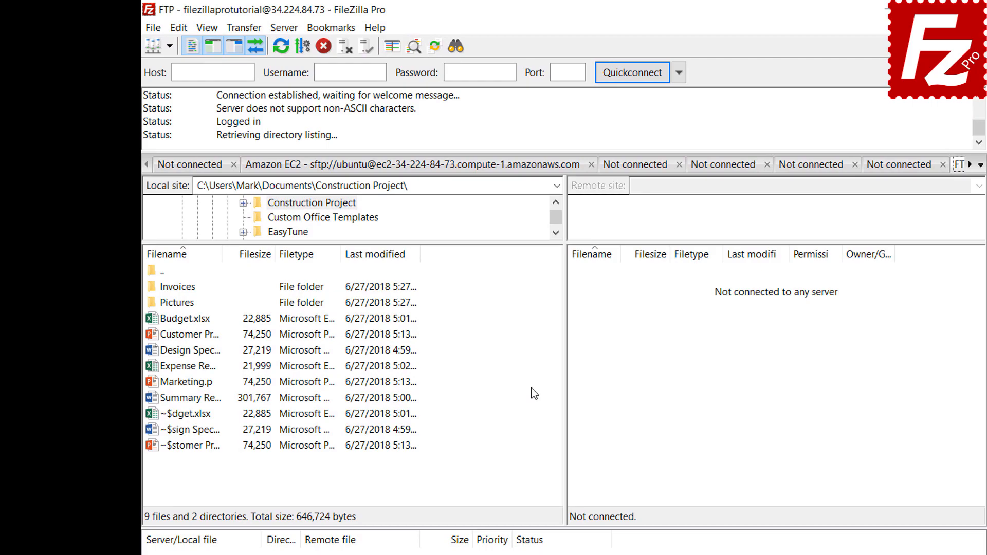
click(334, 33)
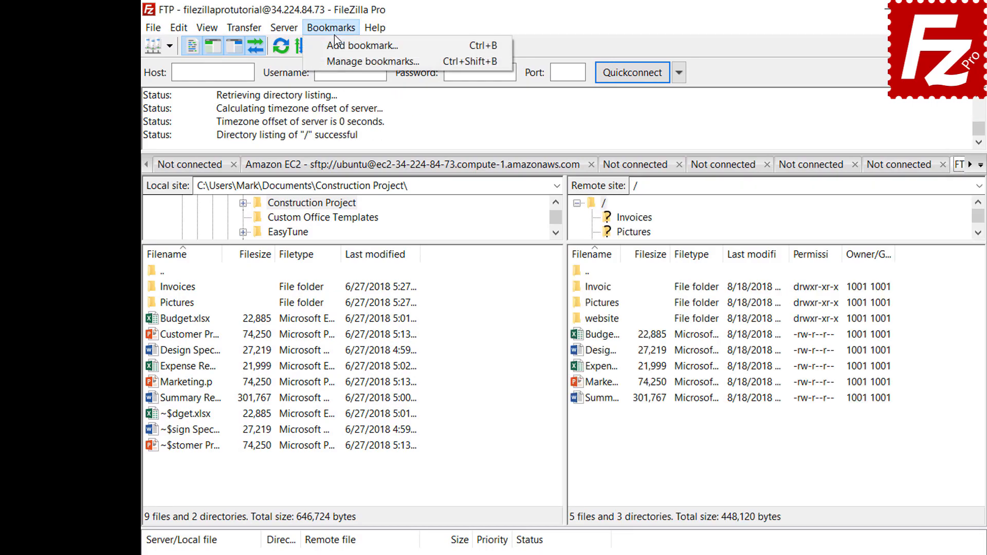
click(335, 48)
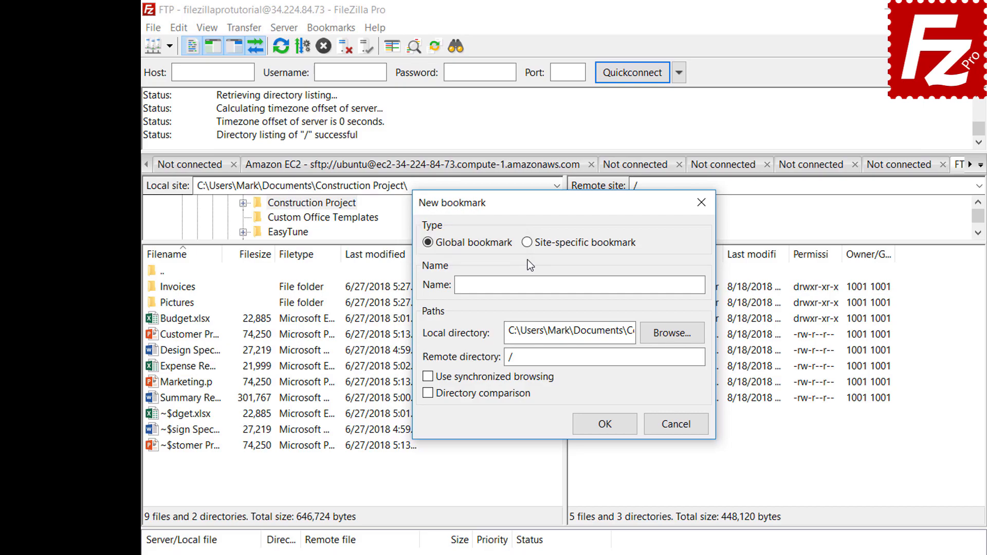
Step: Create the site-specific bookmark FTP-Pictures with the local Pictures folder and remote directory /Pictures
click(527, 243)
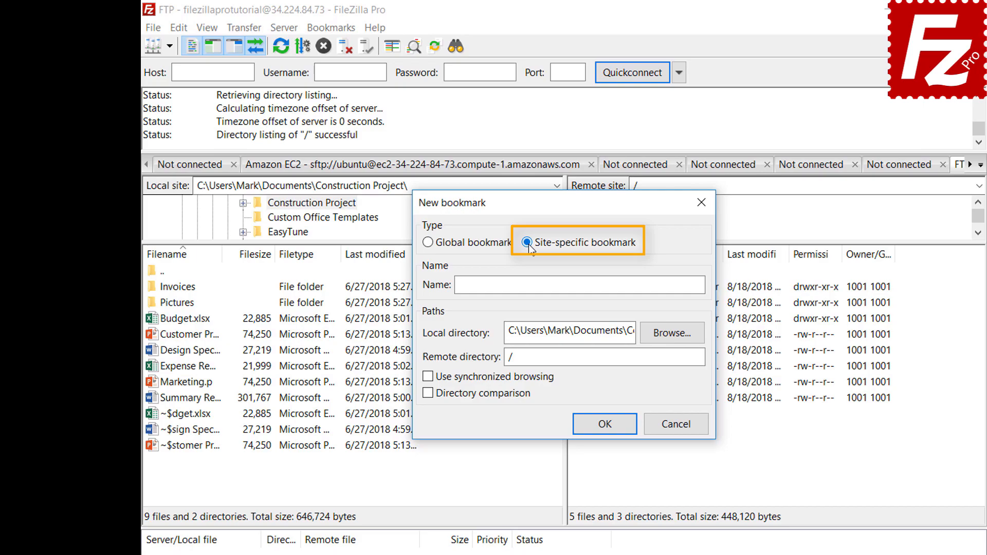
click(653, 282)
text(FTP)
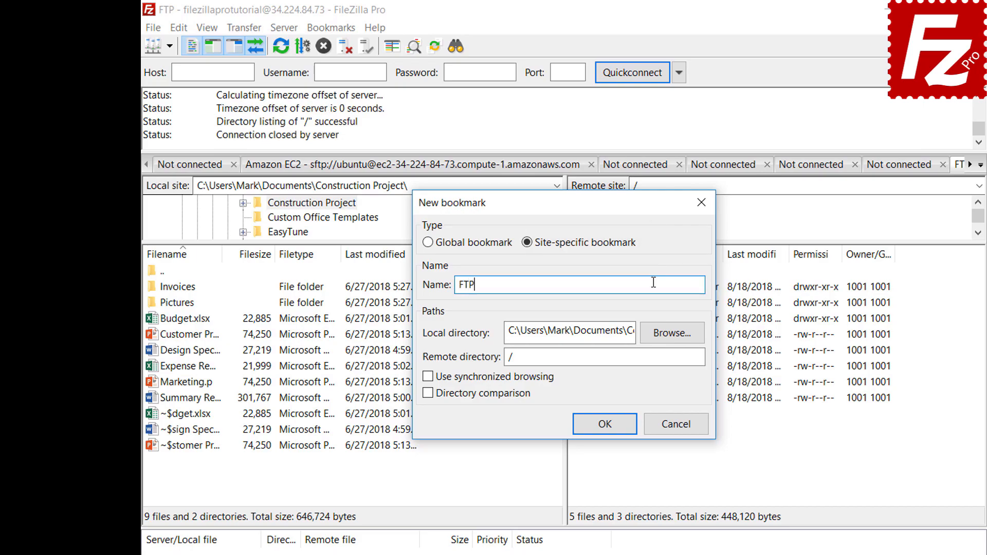
text(-Pictures)
click(674, 335)
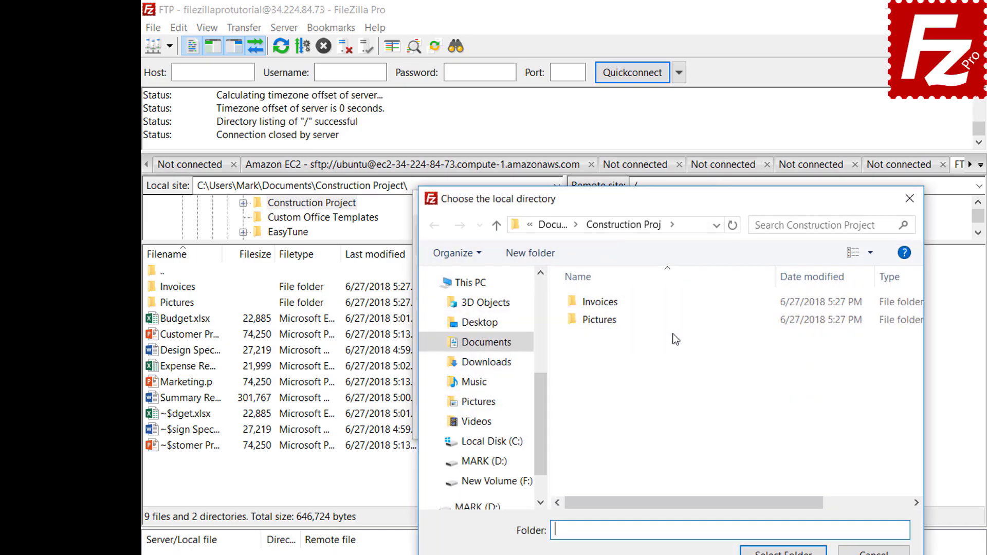
double_click(603, 323)
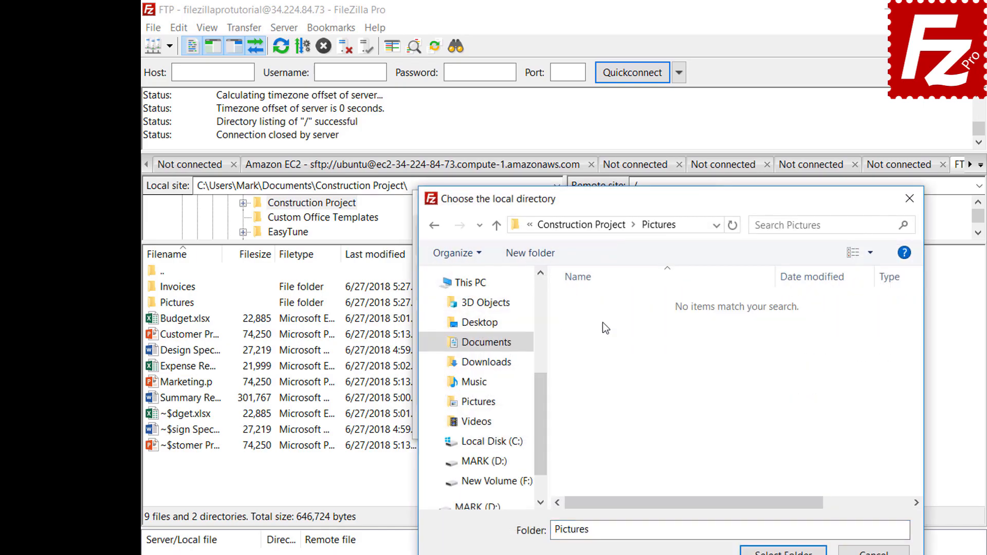
click(783, 550)
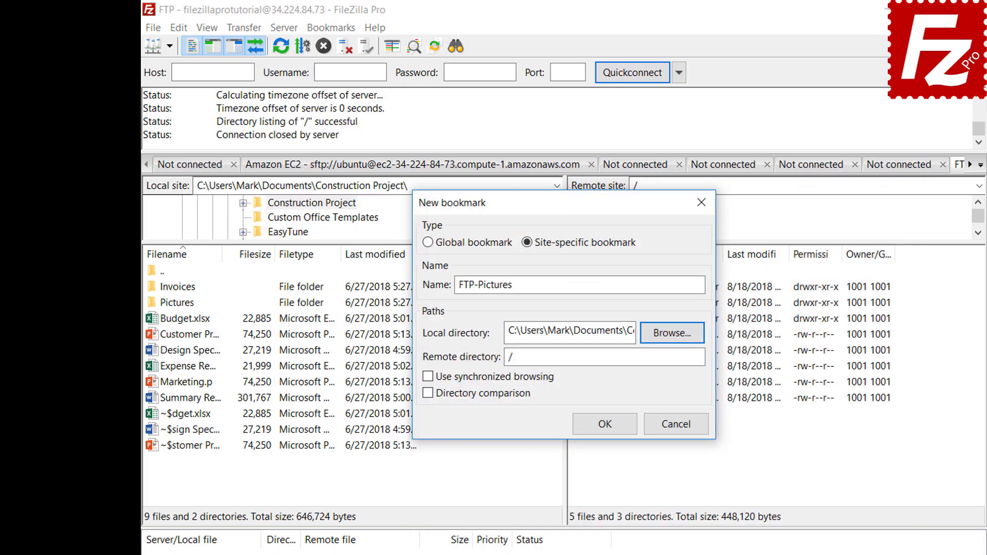
click(674, 360)
text(Pictures)
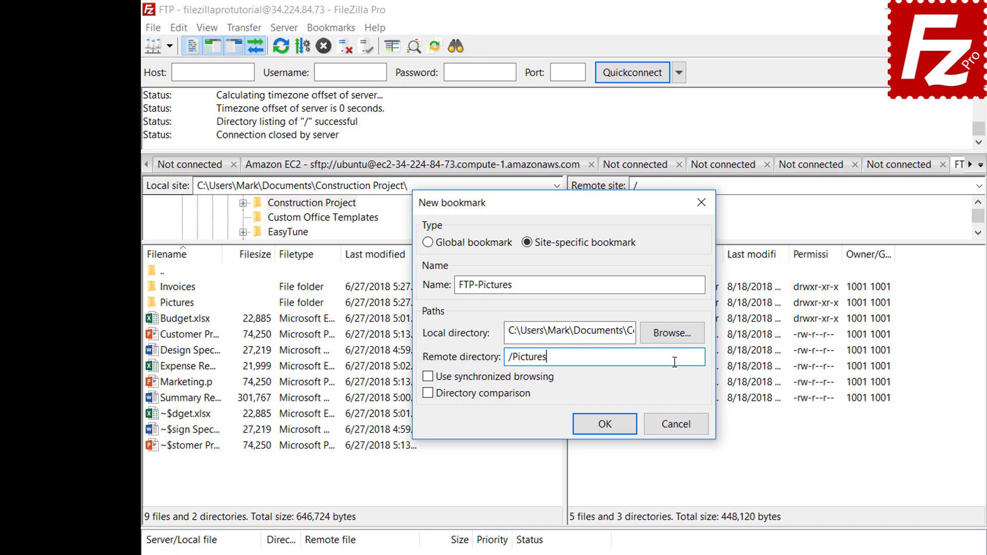
click(613, 430)
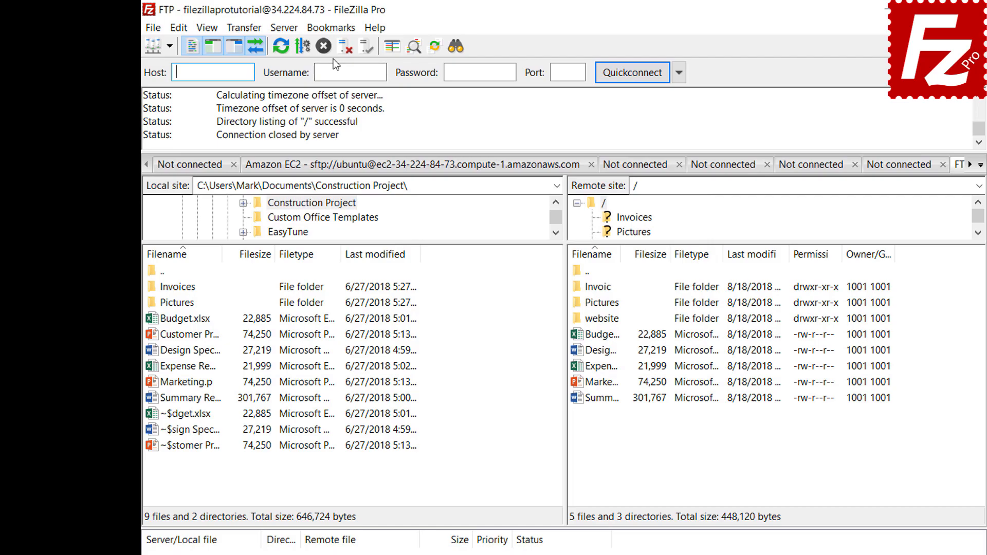
click(333, 29)
Step: Connect through the FTP-Pictures bookmark, disconnect, then reconnect to it from the Site Manager
click(333, 82)
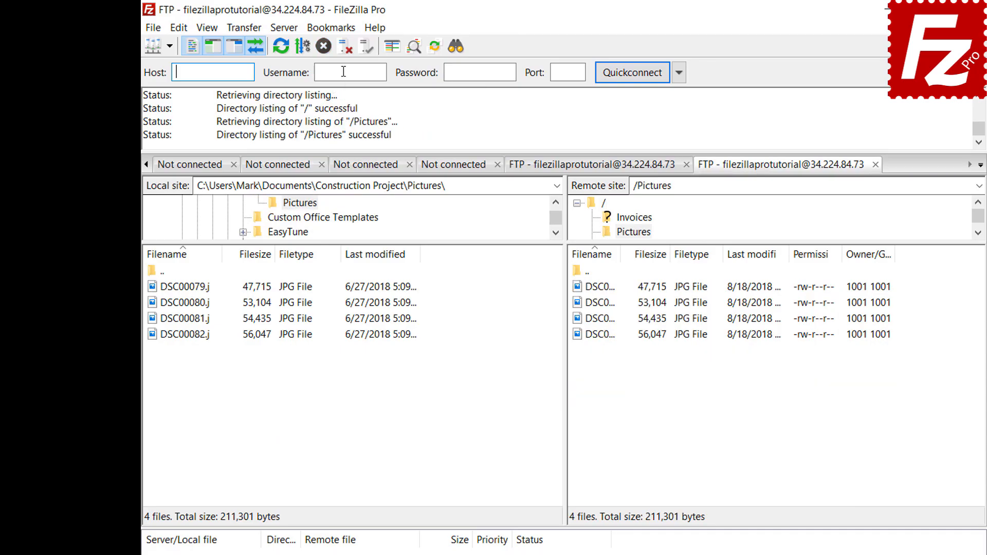
click(343, 51)
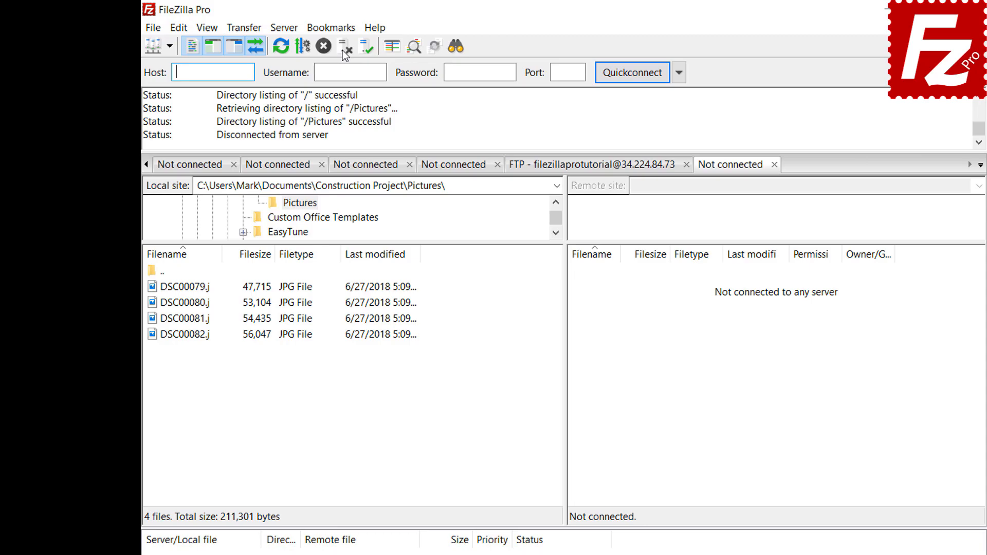
click(153, 28)
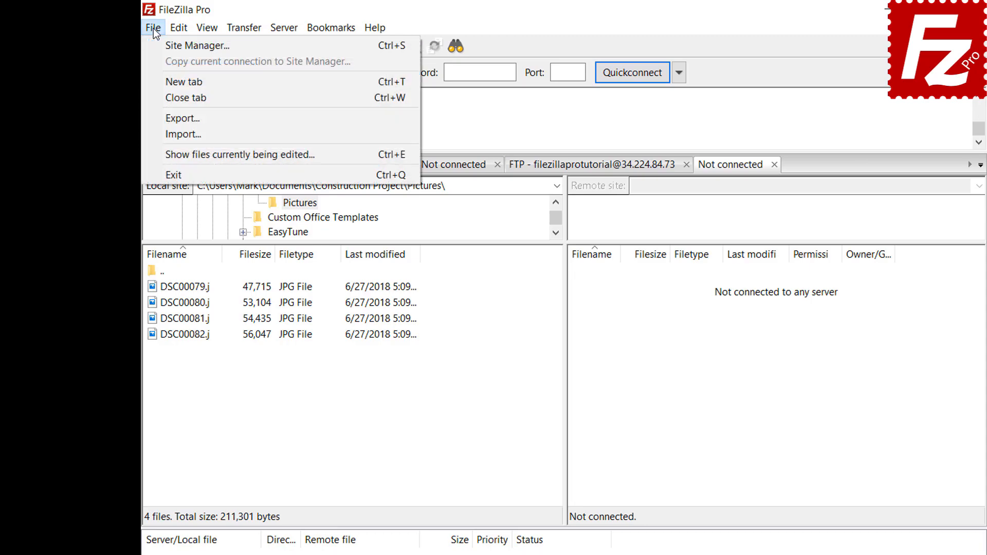
click(196, 46)
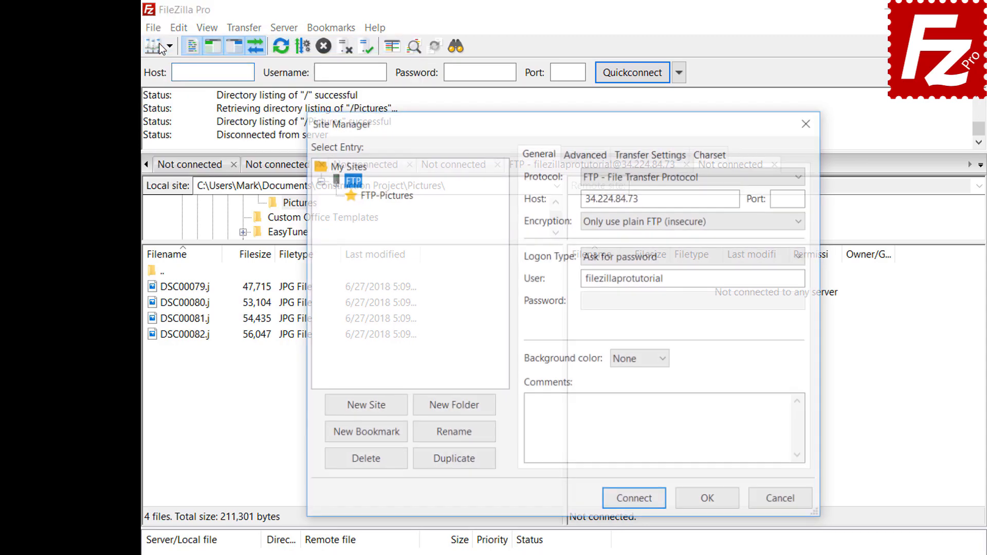
click(387, 200)
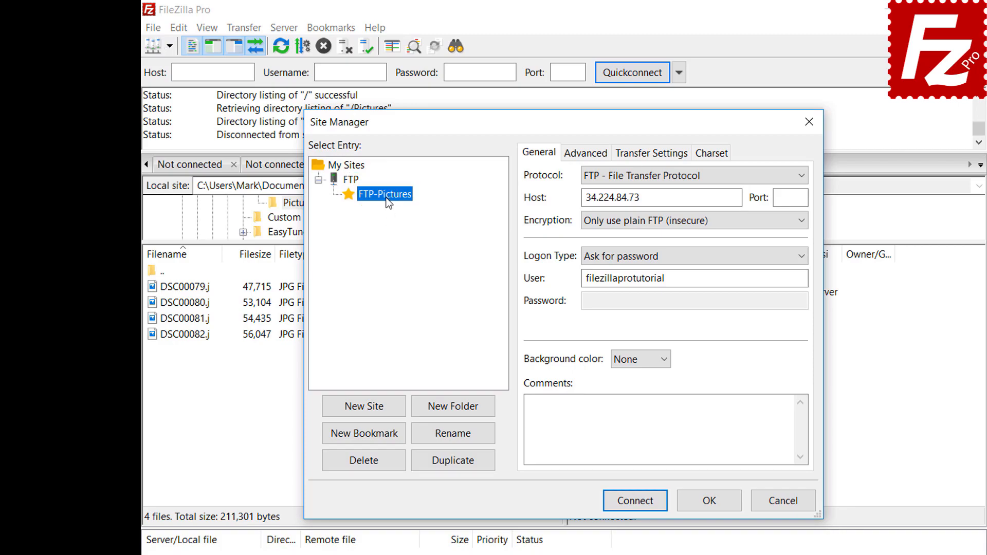
click(643, 504)
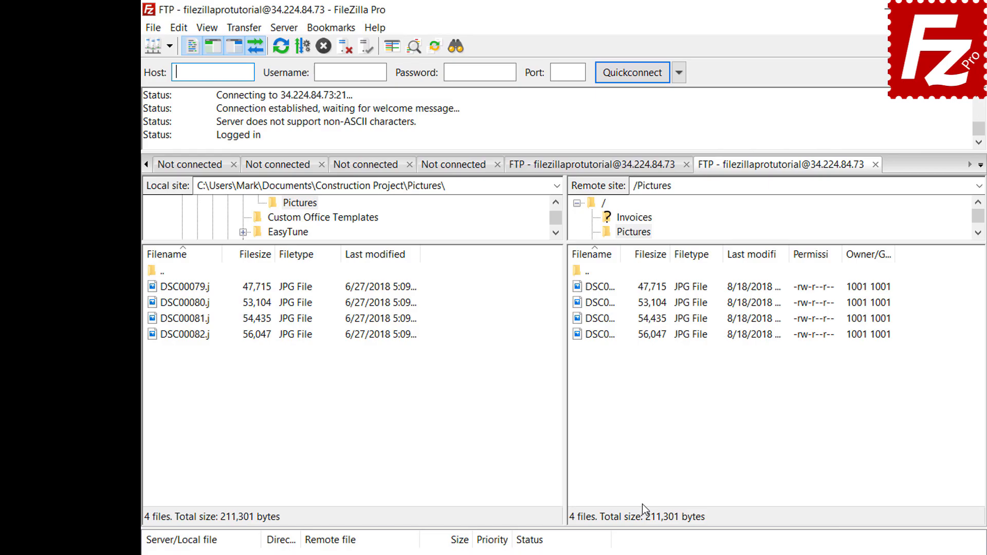
Step: Review the FTP-Pictures bookmark's saved directories in the bookmark manager
click(331, 27)
click(341, 61)
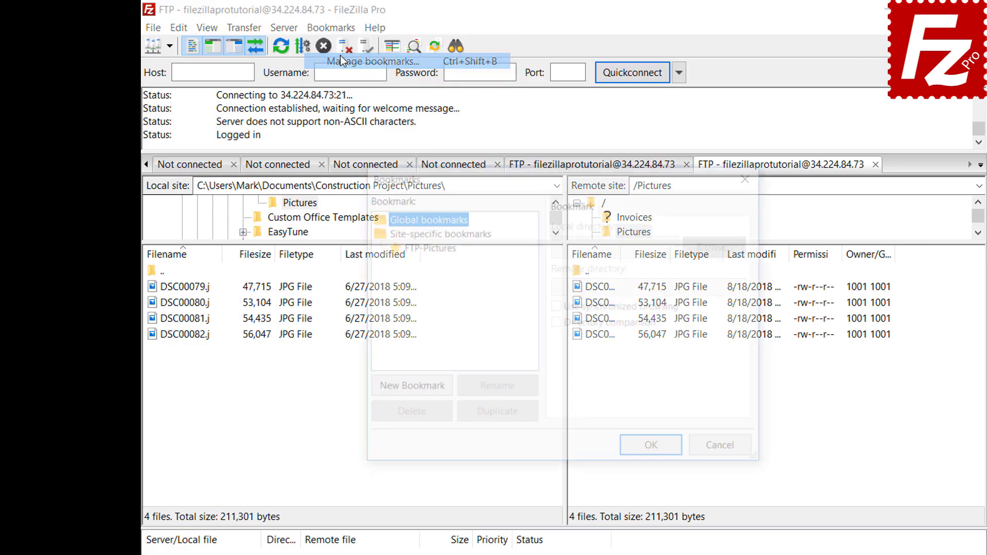
click(431, 247)
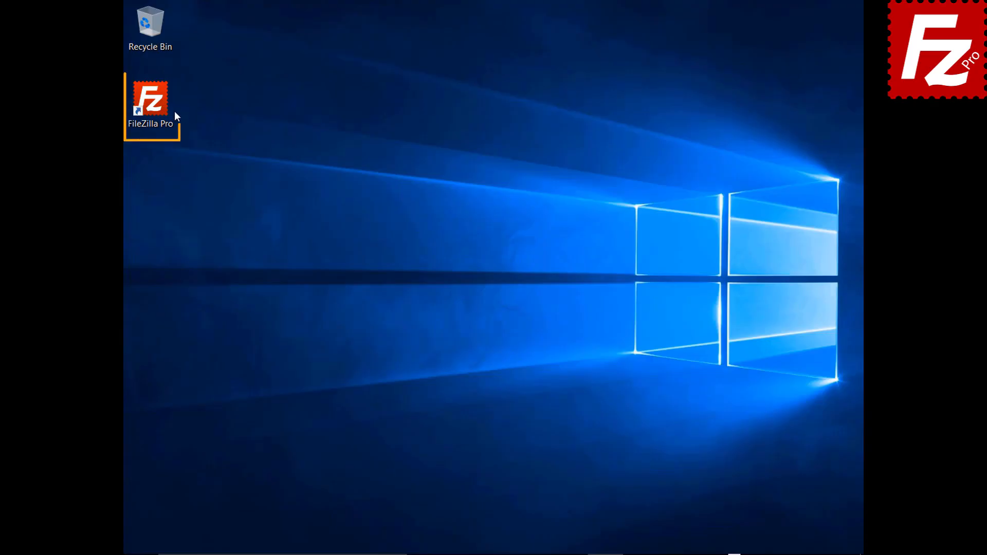
Step: Launch FileZilla Pro and connect to the saved Amazon S3 site
double_click(156, 106)
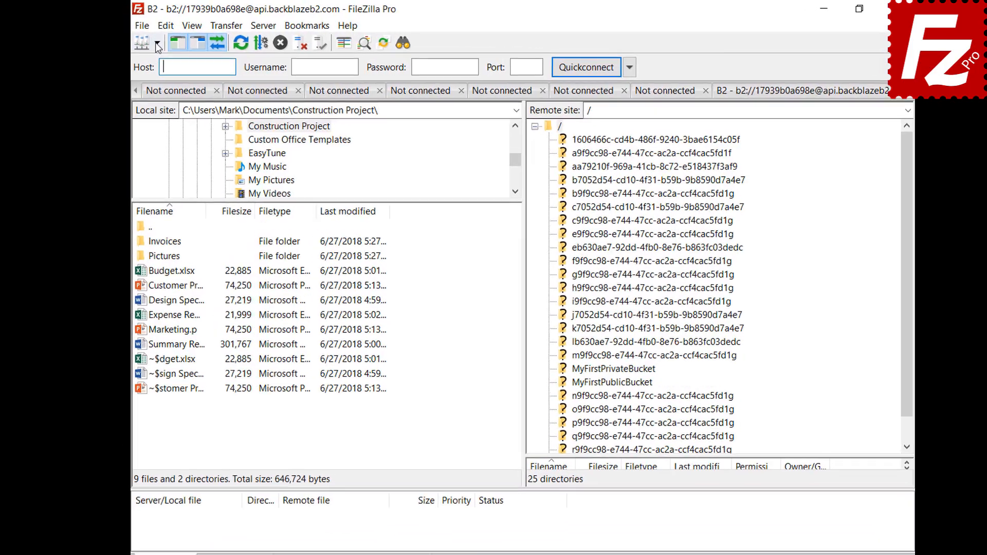
click(162, 44)
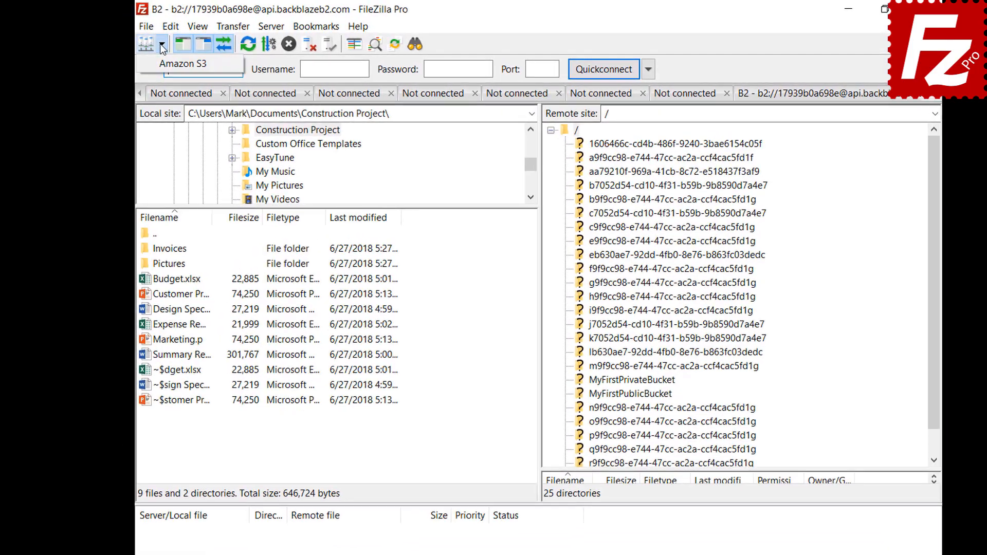
click(162, 64)
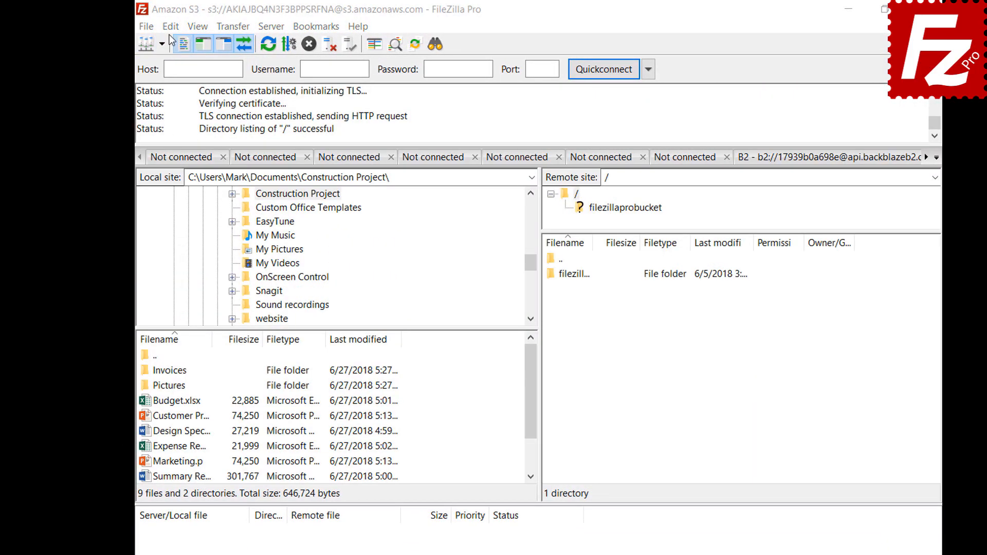
Step: Show the file-pane layout choices on the Interface settings page
click(170, 27)
click(173, 80)
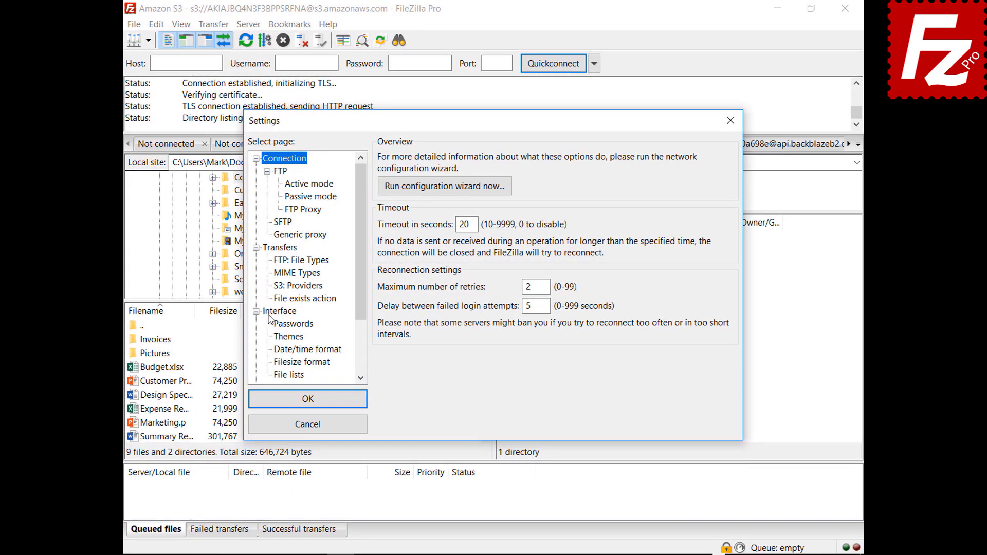
click(269, 313)
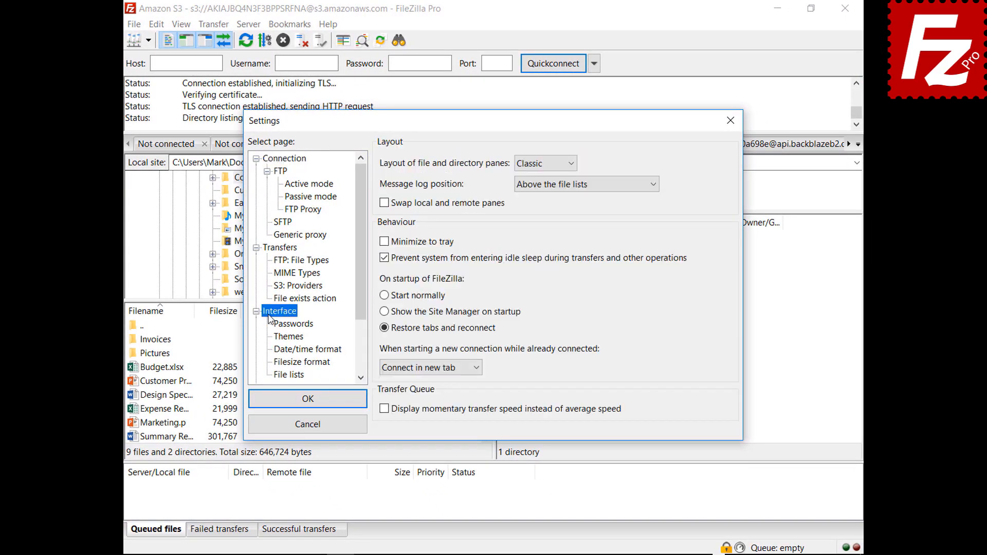
click(544, 165)
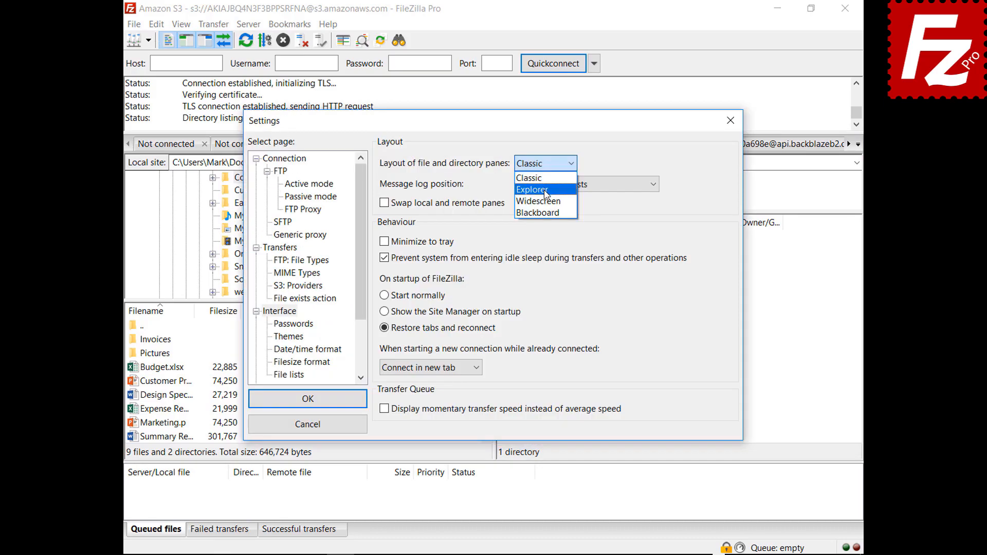
Step: Preview the Explorer and Widescreen file pane layouts in Interface settings
click(535, 188)
drag(498, 126, 515, 553)
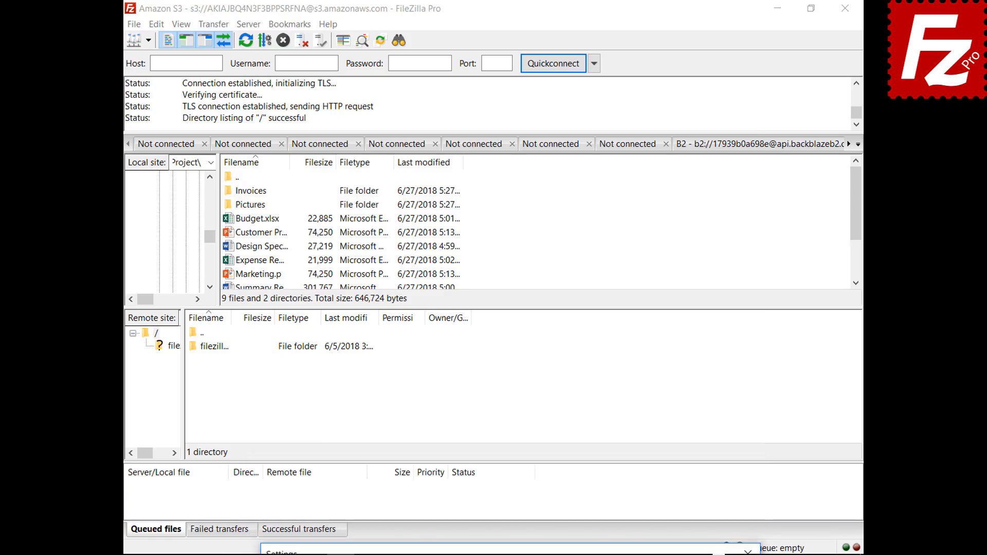
drag(515, 551, 489, 118)
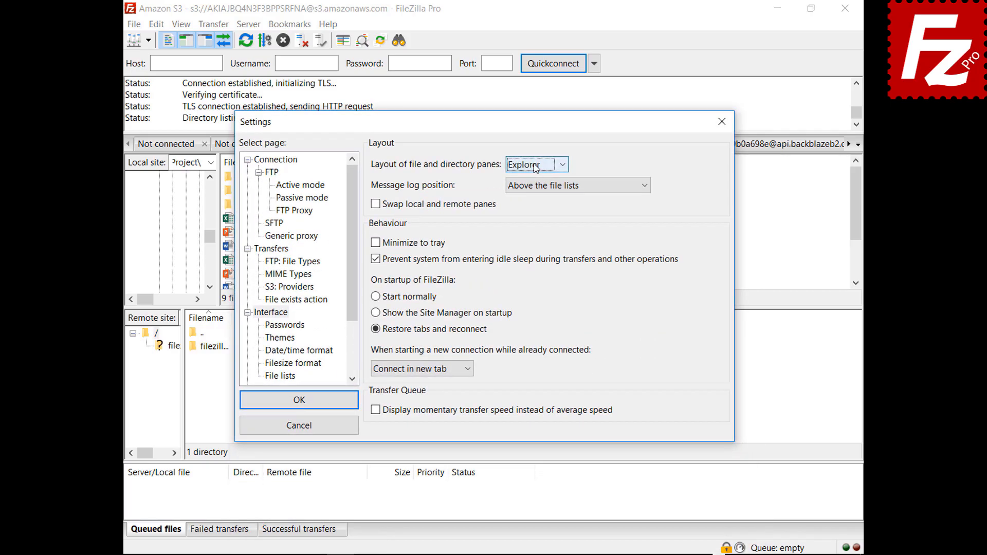
click(537, 165)
click(535, 203)
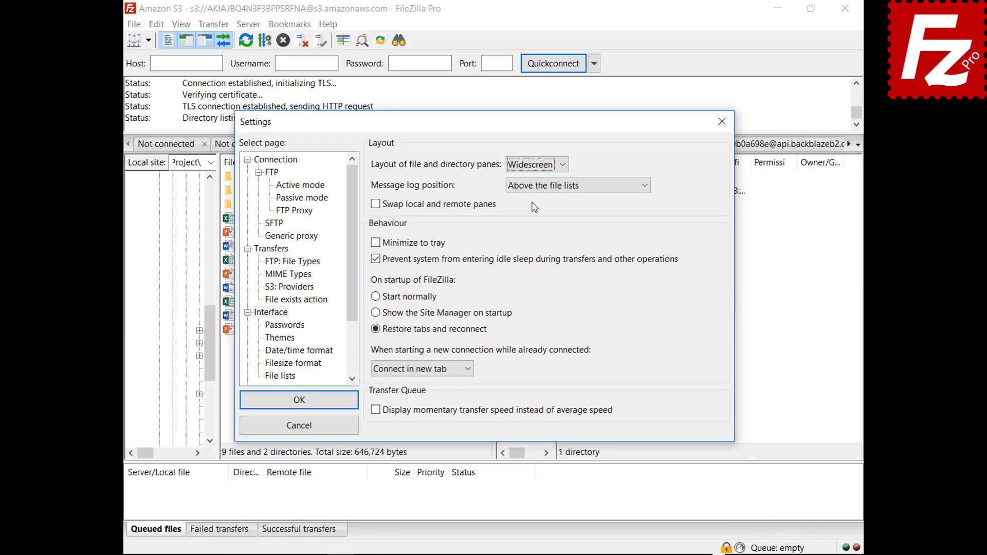
mouse_move(498, 131)
mouse_down()
mouse_move(523, 554)
mouse_move(491, 132)
mouse_up()
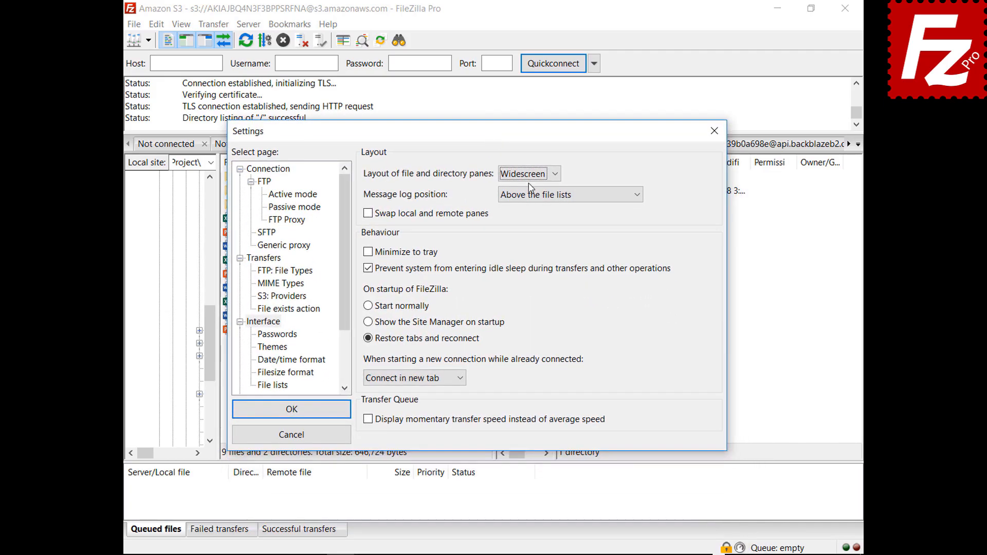
Step: Preview the Blackboard file pane layout
click(529, 175)
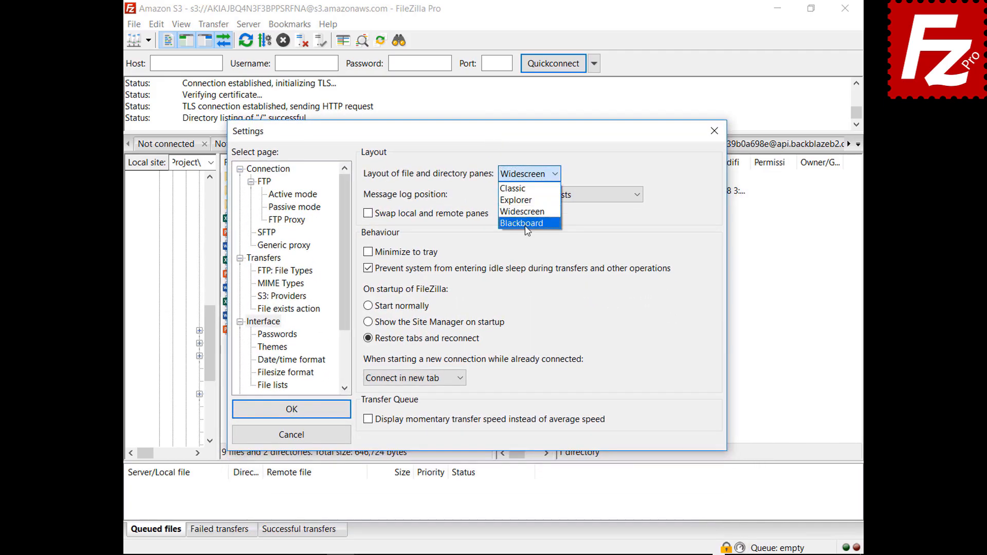
click(525, 224)
drag(478, 135, 480, 552)
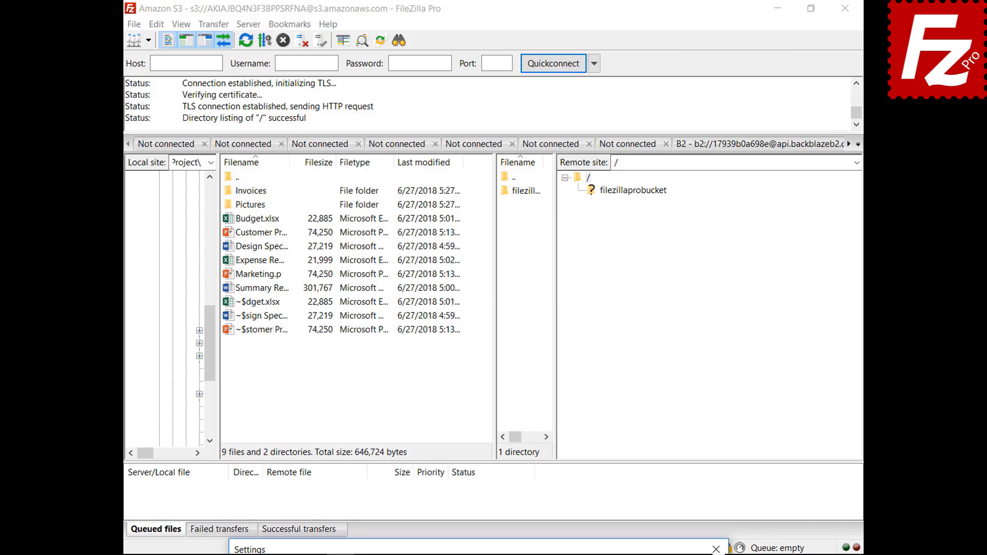
drag(479, 549, 479, 135)
Step: Restore the Classic layout and place the message log next to the transfer queue
click(504, 184)
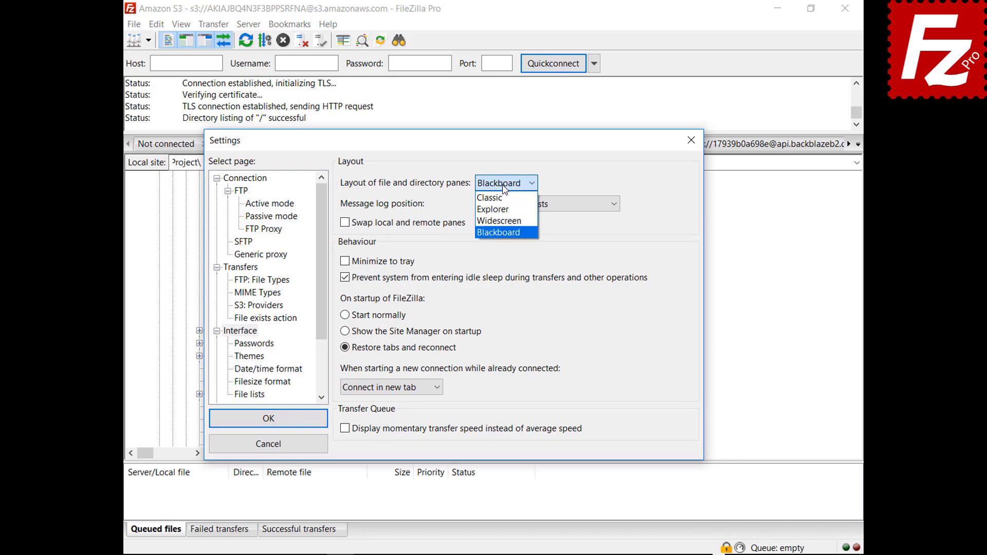
click(501, 198)
click(530, 208)
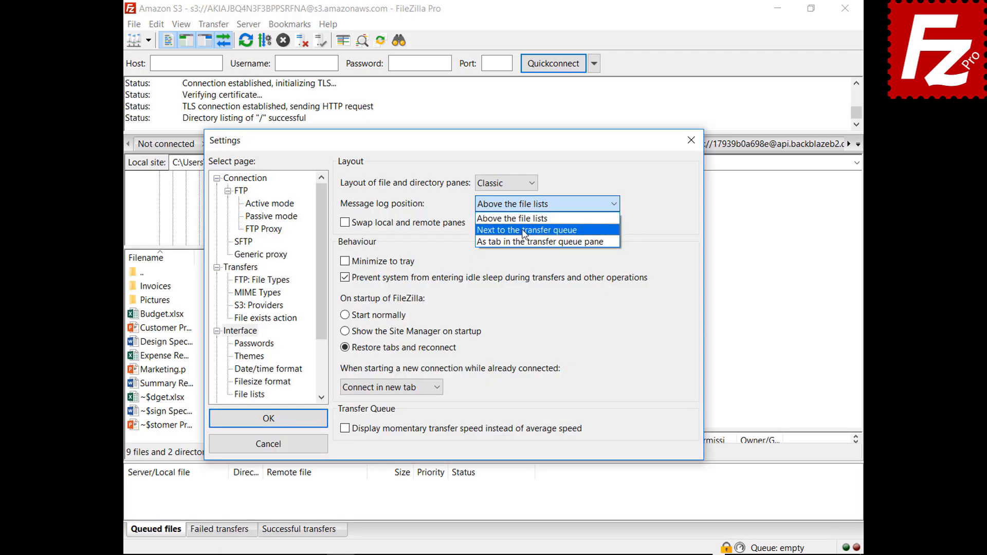
click(524, 231)
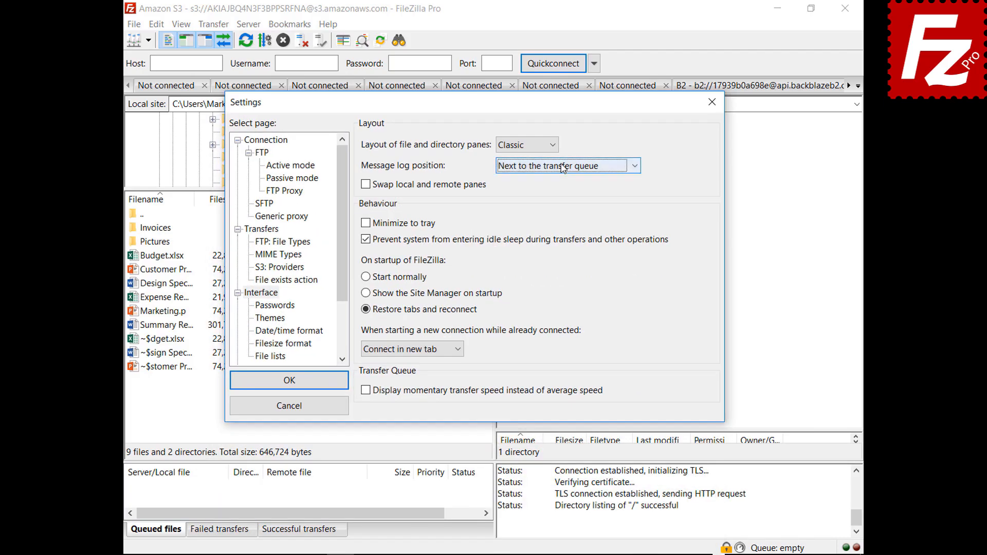
Step: Show the message log as a transfer-queue tab, enable Minimize to tray, save, and minimize FileZilla
click(562, 166)
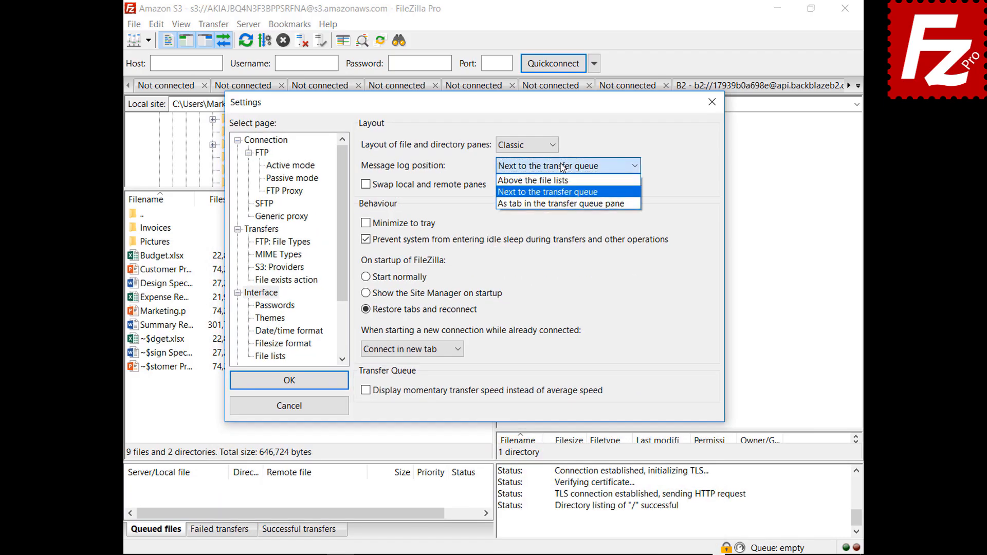
click(560, 203)
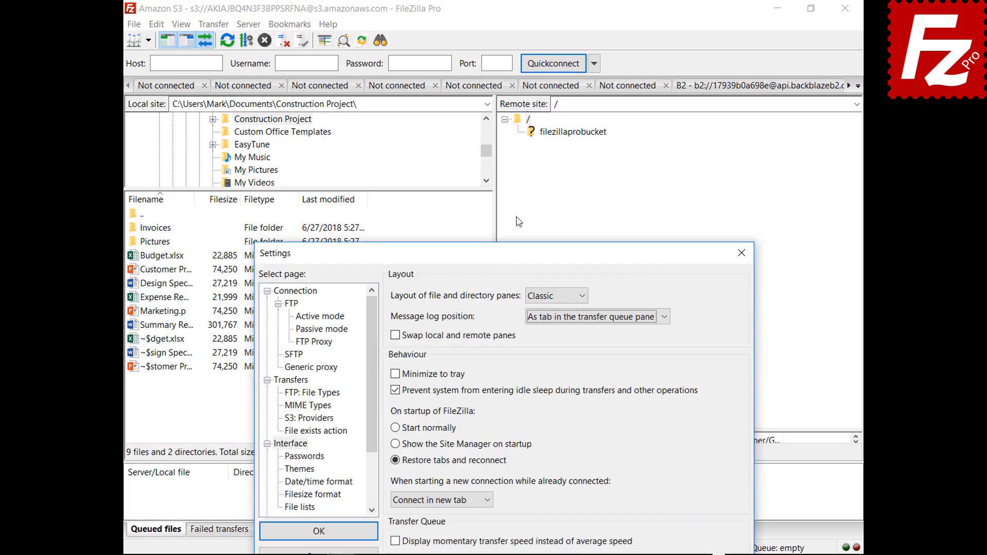
click(395, 253)
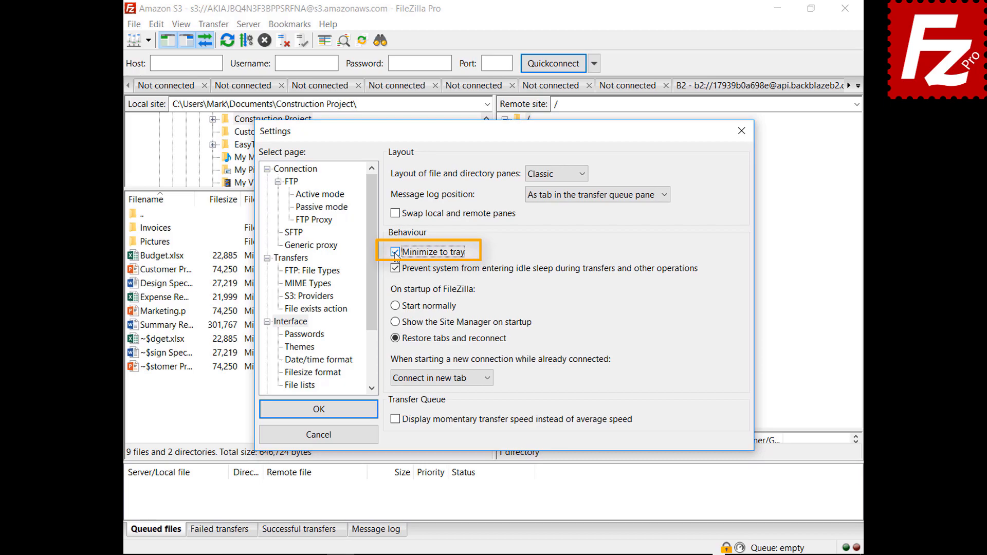
click(318, 409)
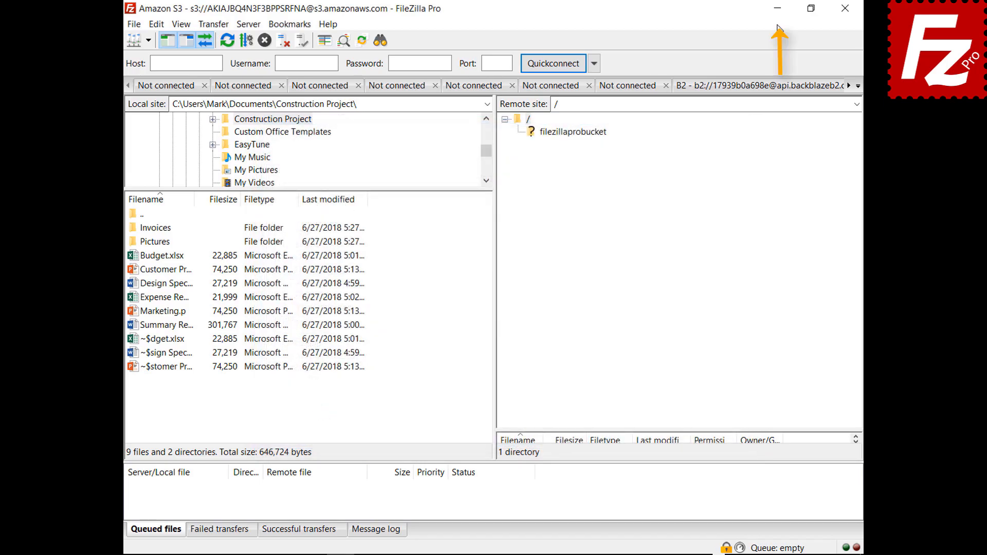
click(777, 8)
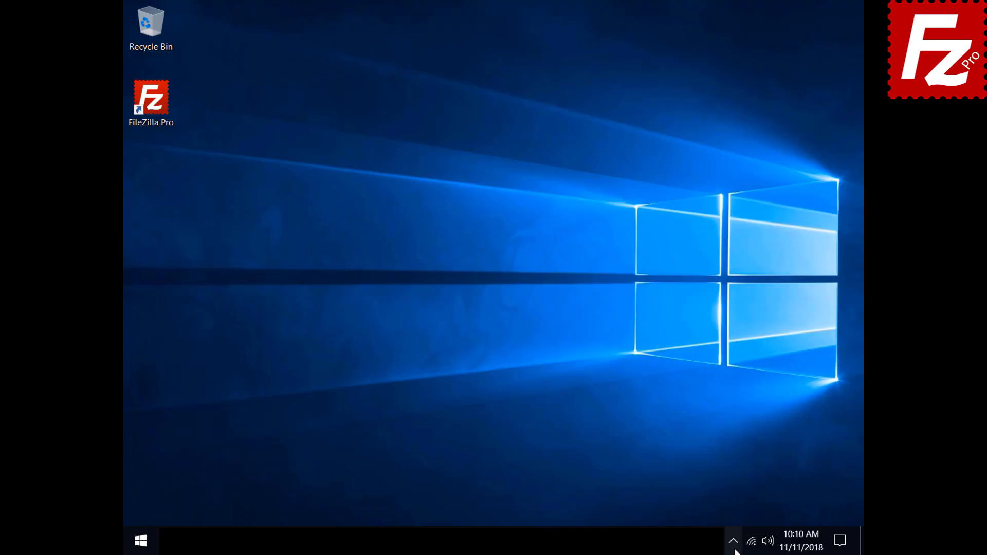
Step: Restore FileZilla from the hidden tray icons and reopen Edit > Settings
click(734, 541)
click(744, 514)
click(157, 25)
click(162, 70)
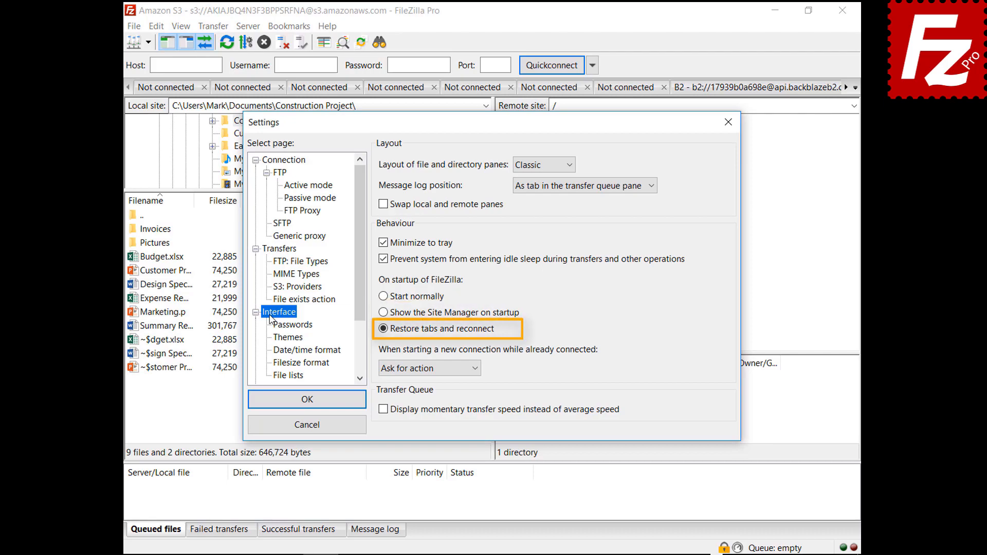
Step: Make new connections made while already connected open in the current tab
click(424, 369)
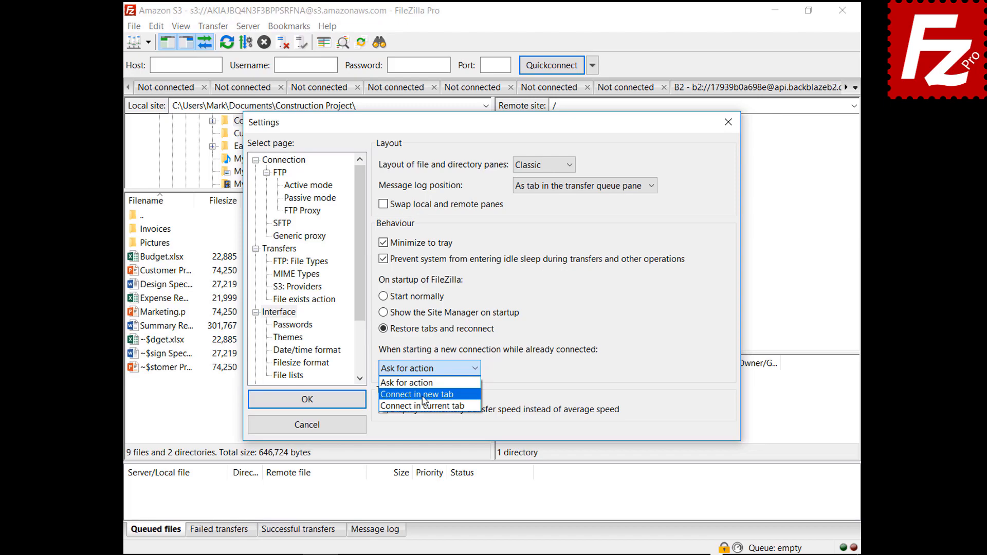
click(423, 394)
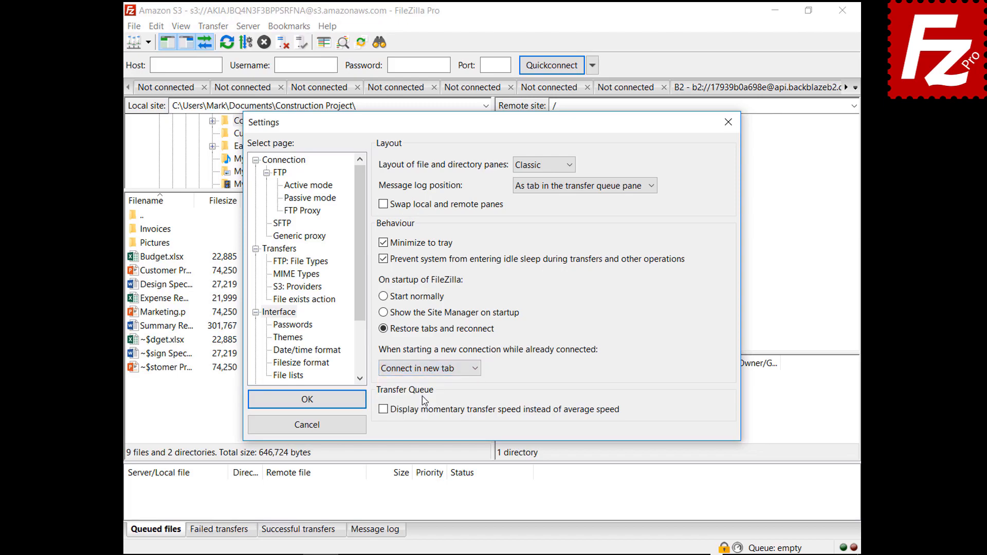
click(427, 368)
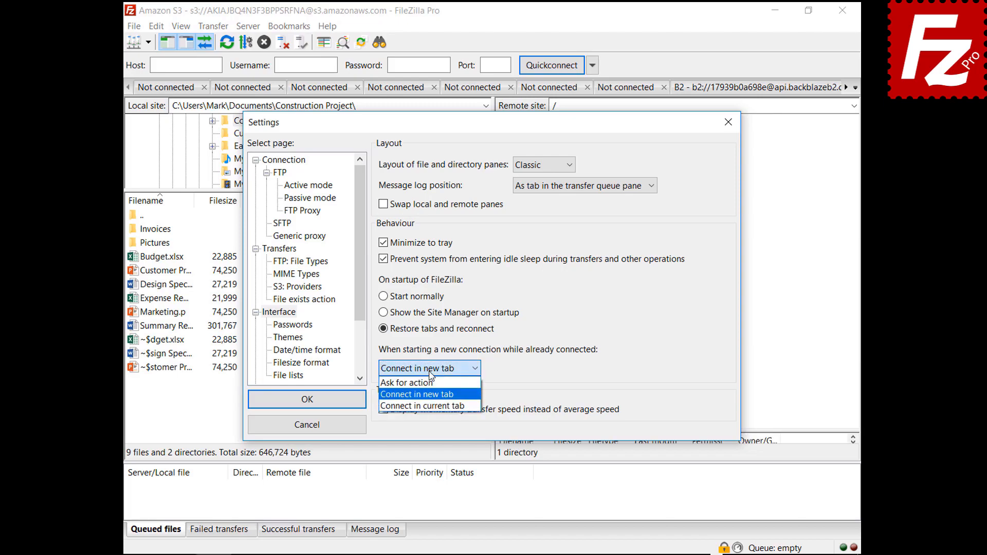
click(435, 407)
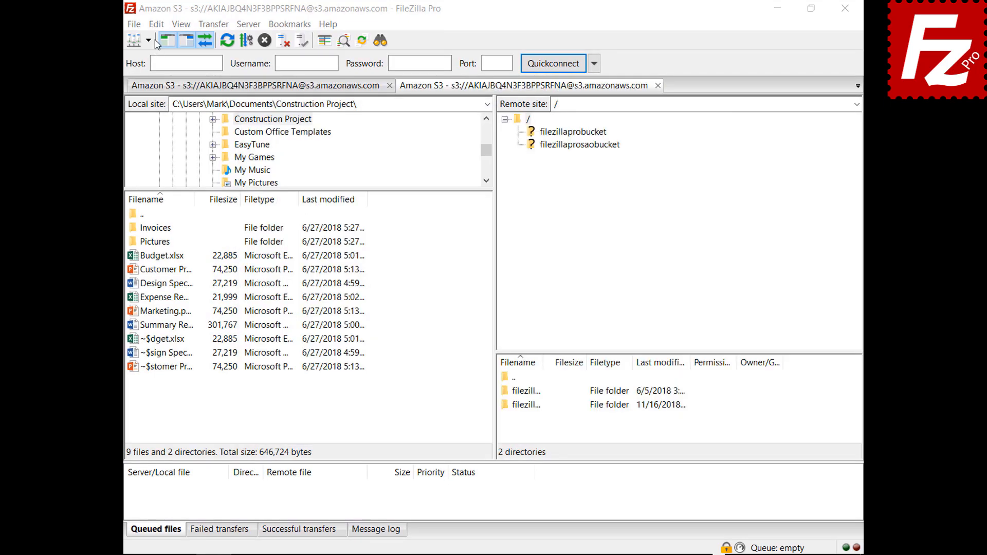
Step: In Date/time format, set custom date %B %d %Y and custom time %H:%M:%S, then save
click(157, 26)
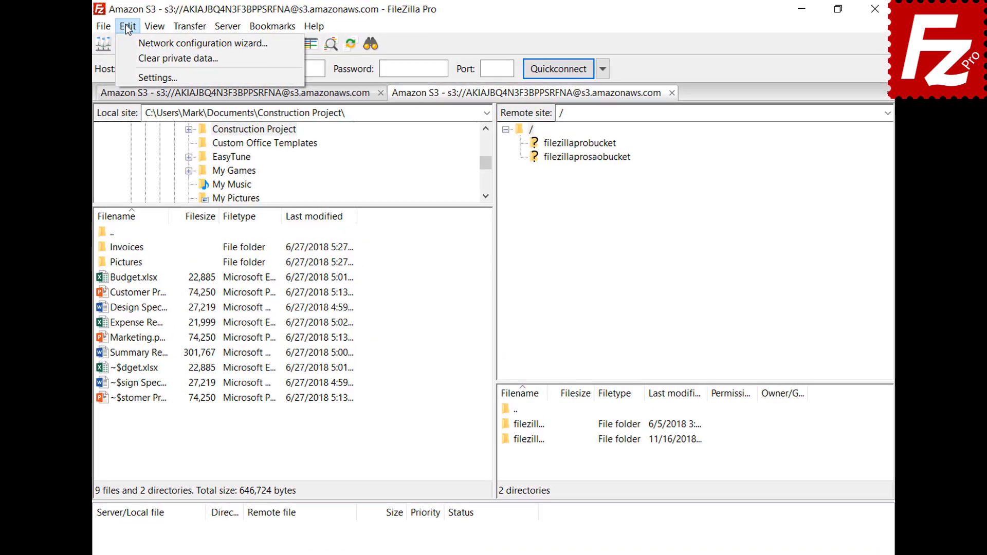
click(133, 80)
click(278, 380)
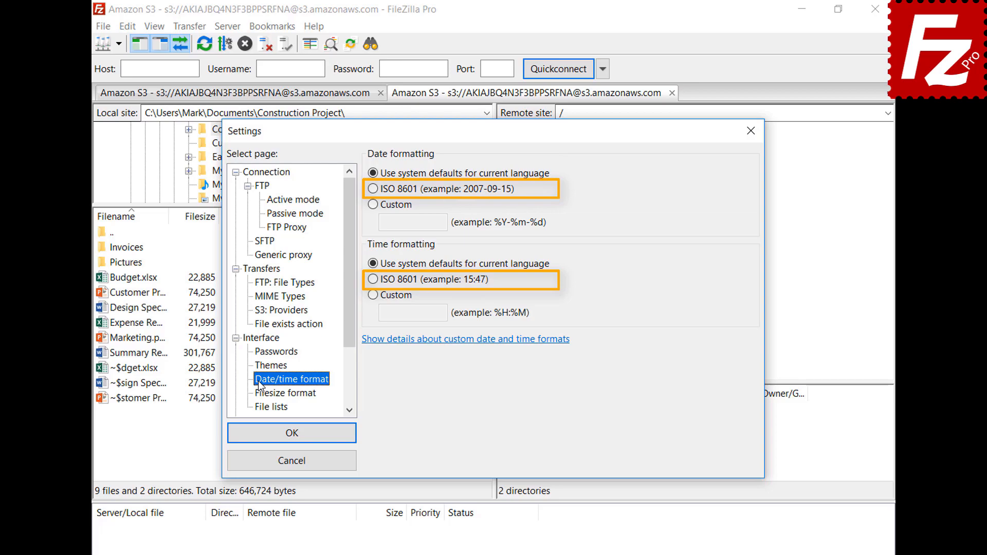
click(373, 205)
text(%B %d %Y)
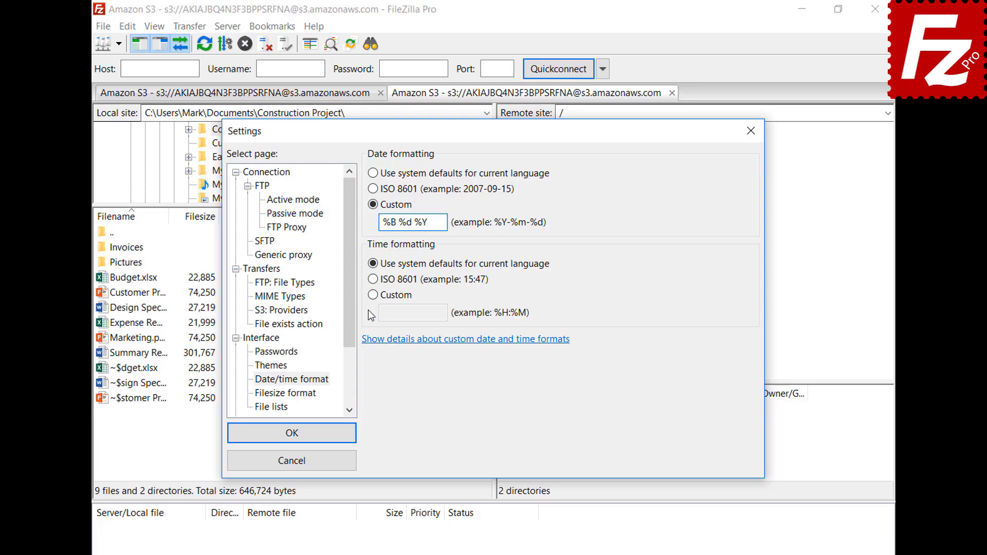
click(374, 295)
click(447, 313)
text(%H:%M:%S)
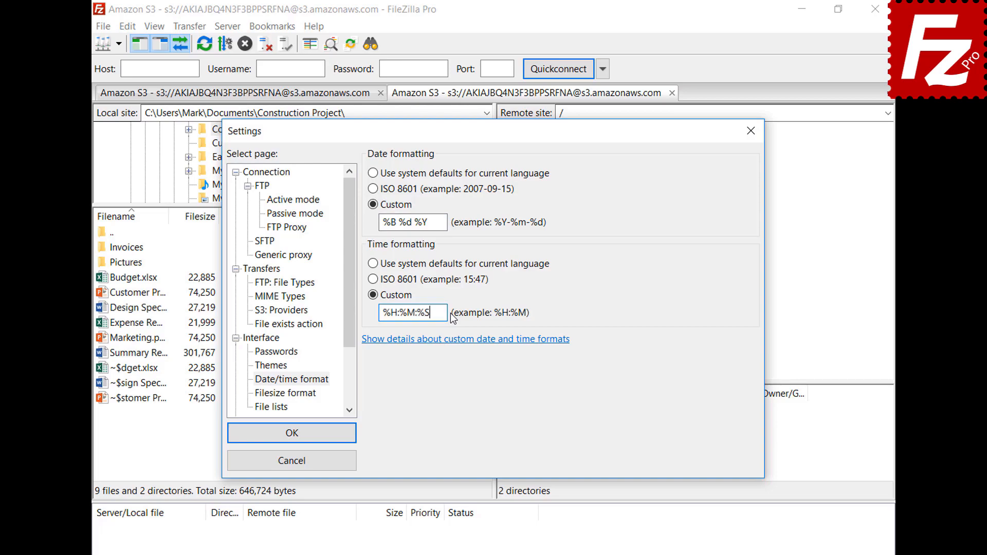
click(292, 433)
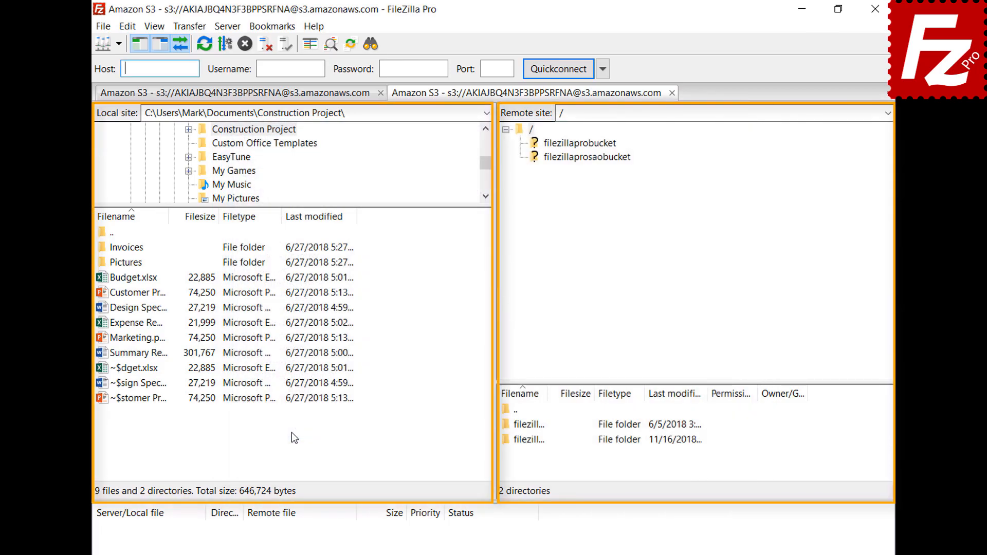
click(128, 29)
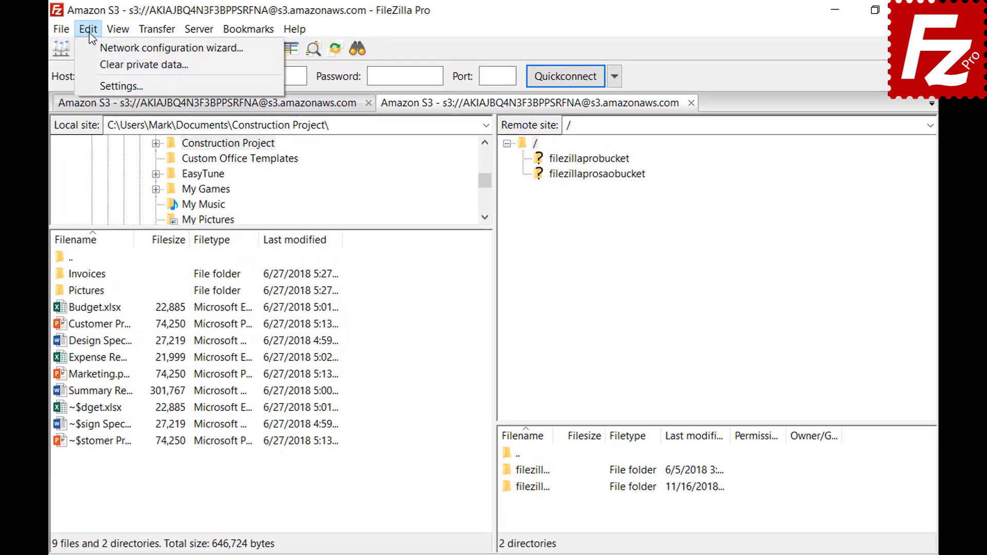
Step: Under Filesize format, keep thousands separators, choose decimal SI prefixes, and set 2 decimal places
click(94, 81)
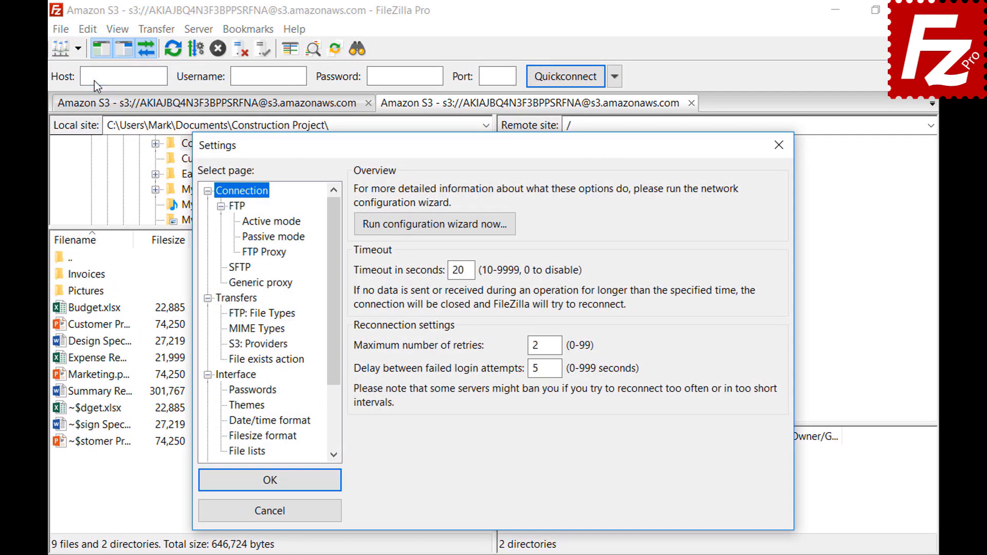
click(232, 441)
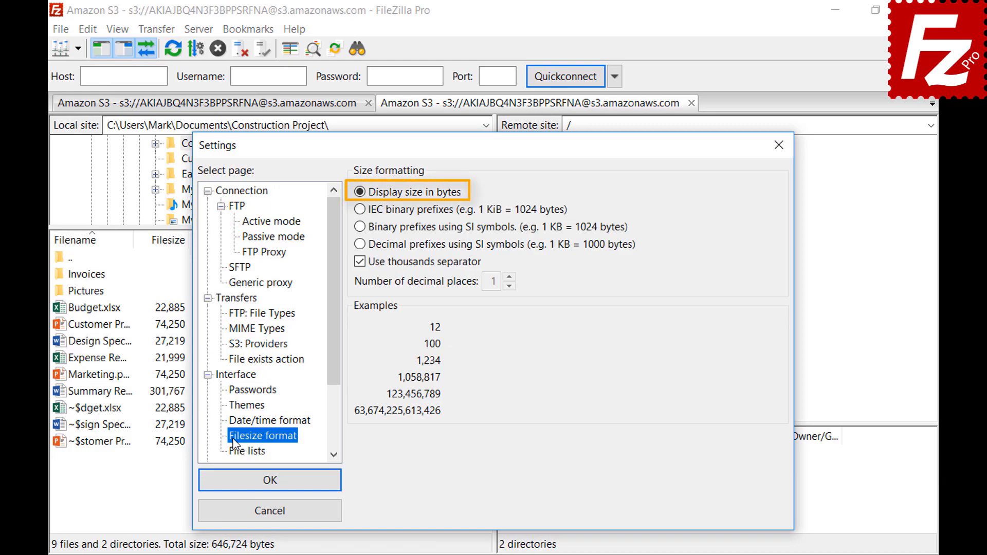
click(360, 262)
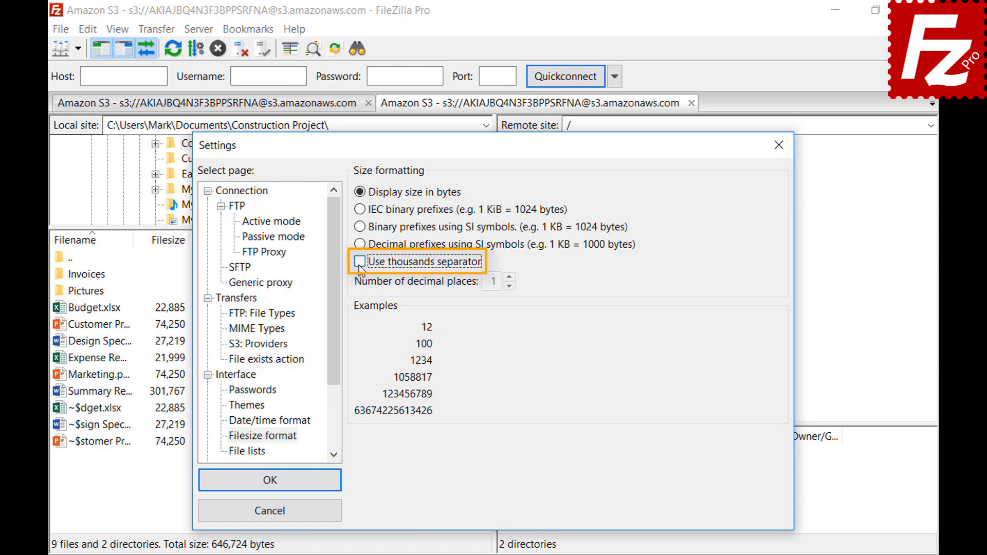
click(359, 263)
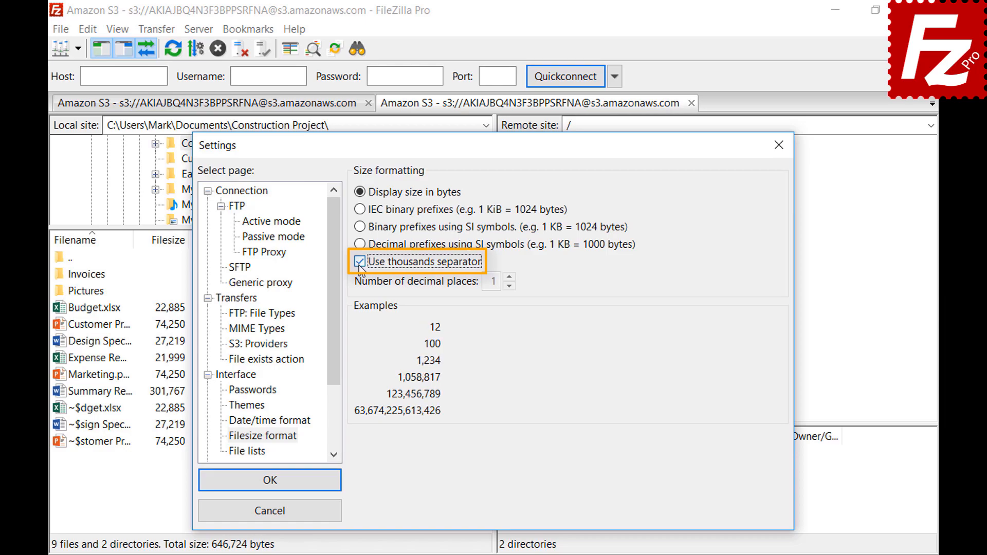
click(360, 209)
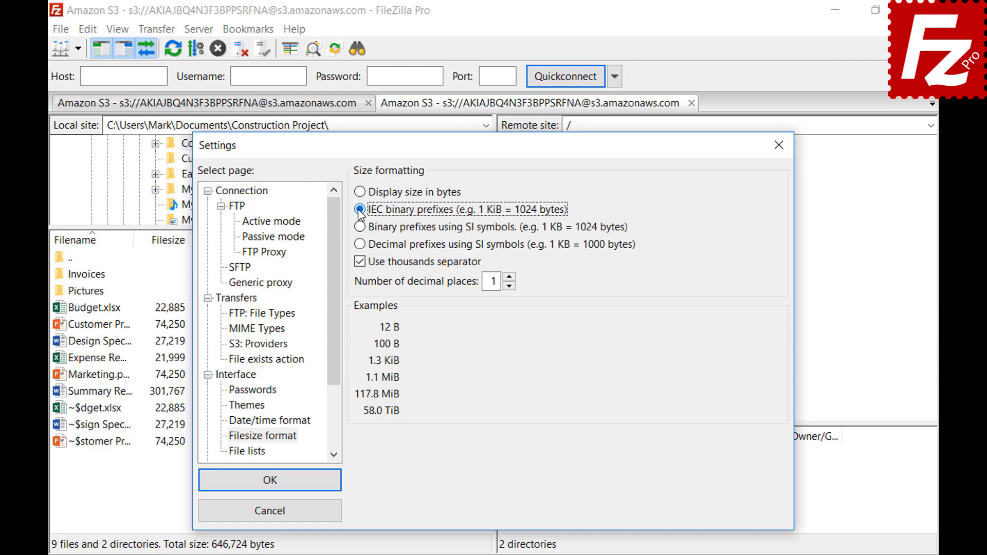
click(363, 229)
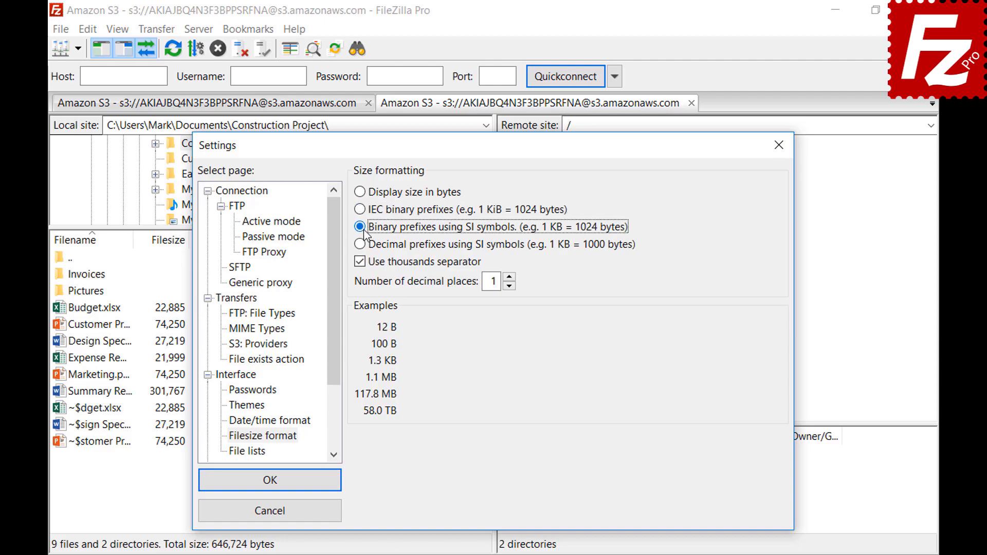
click(363, 246)
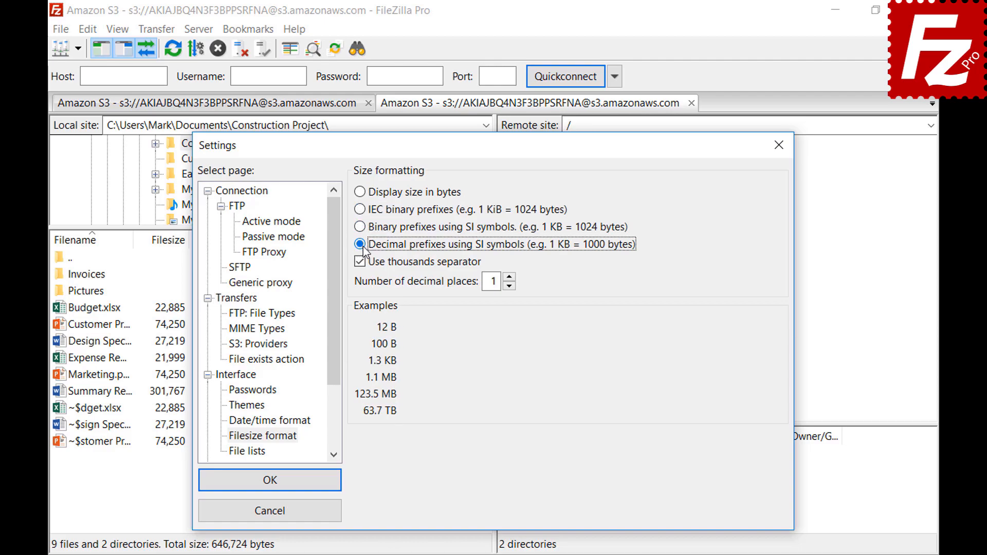
click(509, 277)
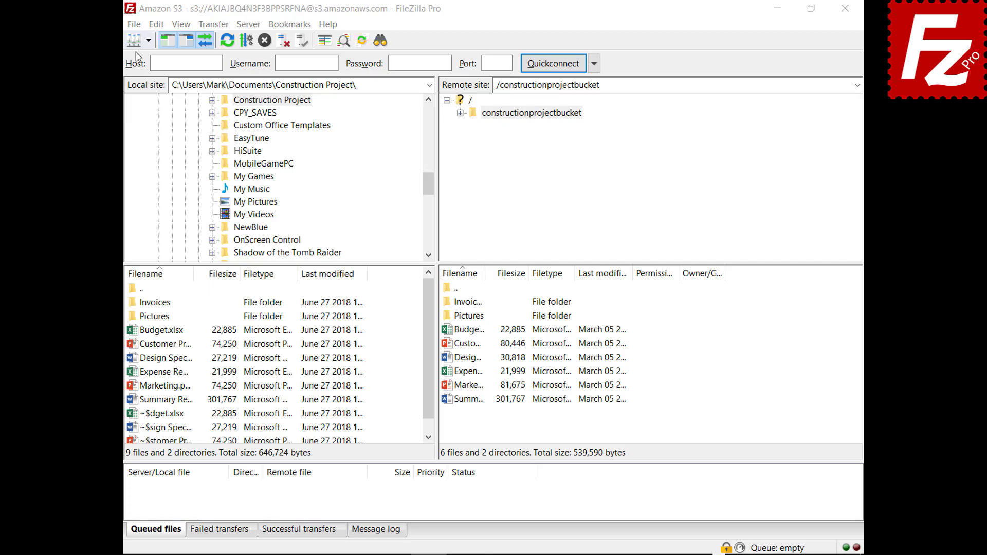
Step: Export Site Manager entries, settings, queue and filters to FileZilla.xml in Documents
click(135, 26)
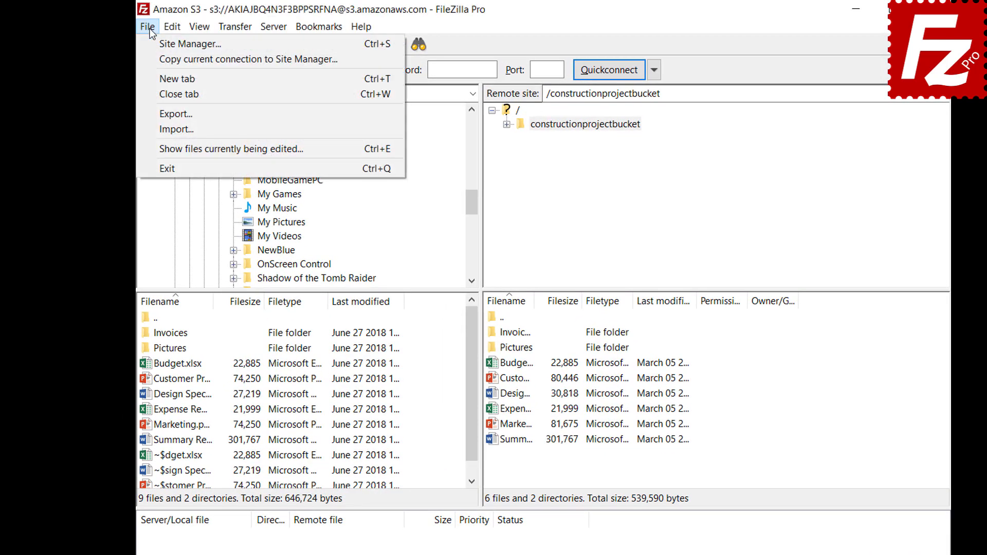
click(157, 114)
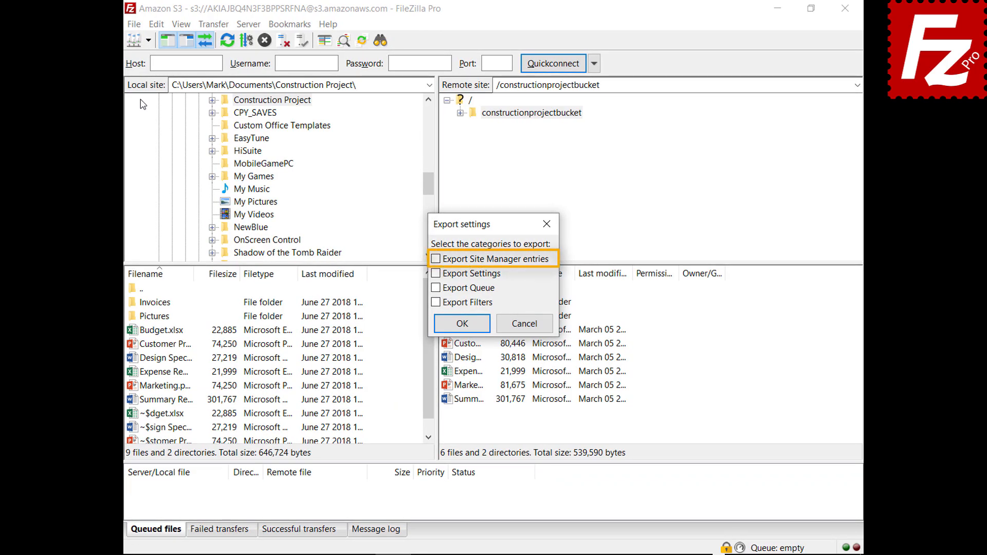
click(436, 260)
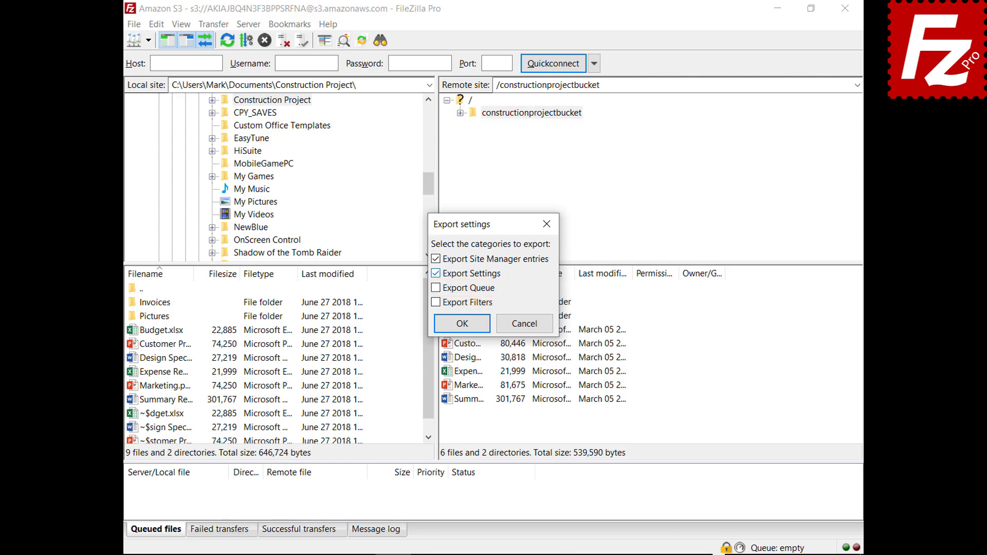
click(436, 288)
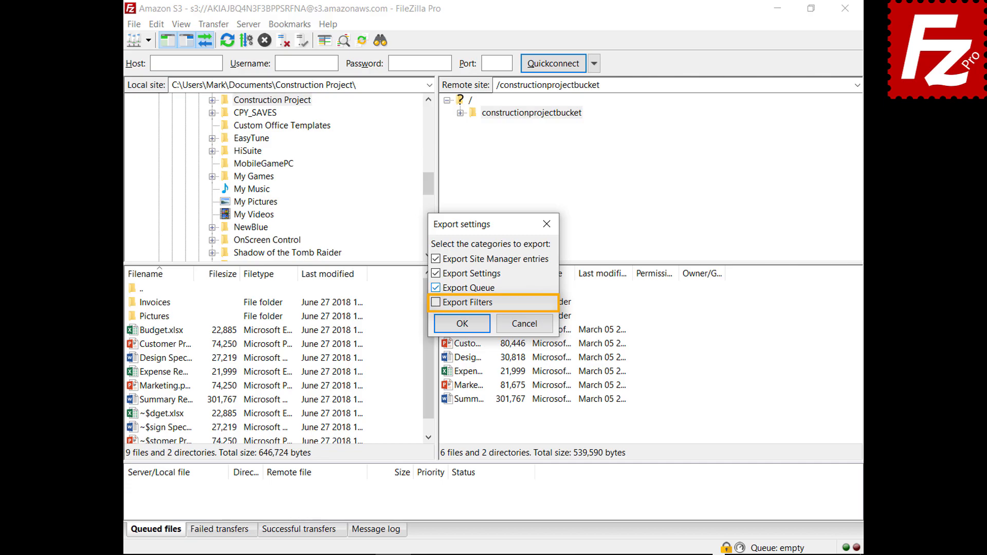
click(436, 303)
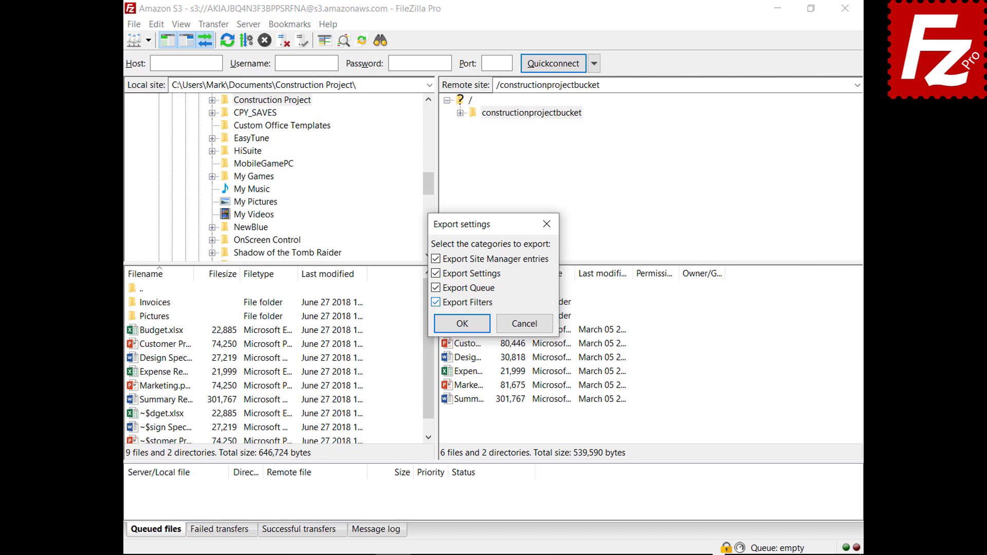
click(462, 323)
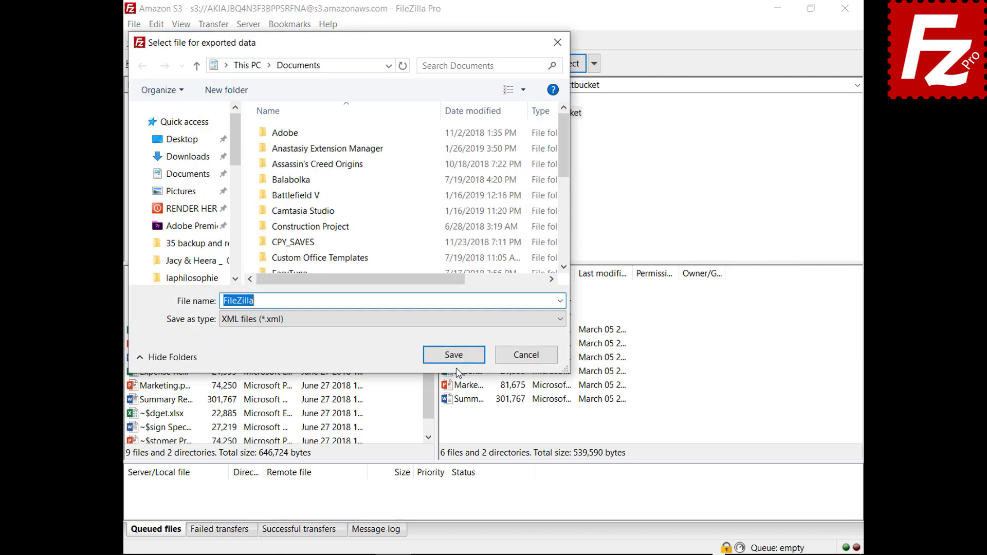
click(454, 356)
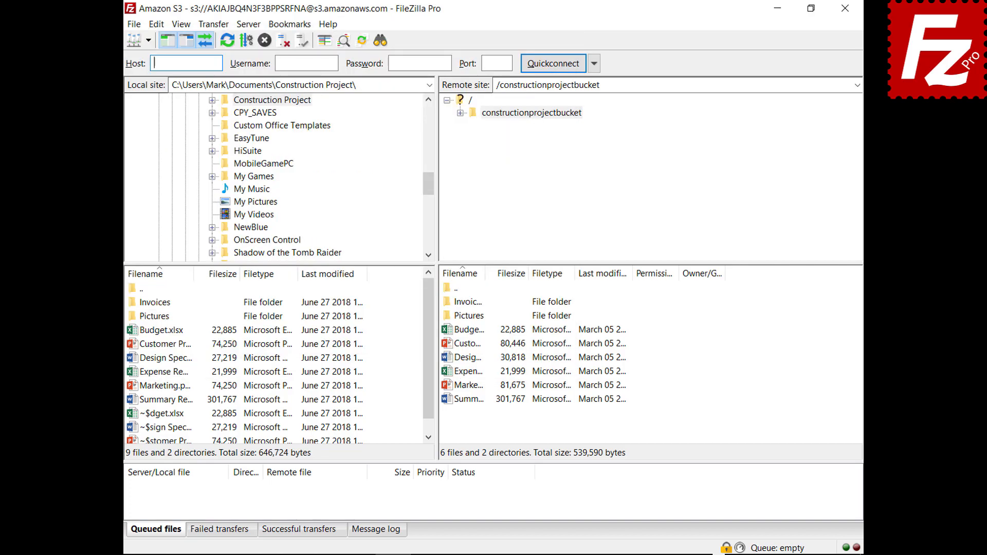
click(135, 25)
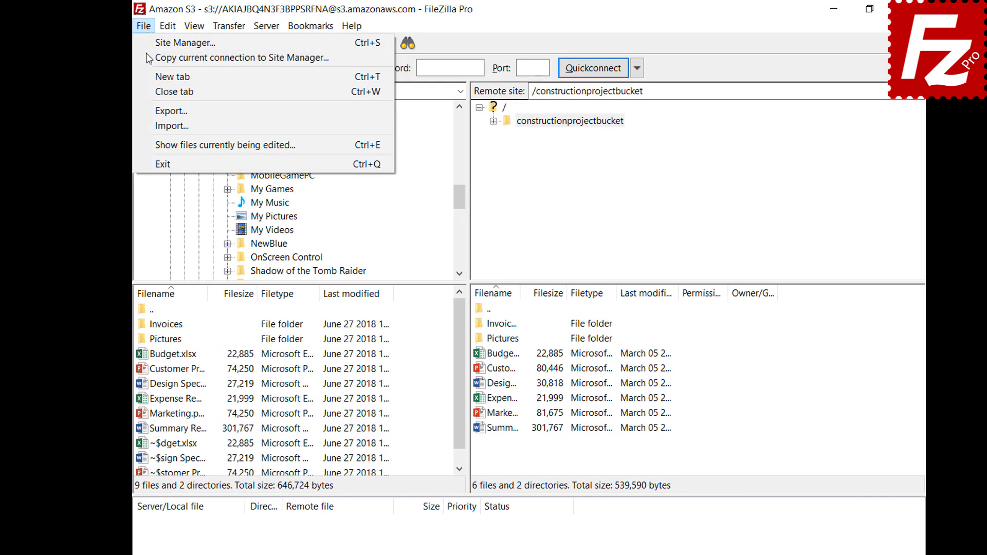
Step: Start importing settings from a file via File > Import
click(154, 125)
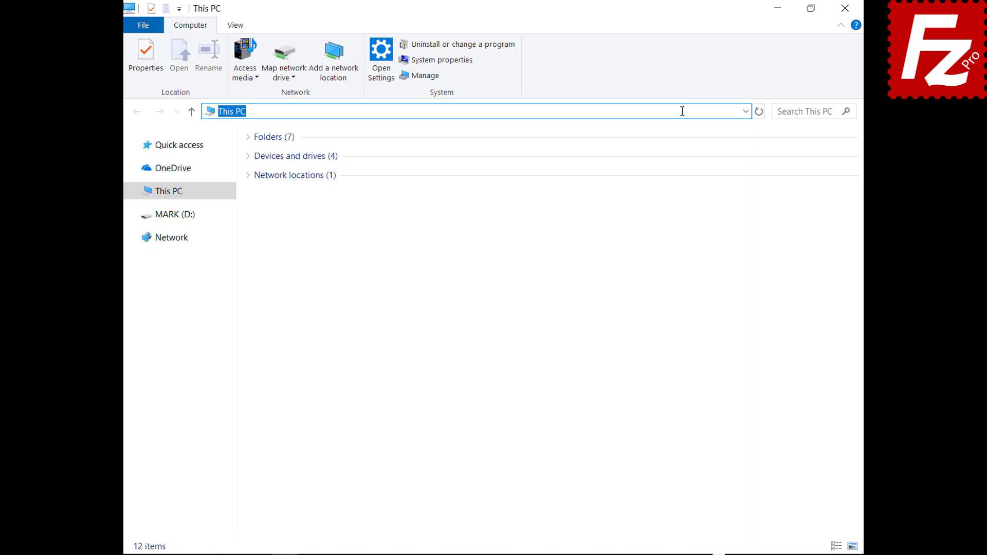
Step: Go to %APPDATA%\FileZilla in File Explorer and select all seven configuration files
text(%APPDATA%\)
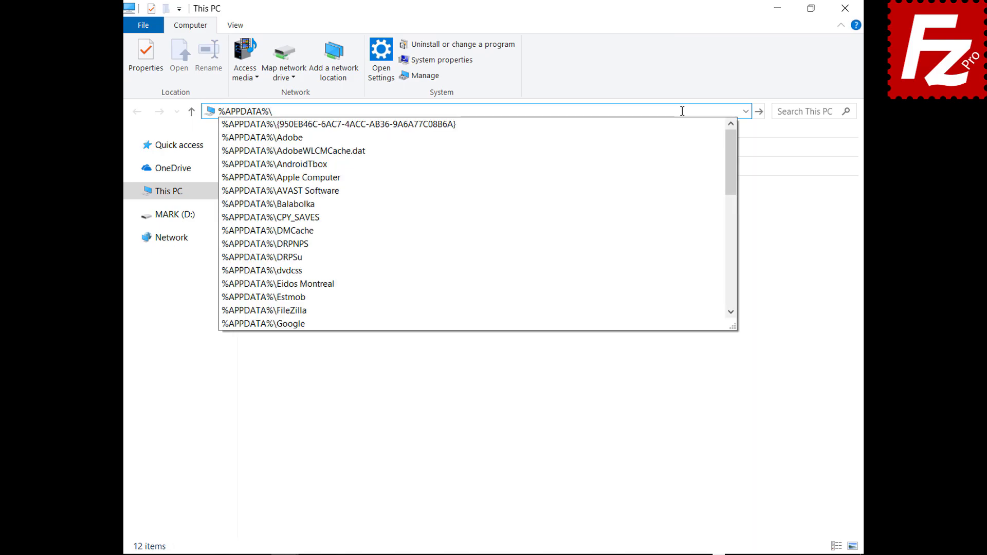
text(FileZilla)
key(Return)
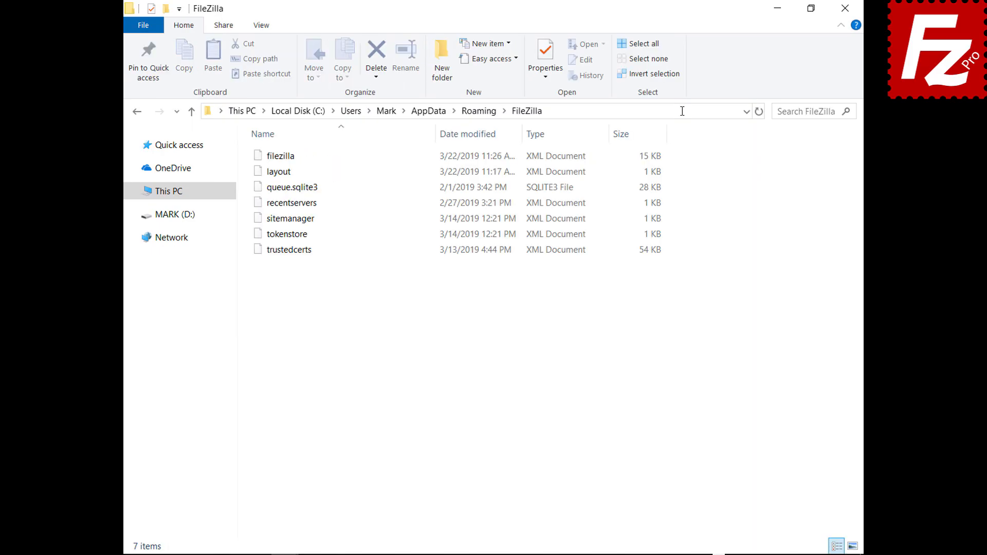
drag(288, 268, 291, 145)
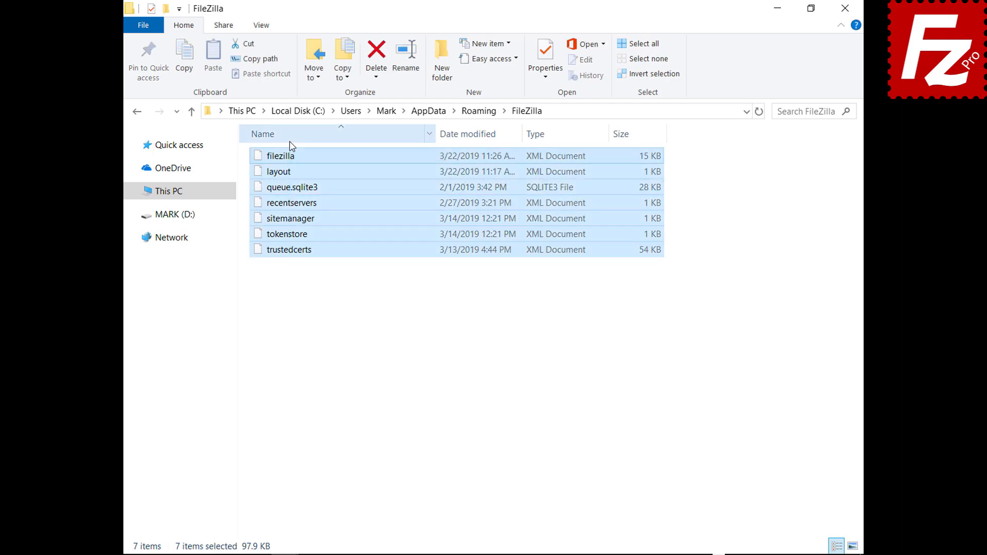
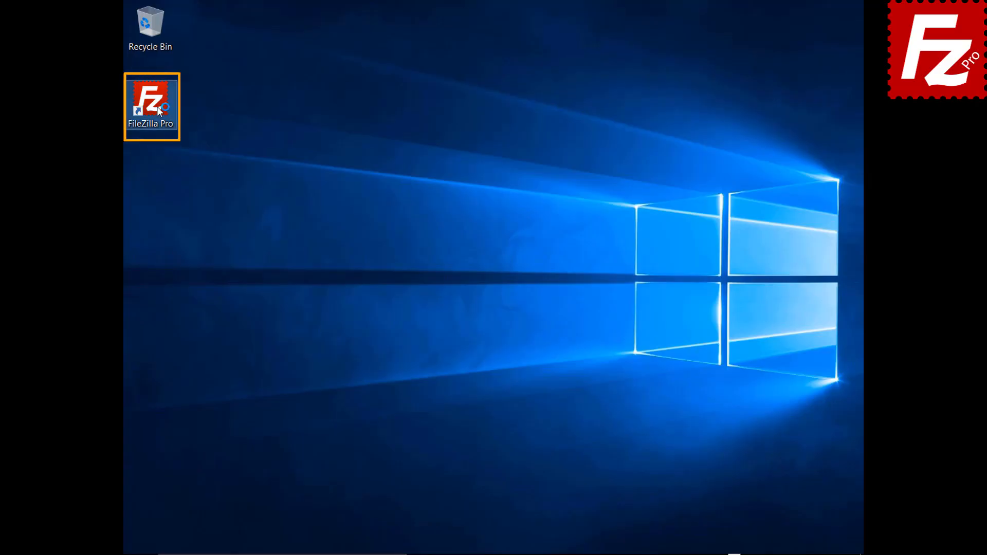
Step: Launch FileZilla Pro and reconnect to the saved Amazon S3 site
double_click(156, 106)
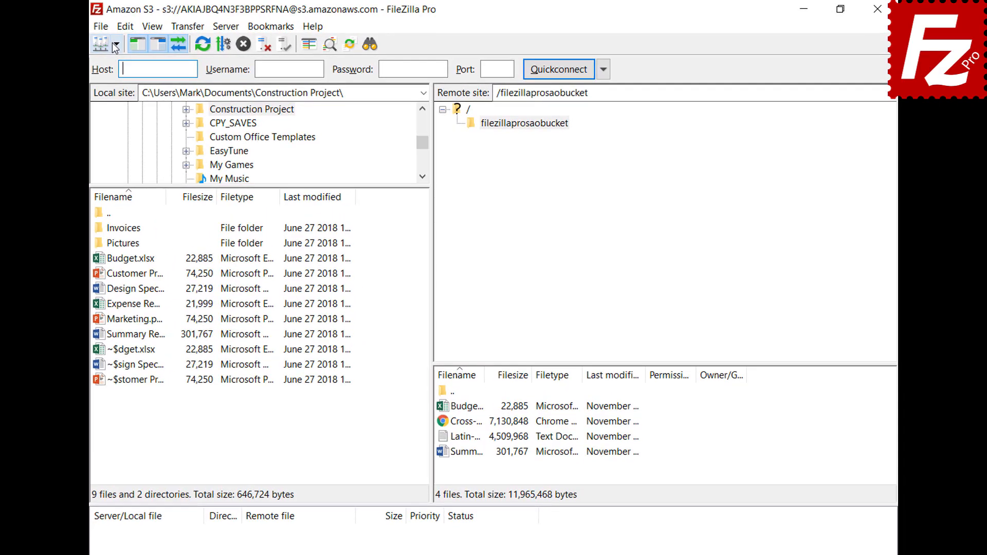
click(116, 45)
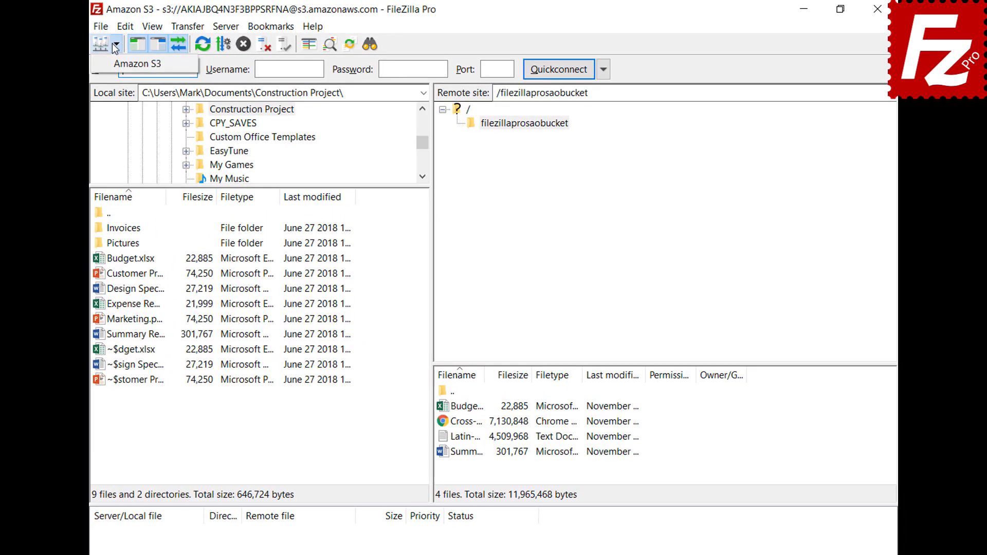
click(112, 65)
Step: Turn on the detailed message log, open the filezillaprosaobucket bucket, and bring up the log settings
click(370, 553)
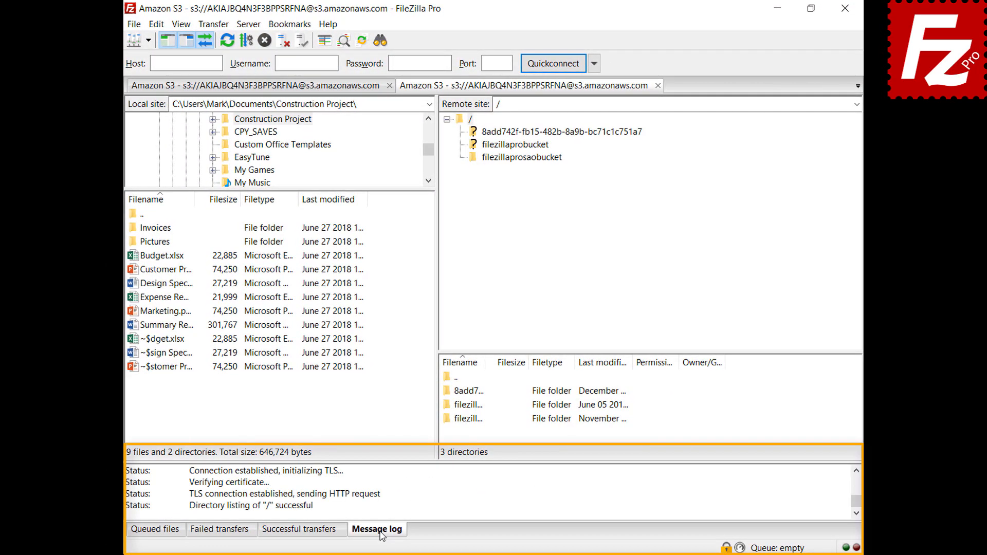
right_click(423, 491)
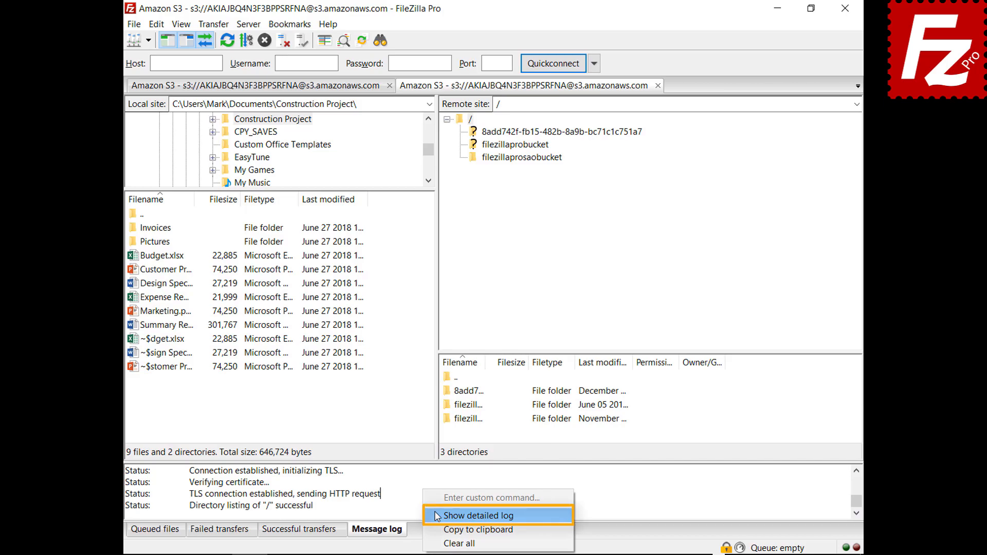
click(438, 515)
click(521, 157)
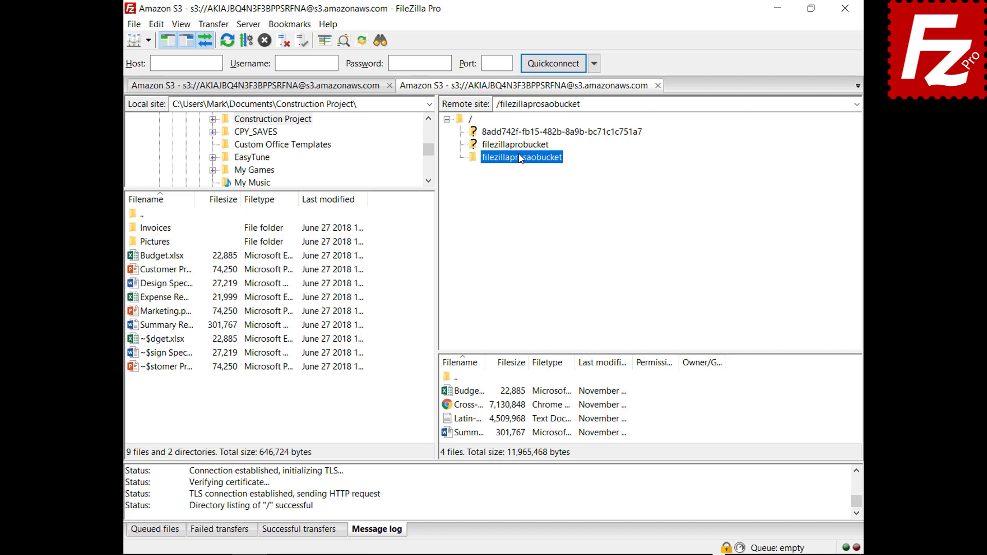
right_click(478, 494)
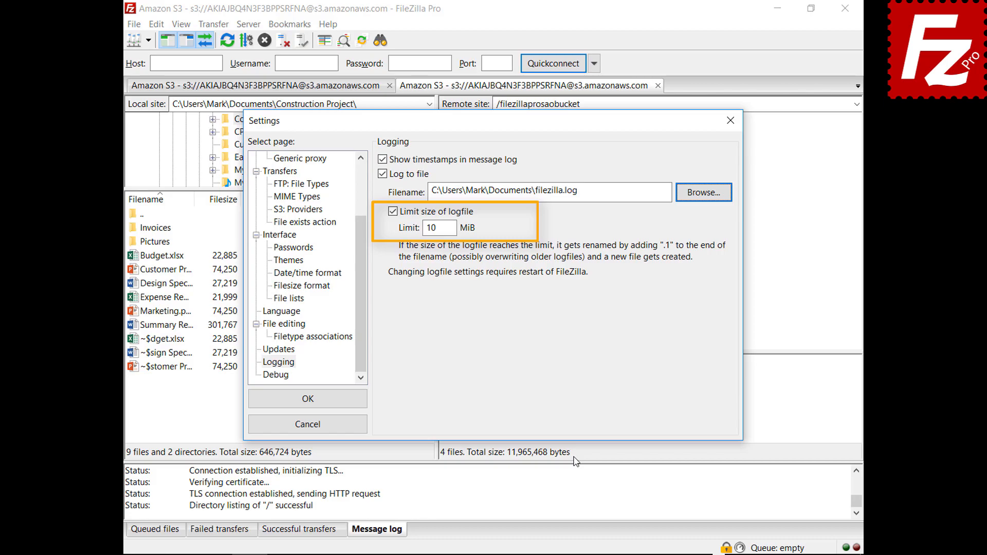
Step: Show the Debug page of the Settings
click(286, 379)
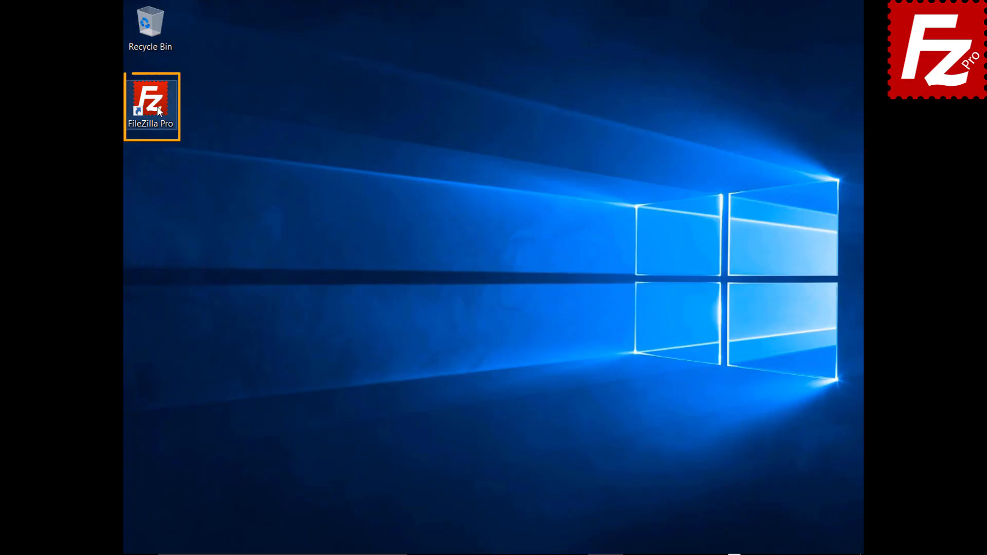
Step: Launch FileZilla Pro and add a new 'Amazon EC2' site using the SFTP protocol
double_click(157, 108)
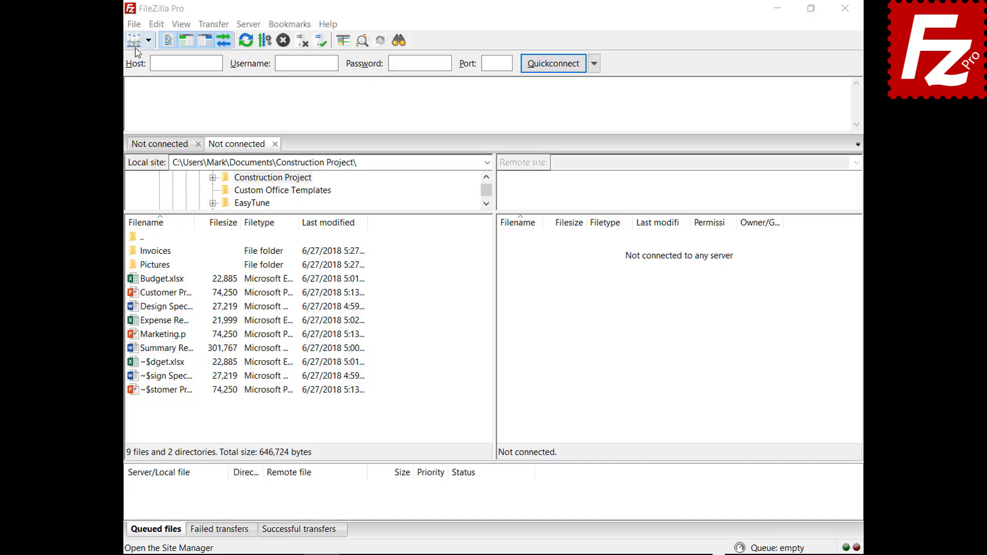
click(135, 25)
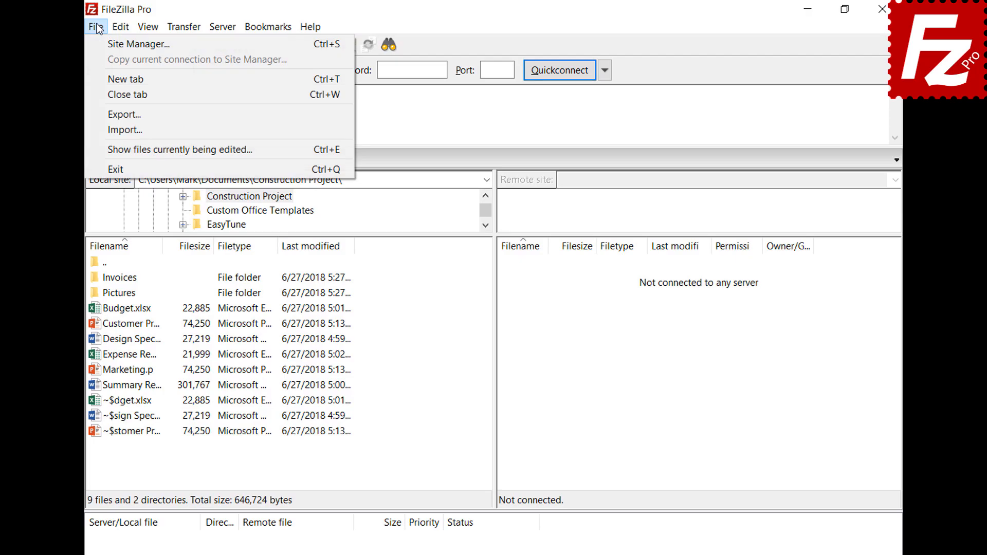
click(103, 42)
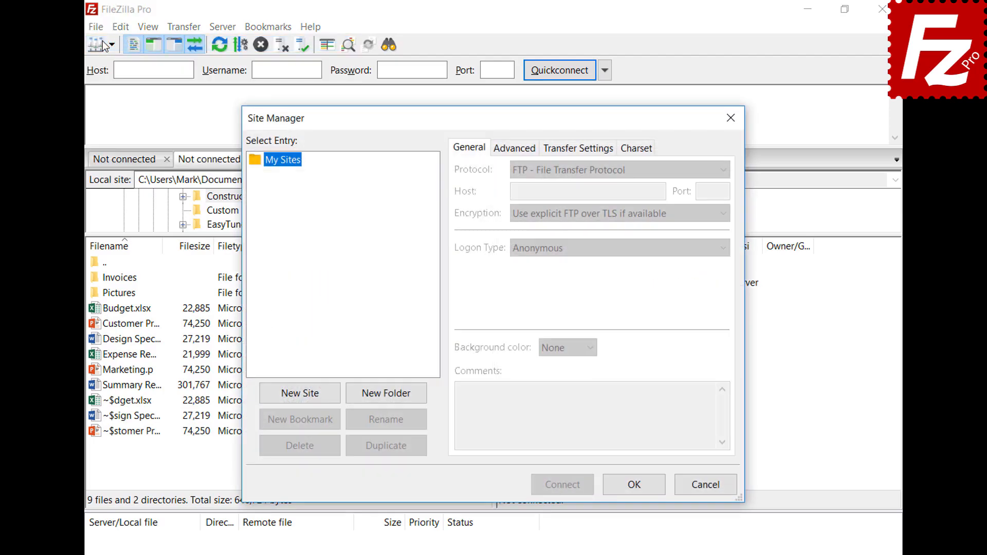
click(301, 396)
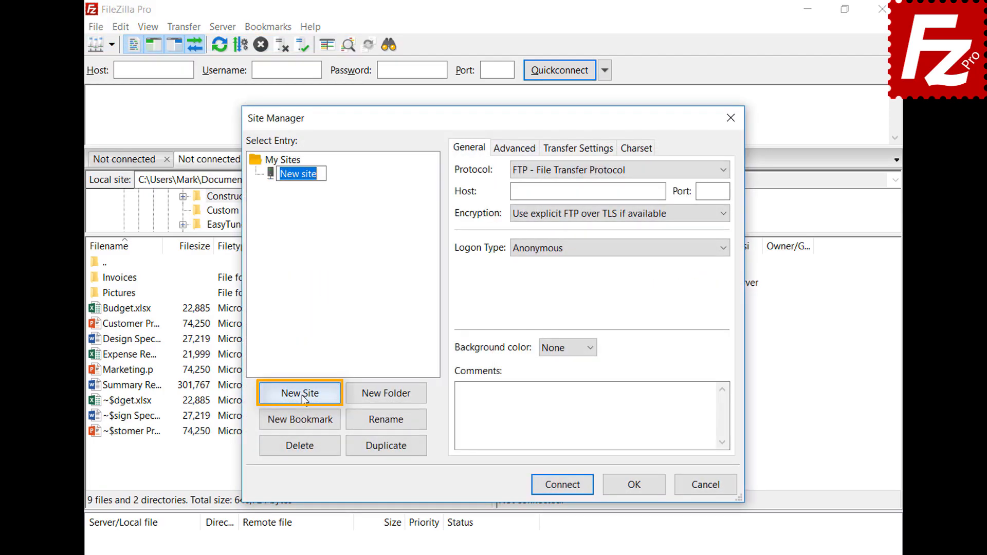
text(Amazon EC2)
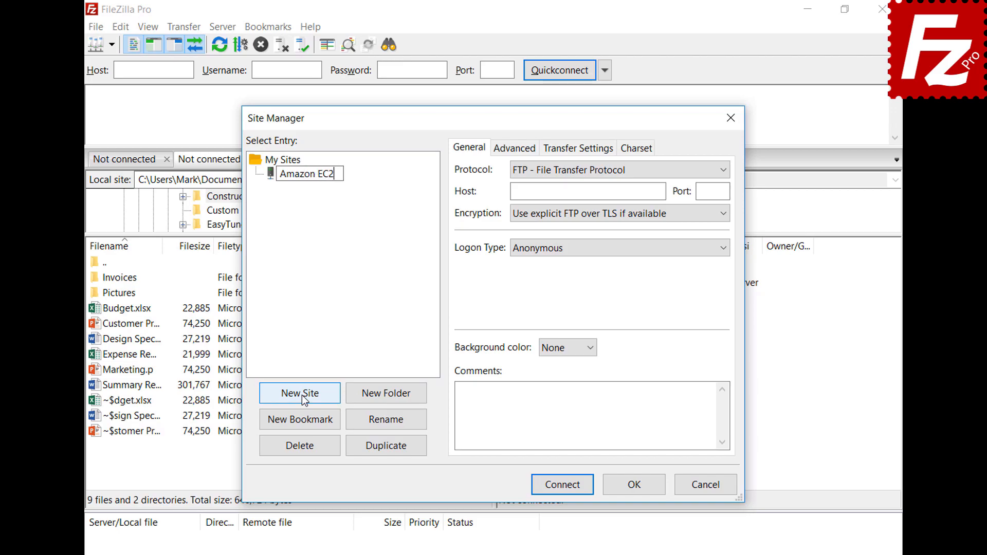
key(Tab)
click(724, 172)
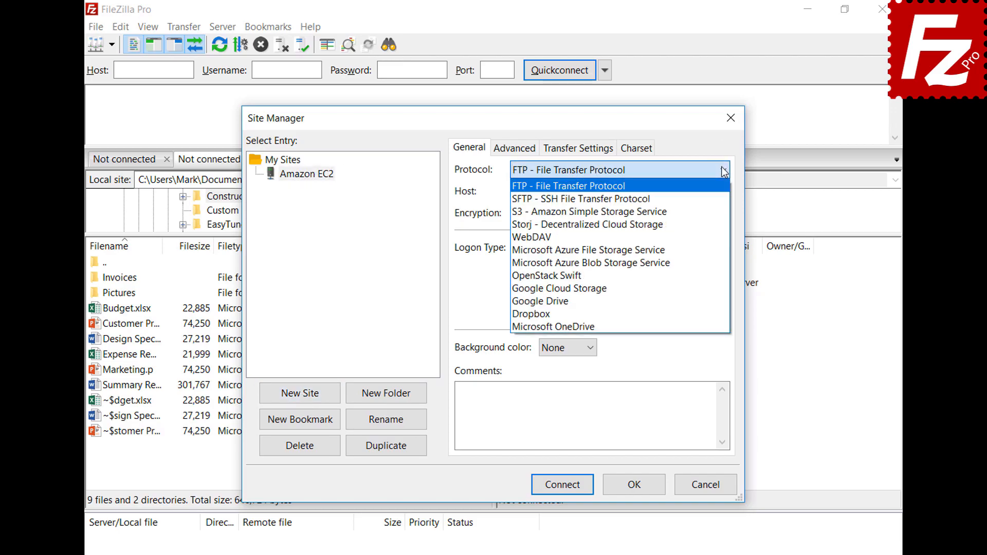
click(724, 199)
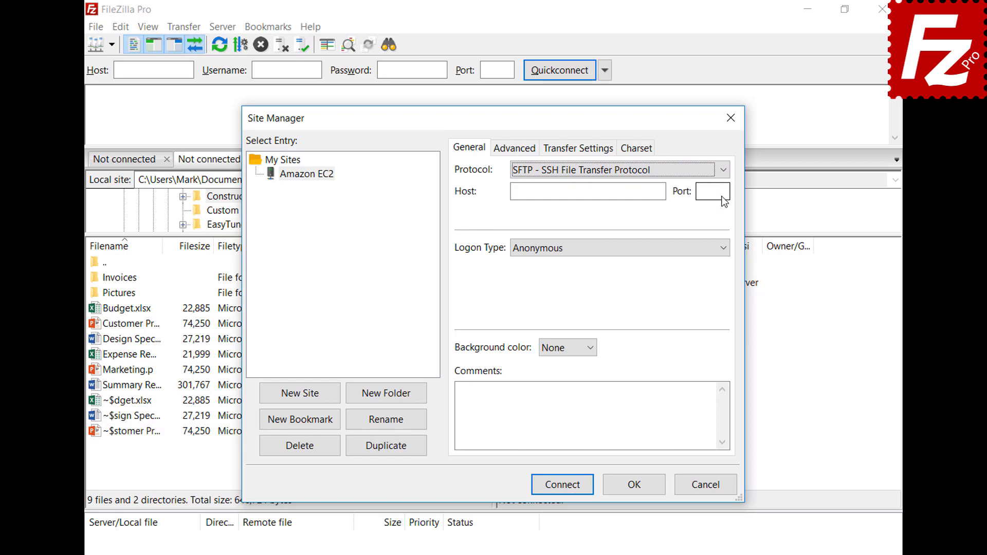
Step: Paste the EC2 host, use key-file logon as ubuntu with AWSKeyPair.pem, and connect
click(619, 191)
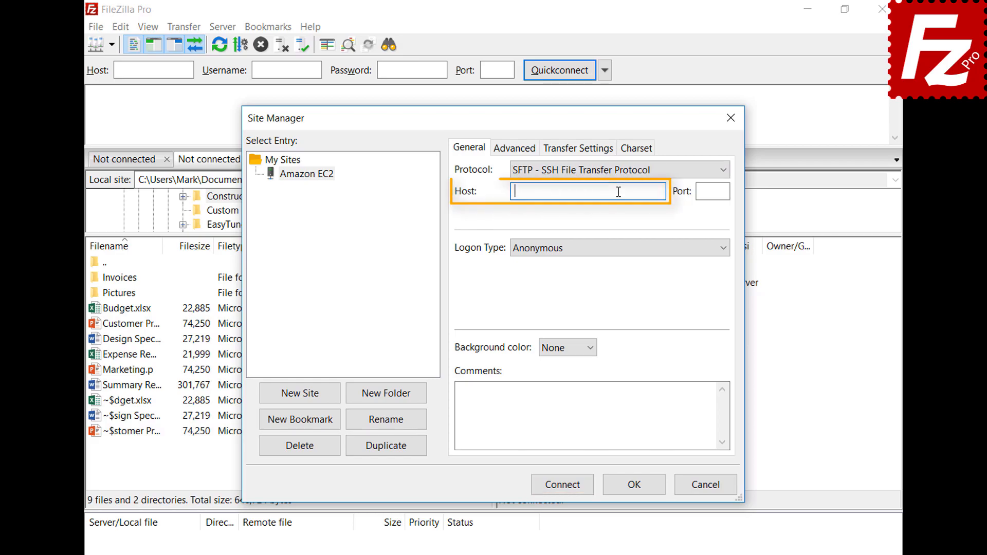
key(ctrl+v)
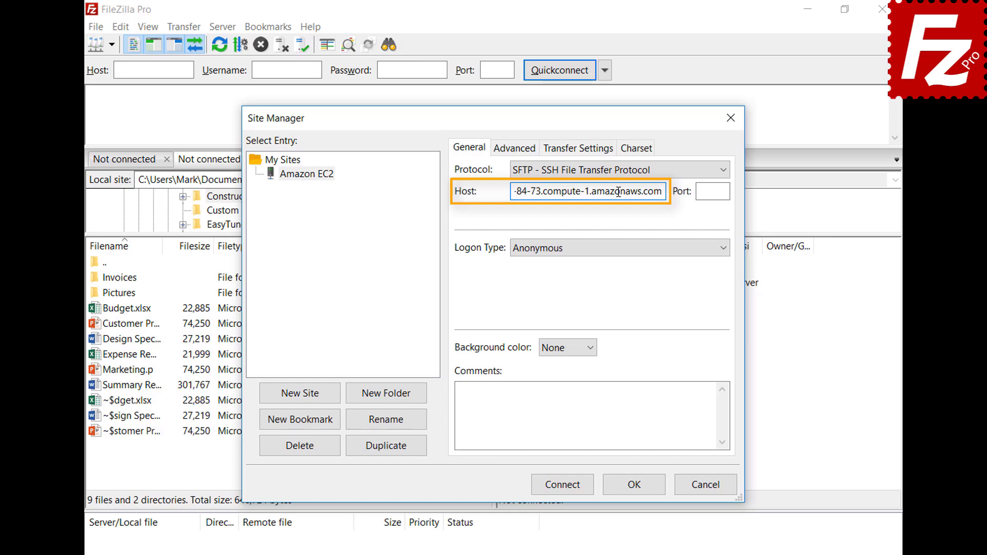
click(630, 252)
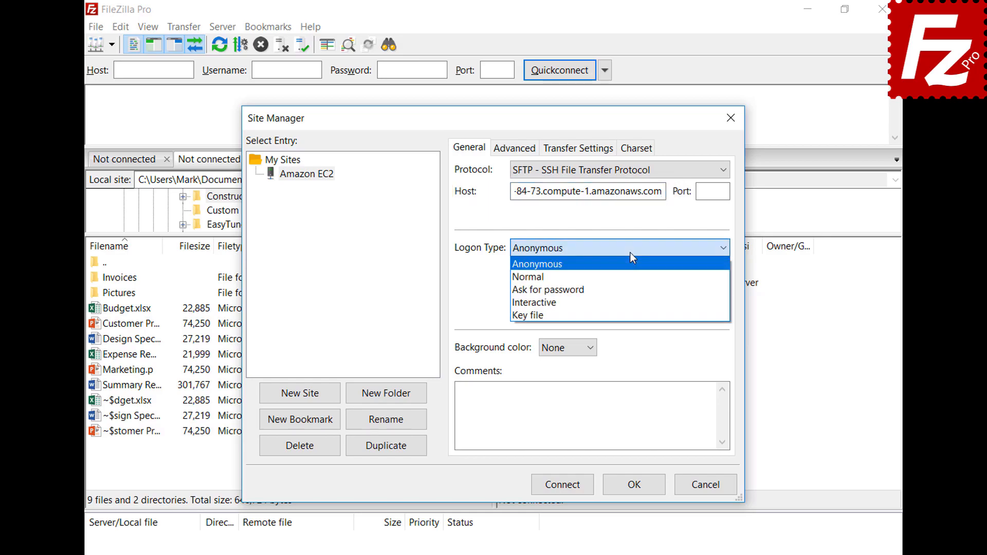
click(629, 314)
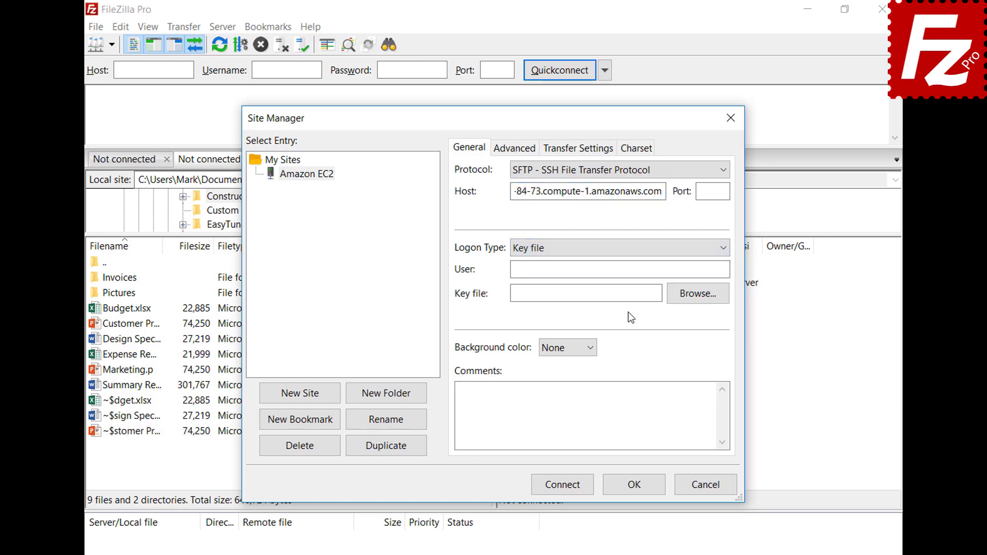
click(636, 269)
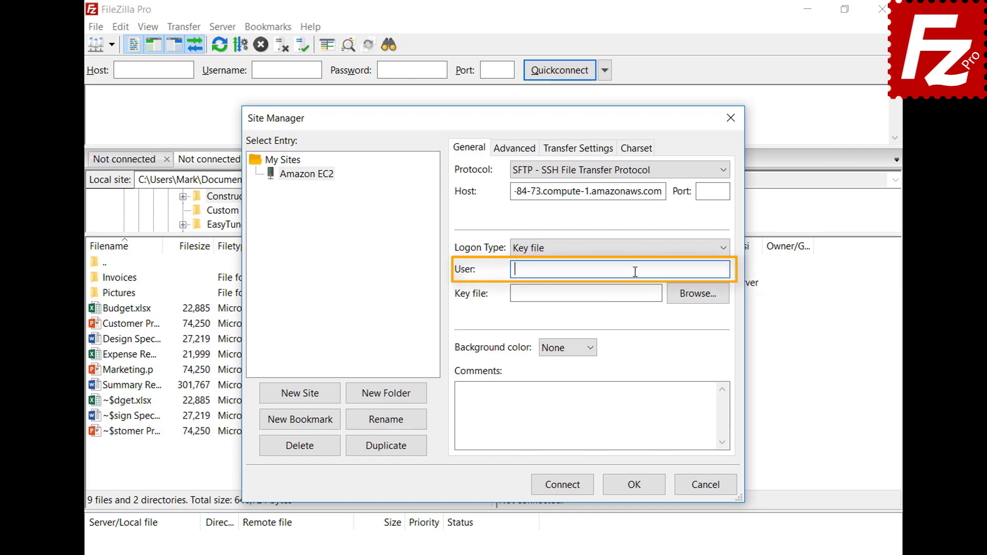
text(ubuntu)
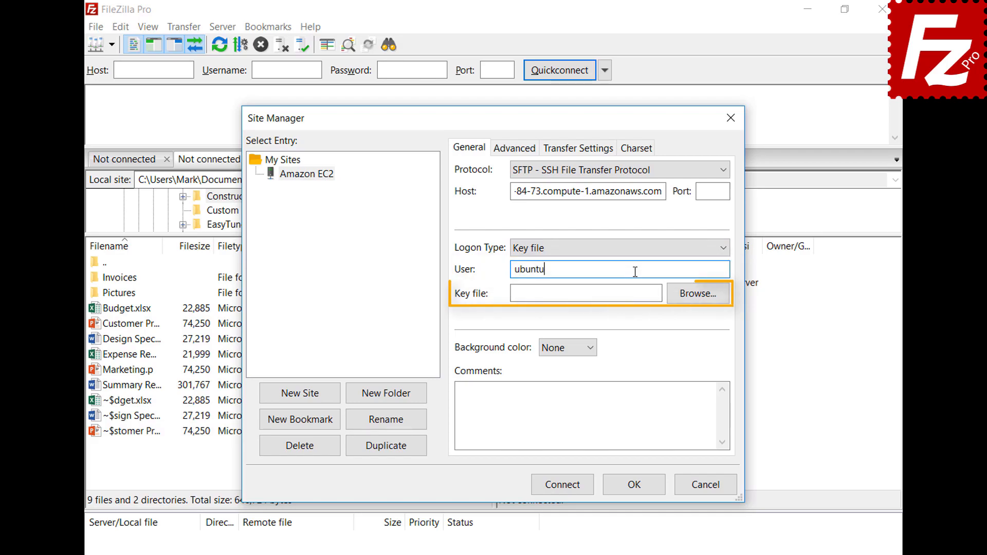
click(699, 293)
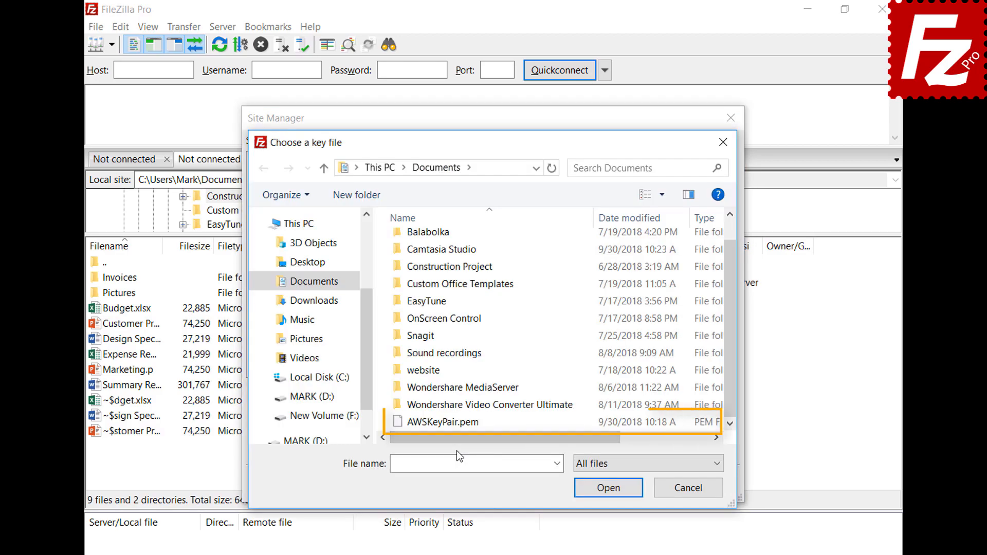
double_click(457, 425)
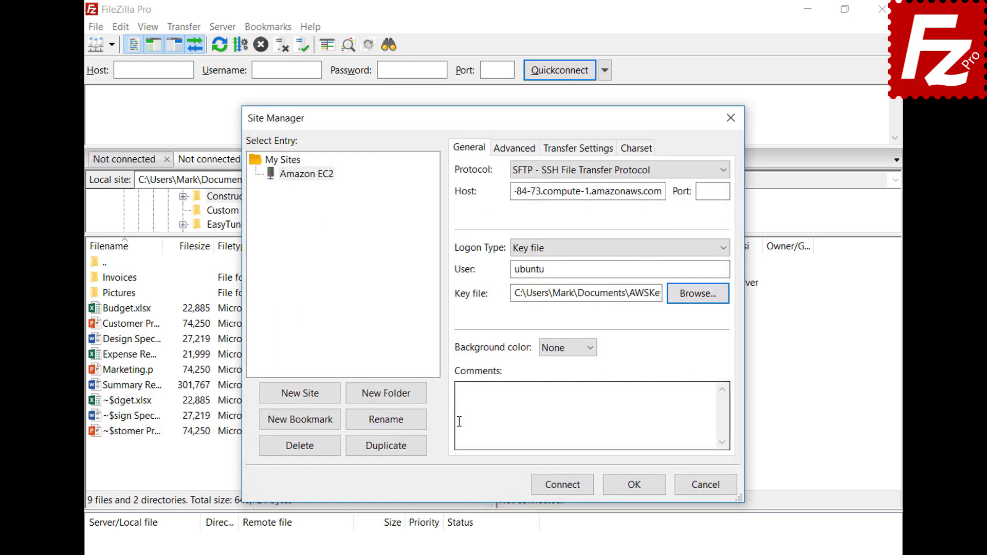
click(565, 489)
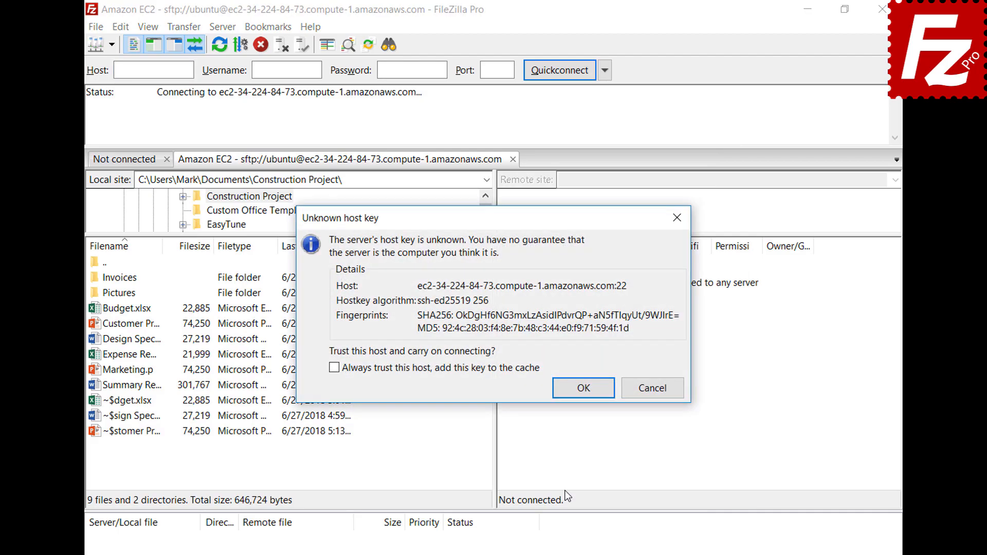
Step: Always trust the EC2 server's host key, adding it to the cache, and continue
click(335, 369)
click(583, 389)
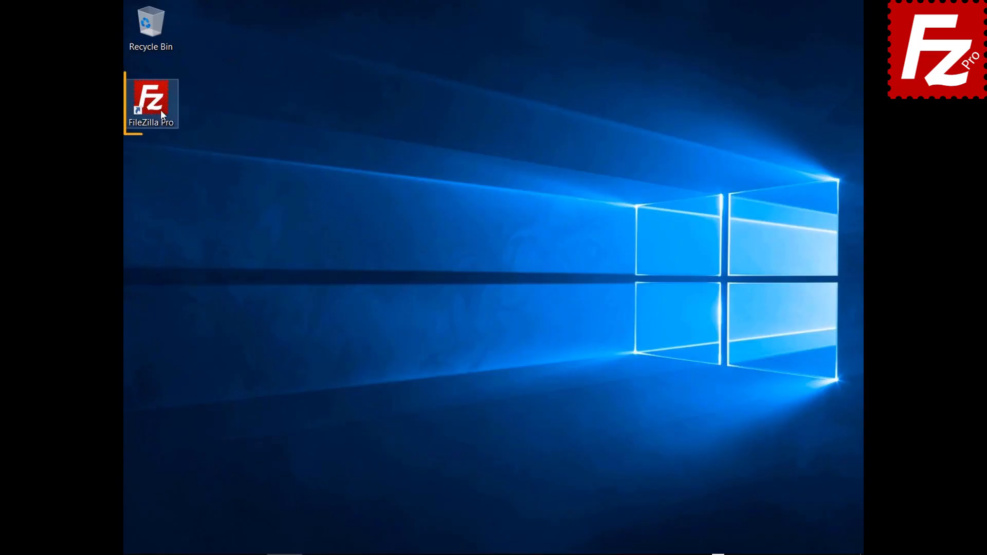
Step: Launch FileZilla Pro and add a new 'S3 Connection' site using the Amazon S3 protocol
double_click(159, 110)
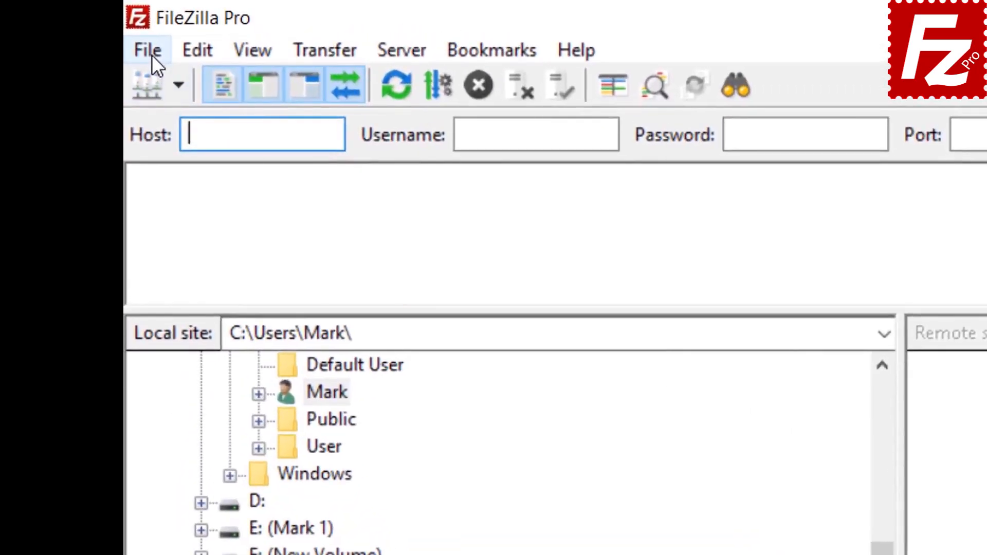
click(137, 26)
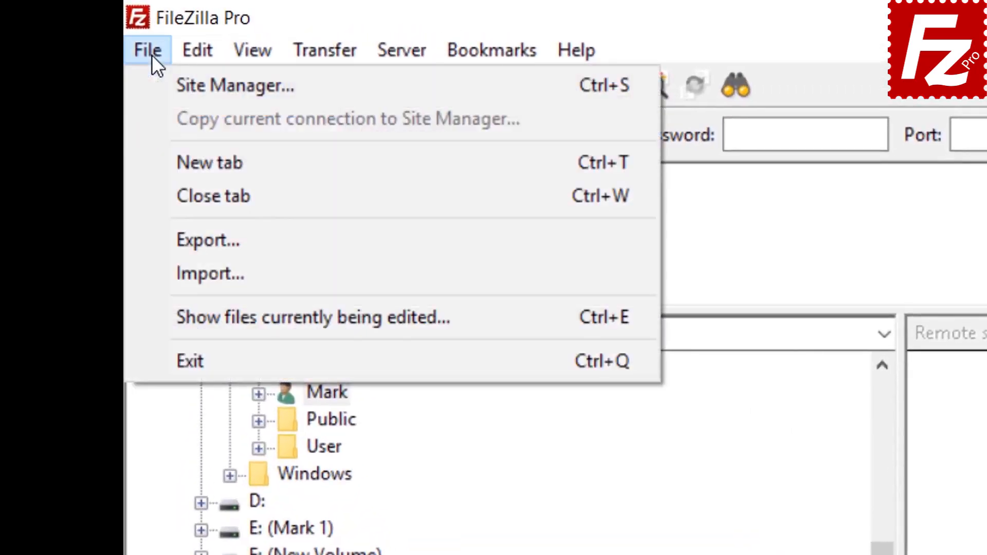
click(181, 85)
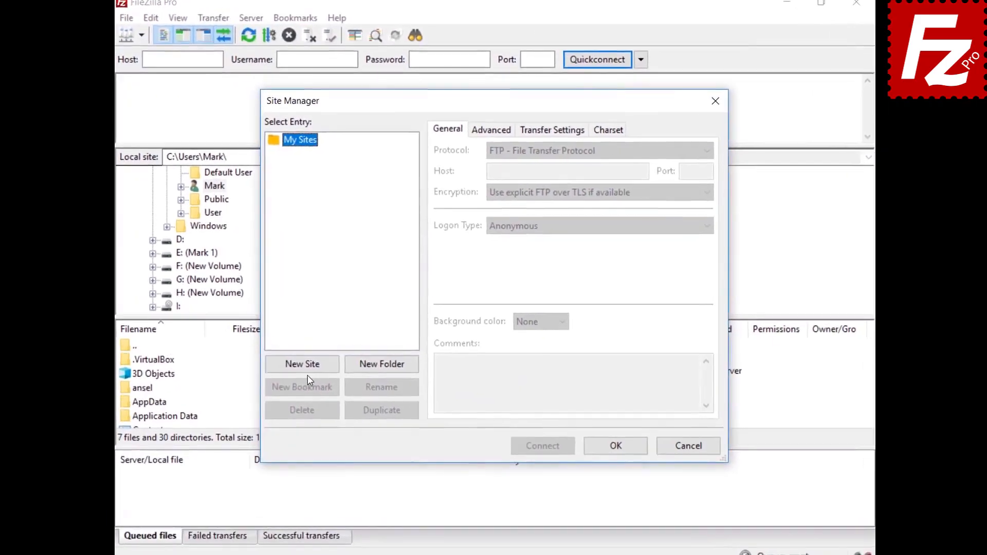
click(319, 365)
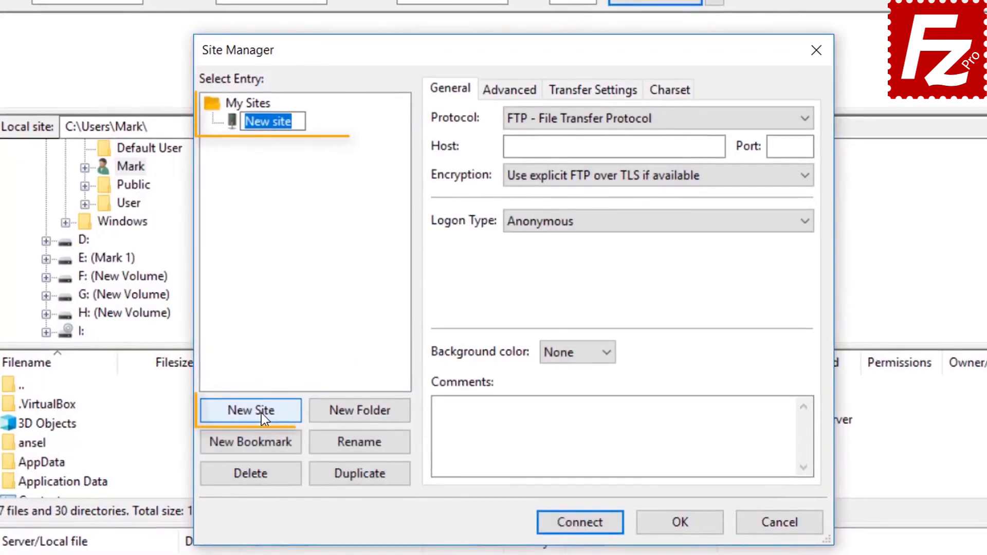
text(S3 C)
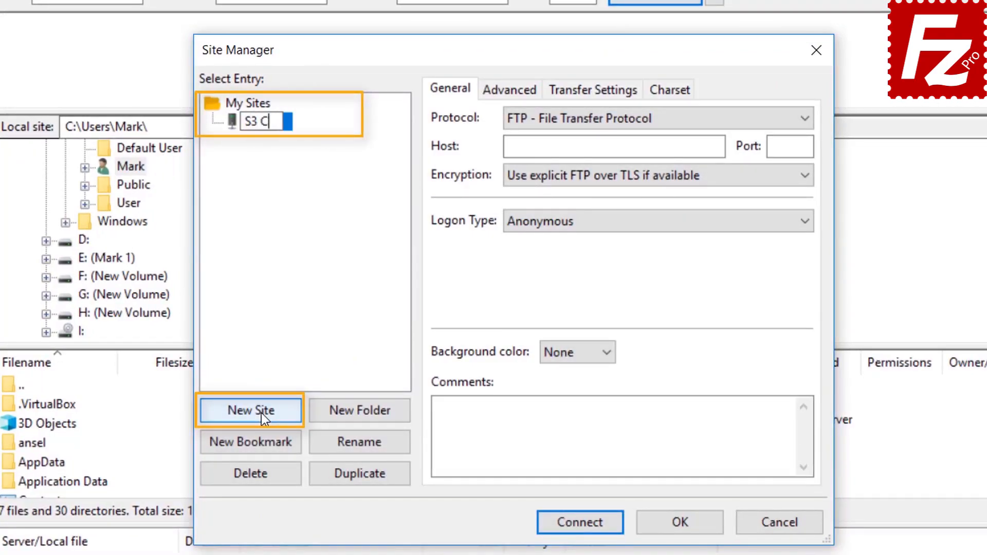
text(onnection)
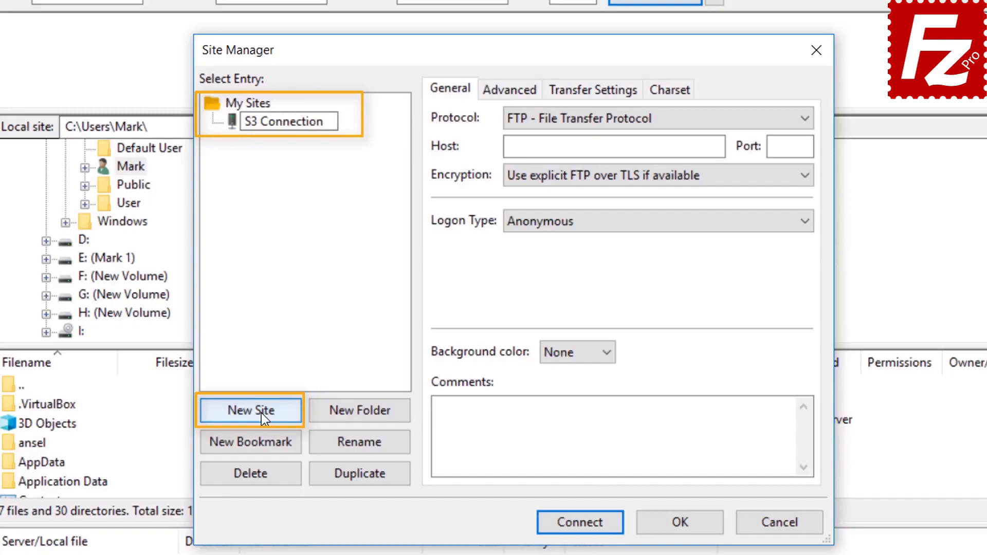
click(637, 119)
click(638, 120)
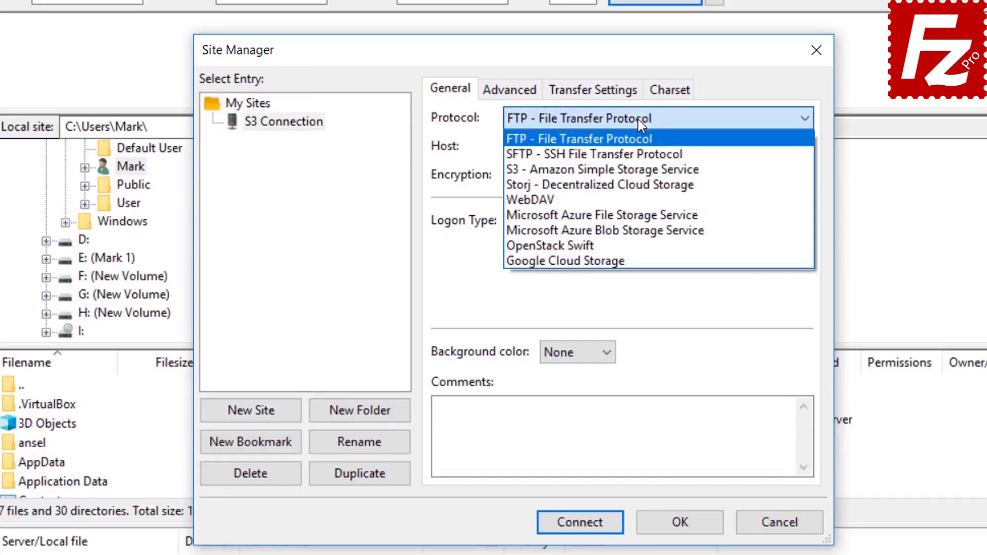
click(639, 169)
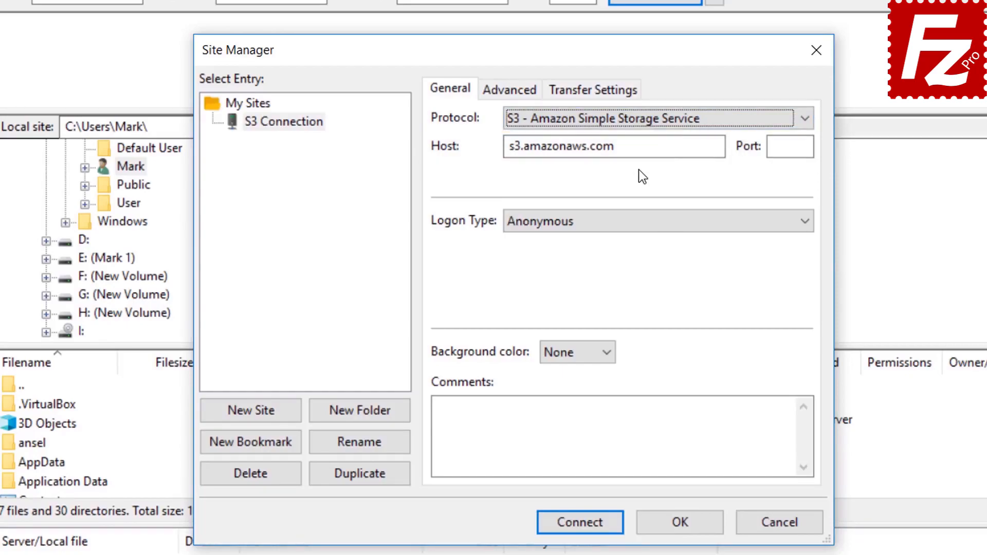
Step: Switch to Normal logon, paste the access key ID and secret access key, and connect
click(633, 223)
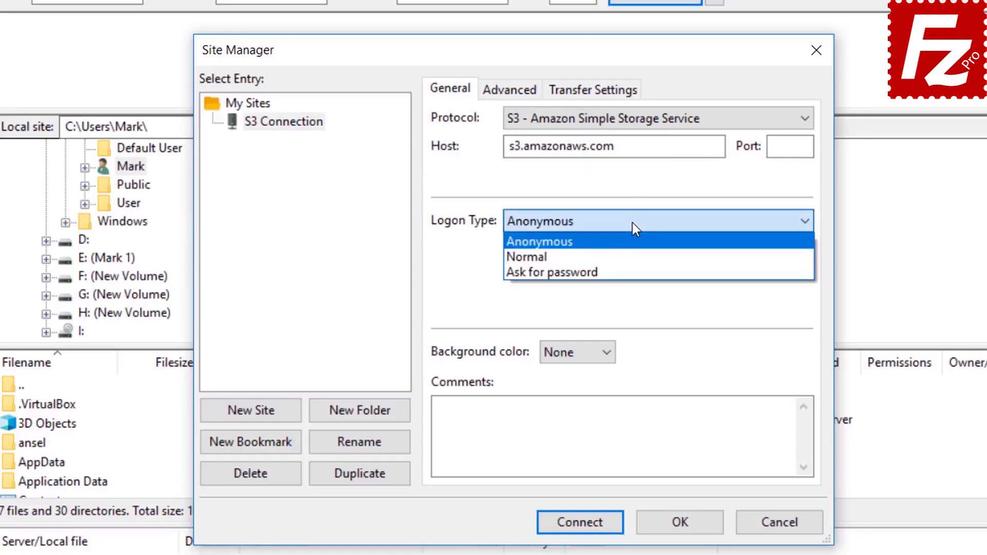
click(632, 255)
click(632, 254)
key(ctrl+v)
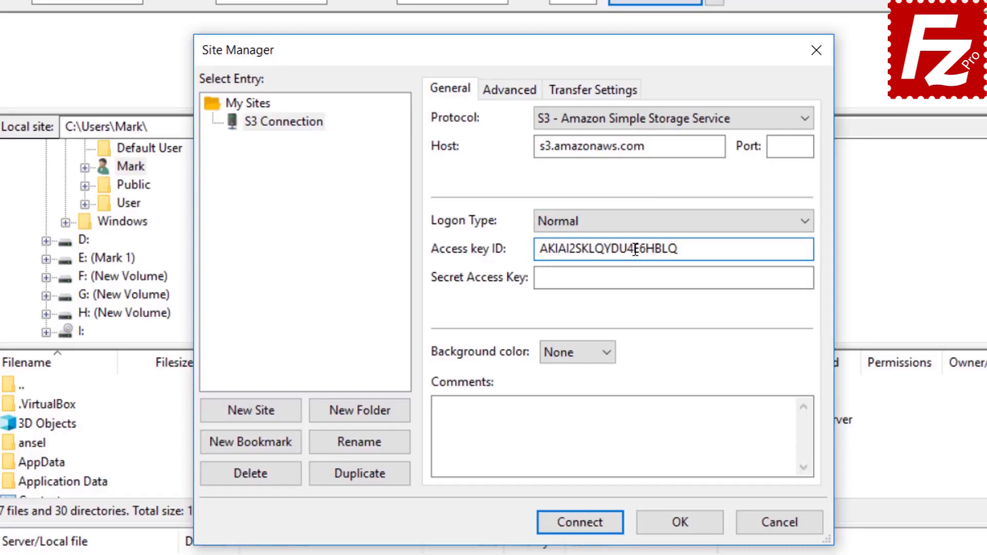
click(639, 277)
key(ctrl+v)
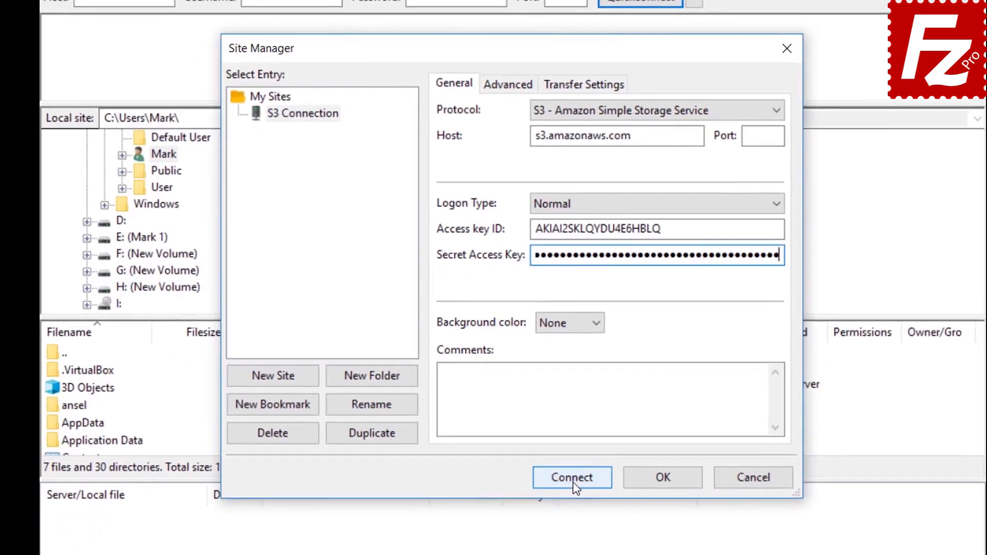
click(580, 522)
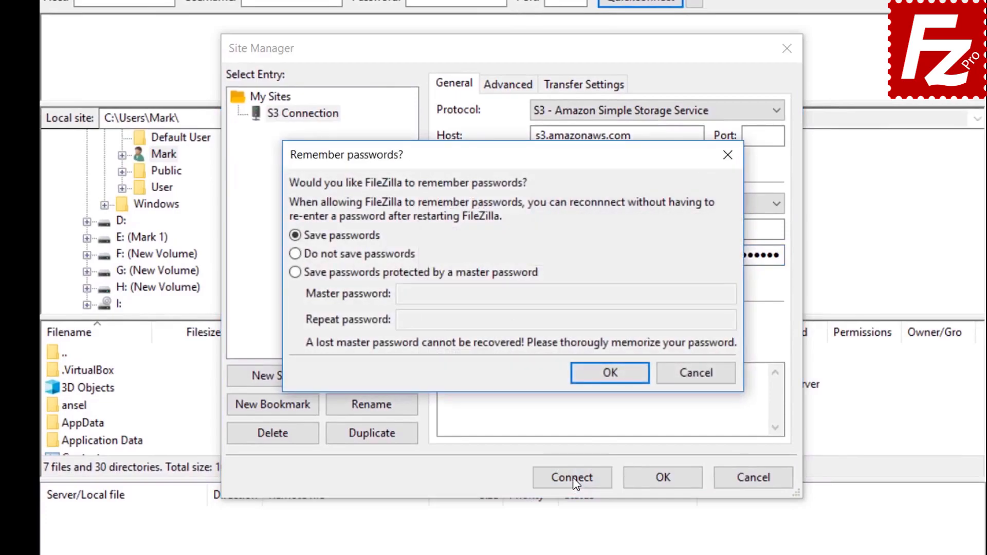
Step: Keep Save passwords selected and confirm
click(610, 374)
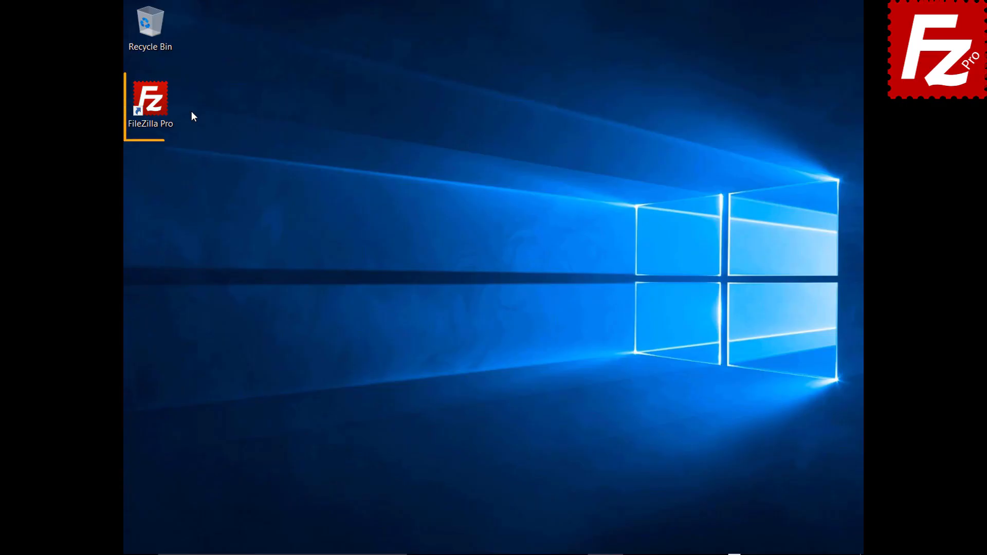
Step: Launch FileZilla Pro and add a DigitalOcean provider on the S3: Providers settings page
double_click(156, 107)
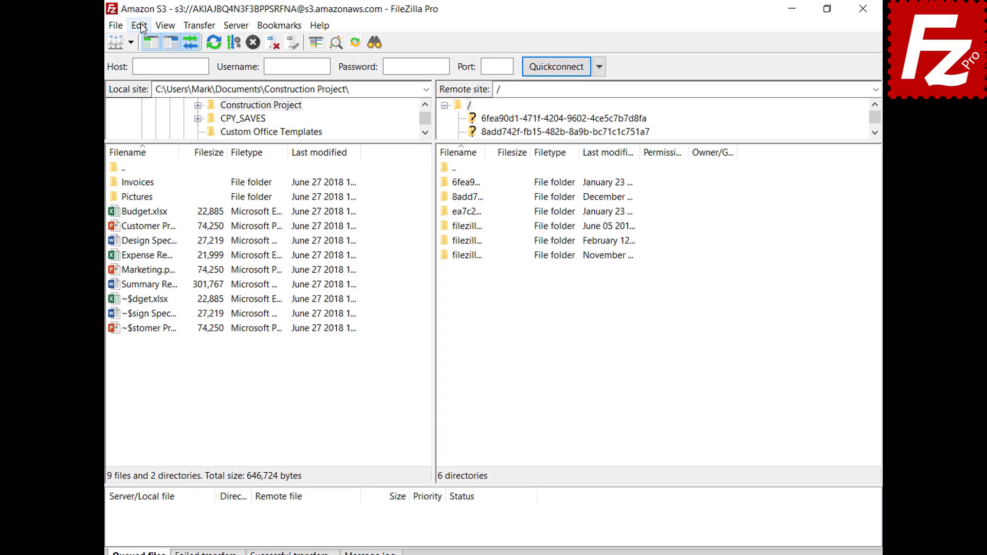
click(157, 24)
click(144, 73)
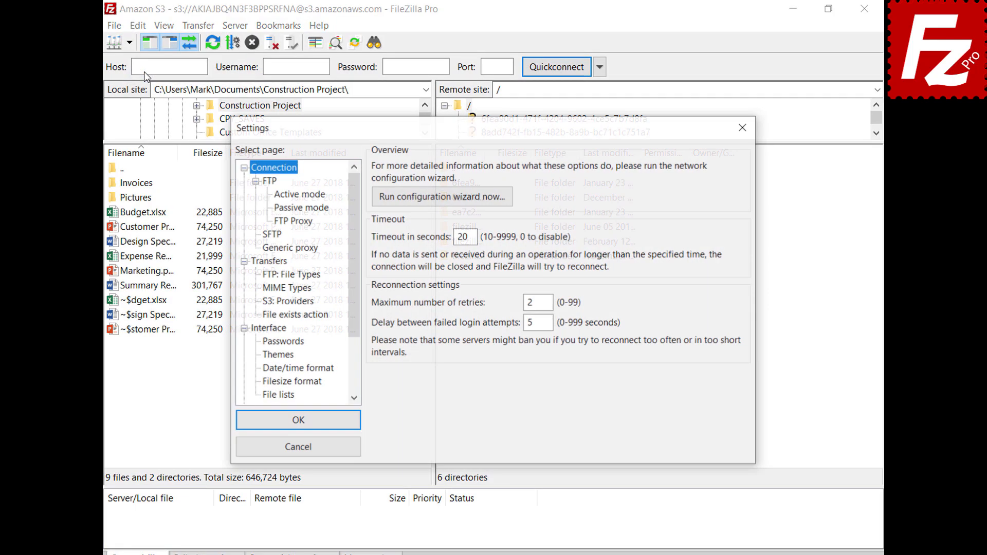
click(268, 302)
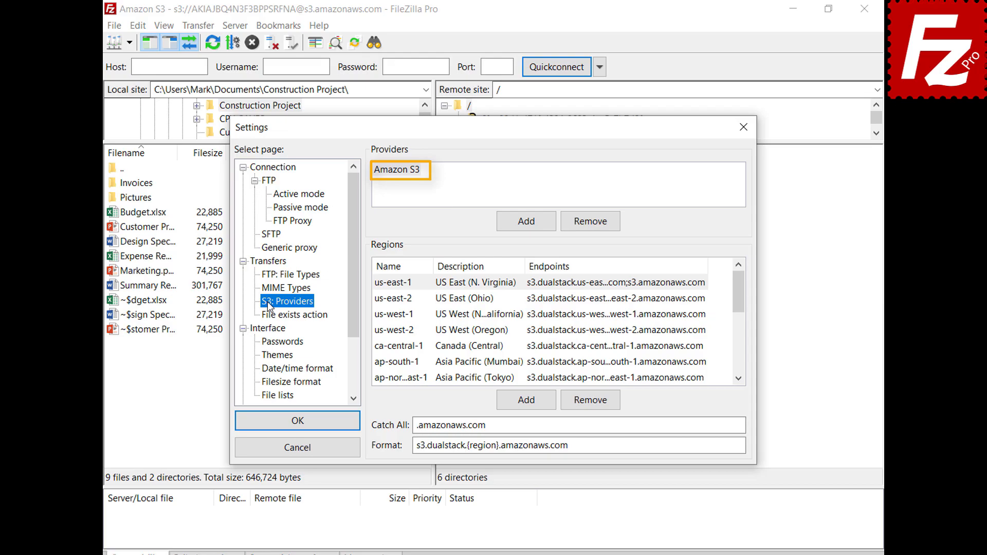
click(526, 229)
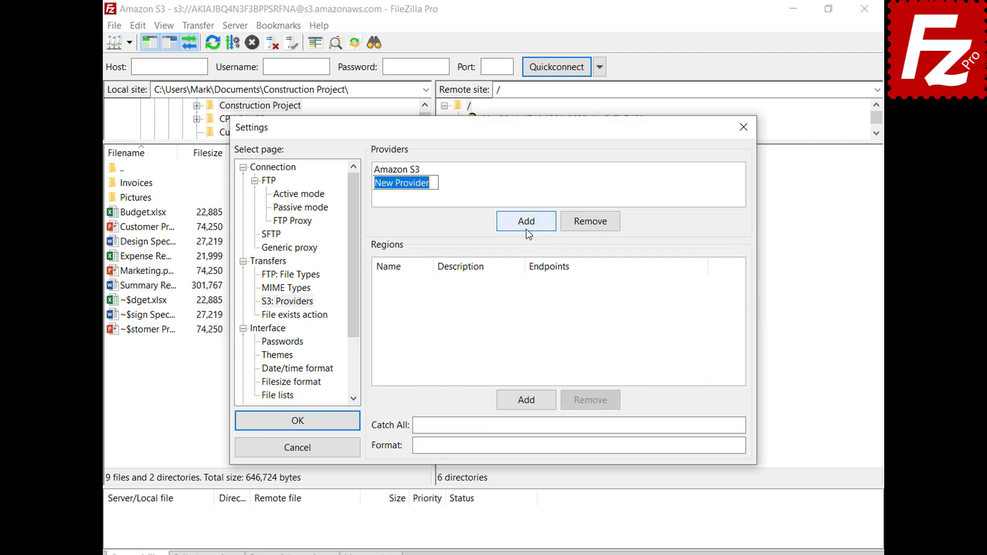
text(DigitalOc)
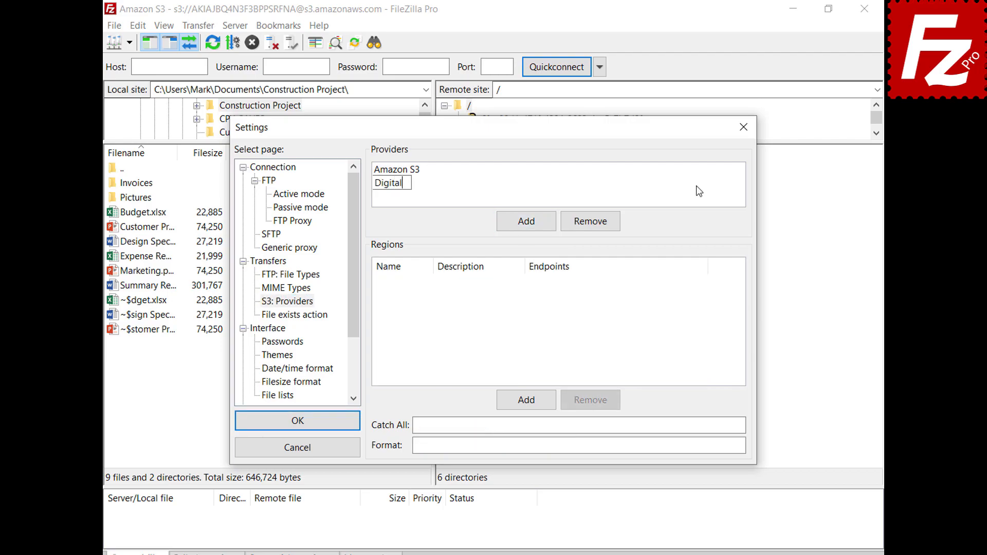
text(ean)
key(Return)
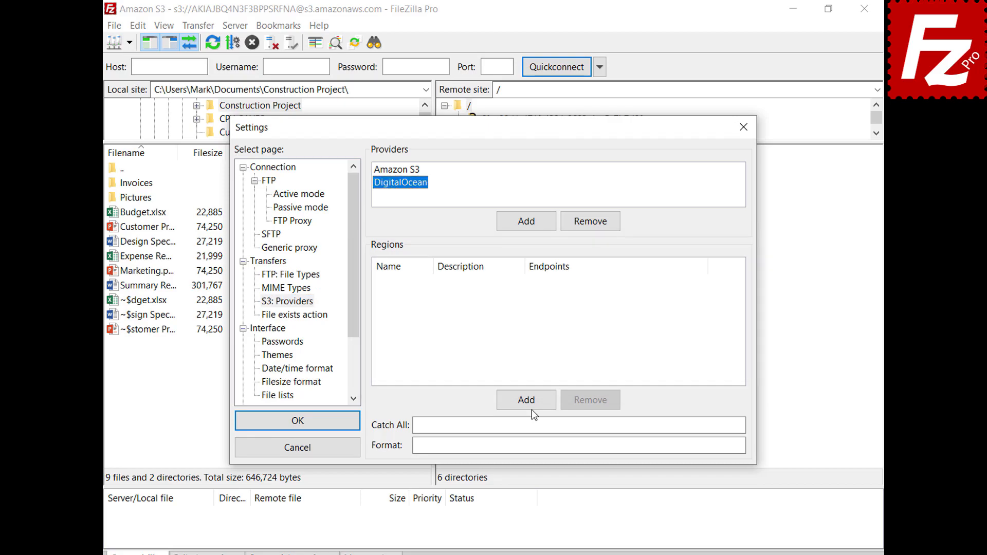
Step: Add the nyc3 (New York 3) and sgp1 (Singapore 1) regions with their endpoints
click(533, 408)
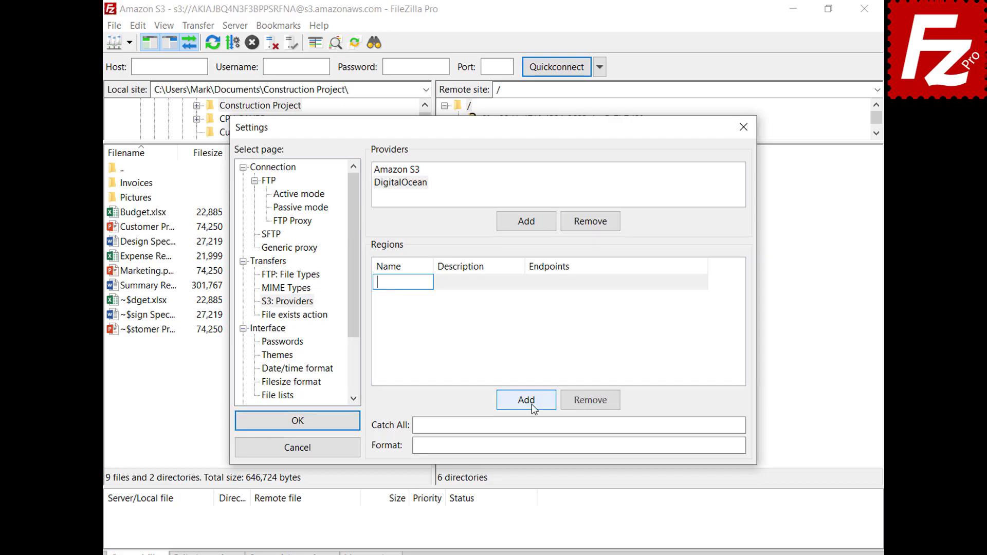
text(nyc3)
click(520, 283)
text(New York 3)
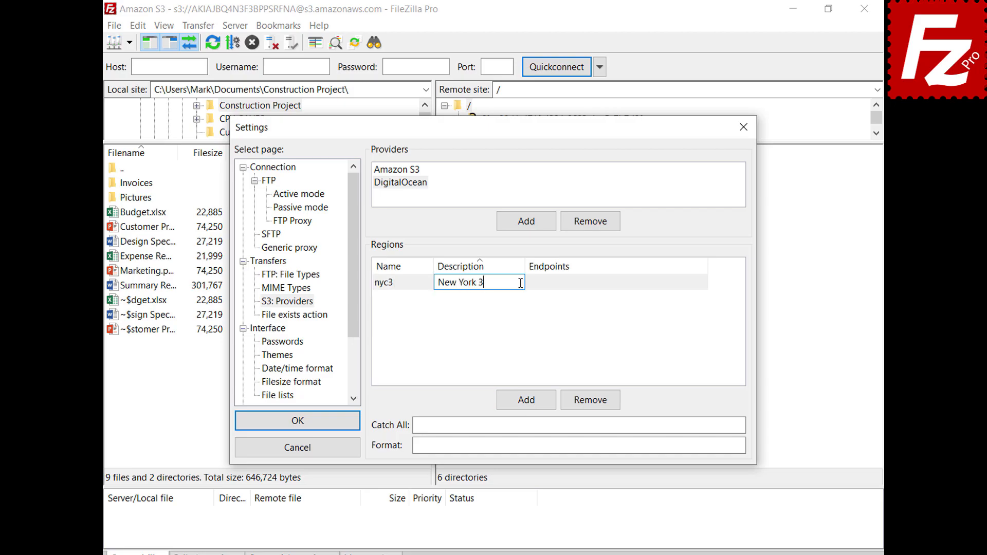
click(704, 283)
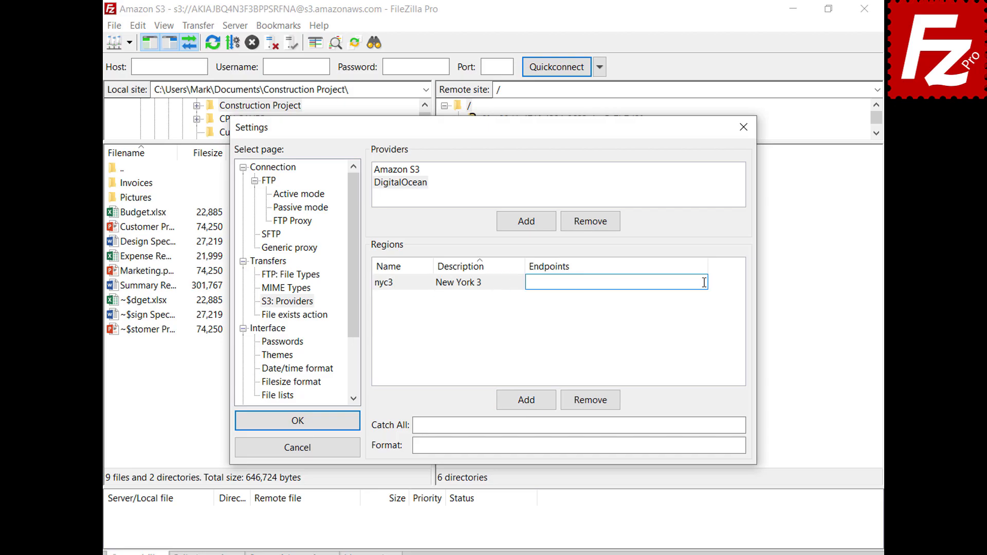
text(nyc3.digitaloceanspaces.com)
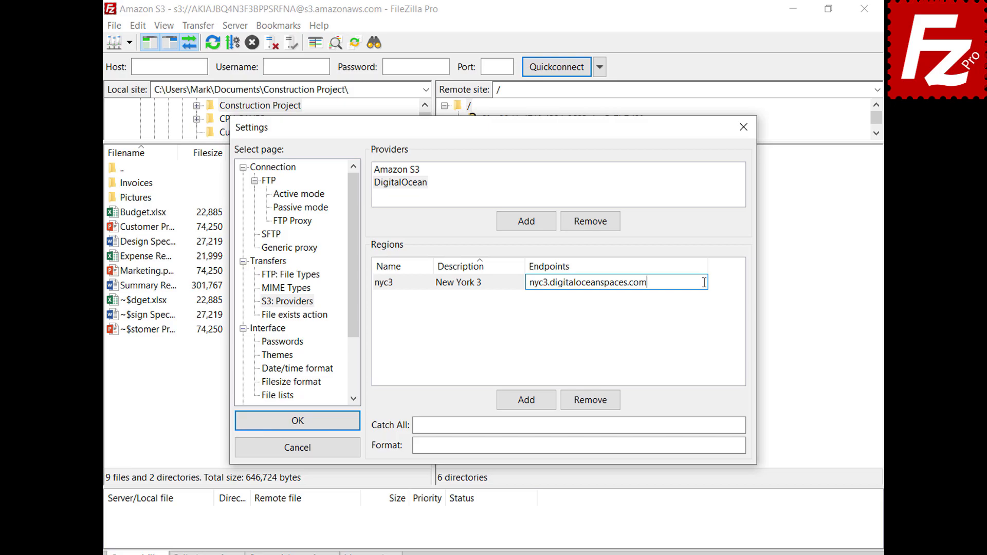
click(527, 406)
click(526, 406)
text(sgp1)
click(520, 282)
text(Singapore 1)
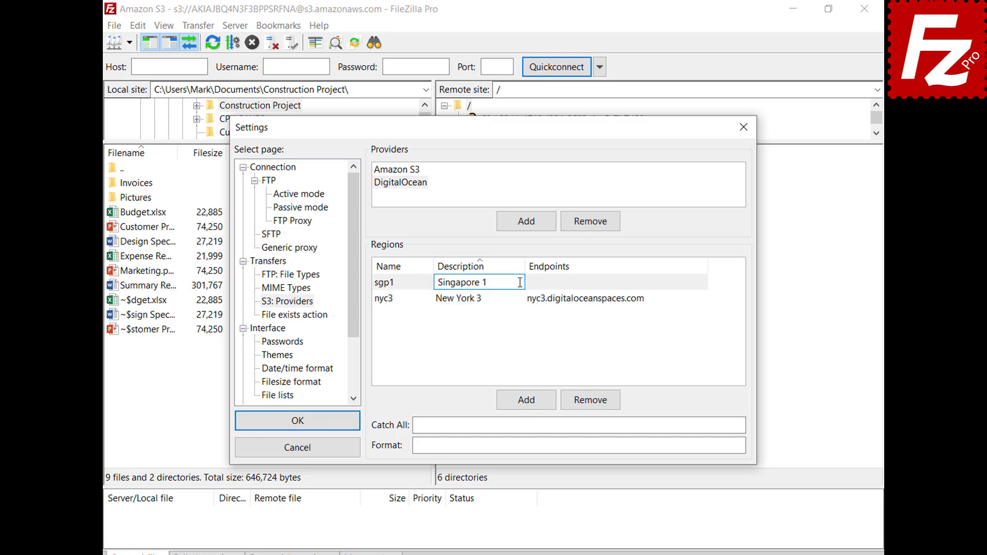
click(645, 301)
click(702, 297)
text(sgp1.digitaloceanspaces.com)
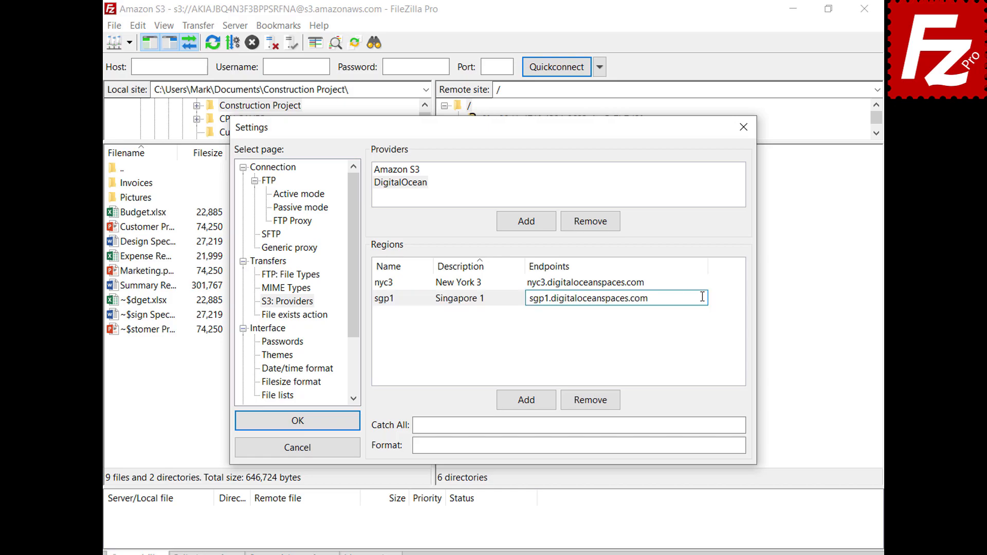
click(530, 406)
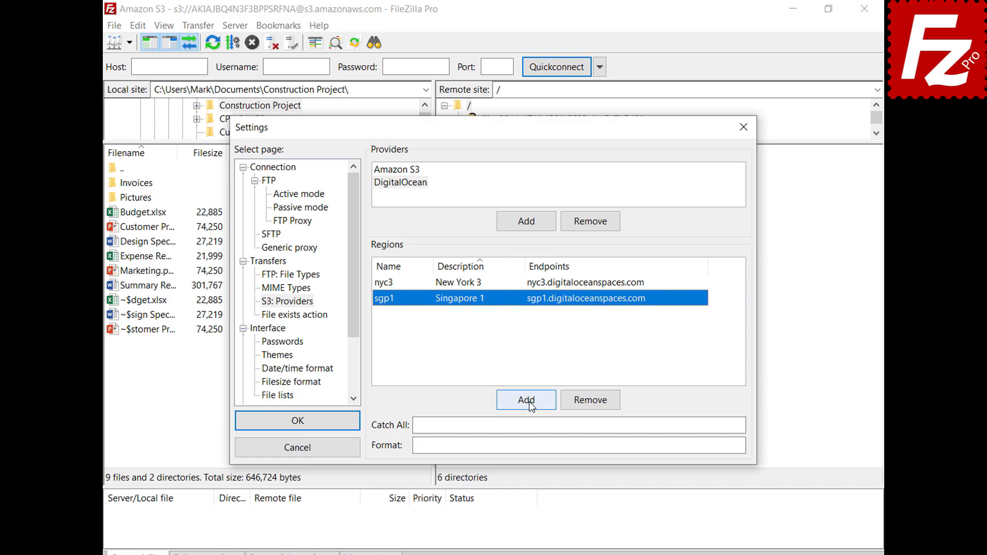
Step: Add the ams3 (Amsterdam 3) and sfo2 (San Francisco 2) regions with their endpoints
click(530, 406)
text(ams3)
key(Tab)
text(Amsterdam 3)
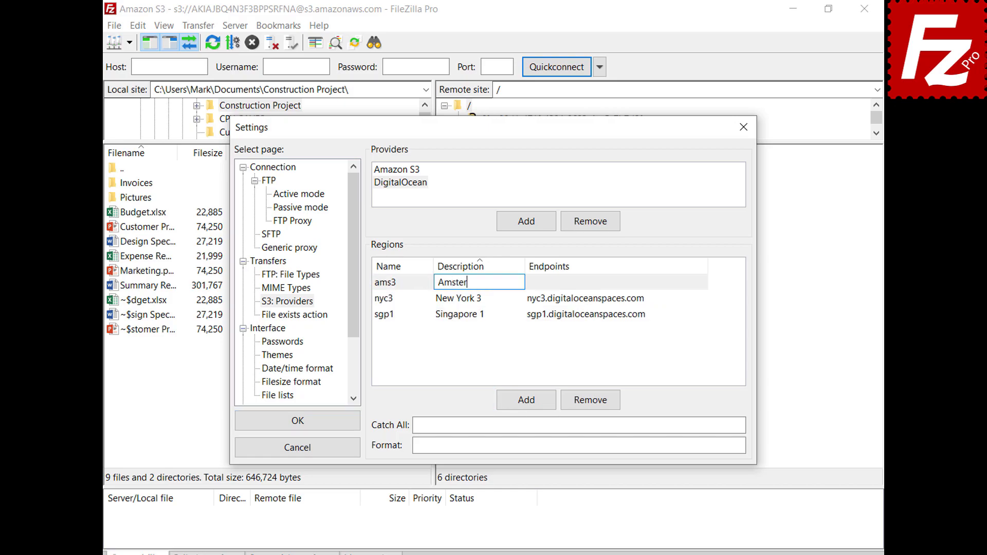
key(Tab)
text(ams3.digitaloceanspaces.com)
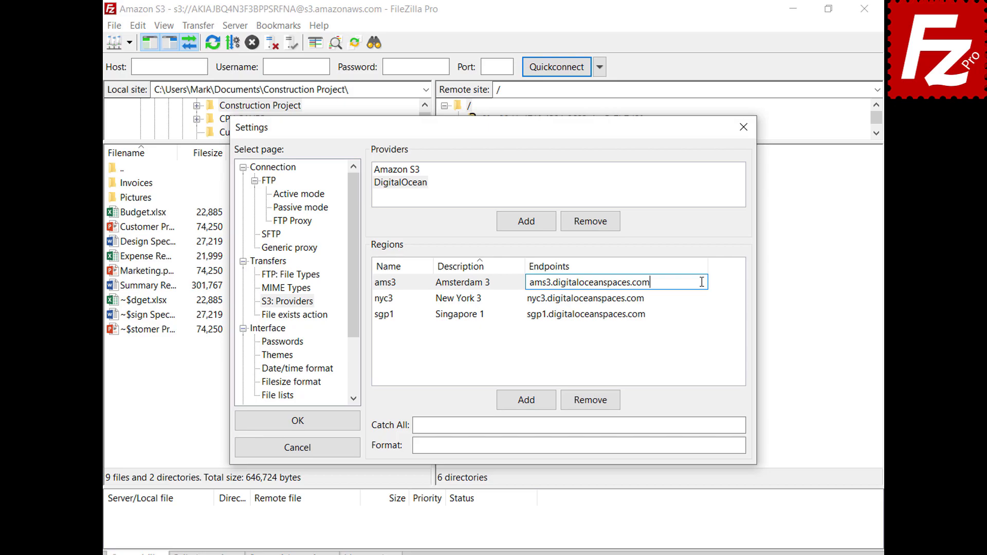
key(Tab)
click(527, 401)
text(sfo2)
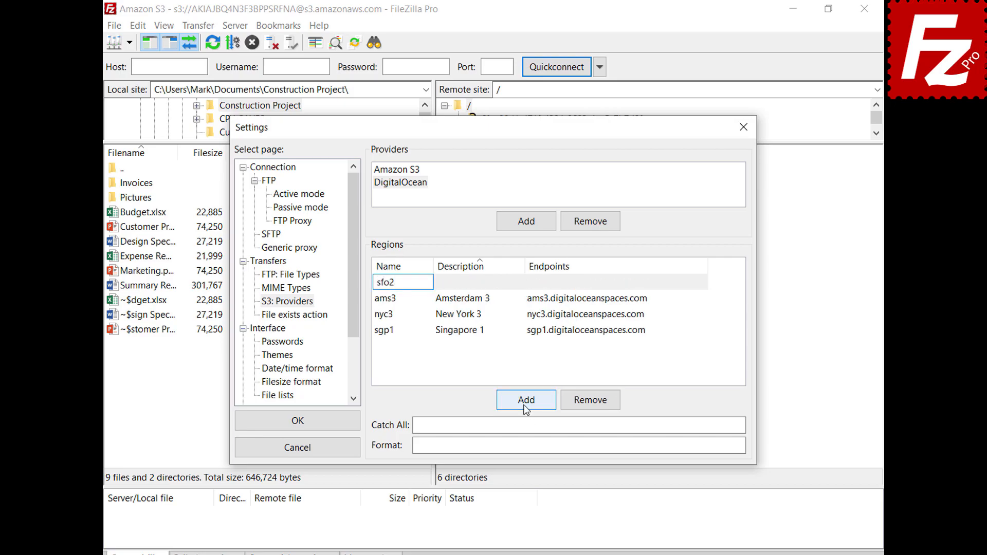
key(Tab)
text(San Francisco 2)
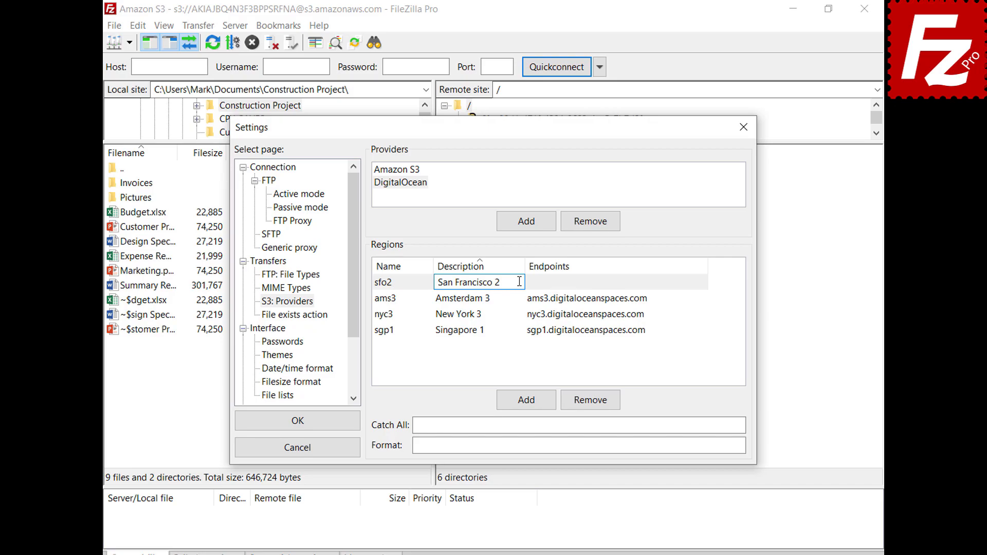
key(Tab)
click(633, 314)
text(sfo2.digitaloceanspaces.com)
key(Return)
Step: Set the .digitaloceanspaces.com catch-all and bucket address format, then save the settings
click(718, 425)
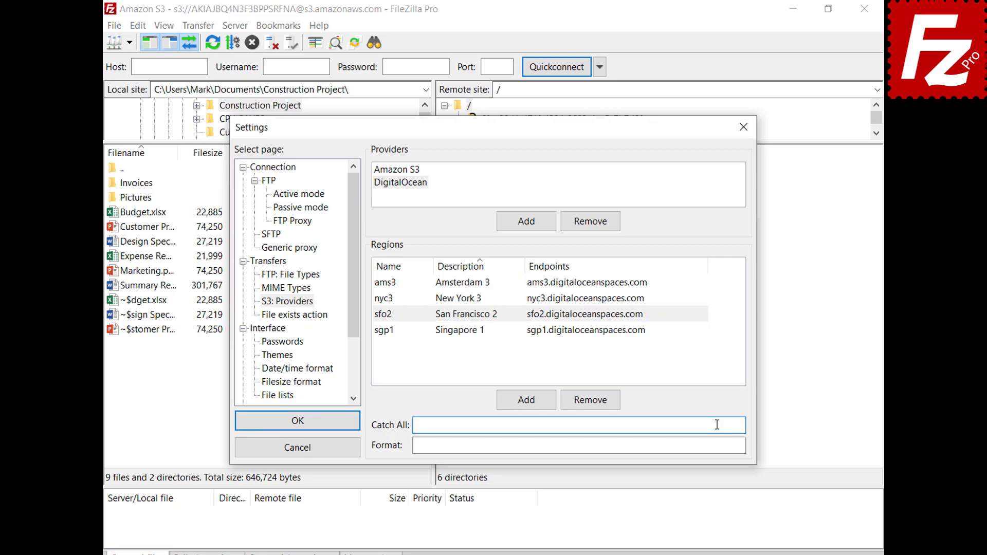
text(.digitaloceanspaces.com)
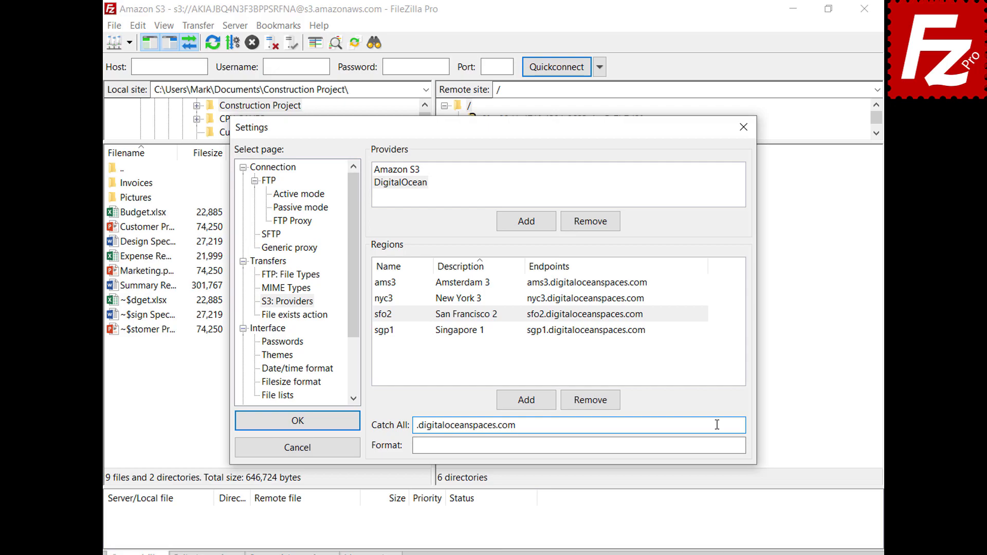
click(721, 445)
text({BUCKET}.{REGION}.digitaloceanspaces.com)
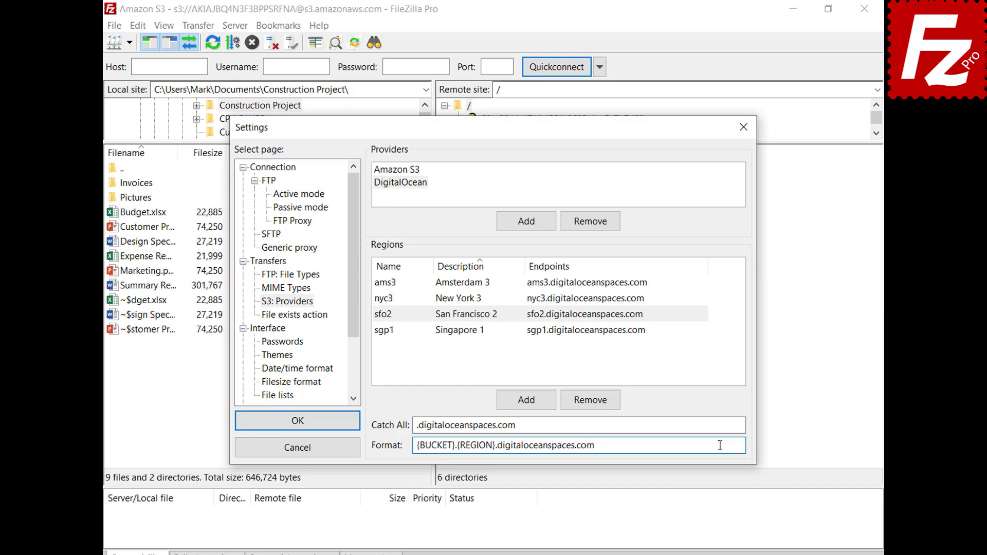
click(297, 422)
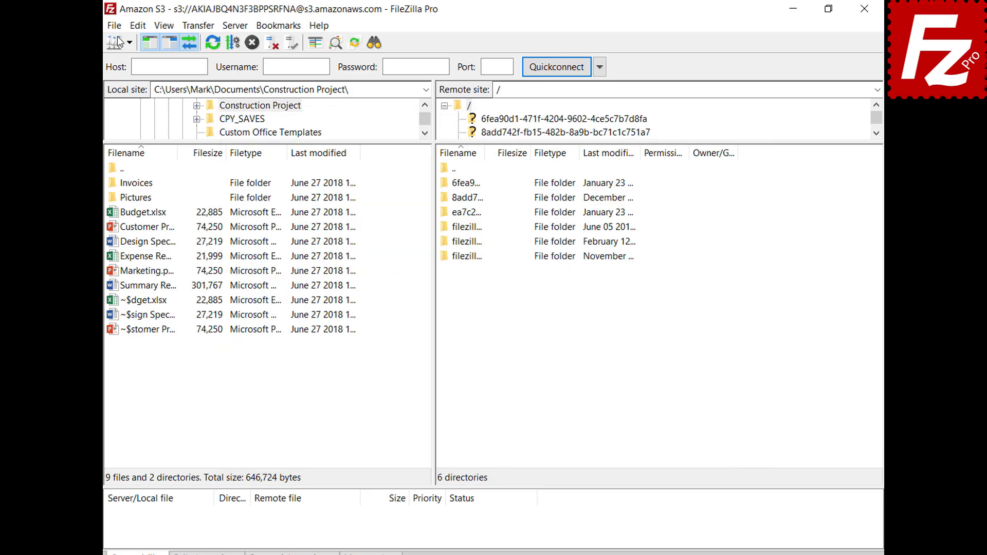
Step: Add a new 'Digital Ocean' site in the Site Manager using the S3 protocol
click(117, 29)
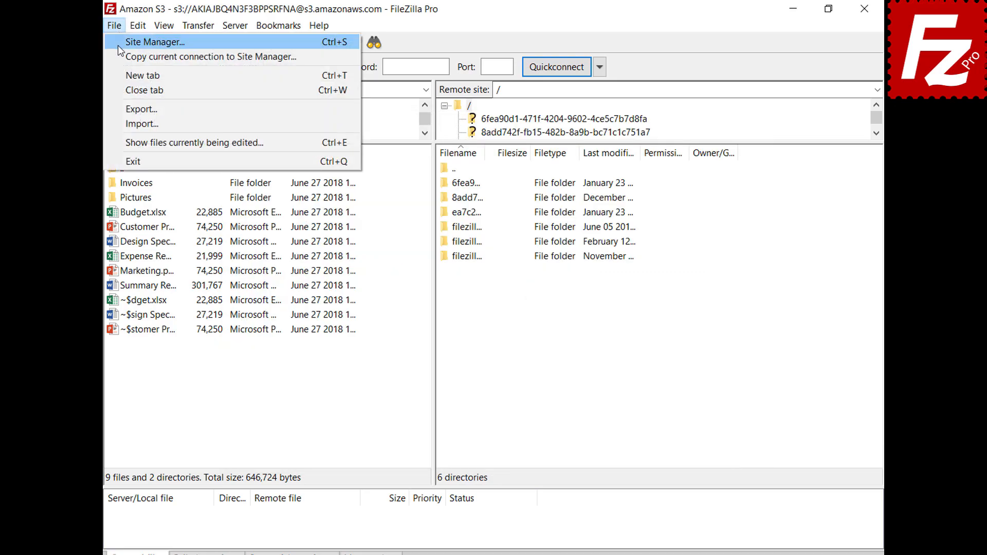
click(119, 45)
click(312, 381)
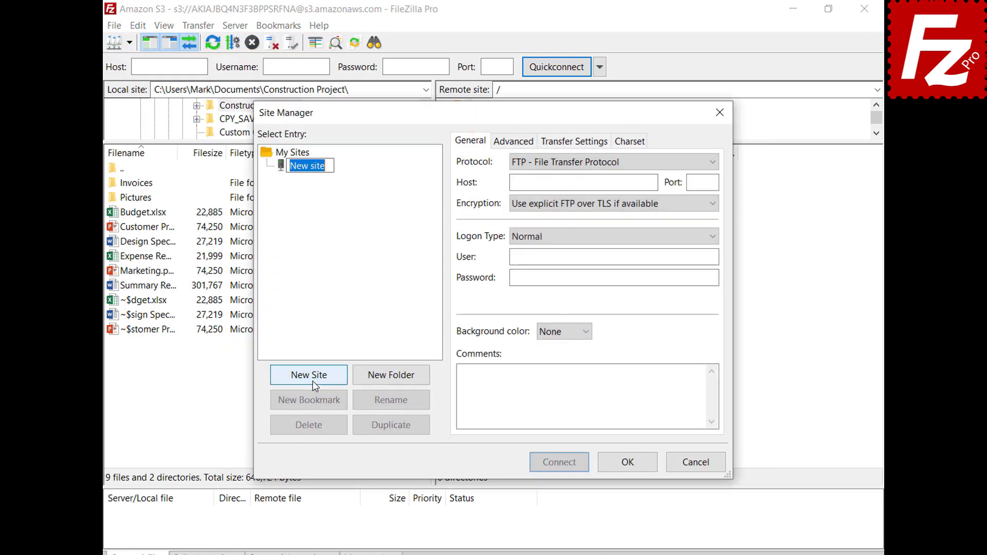
text(Digital Ocean)
key(Tab)
click(584, 163)
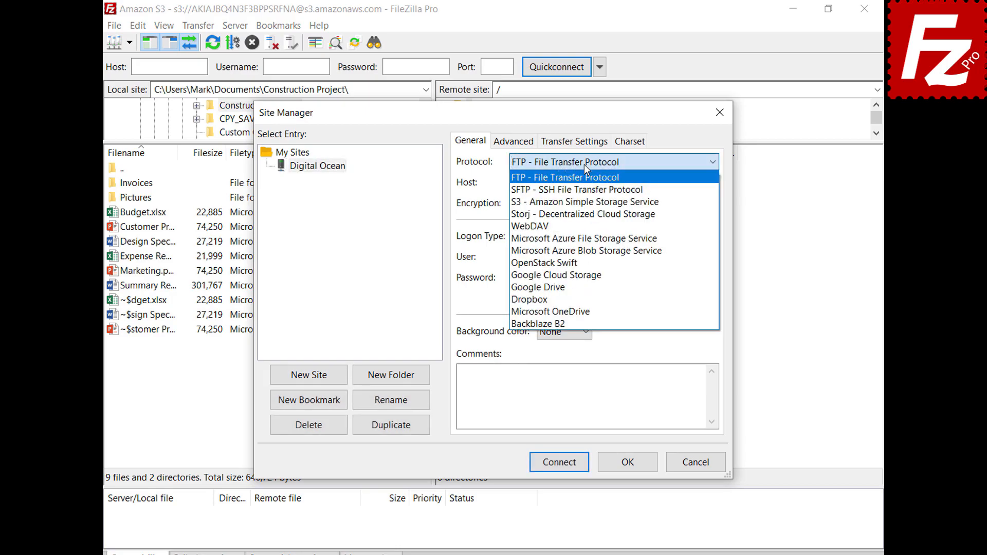
click(588, 202)
Step: Set host sfo3.digitaloceanspaces.com, paste the access and secret keys, and connect
double_click(652, 182)
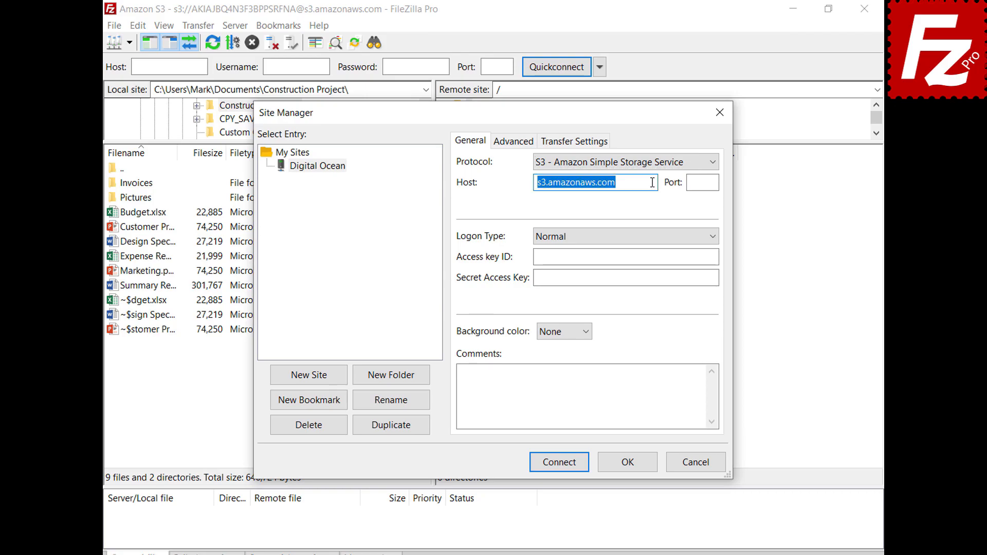
text(sfo3.digitaloceanspaces.com)
click(714, 257)
key(ctrl+v)
click(714, 279)
key(ctrl+v)
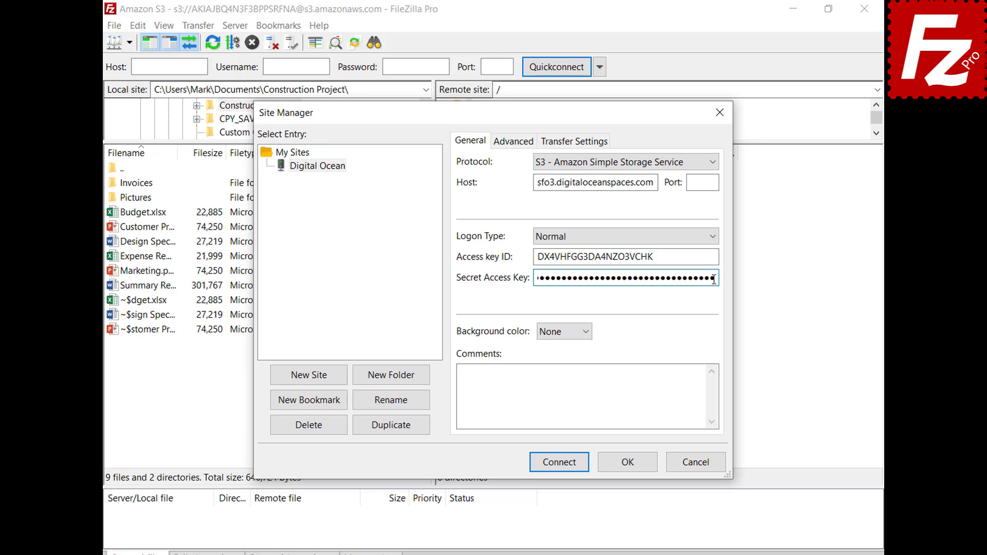
click(562, 467)
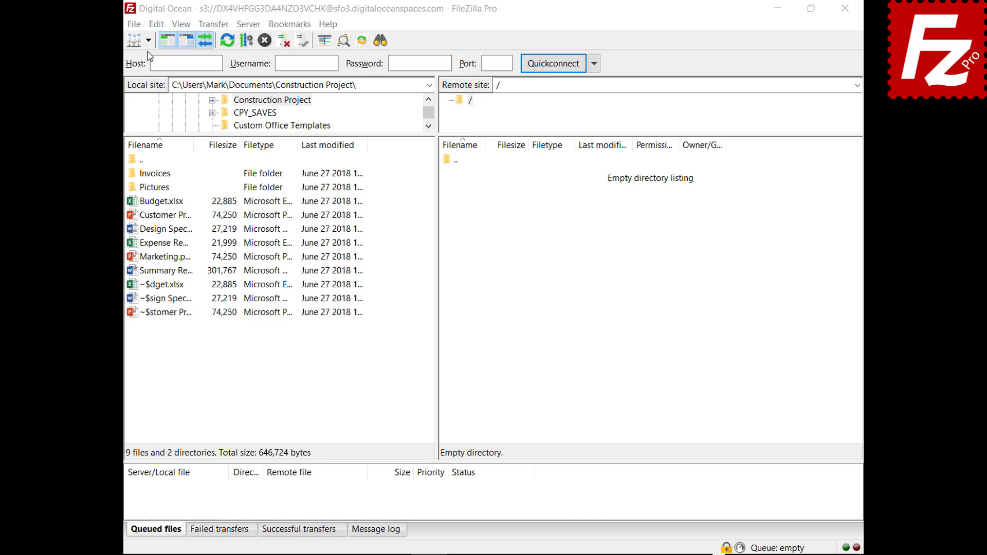
Step: Connect to Amazon S3 and preview AWS KMS encryption for Budget.xlsx, then cancel
click(149, 40)
click(152, 61)
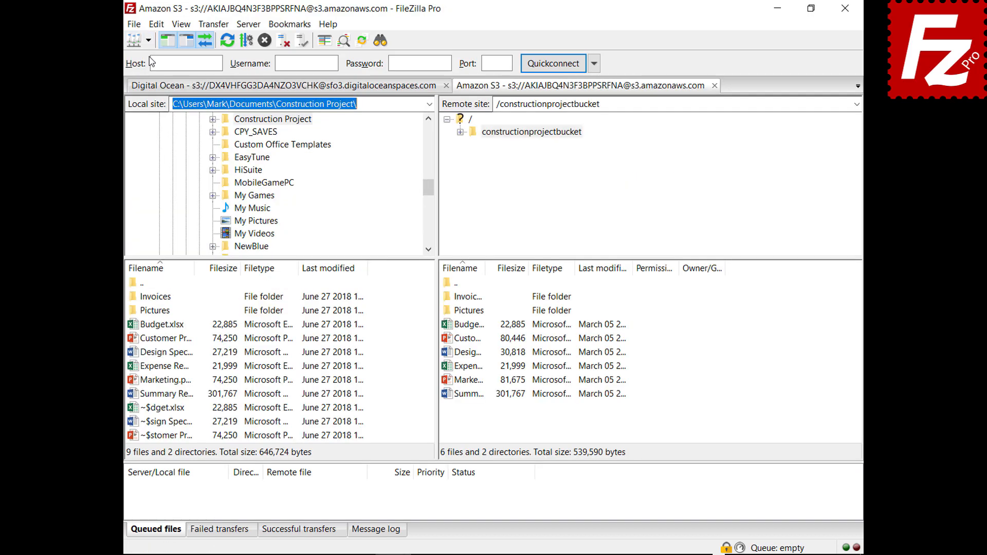
right_click(447, 328)
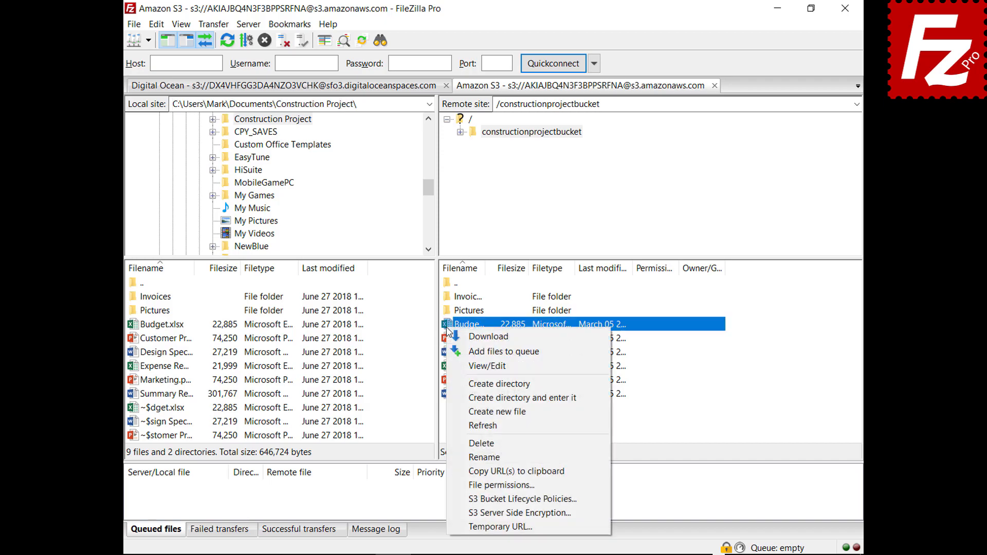
click(465, 513)
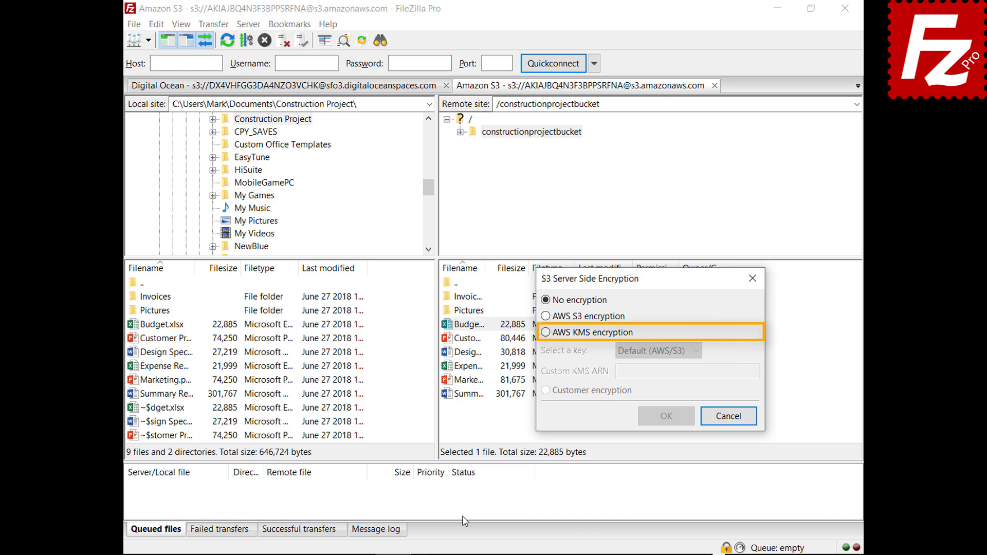
click(546, 332)
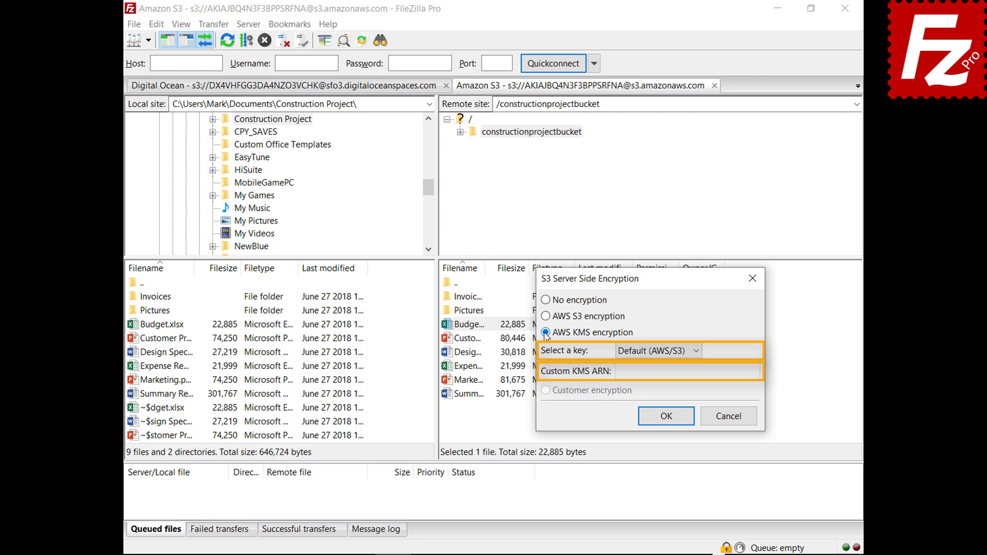
click(734, 423)
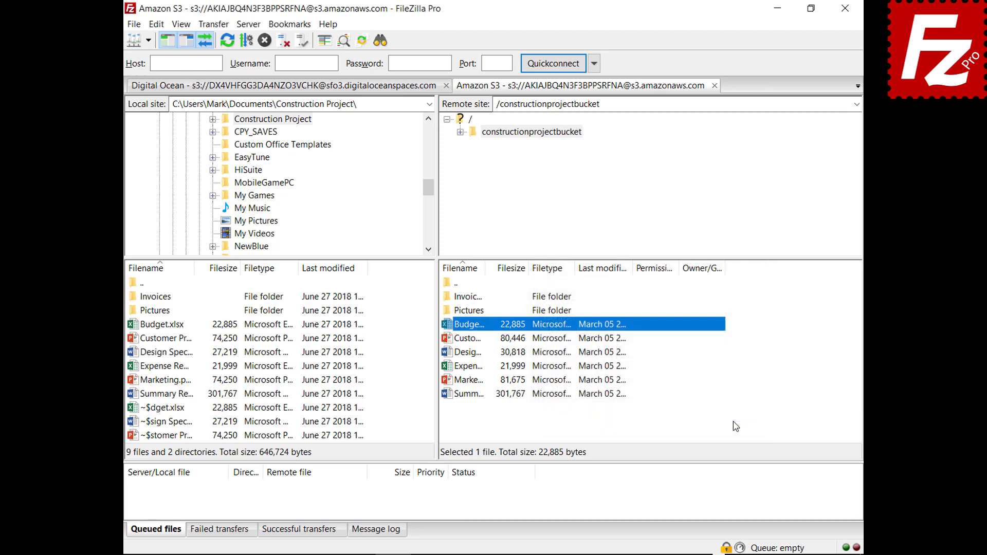
click(134, 24)
click(138, 40)
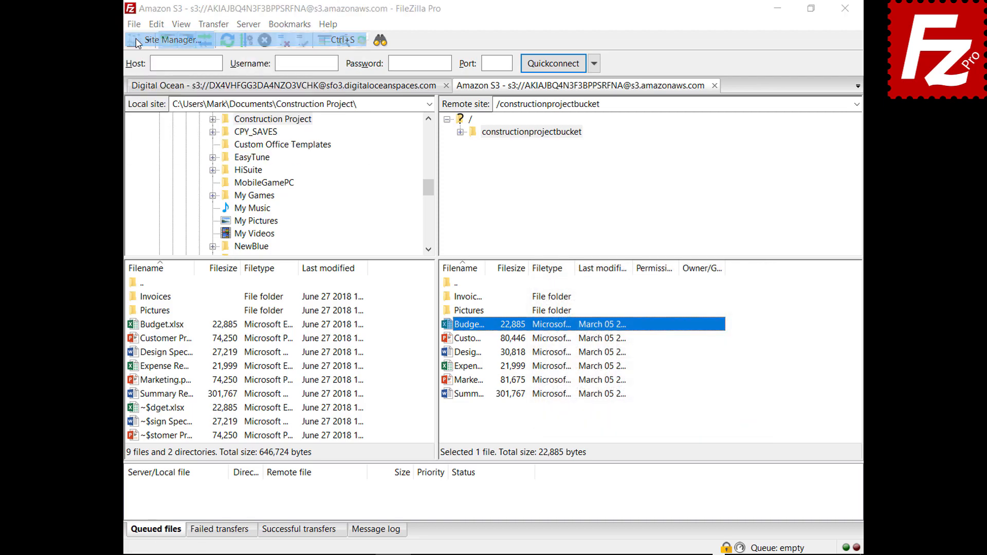
click(631, 138)
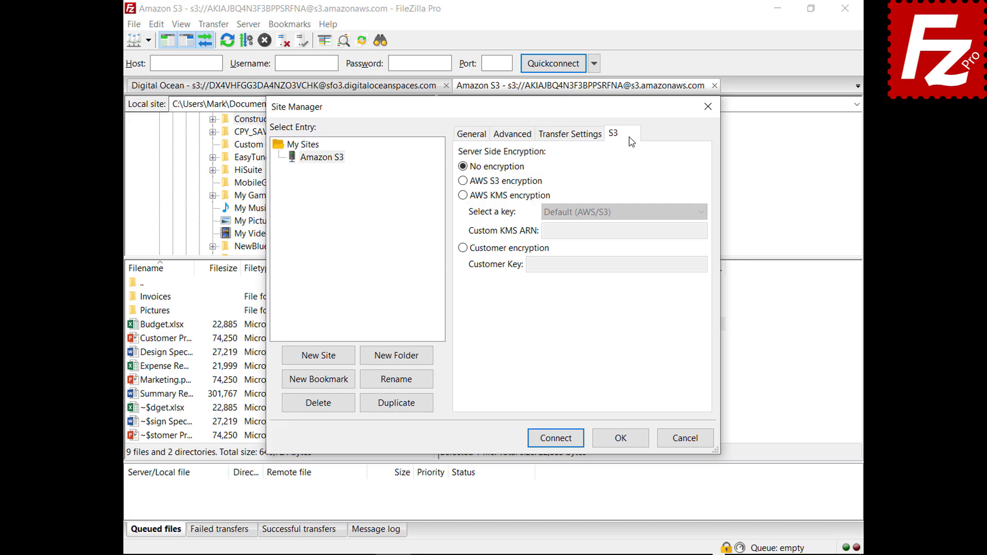
click(463, 181)
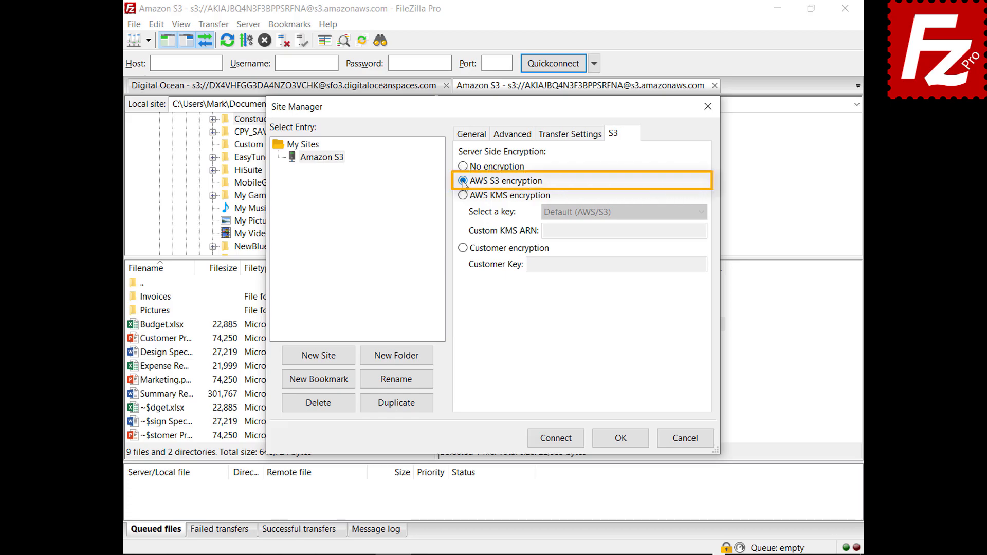
click(462, 197)
click(702, 212)
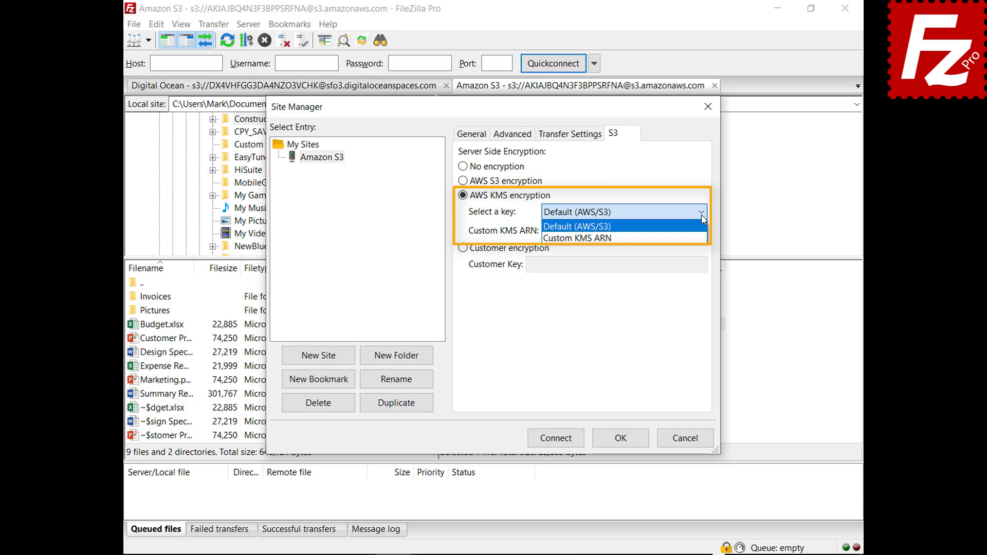
click(701, 214)
click(463, 248)
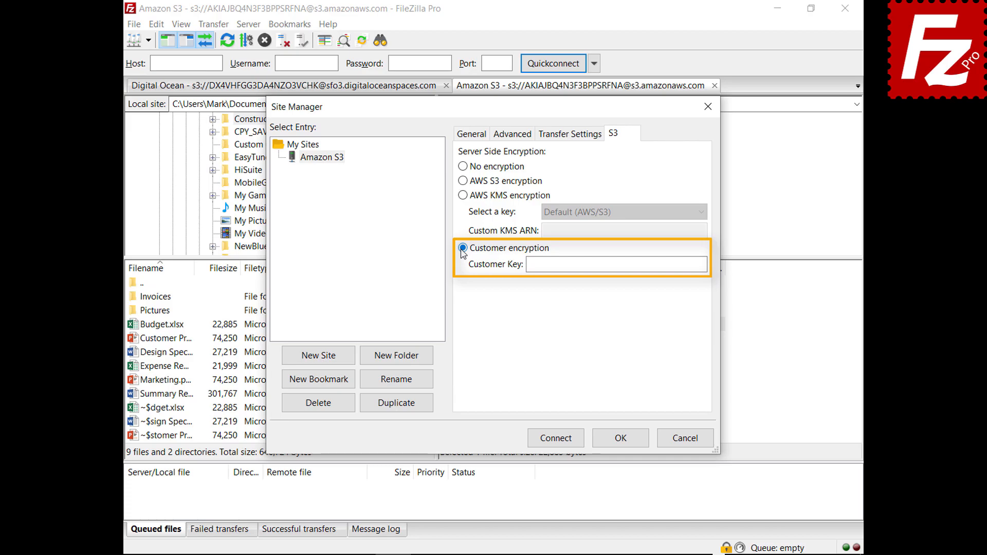
click(689, 445)
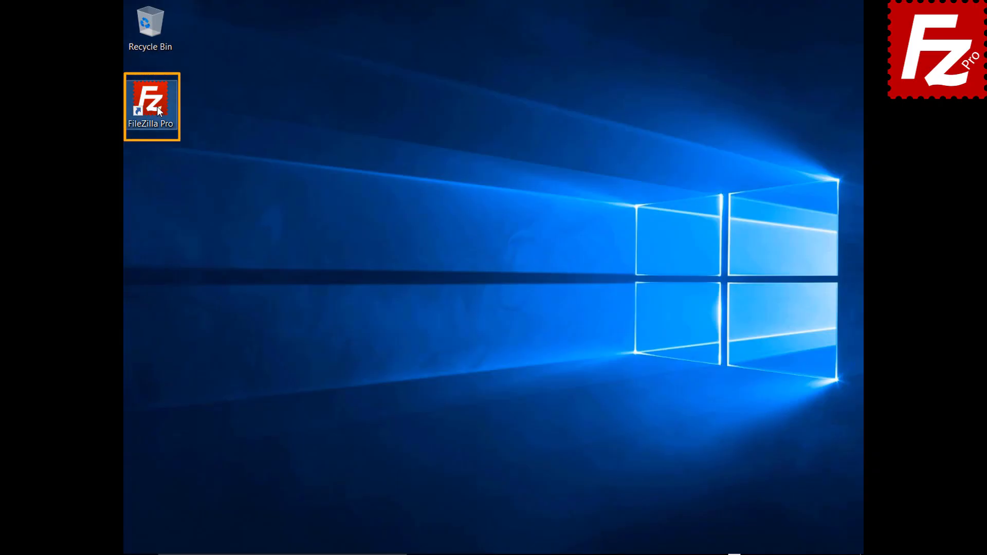
Step: Launch FileZilla Pro, connect to Amazon S3 in a new tab, and open filezillaprobucket's lifecycle policies
double_click(156, 106)
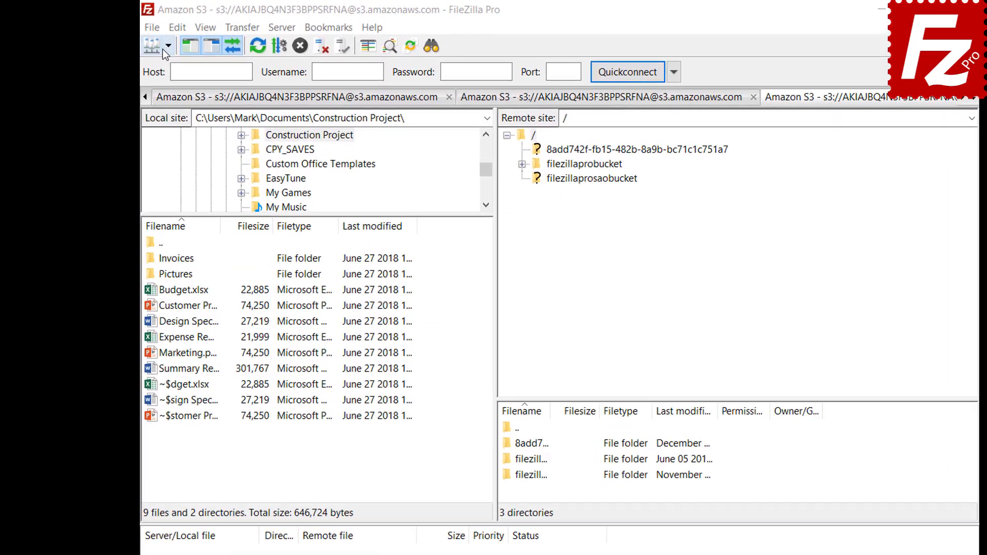
click(166, 46)
click(162, 70)
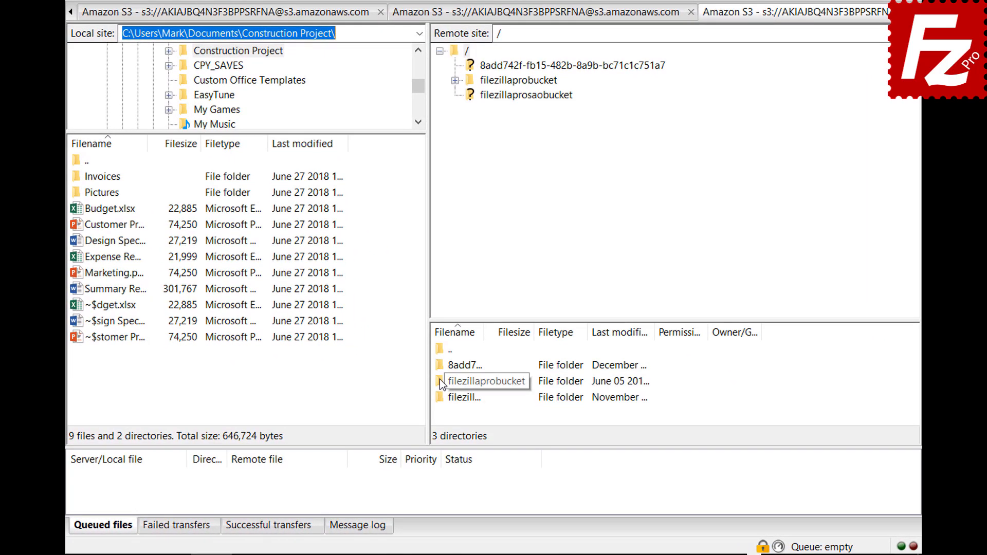
right_click(440, 378)
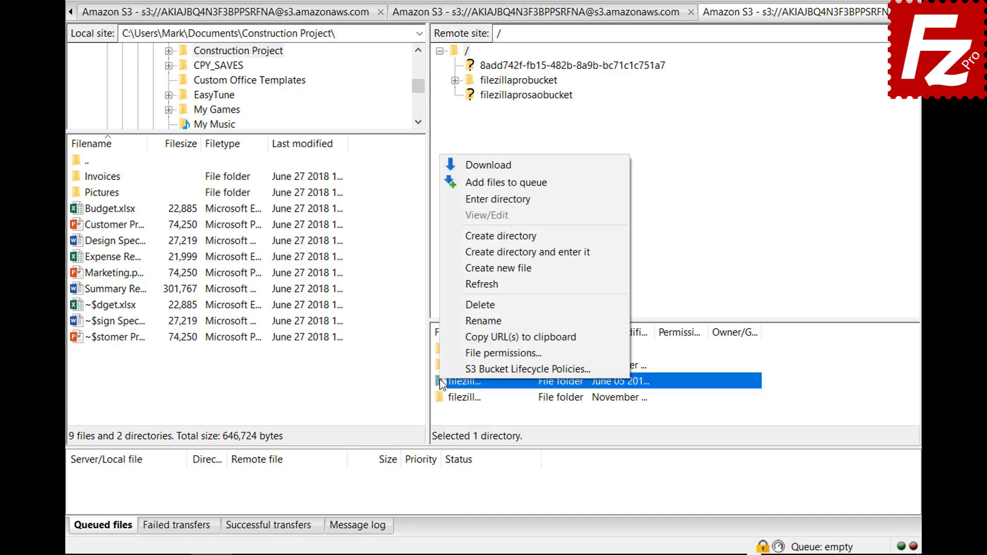
click(443, 366)
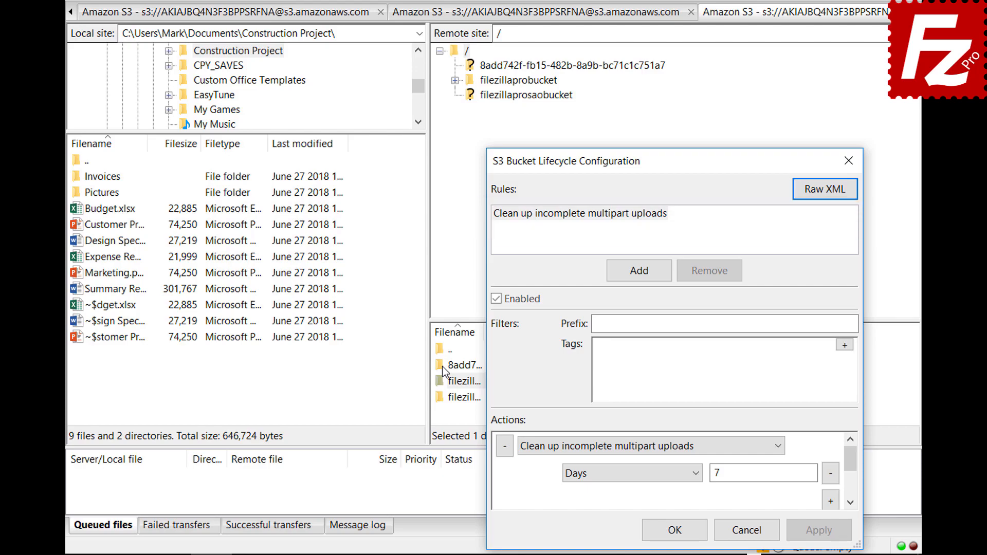
Step: Add an enabled lifecycle rule named 'Archive old site images' with prefix filter images/
click(639, 272)
text(Archive old site images)
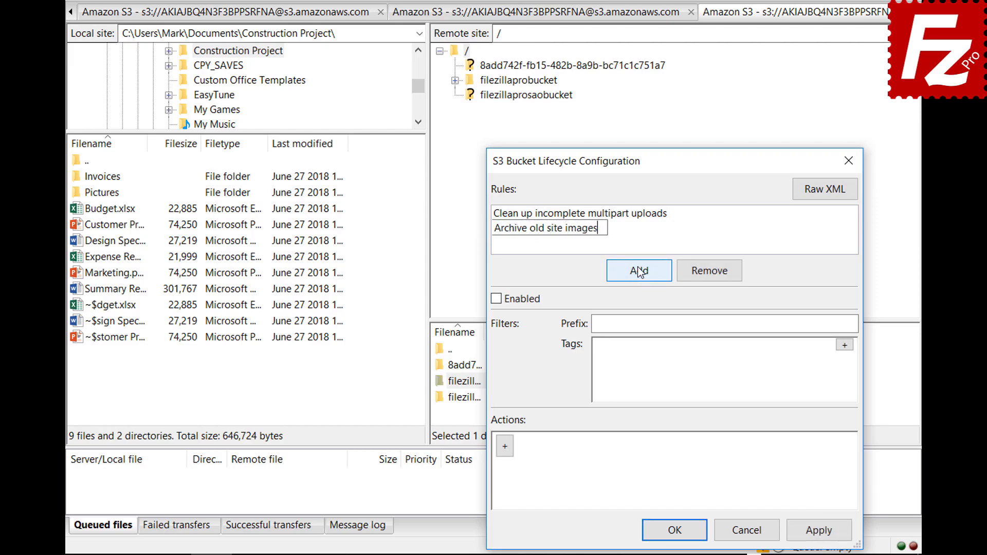
click(495, 302)
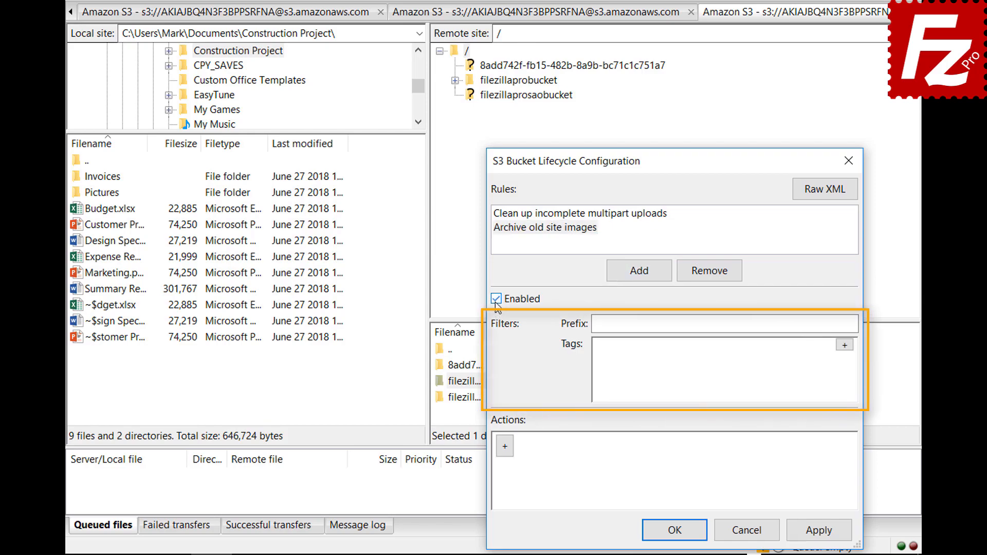
click(756, 324)
text(images/)
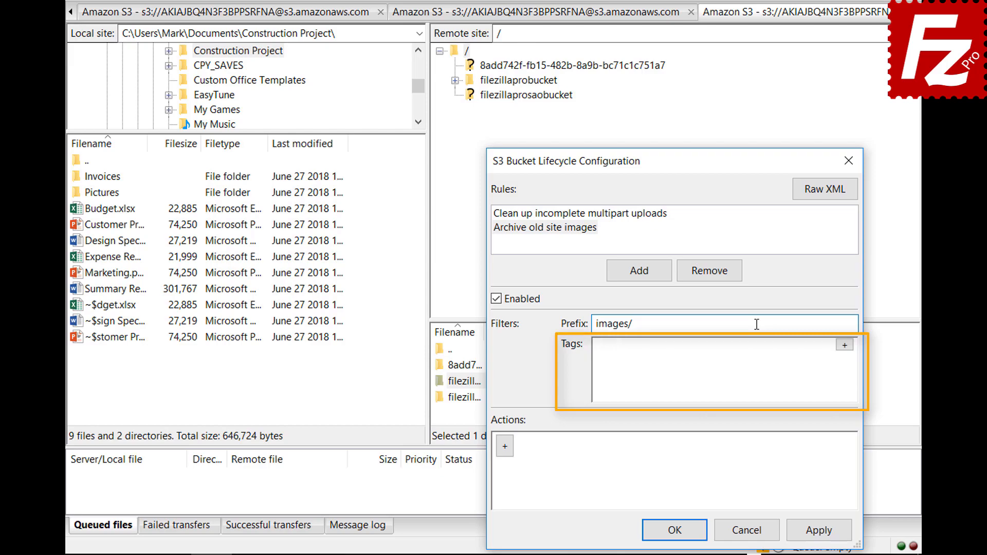
Step: Add a tag filter to the rule with key location and value site
click(845, 345)
click(731, 351)
text(location)
click(826, 350)
text(site)
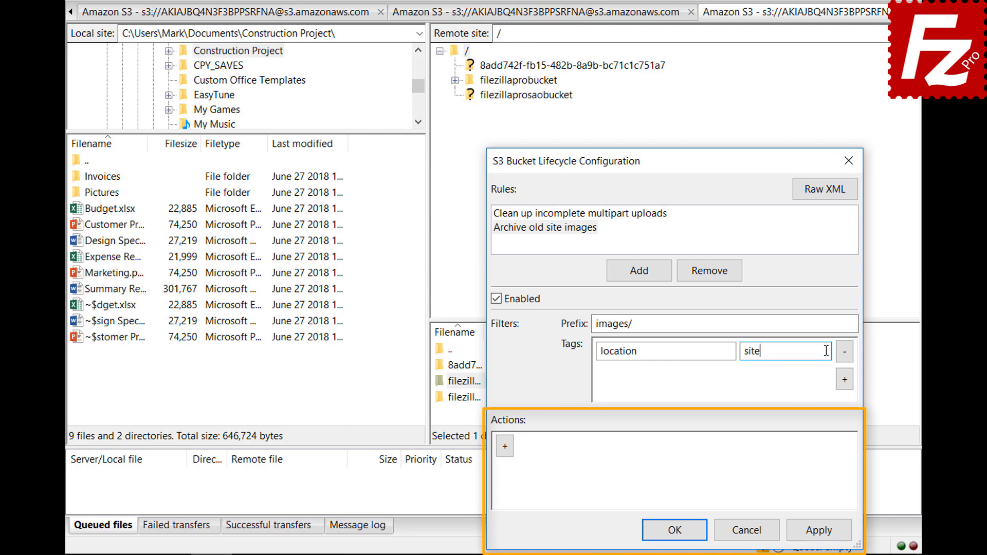
Step: Add a Transition (current version) action that triggers after 30 days
click(505, 447)
click(778, 450)
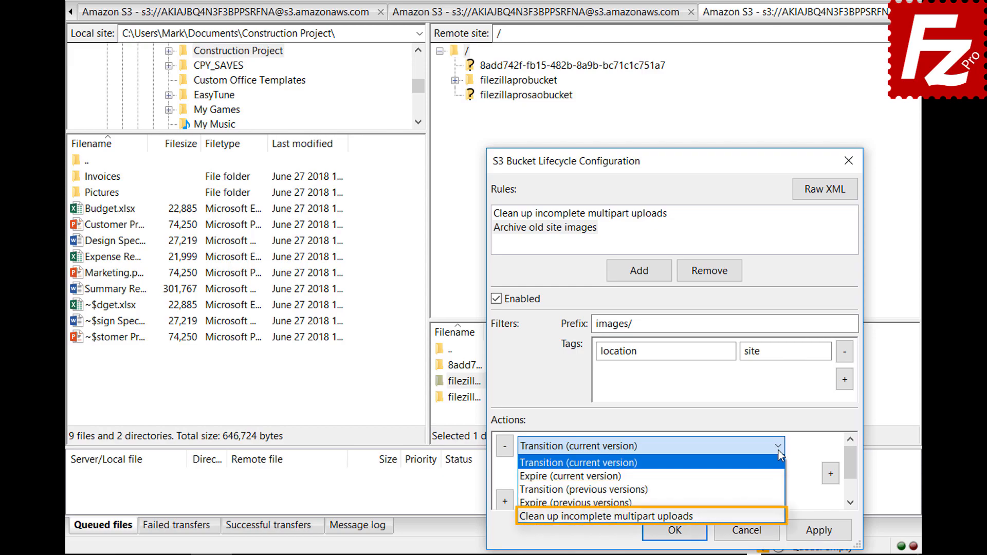
click(779, 450)
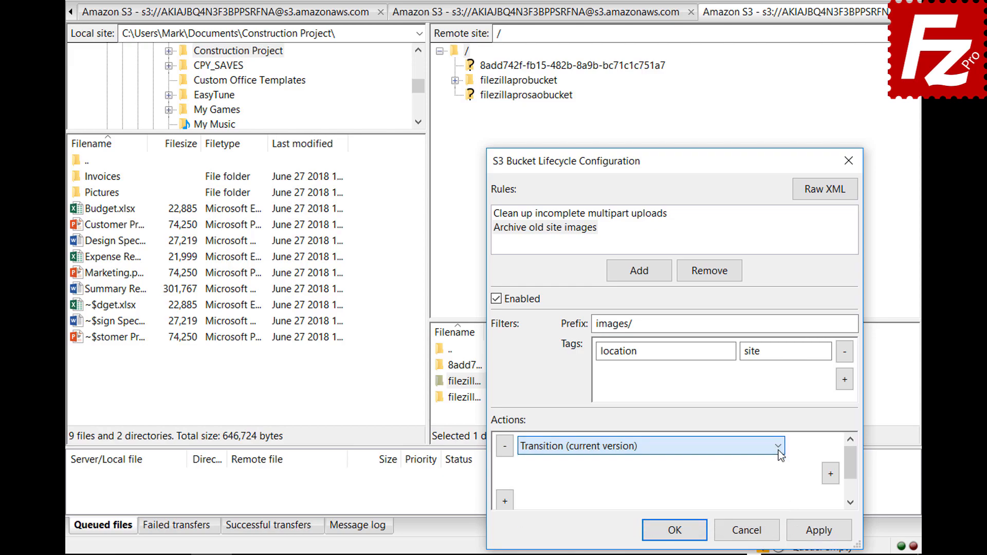
click(830, 474)
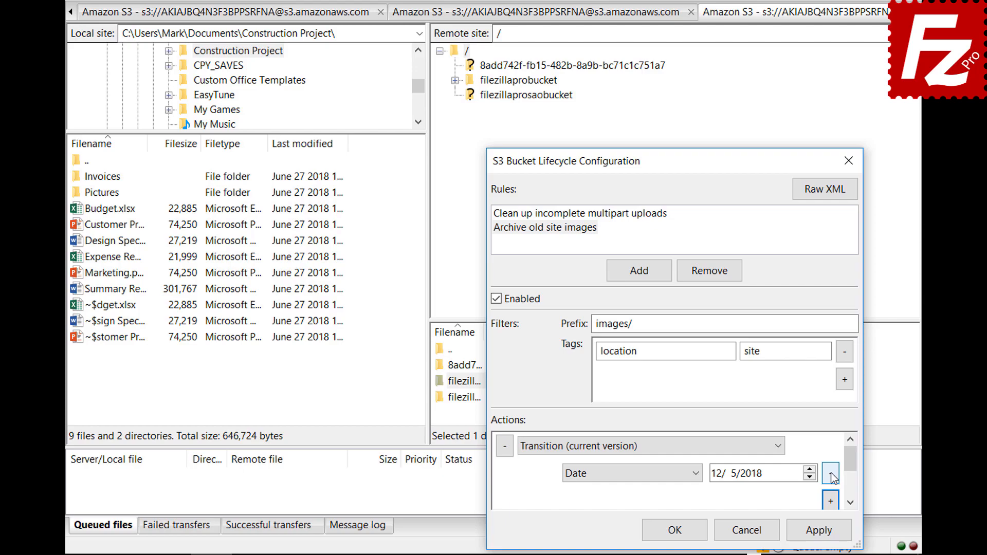
click(697, 475)
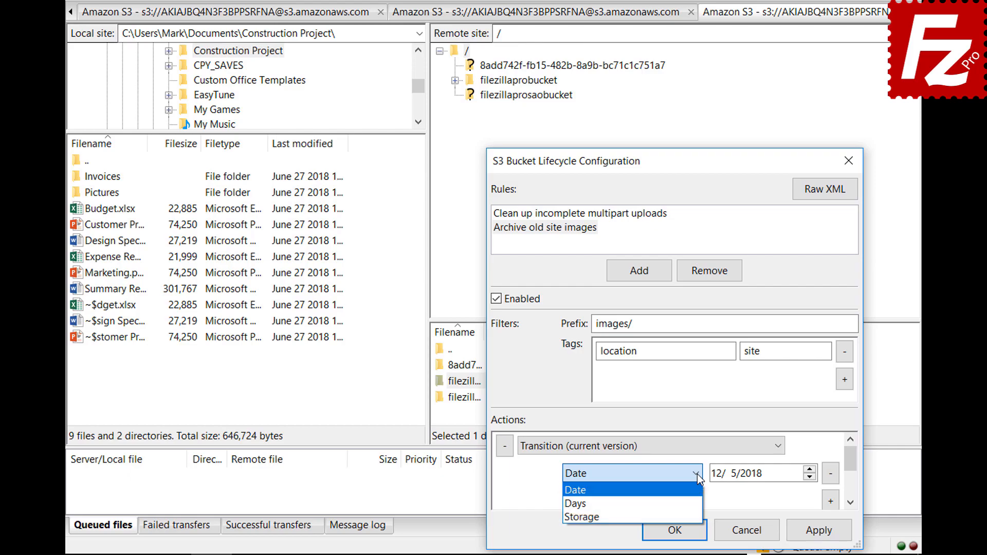
click(700, 505)
scroll(818, 493, down, 1)
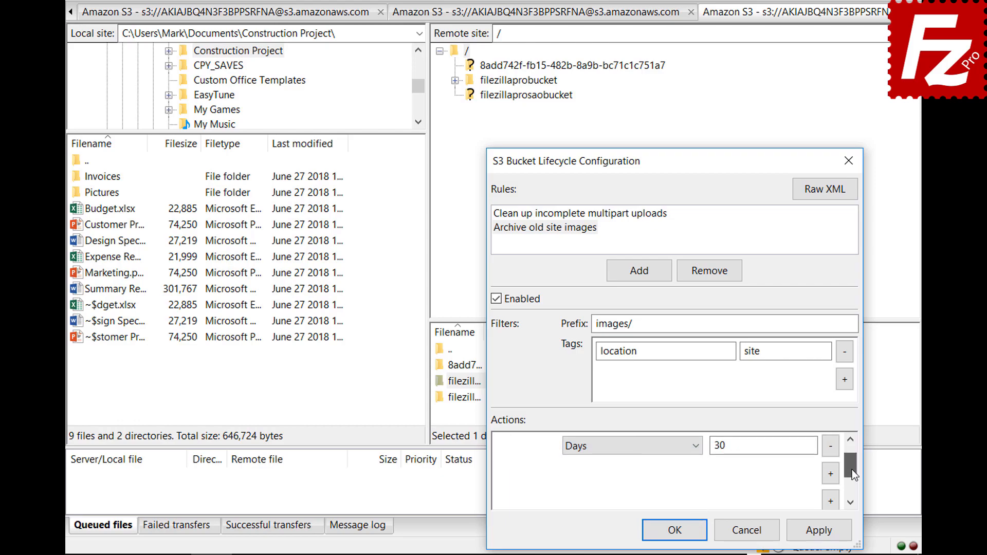
Step: Add a Glacier storage class condition to the transition and save the lifecycle configuration
click(831, 473)
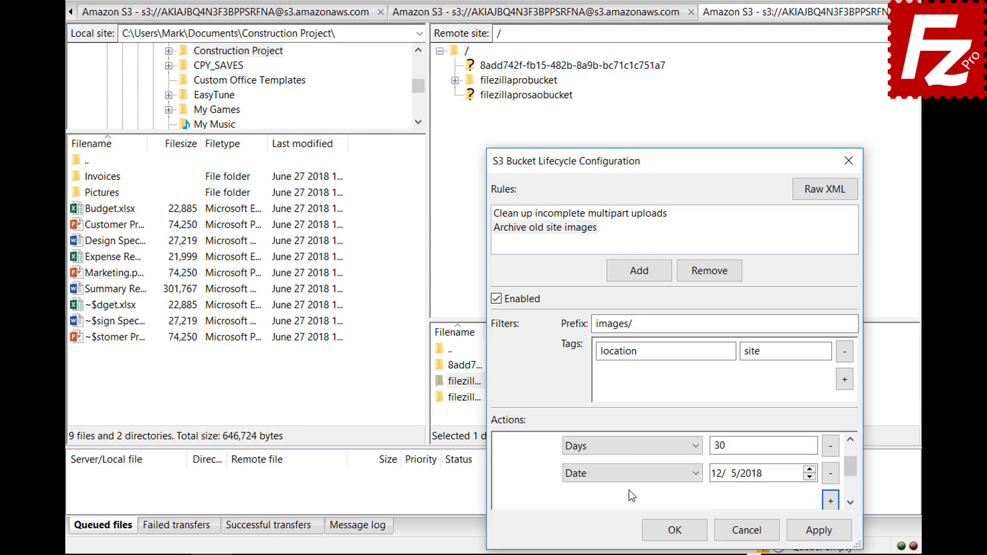
click(630, 473)
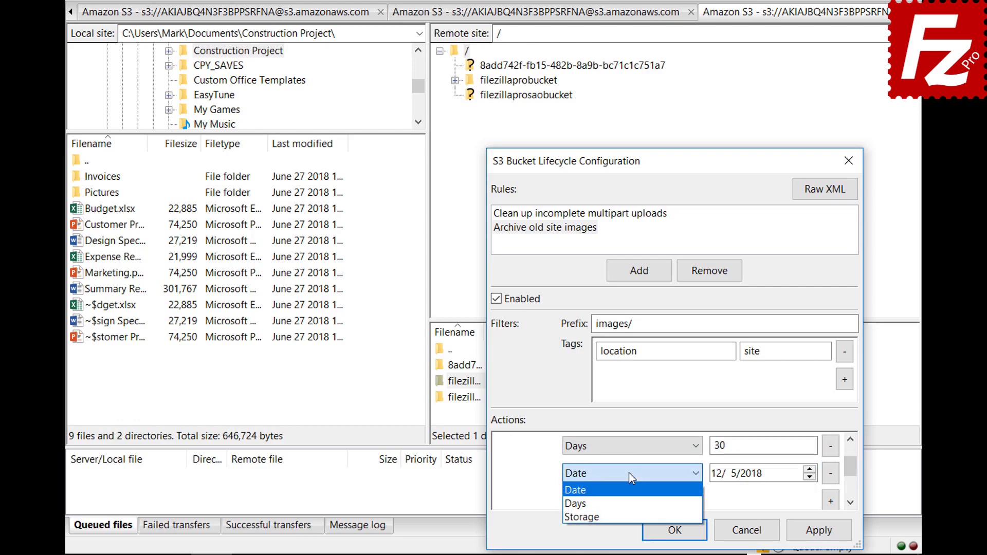
click(631, 512)
click(741, 479)
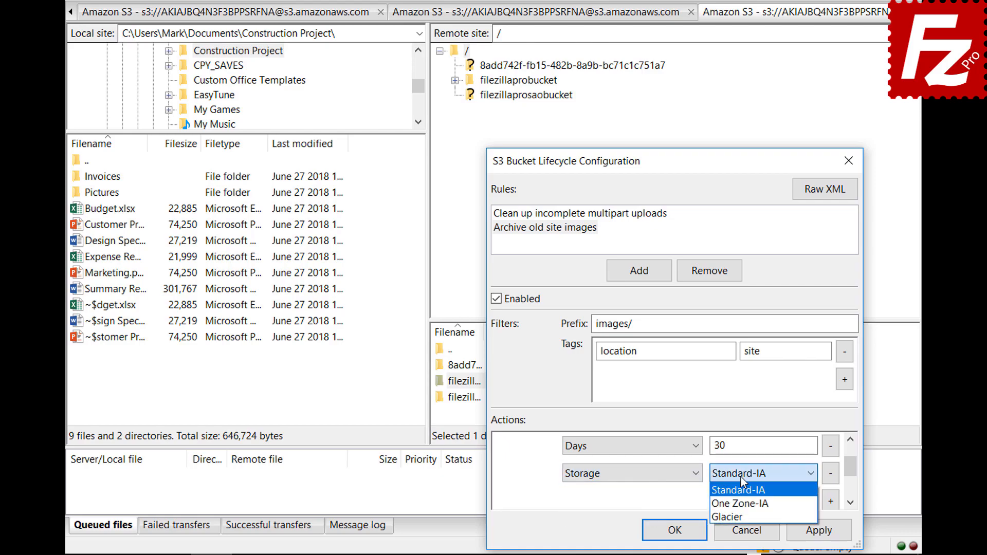
click(741, 513)
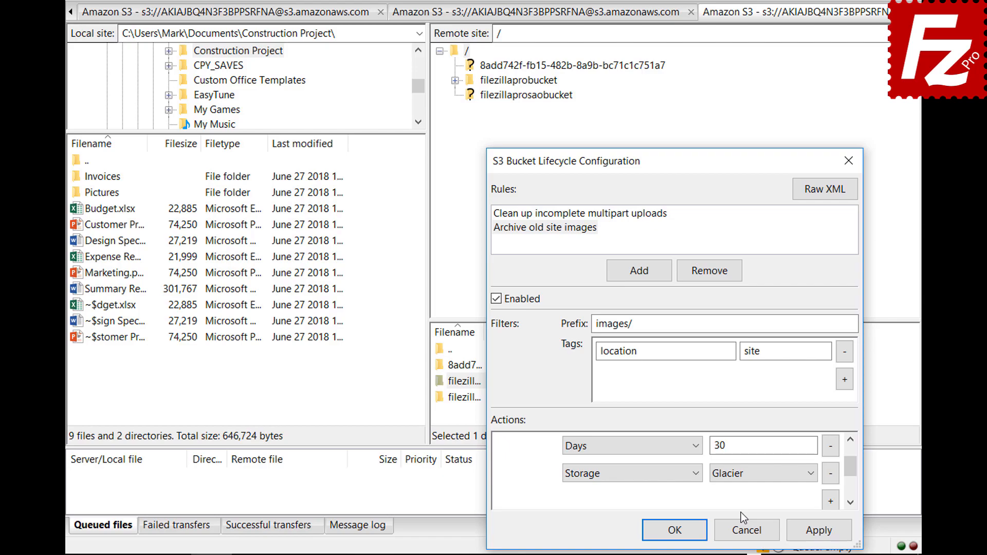
click(658, 528)
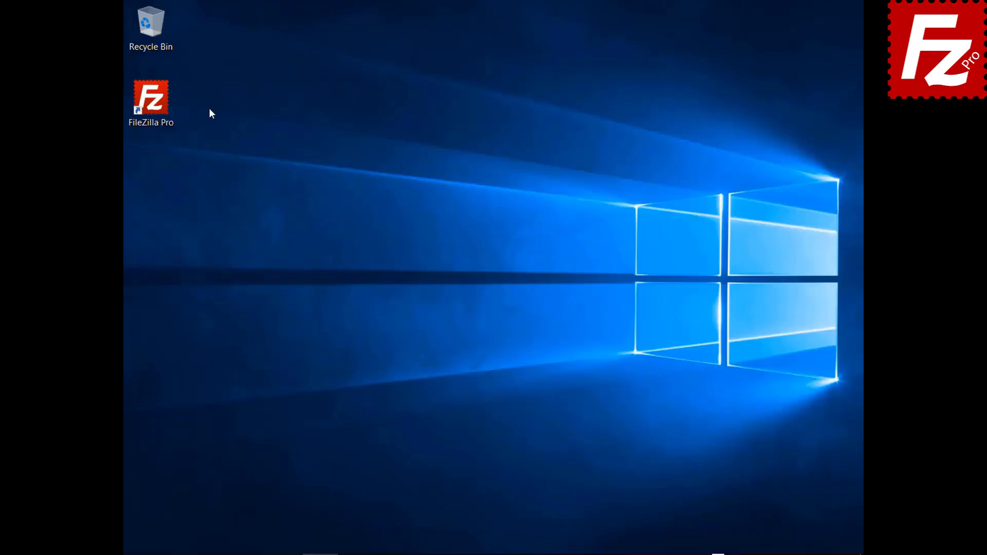
Step: Launch FileZilla Pro from the desktop and open the Site Manager from the File menu
double_click(159, 110)
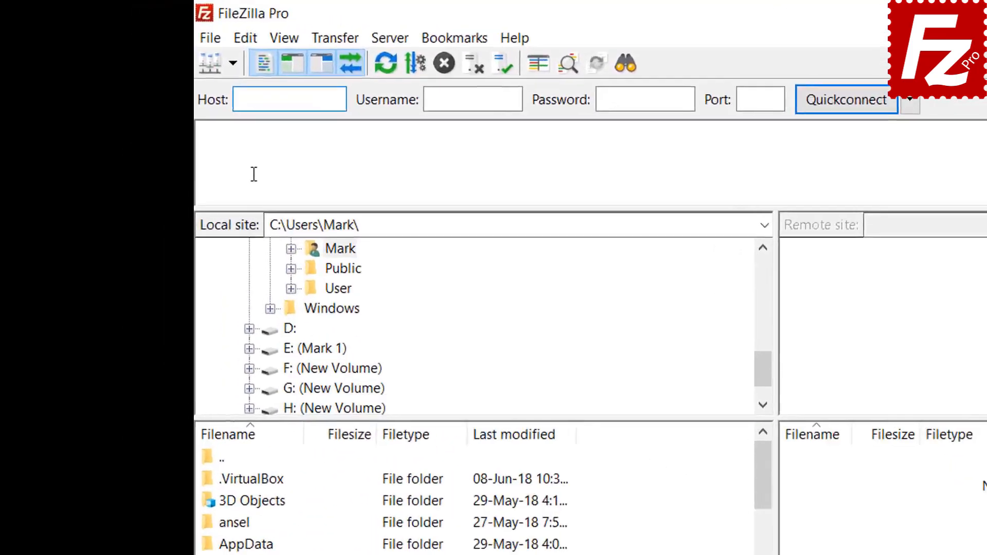
click(230, 46)
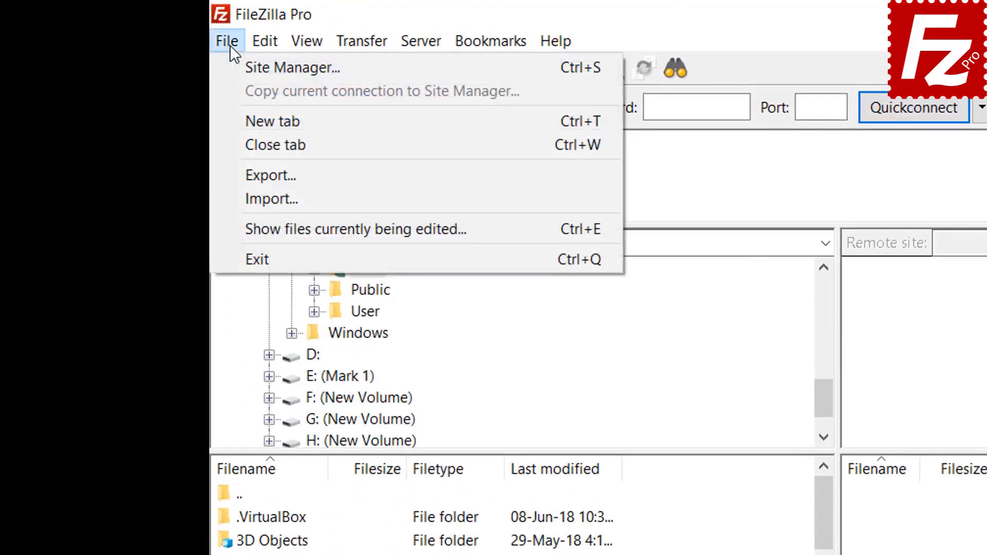
click(247, 69)
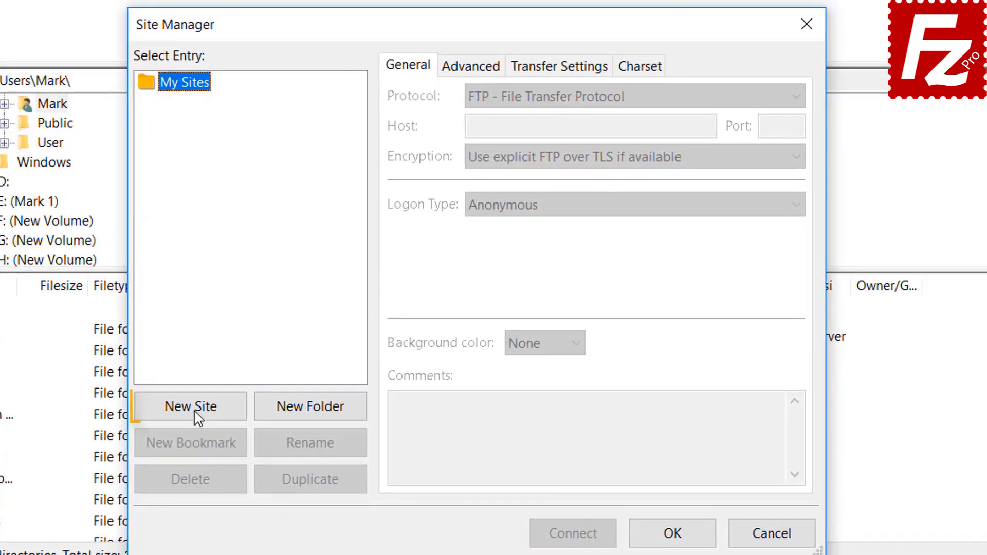
Step: Create a site 'Azure File Connection' using the Microsoft Azure File Storage Service protocol
click(197, 409)
text(A)
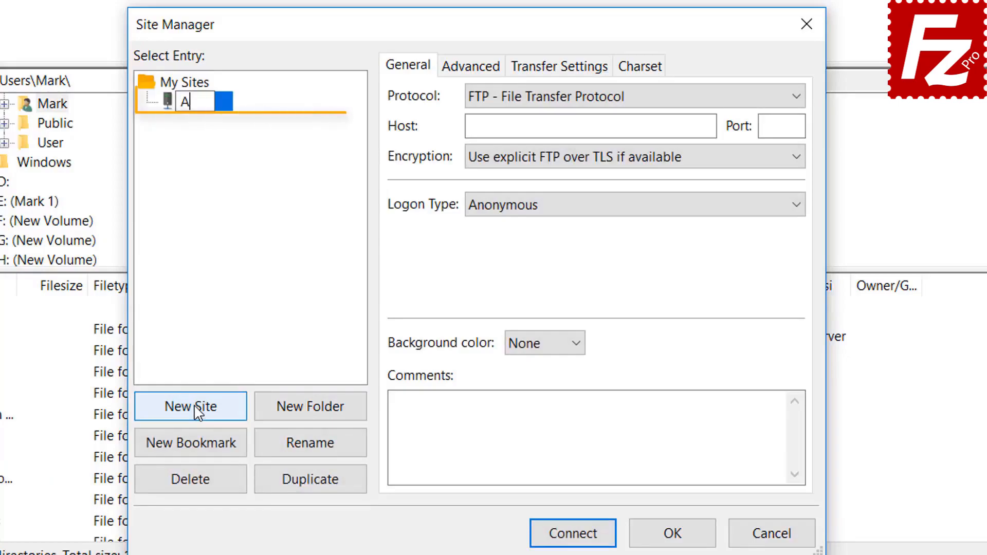
text(zure F)
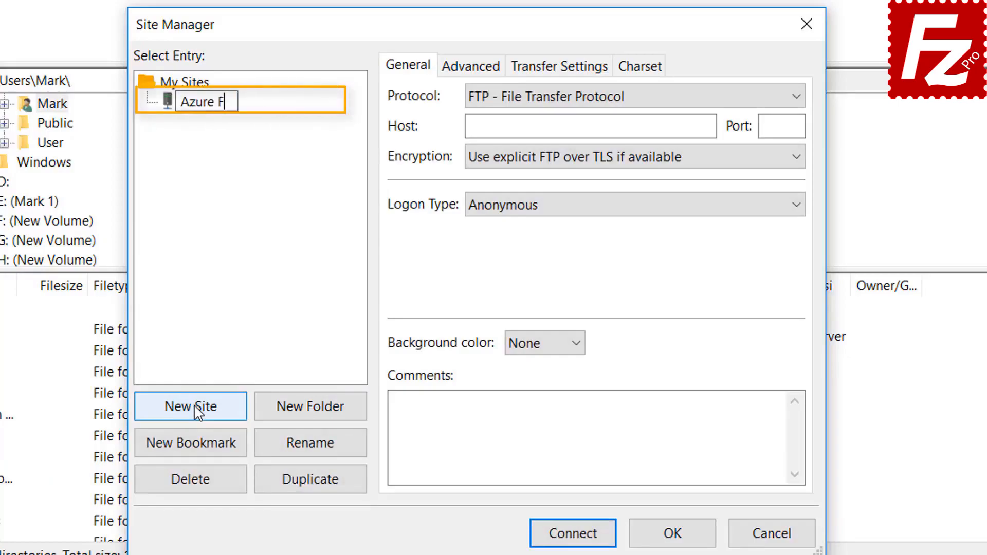
text(ile C)
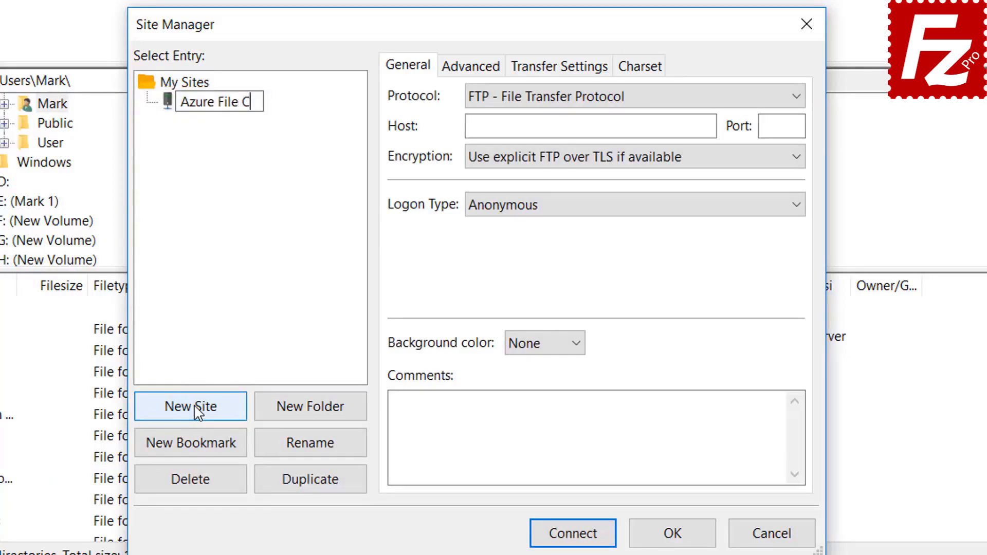
text(onnection)
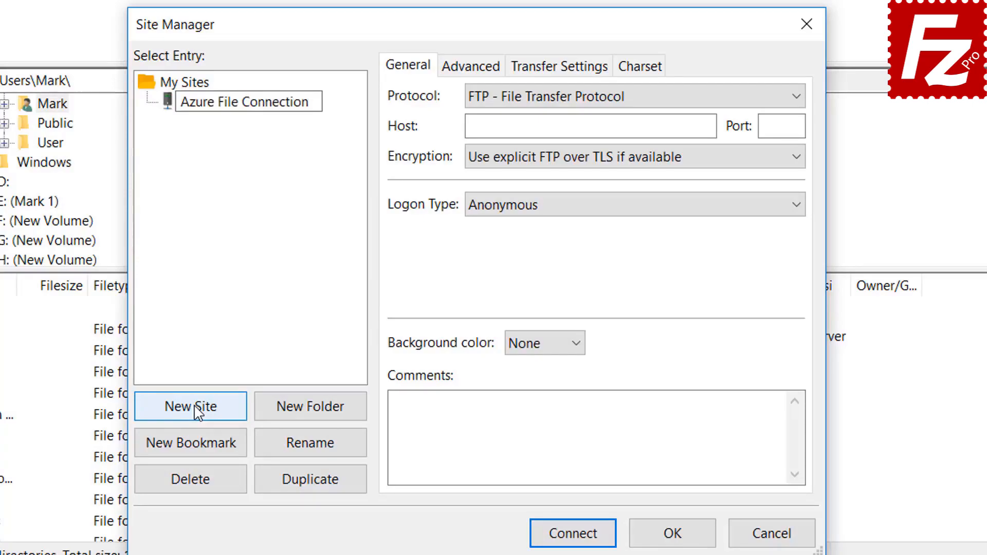
key(Return)
click(630, 100)
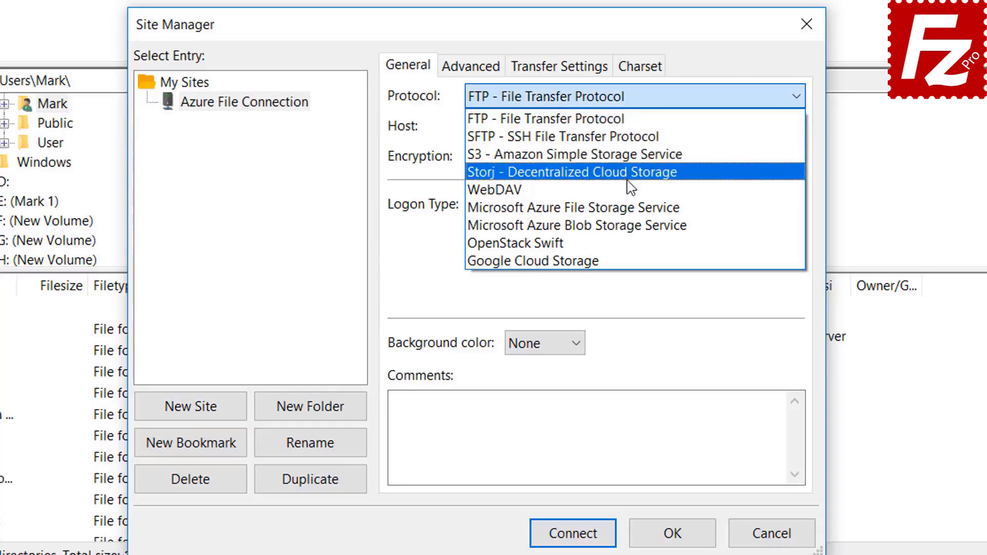
click(630, 208)
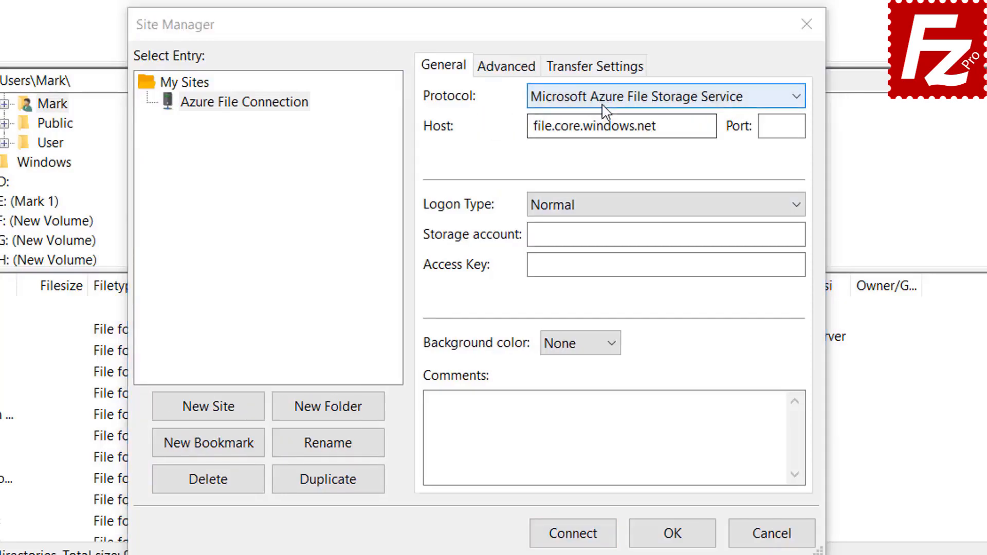
Step: With Normal logon, enter the storage account name, paste the access key, and connect
click(602, 102)
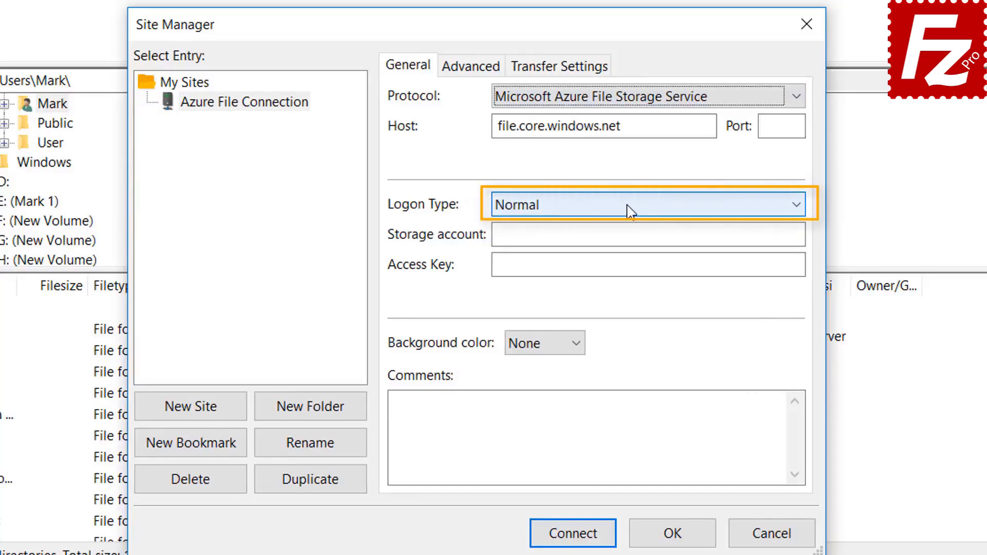
click(628, 206)
click(616, 235)
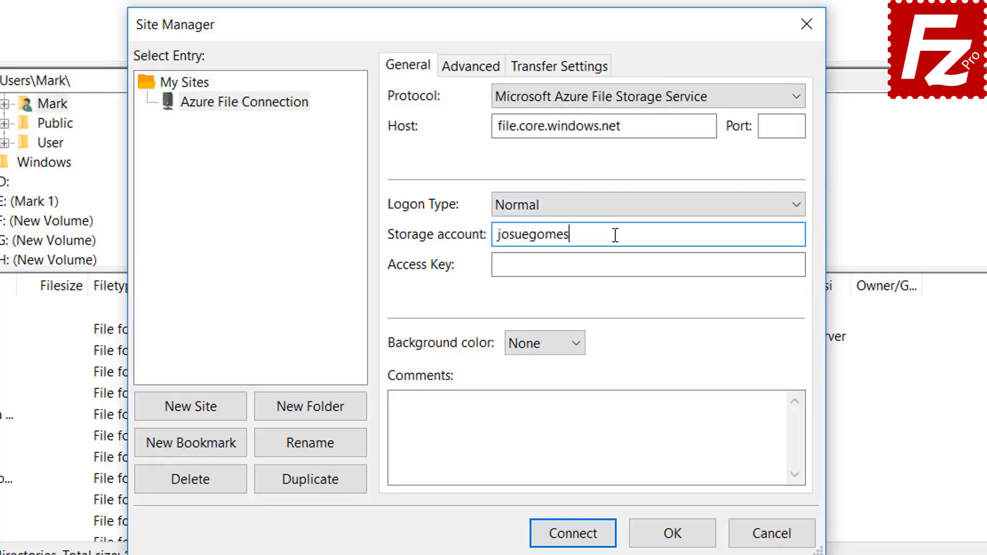
click(542, 266)
key(ctrl+v)
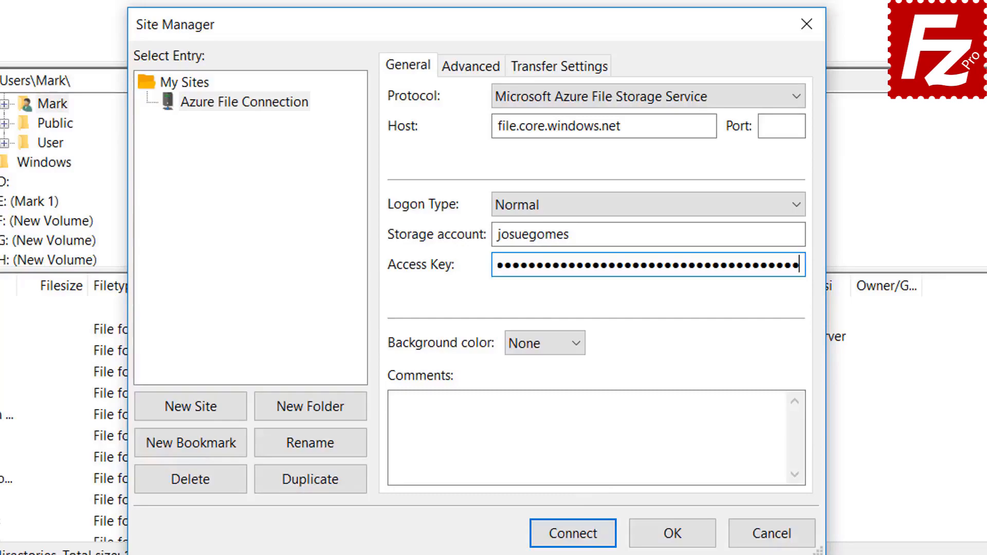
click(573, 535)
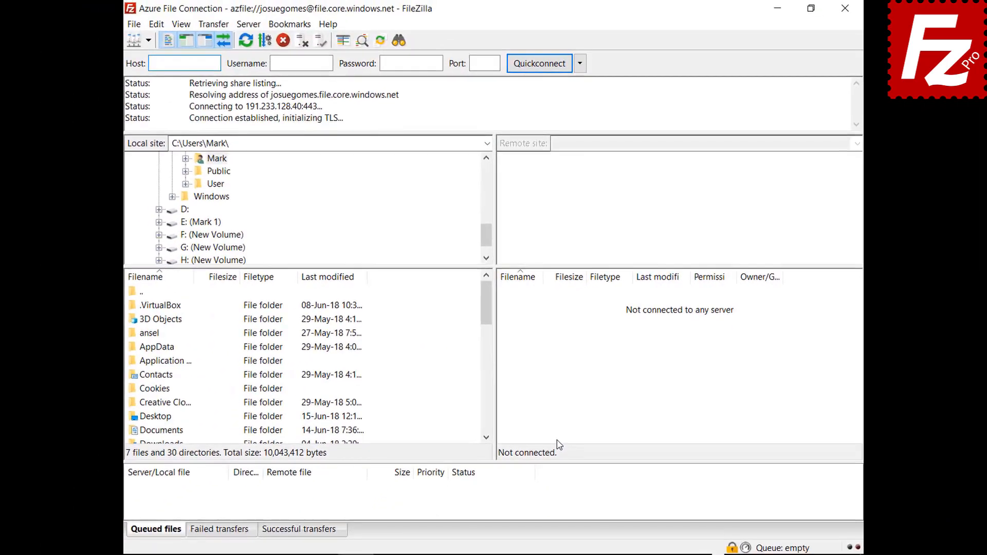
Step: Always trust the Azure server's unknown certificate and accept it to finish connecting
click(483, 460)
click(581, 494)
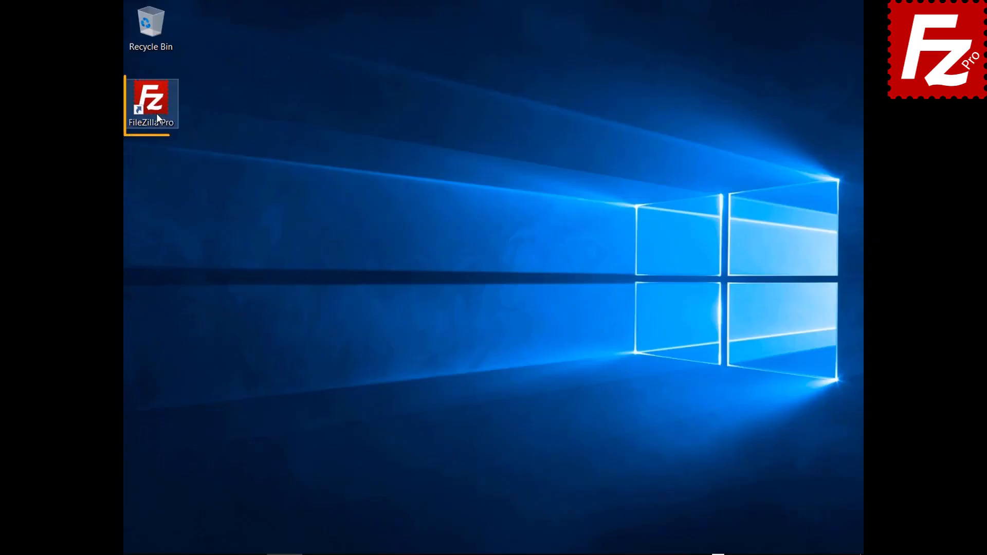
Step: Launch FileZilla Pro and create a new site named 'Google Cloud Connection' in Site Manager
double_click(156, 113)
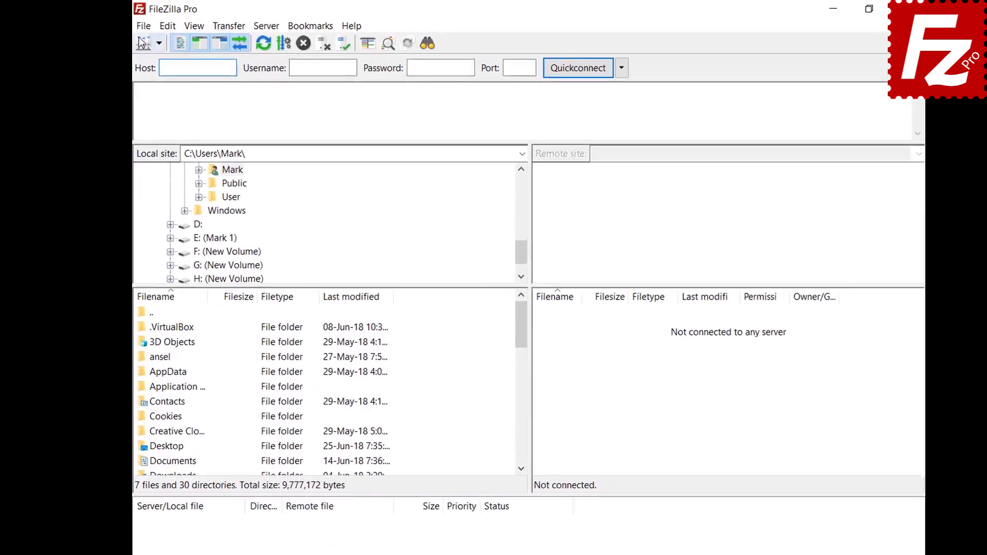
click(133, 25)
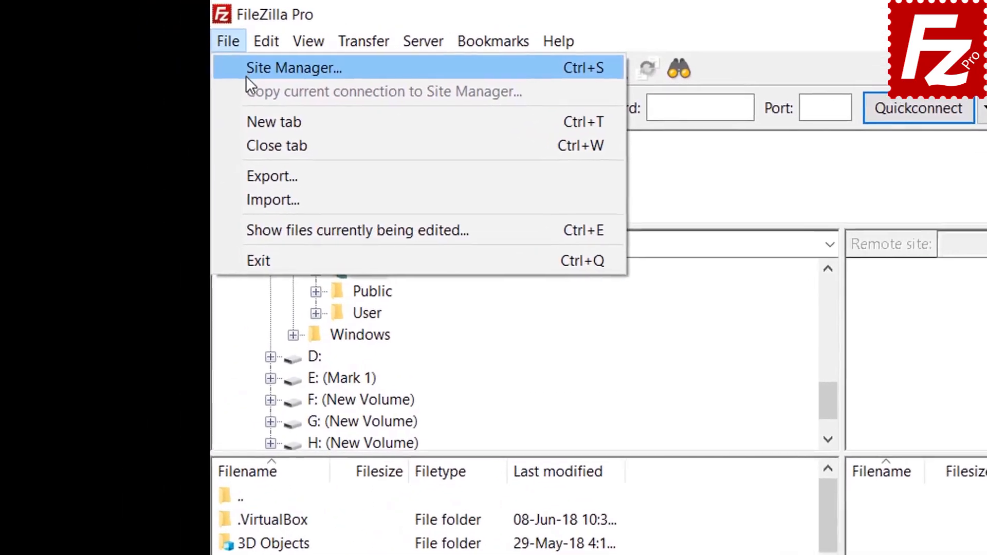
click(145, 43)
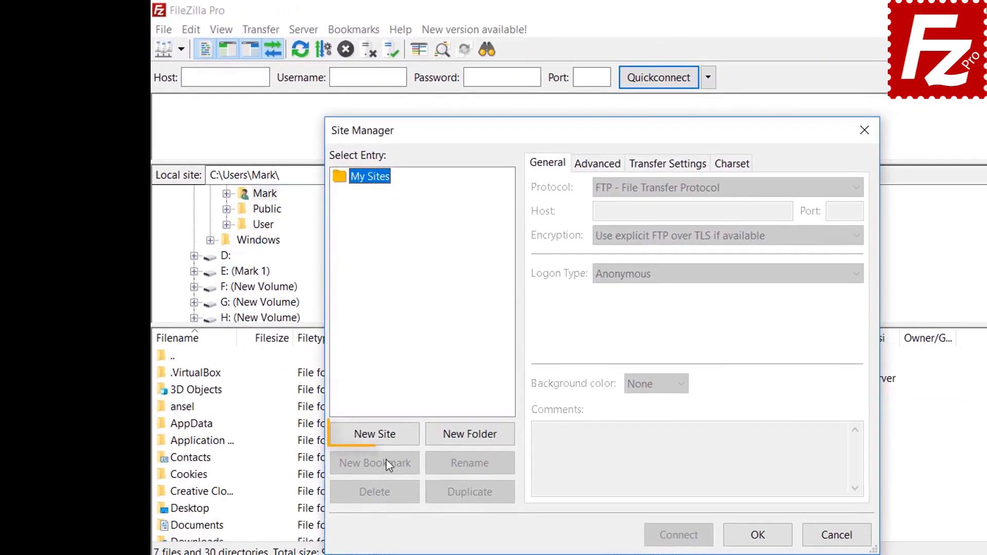
click(385, 437)
text(Google Clou)
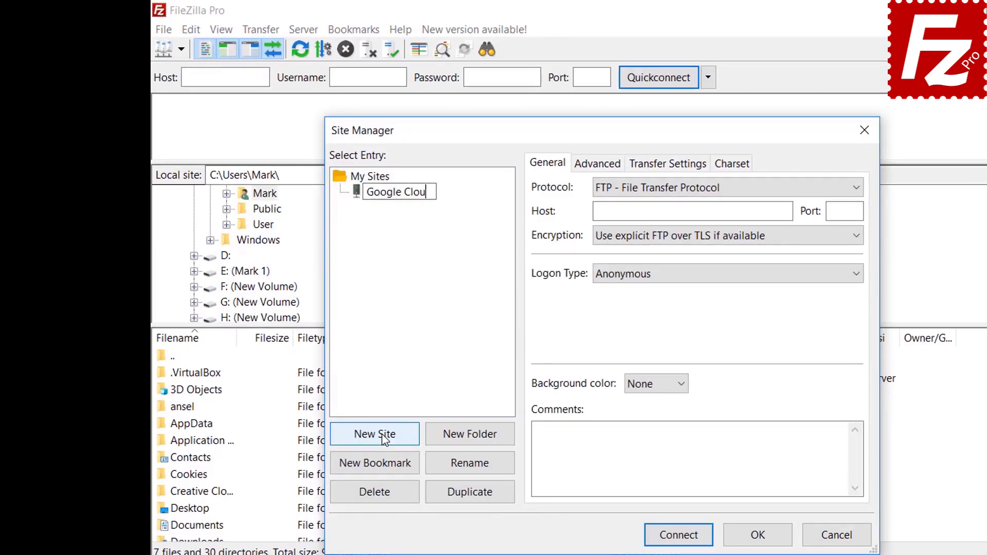
text(d Connection)
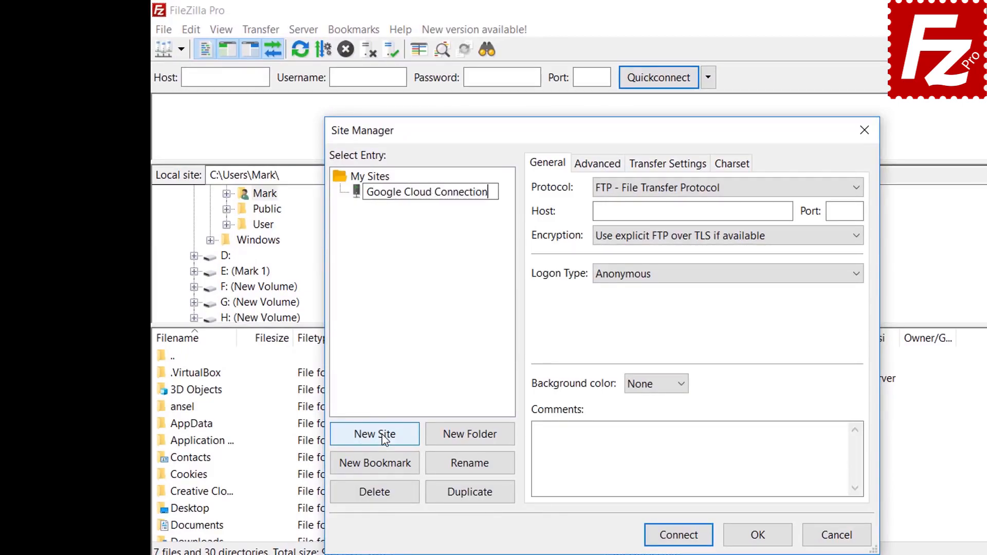
key(Return)
Step: Set protocol Google Cloud Storage, project ID filezilla-pro and the account e-mail, then connect
click(638, 191)
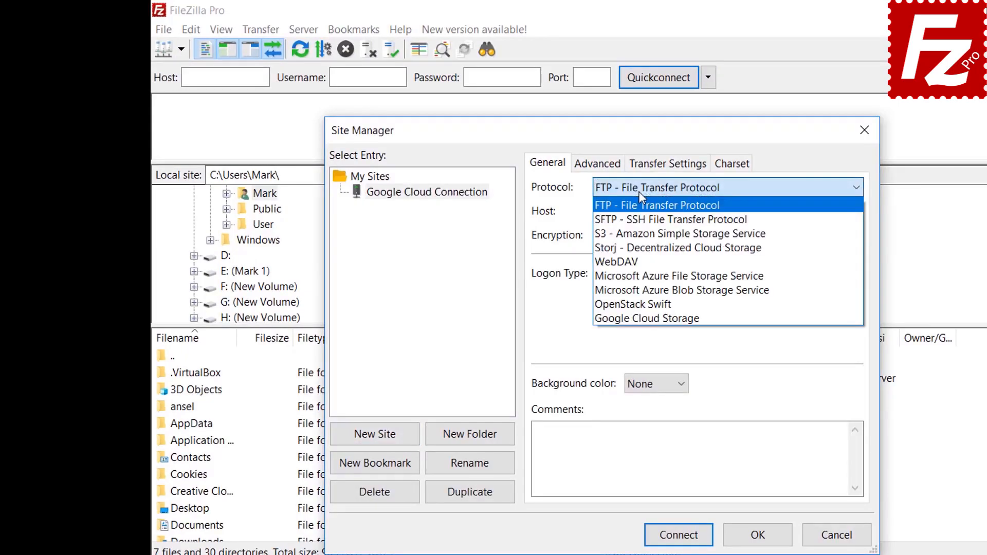
click(633, 319)
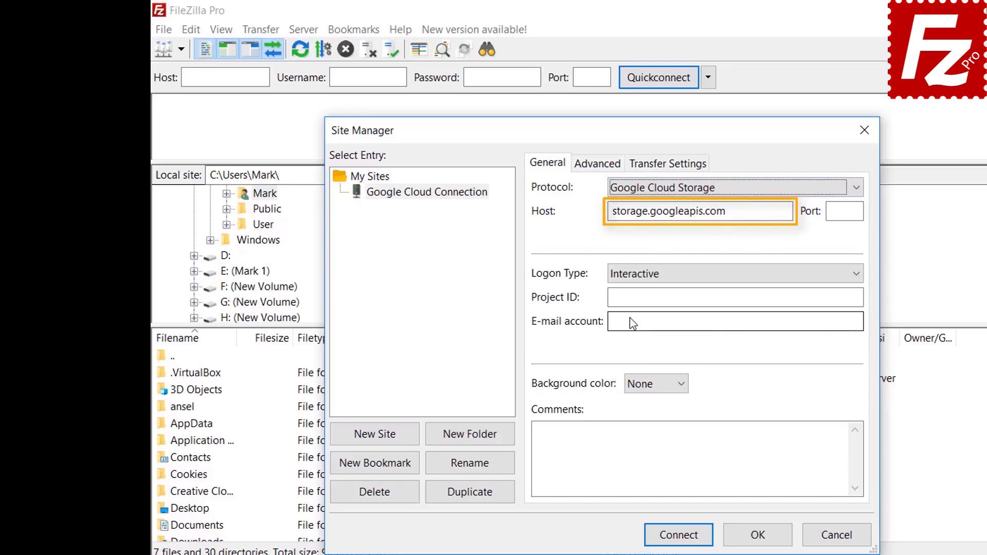
text(filezilla)
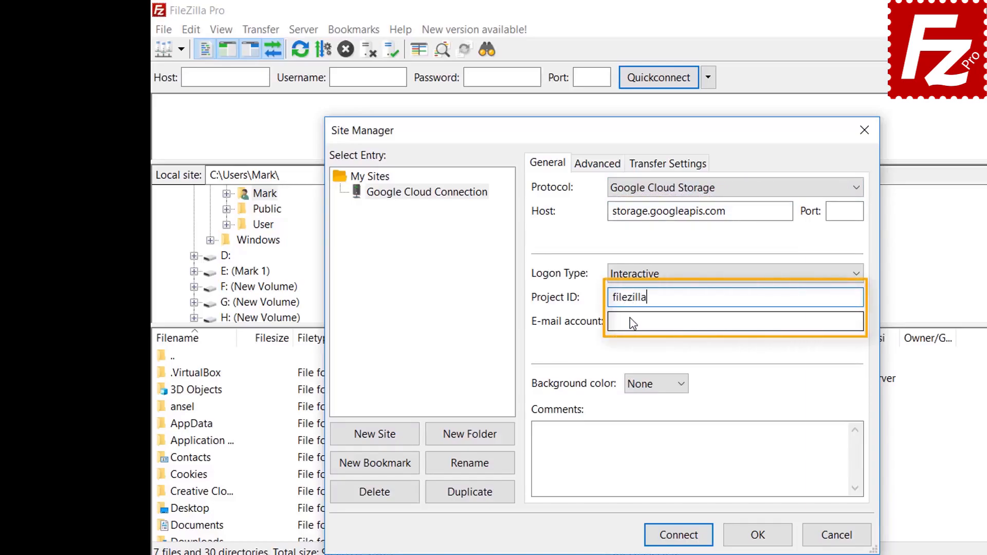
text(-pro)
key(Tab)
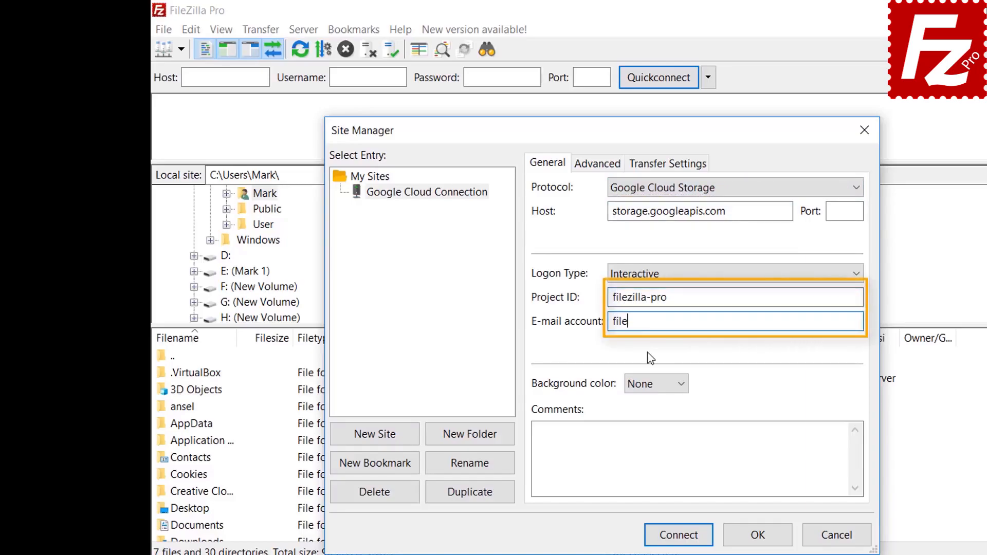
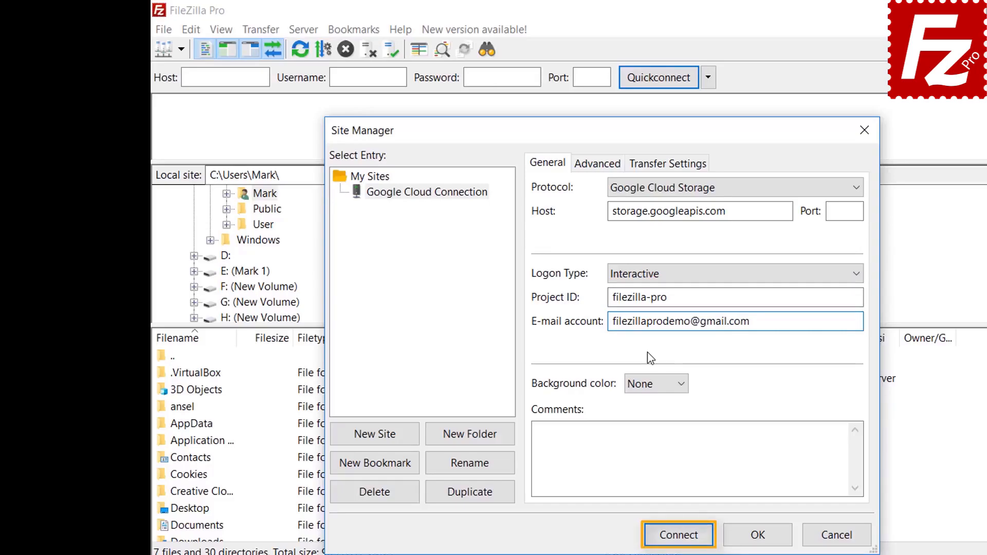
click(680, 537)
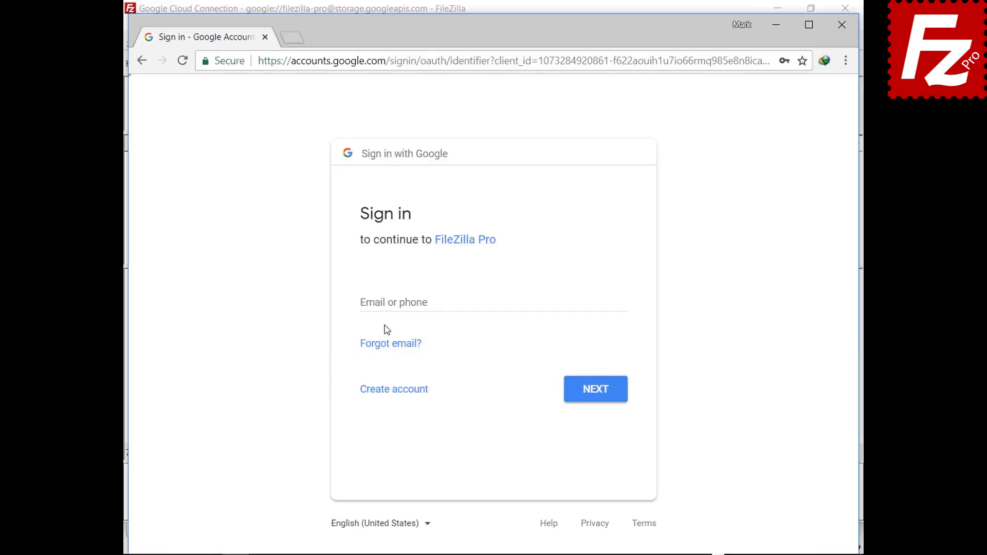
Step: Sign in to the Google account with its e-mail and password
click(390, 303)
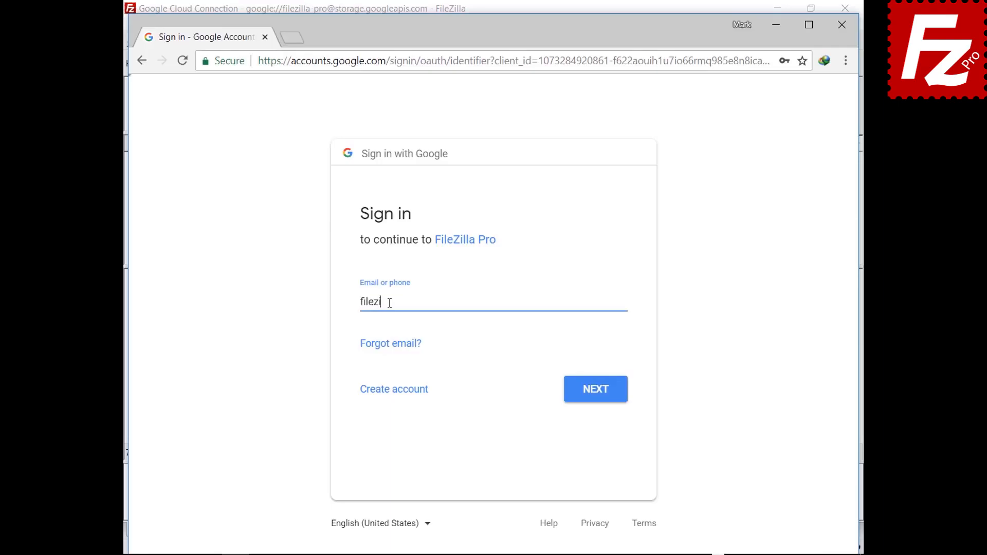
click(591, 391)
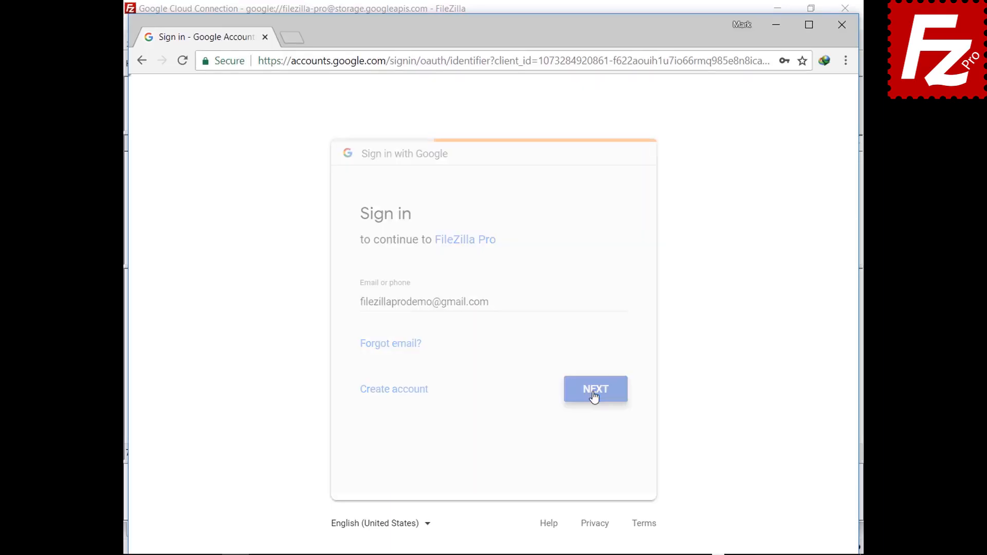
key(ctrl+v)
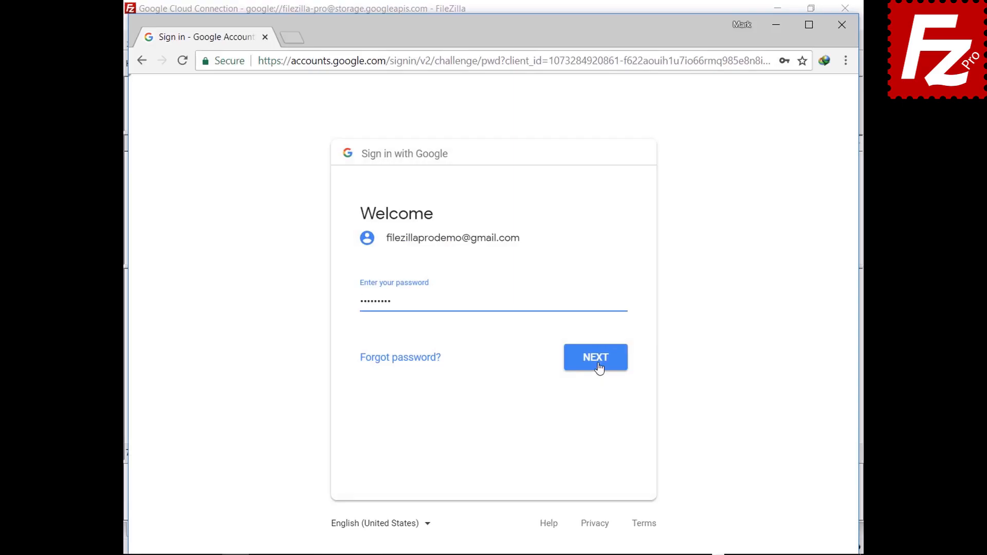
click(598, 367)
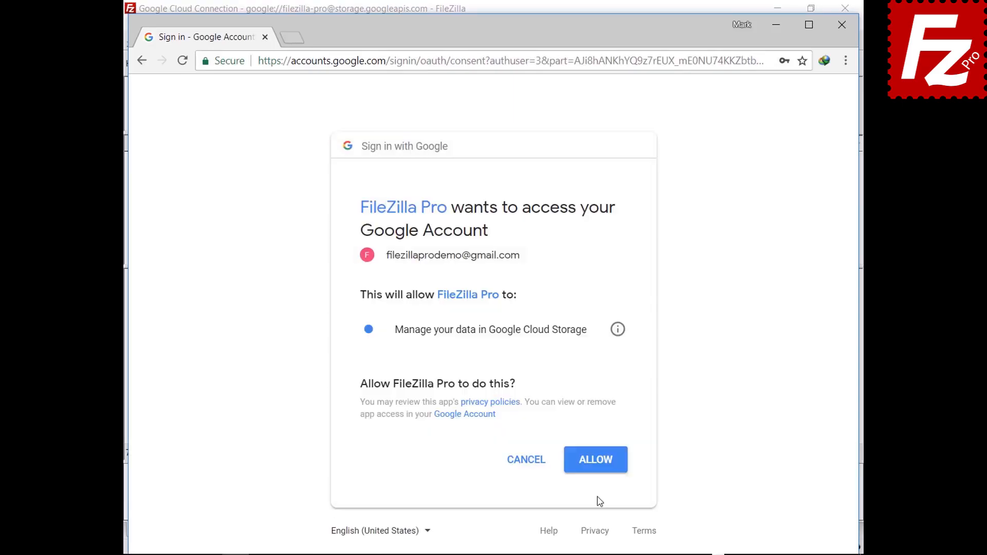
Step: Allow FileZilla Pro access, then tick both trust options on the googleapis.com certificate
click(596, 470)
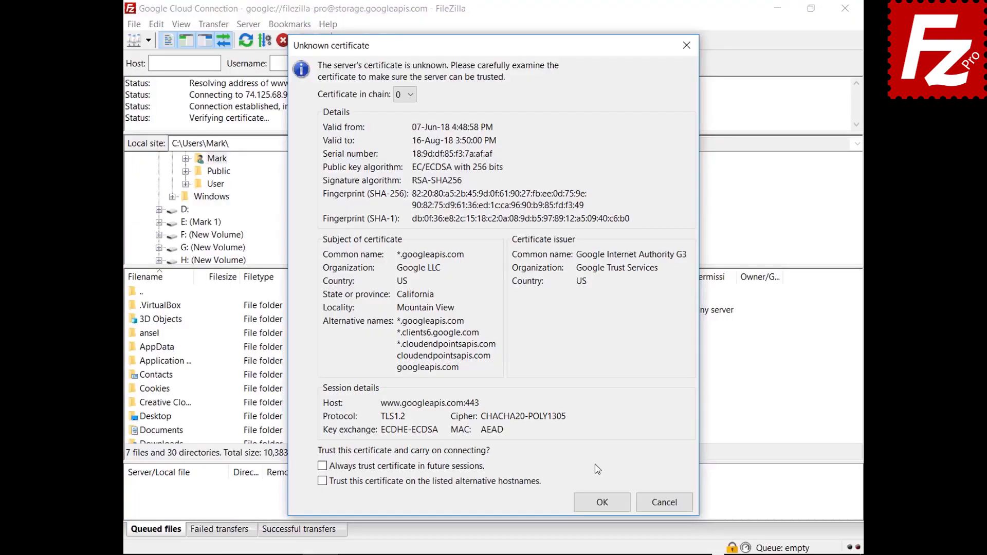
click(439, 466)
click(437, 482)
Step: Accept the googleapis.com and storage certificates so the Google Cloud folders are listed
click(591, 504)
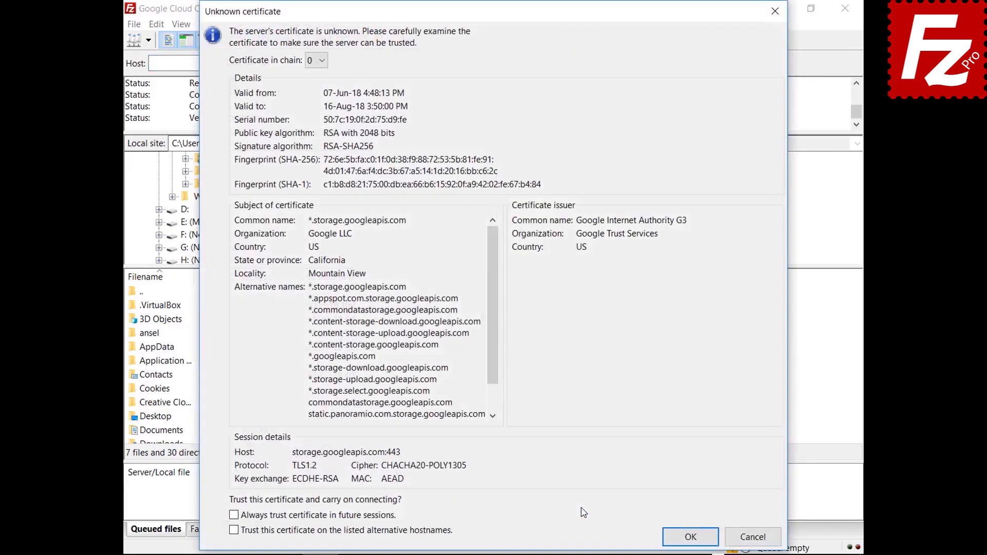
click(684, 537)
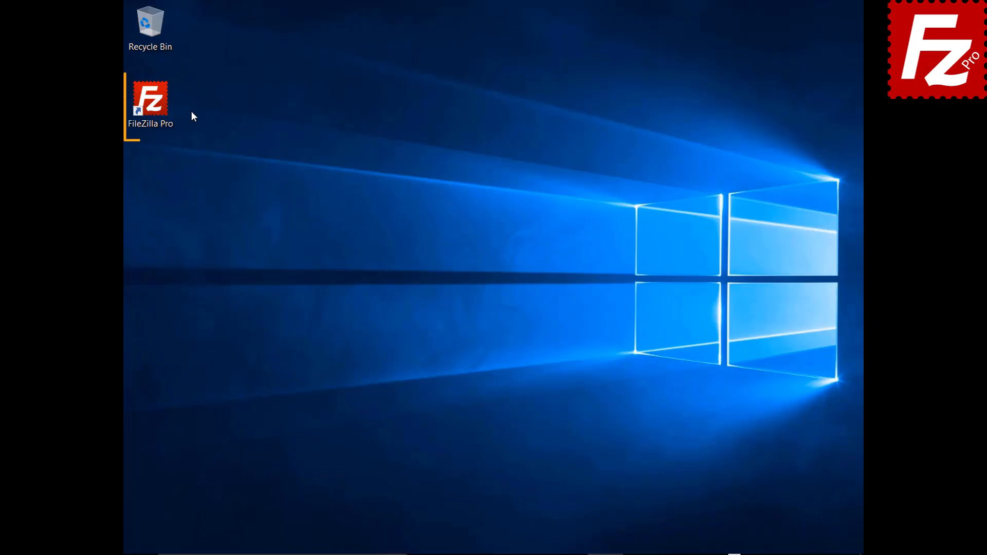
Step: Relaunch FileZilla Pro and create a new site named 'Google Drive' in Site Manager
double_click(157, 106)
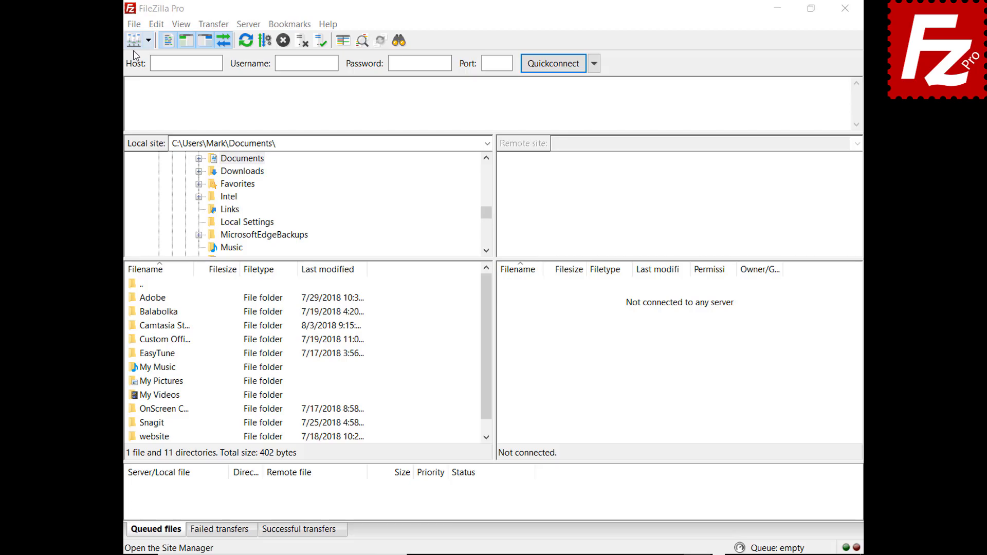
click(133, 24)
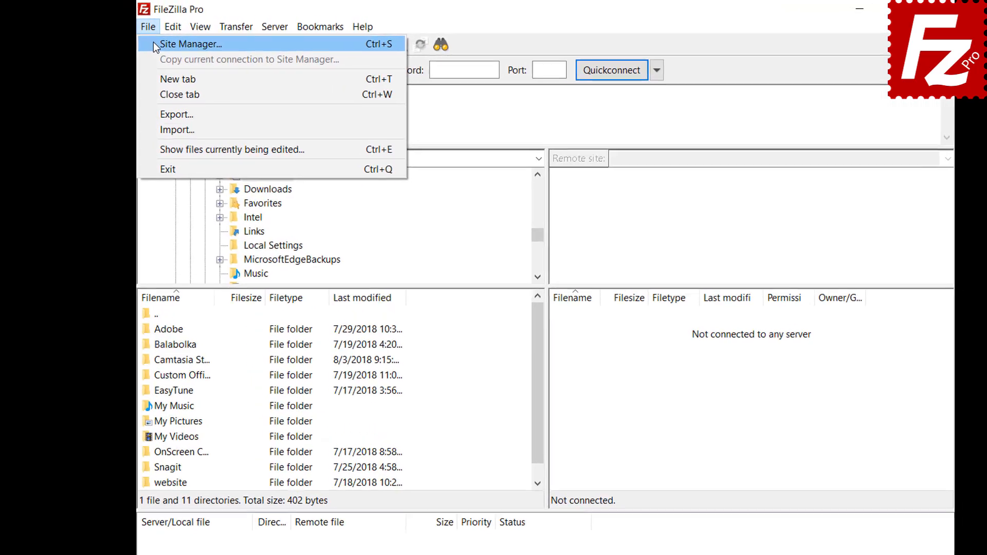
click(154, 44)
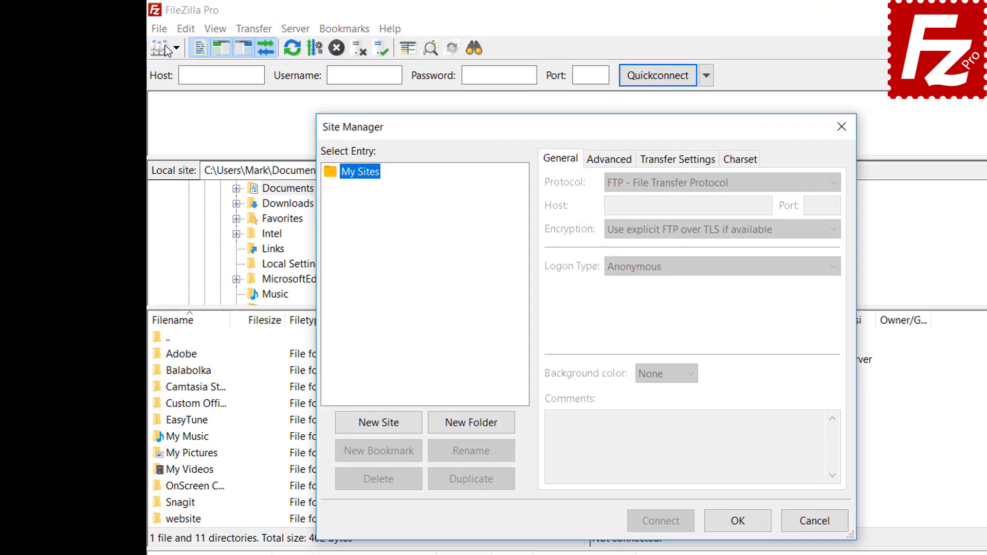
click(379, 423)
text(oogle Drive)
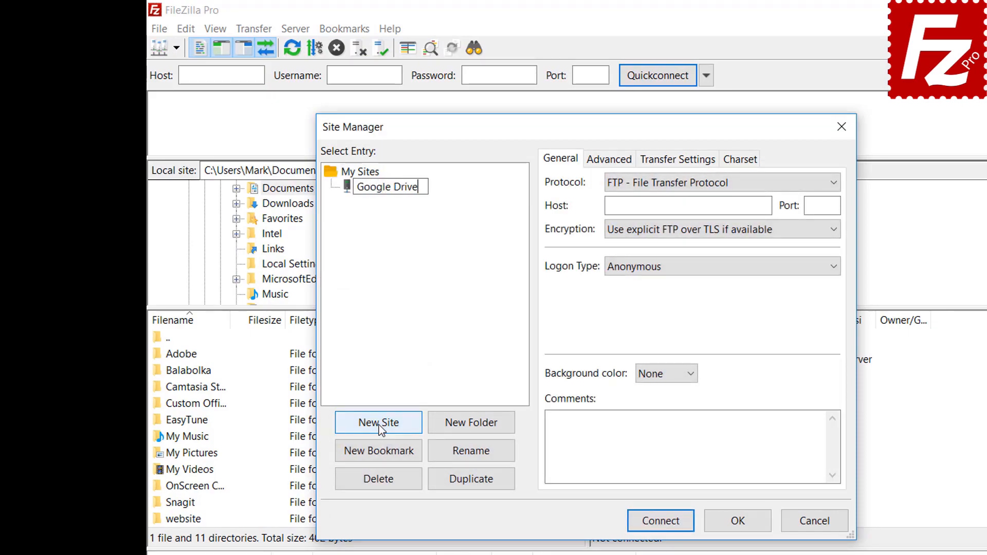
Step: Set the protocol to Google Drive, paste the account e-mail as user, and connect
click(681, 189)
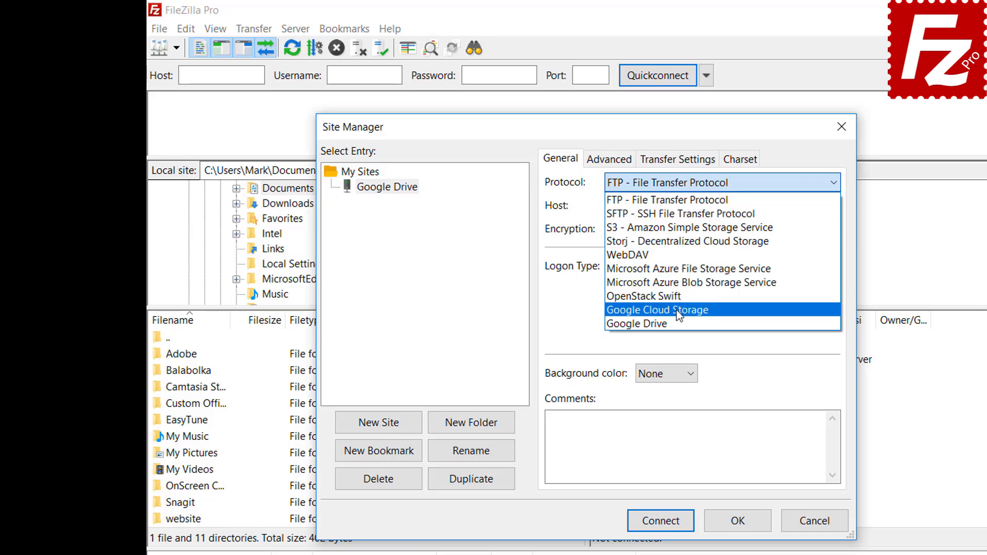
click(678, 322)
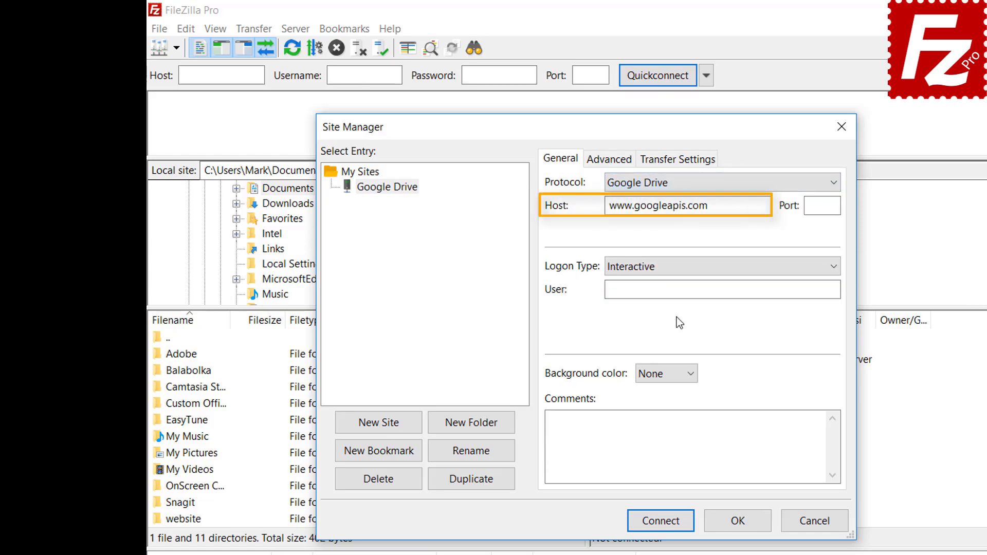
click(743, 289)
key(ctrl+v)
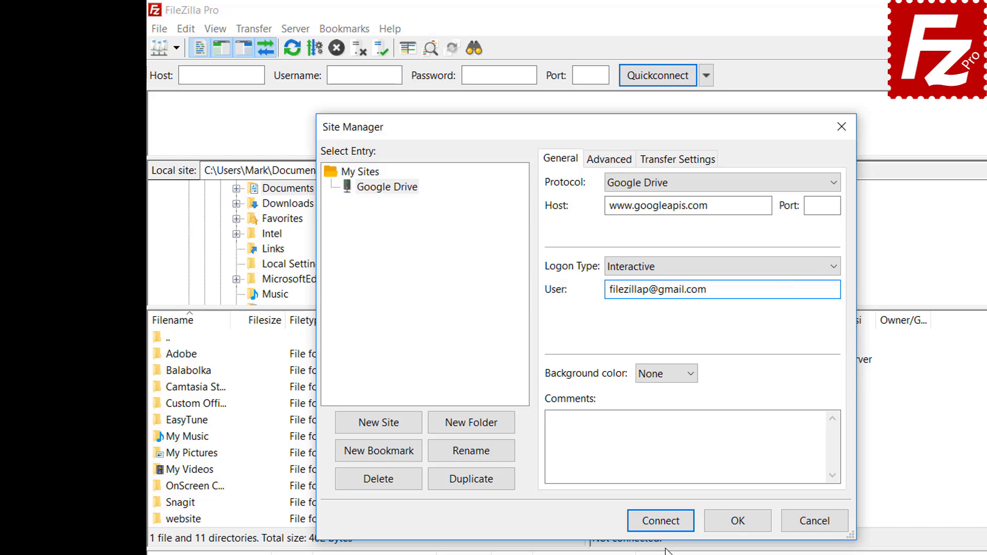
click(664, 524)
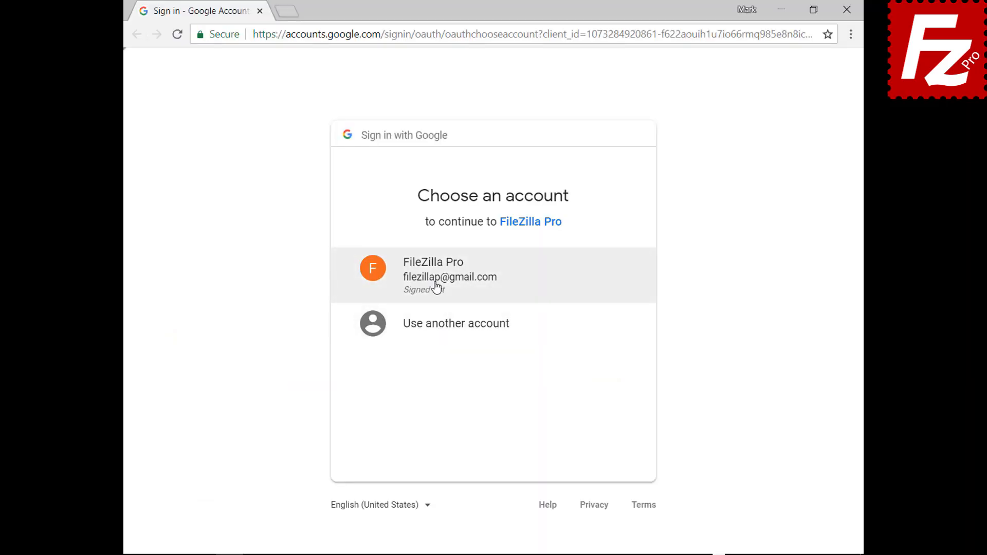
Step: Sign in with the FileZilla Pro Google account, allow Google Drive access, and close Chrome
click(437, 287)
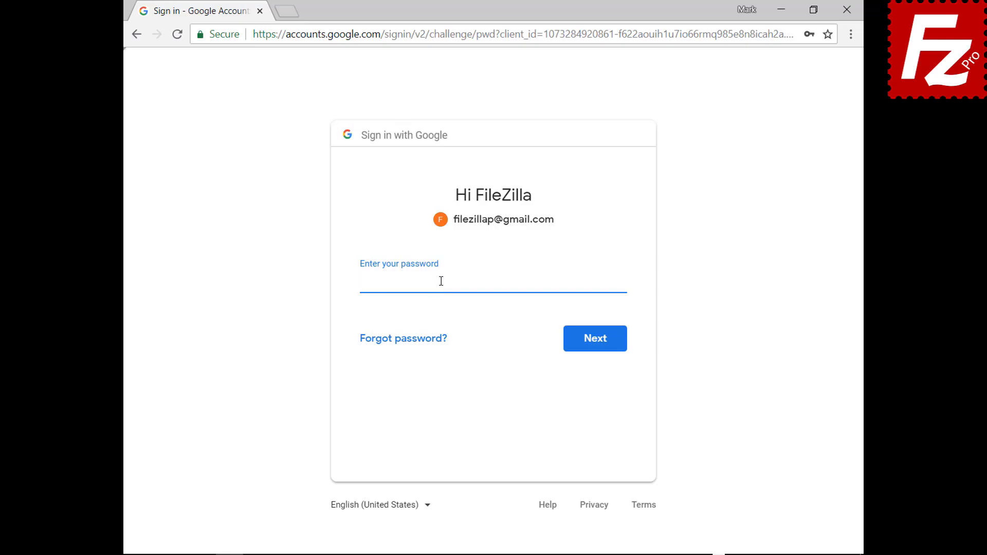
key(ctrl+v)
click(597, 348)
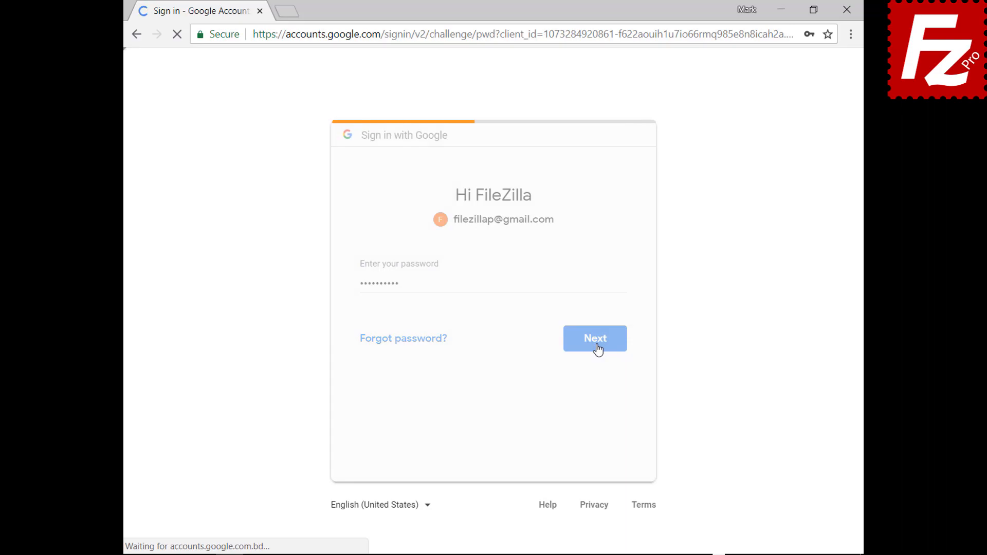
click(591, 468)
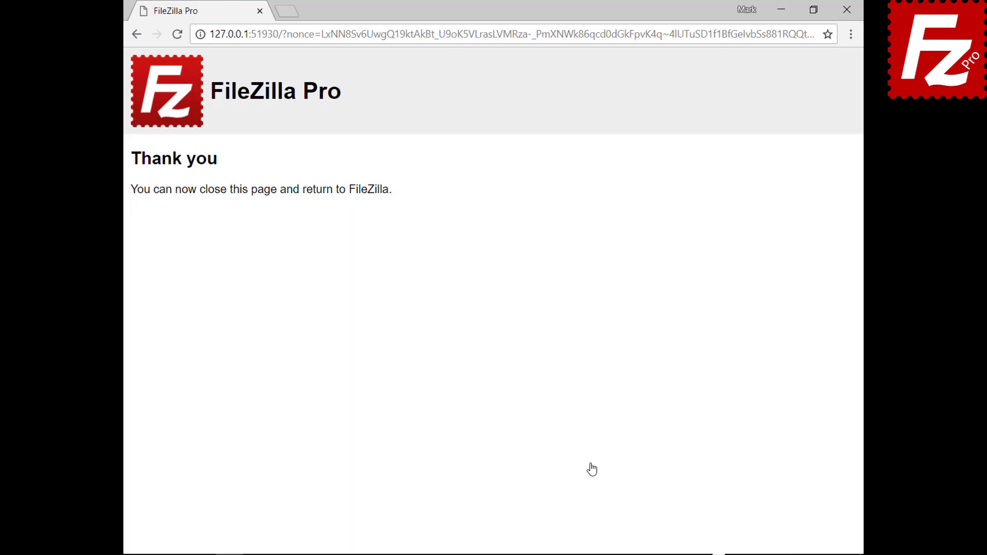
click(846, 10)
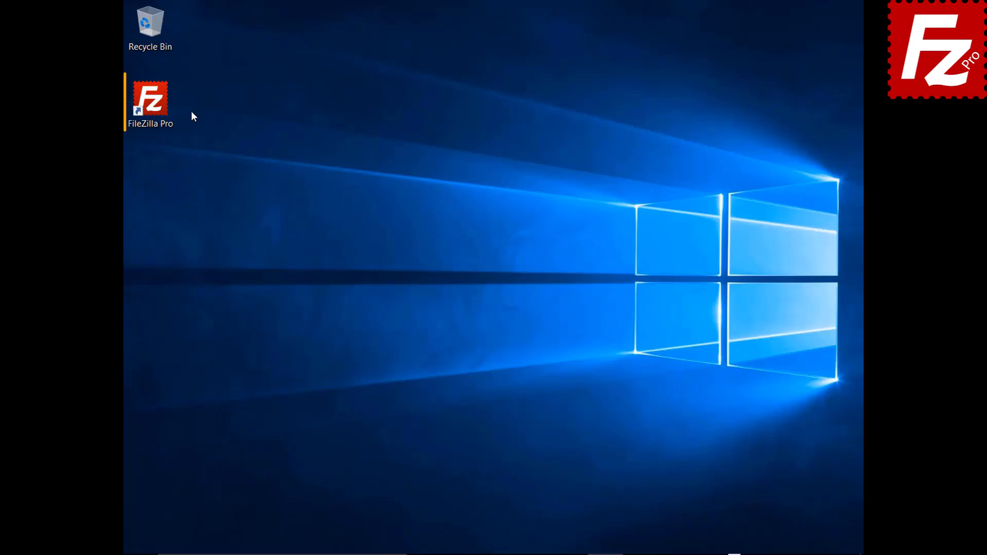
Step: Add a Site Manager entry named 'Dropbox' with the Dropbox protocol and connect to it
double_click(156, 107)
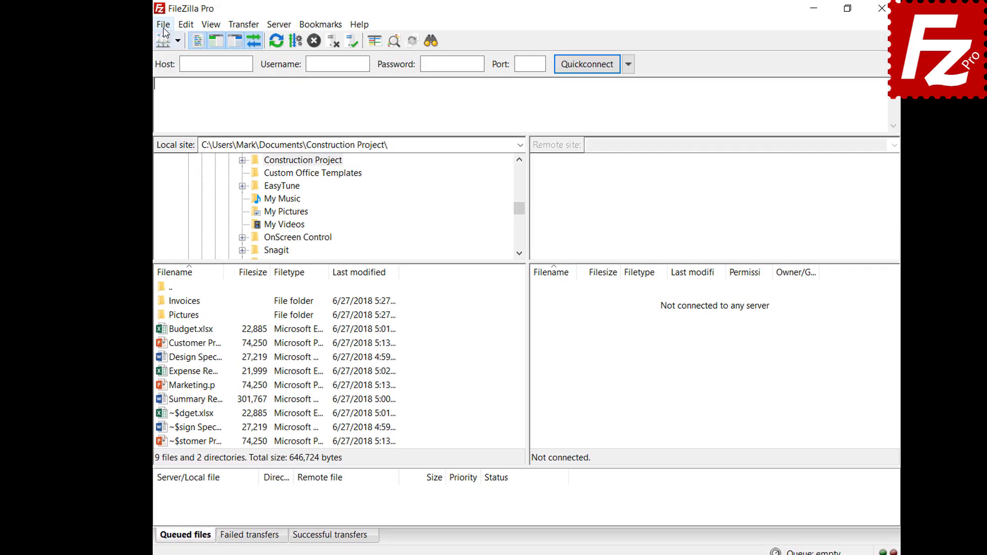
click(150, 26)
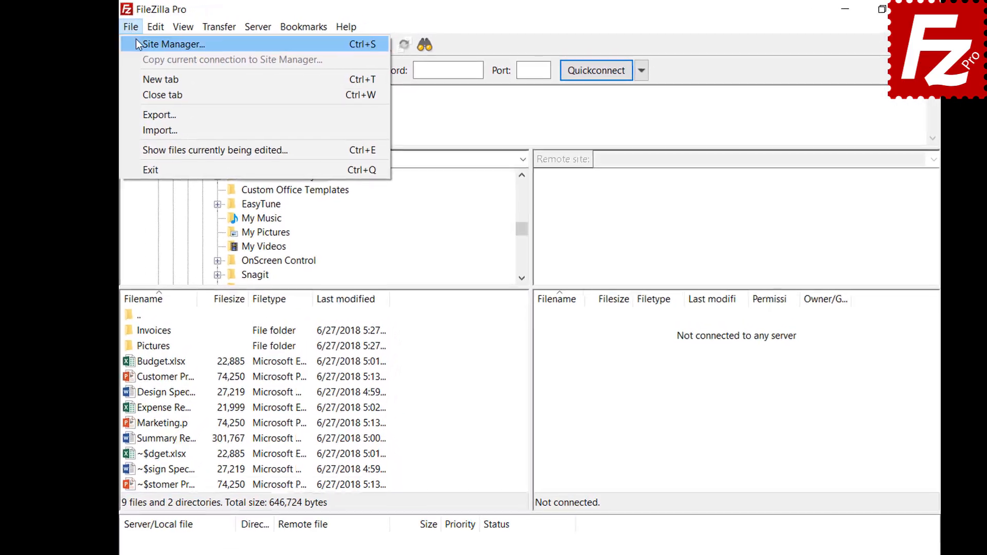
click(136, 44)
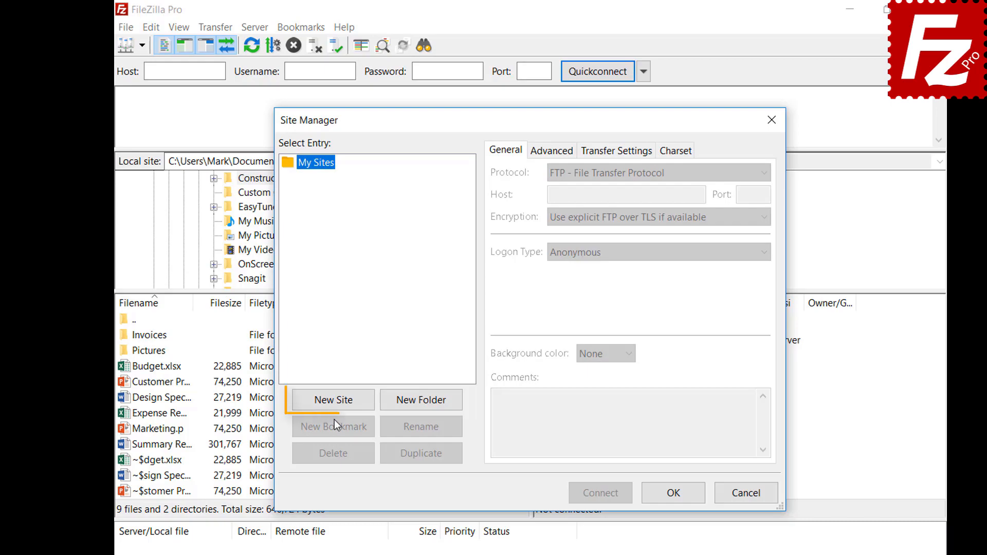
click(334, 401)
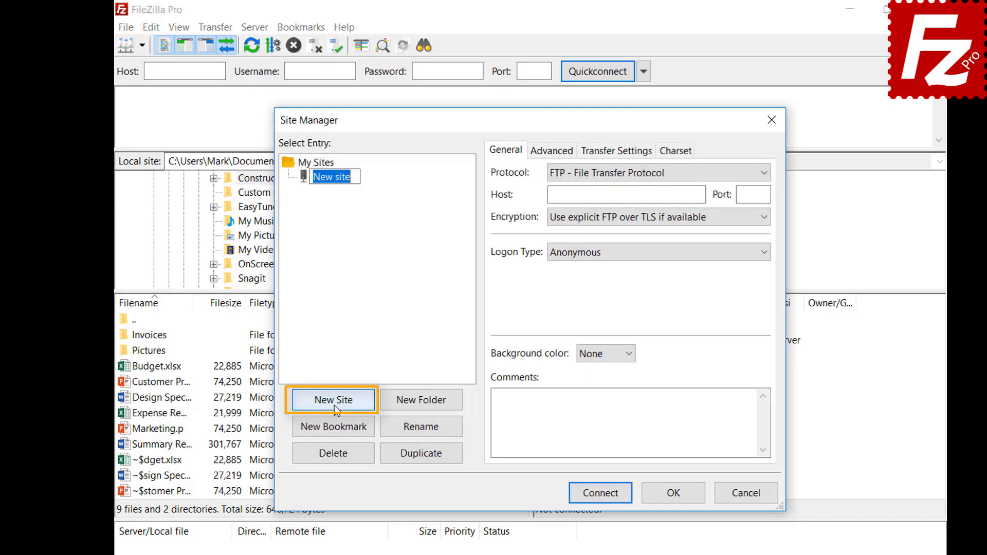
text(D)
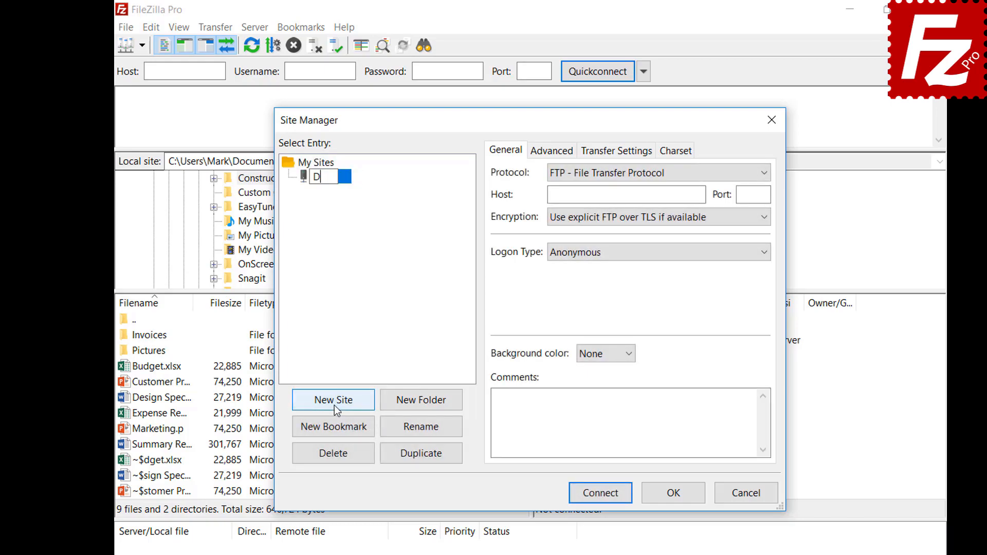
text(ropbox)
click(721, 174)
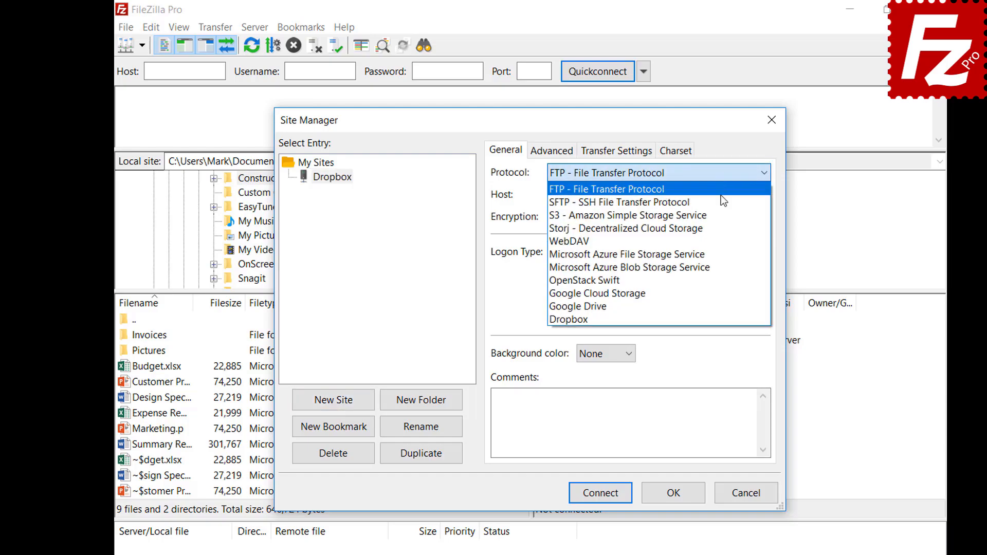
click(723, 320)
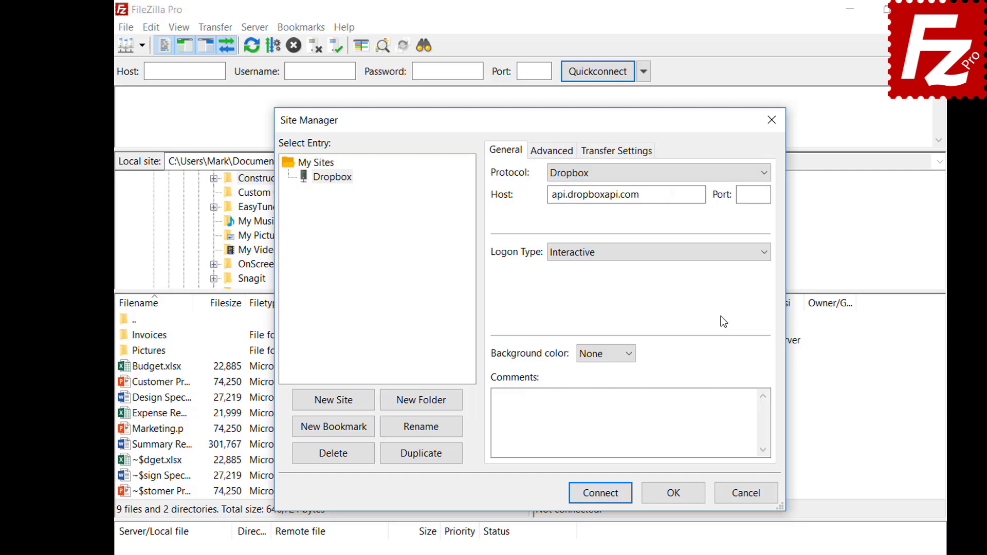
click(599, 501)
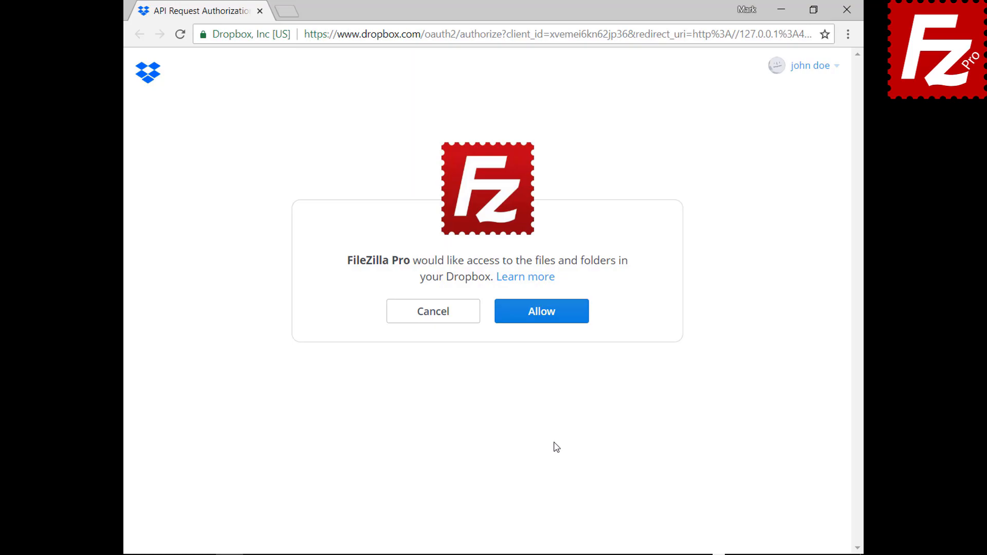
Step: Allow FileZilla Pro access to the Dropbox account's files and folders
click(549, 319)
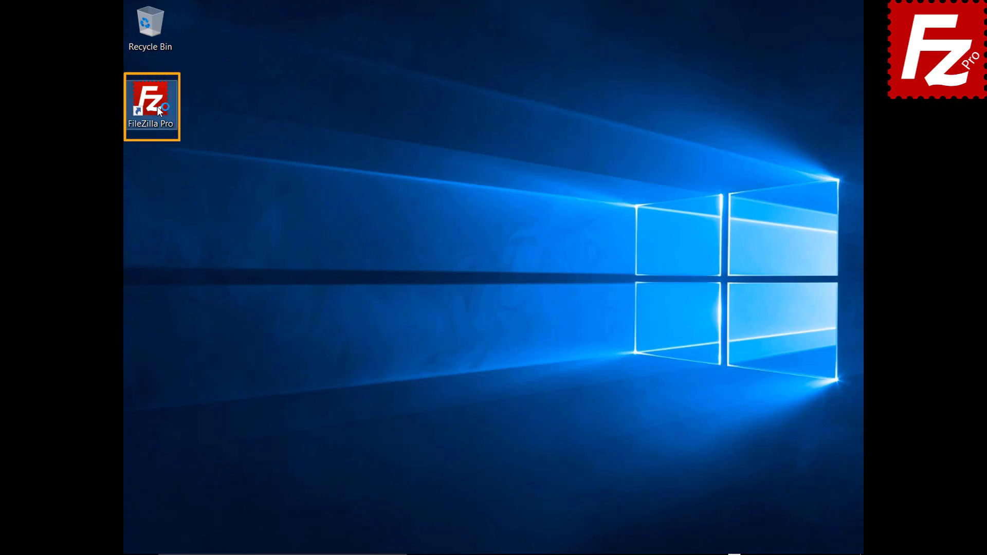
Step: Add a site named 'OneDrive' with the Microsoft OneDrive protocol and connect to it
double_click(157, 107)
click(109, 29)
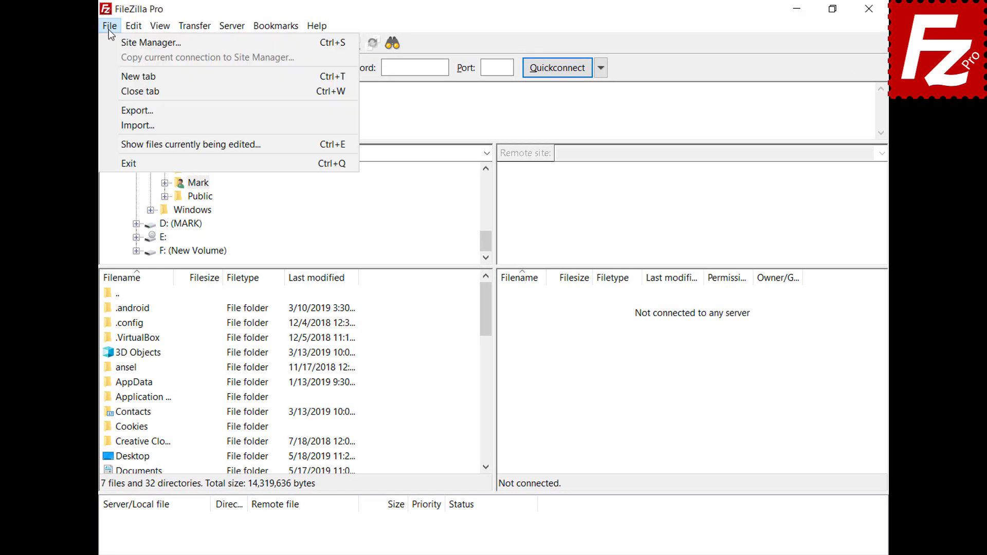
click(109, 35)
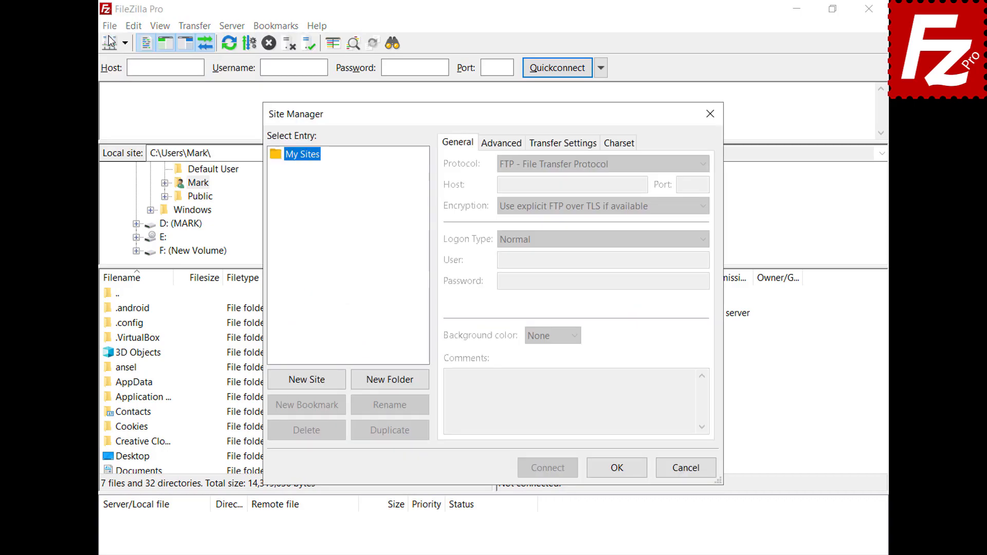
click(306, 386)
text(O)
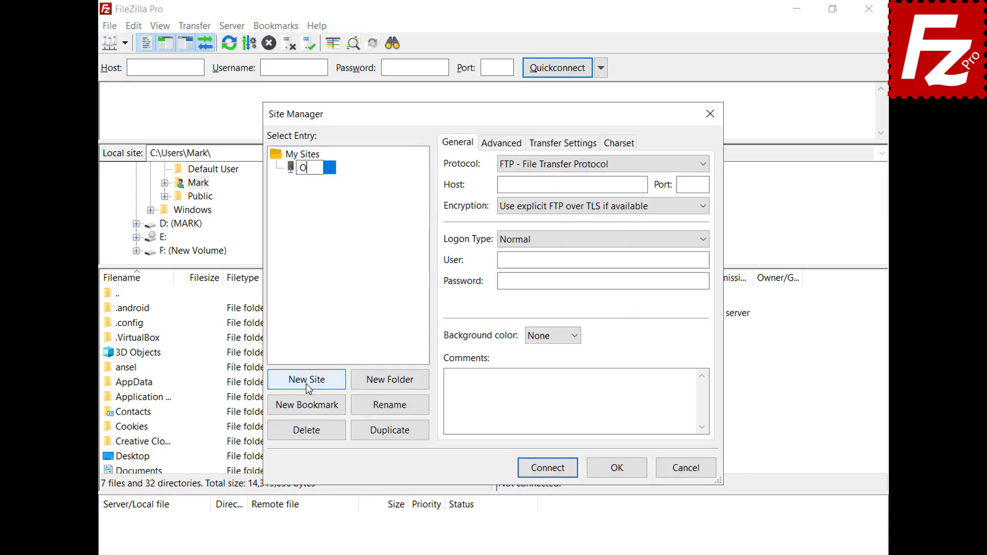
text(neDrive)
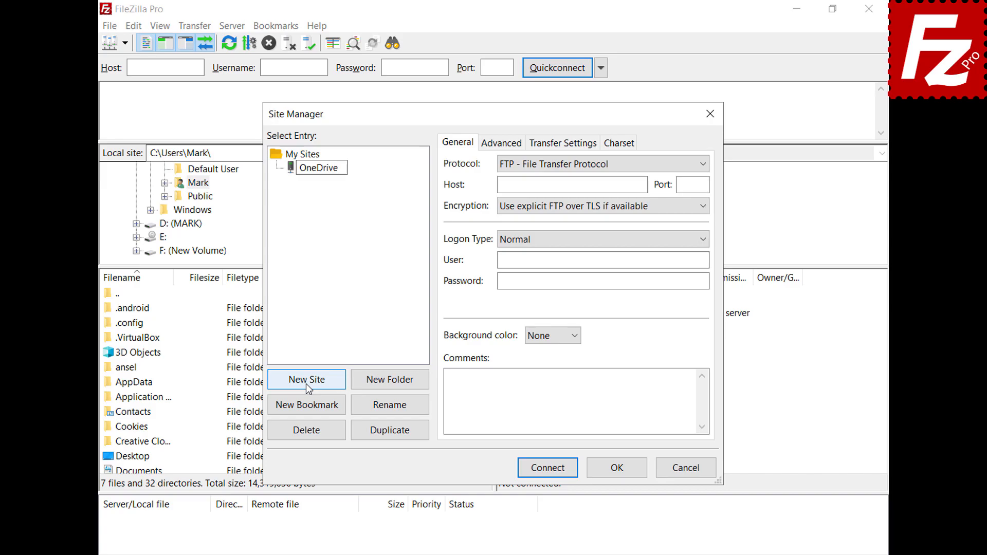
click(702, 165)
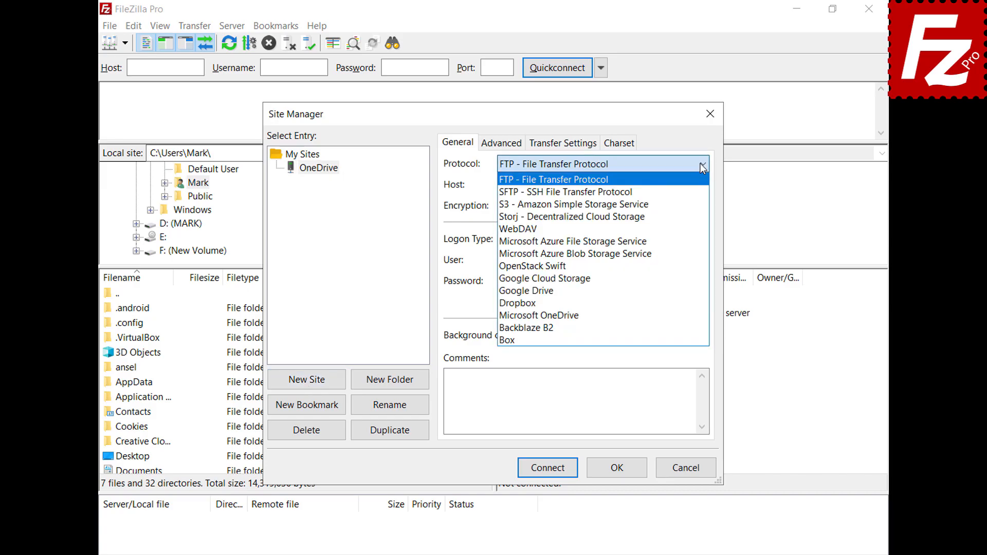
click(704, 314)
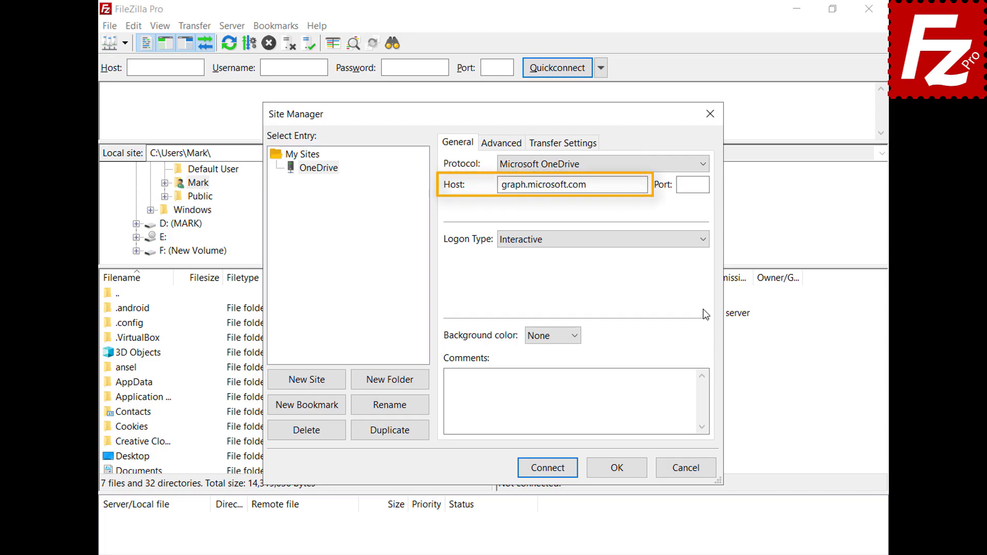
click(547, 469)
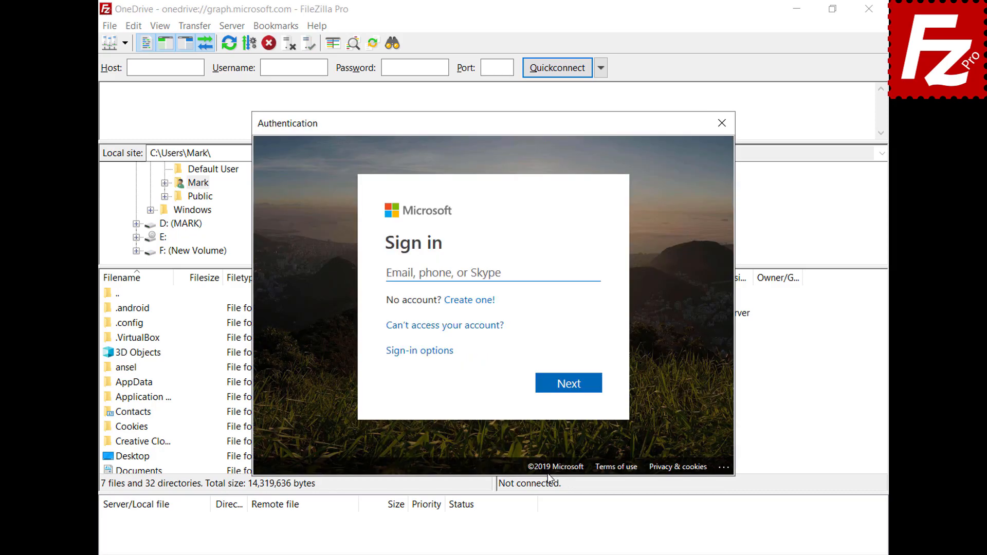
Step: Sign in with the Microsoft account e-mail and password and grant FileZilla Pro file access
key(ctrl+v)
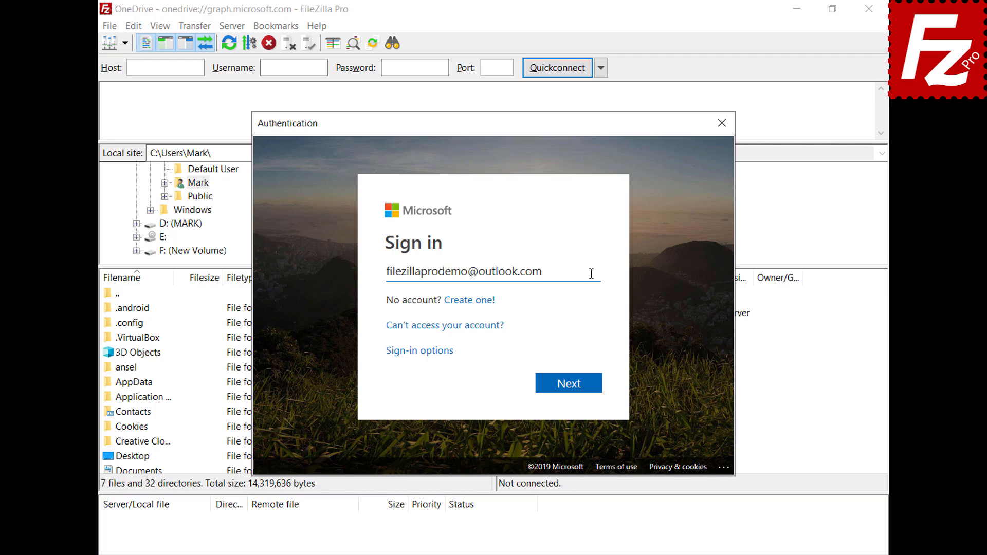
click(568, 391)
key(ctrl+v)
click(572, 386)
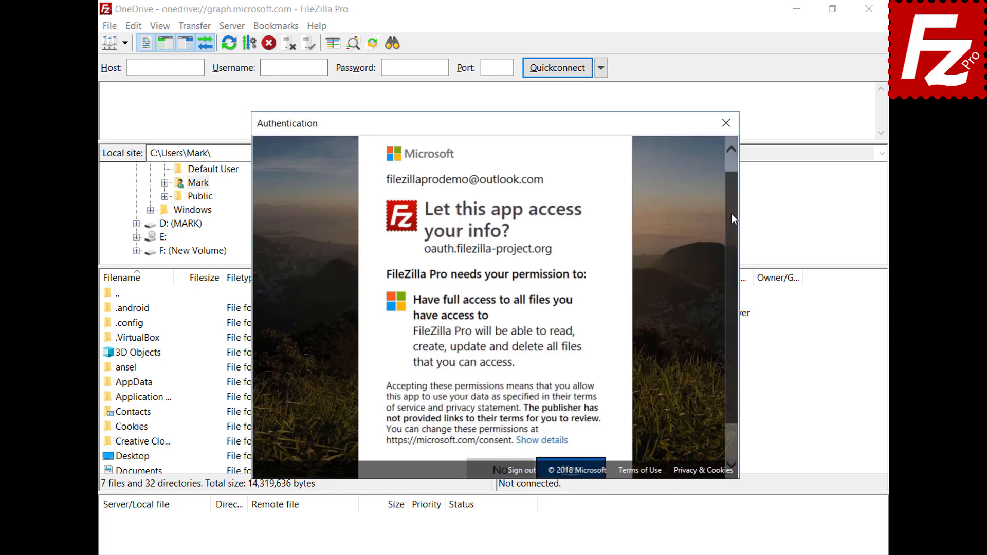
scroll(732, 214, down, 2)
click(571, 427)
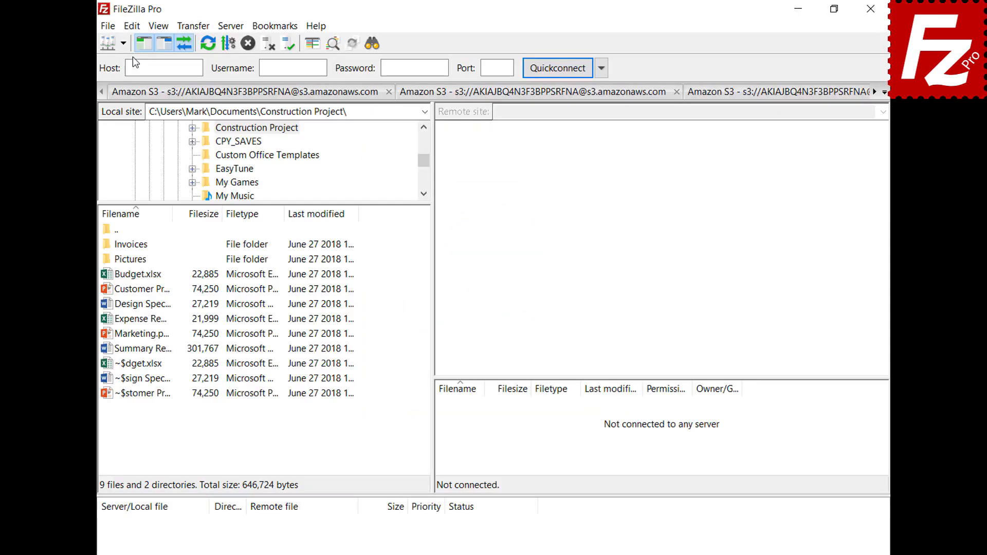
Step: Under Settings > Interface > Passwords, choose master-password protection and enter the master password twice
click(131, 26)
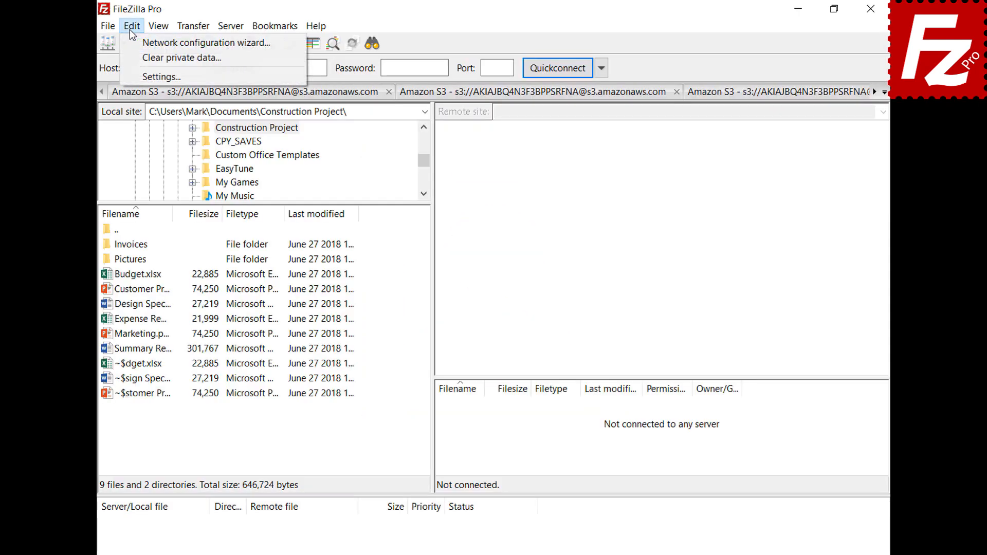
click(137, 73)
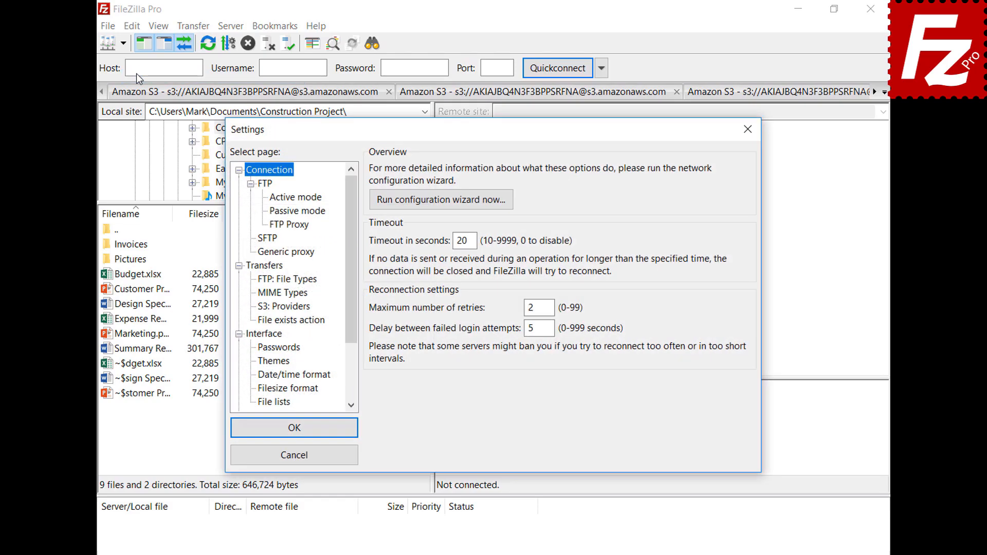
click(258, 350)
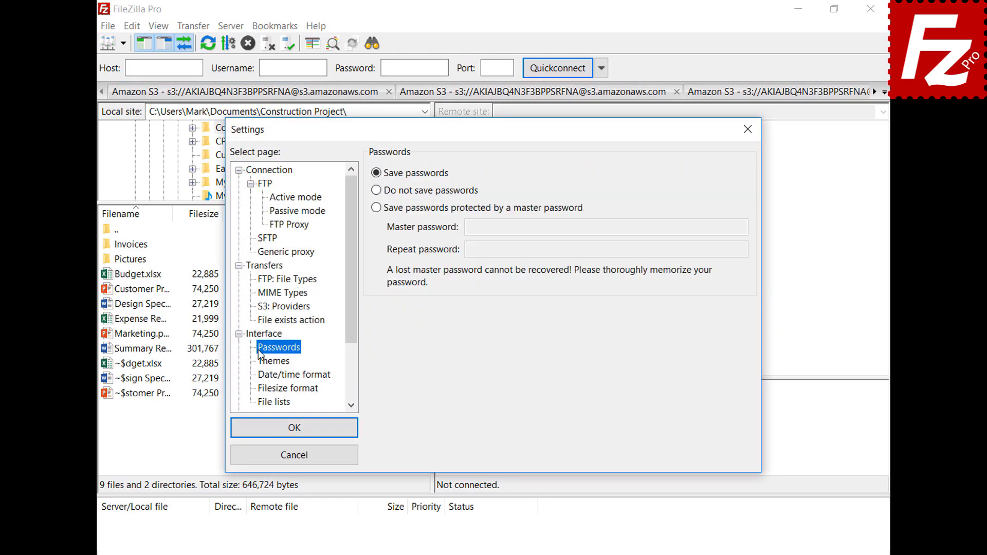
click(376, 208)
click(721, 226)
text(•••••••••••)
click(742, 250)
text(•••••••••••)
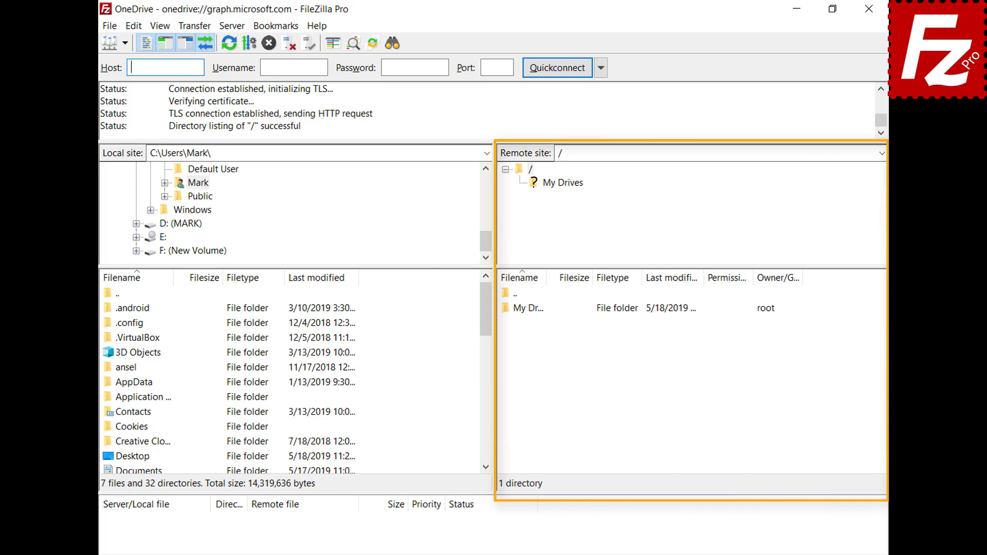
Step: Open the My Drives folder to list /My Drives/OneDrive on the OneDrive site
double_click(530, 309)
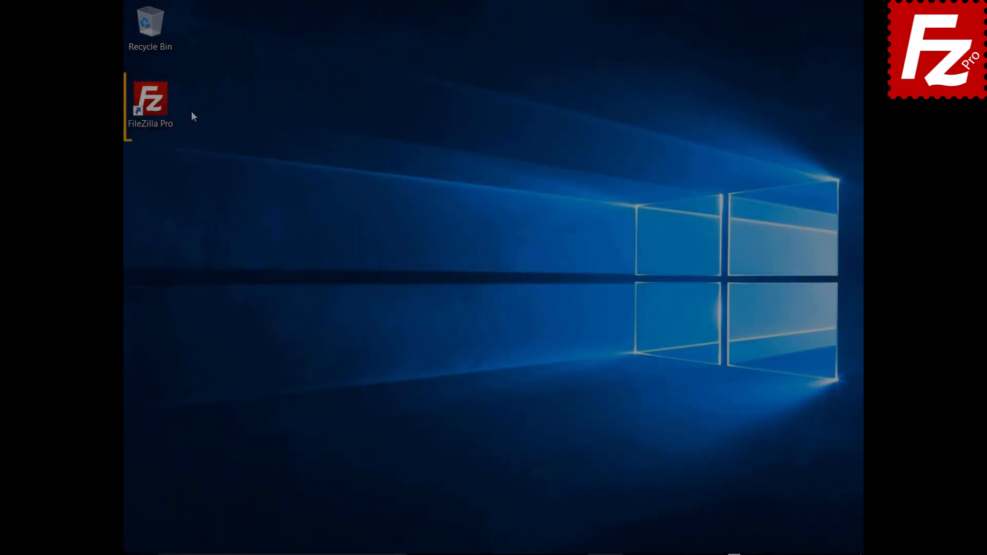
Step: Add a site named 'OneDrive for Business' with the Microsoft OneDrive protocol and connect
double_click(152, 103)
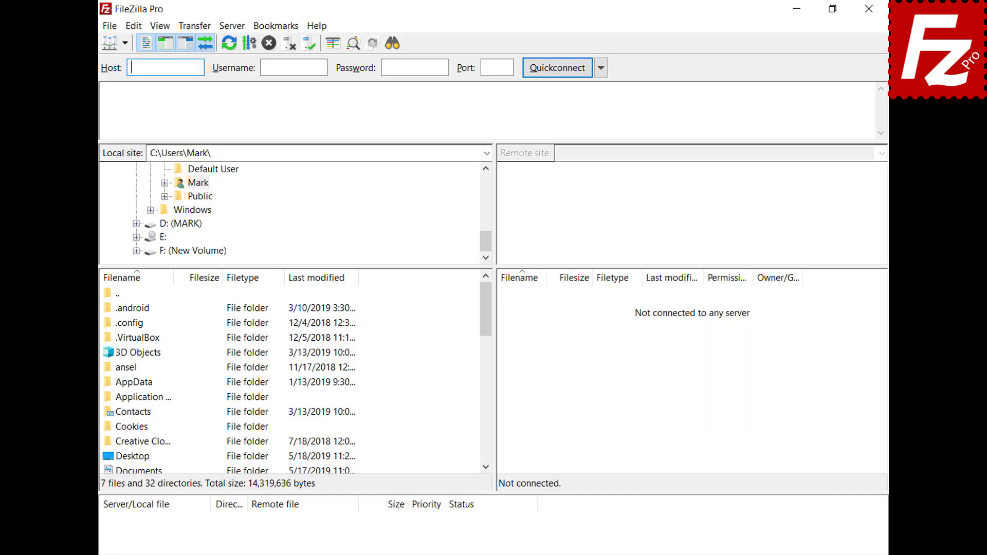
click(111, 26)
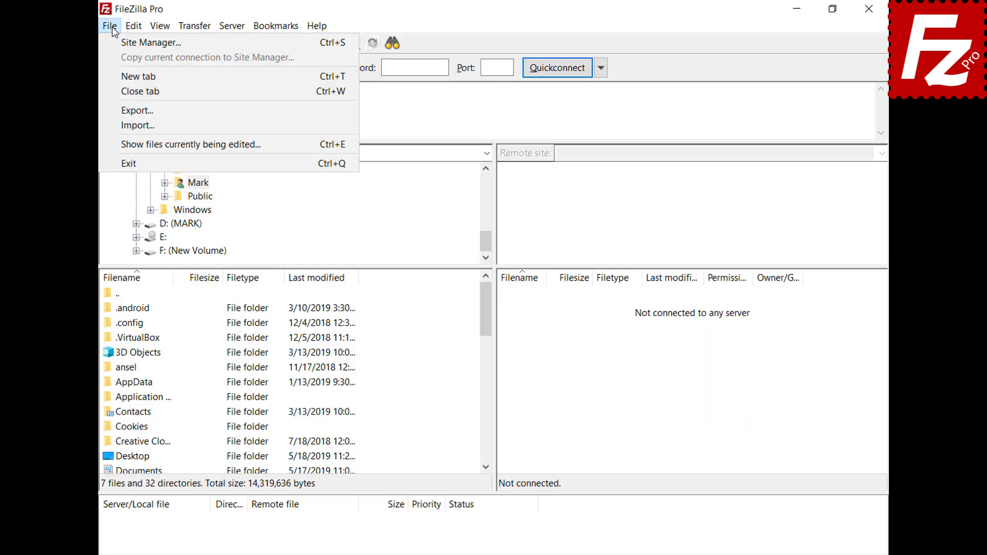
click(112, 45)
click(311, 386)
text(OneDrive for Business)
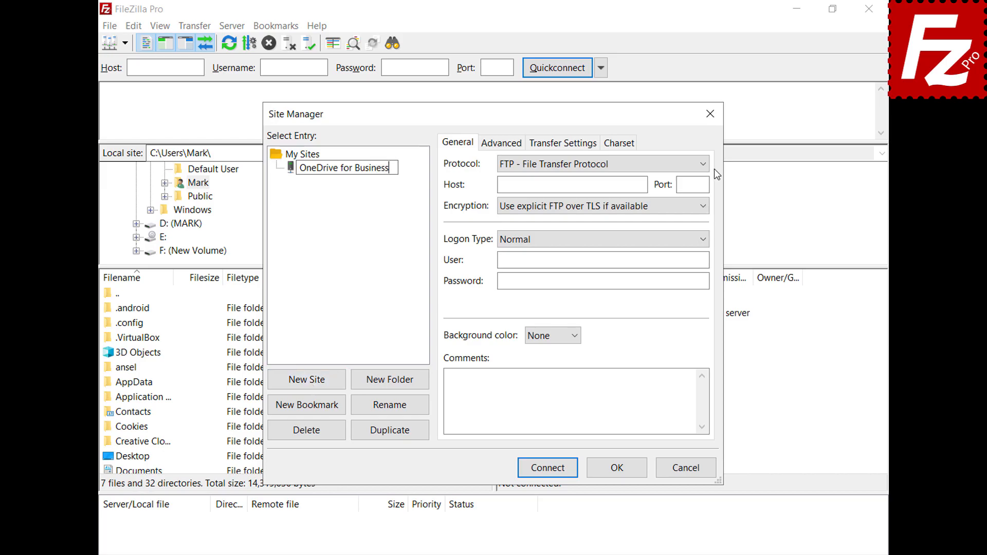
click(707, 166)
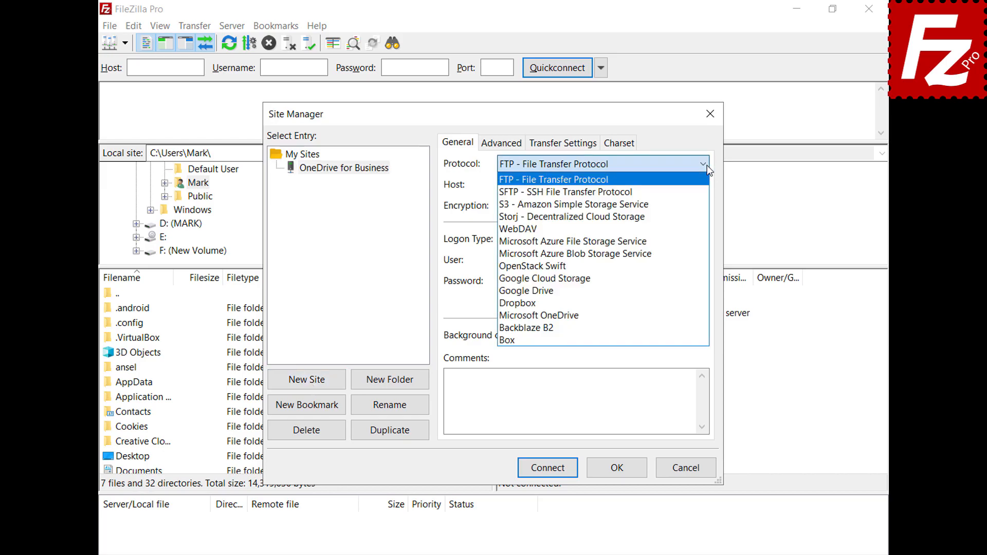
click(692, 316)
click(547, 468)
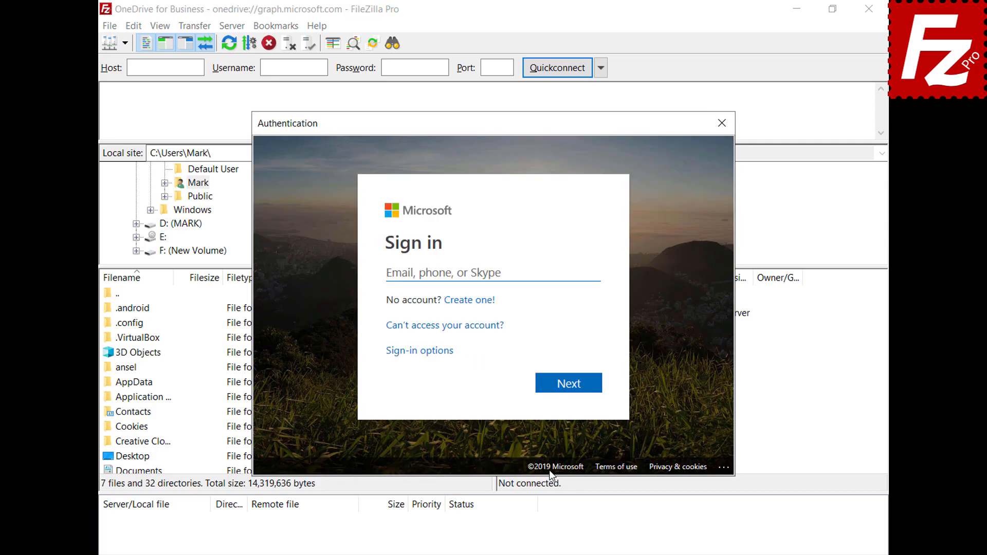
Step: Sign in, accept the permissions with organisation-wide consent, and browse to /My Drives/OneDrive
key(ctrl+v)
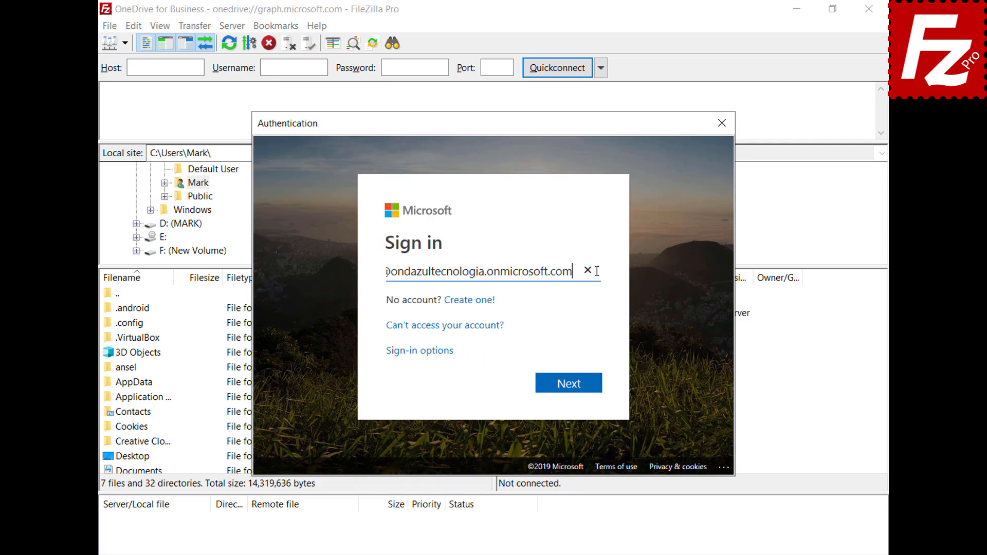
click(570, 390)
click(574, 371)
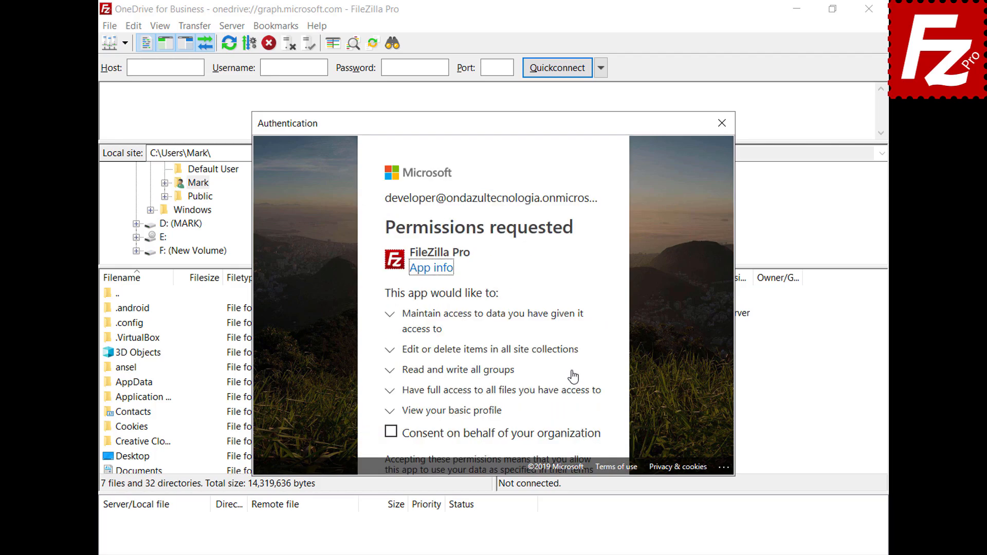
click(391, 432)
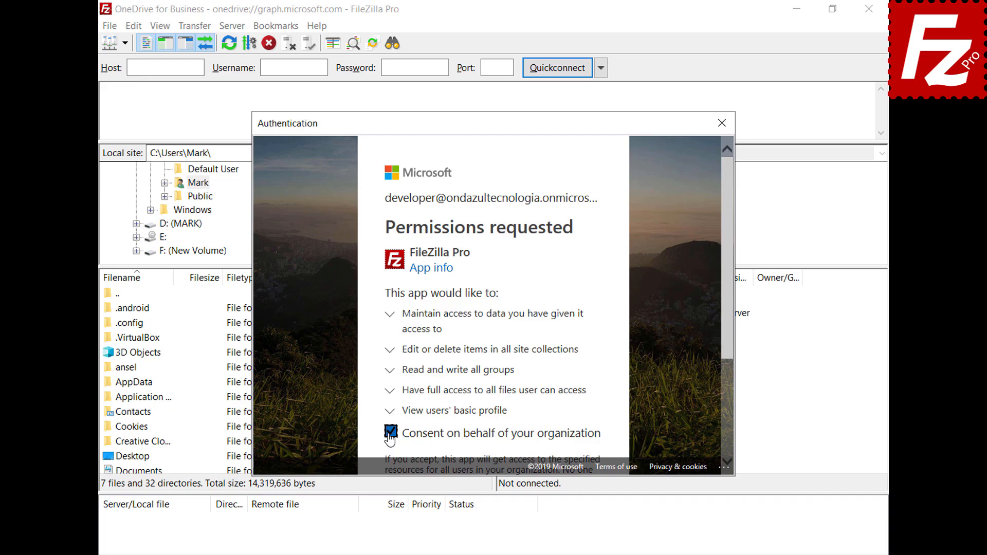
drag(726, 335, 725, 432)
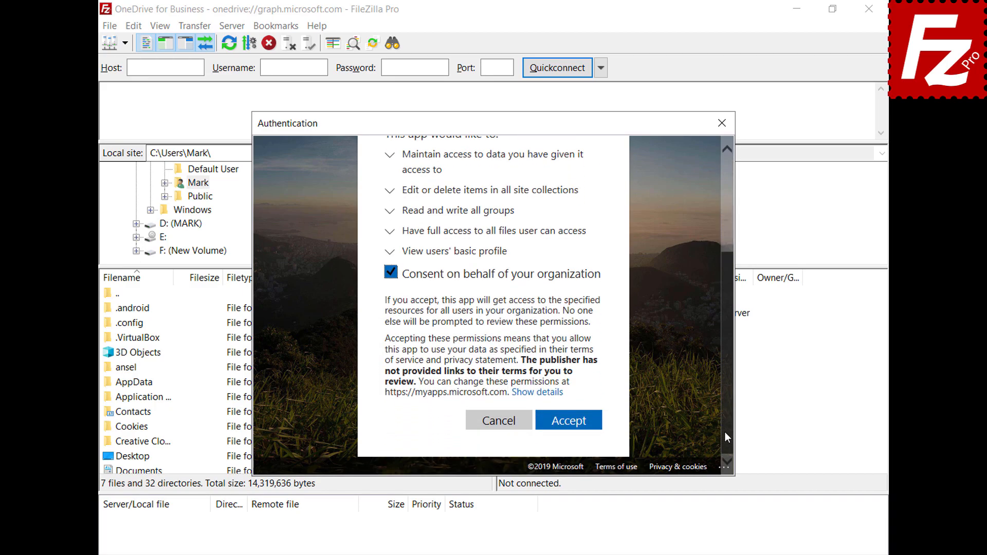
click(568, 420)
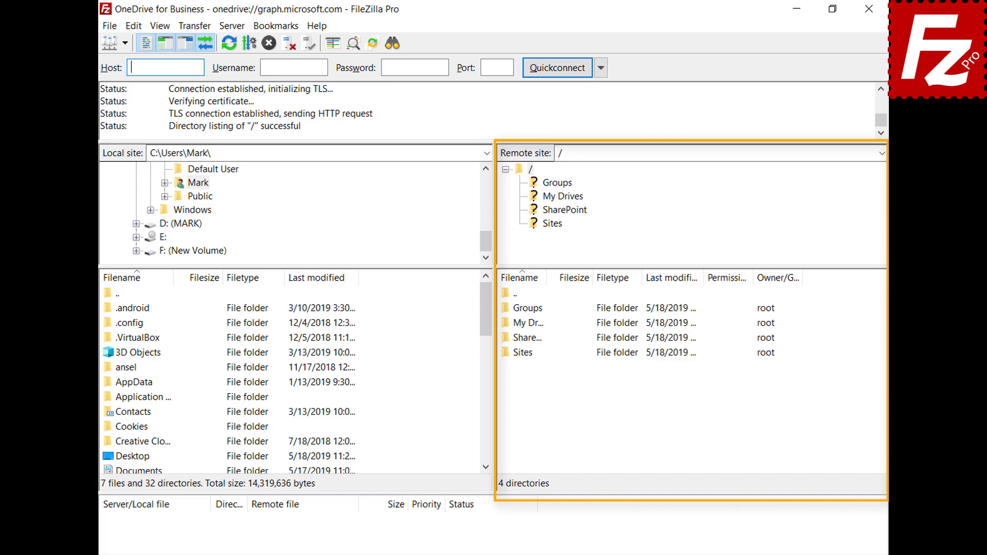
double_click(521, 325)
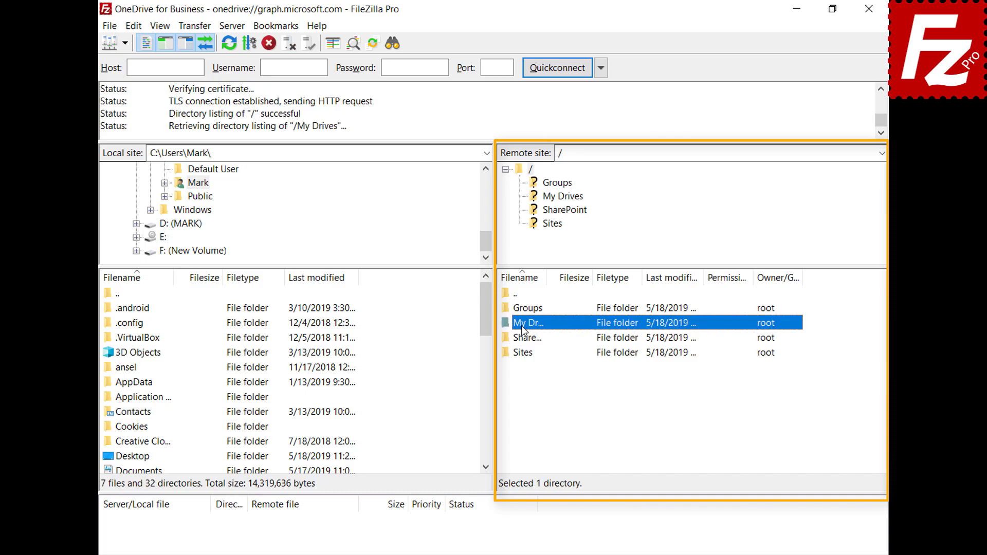
double_click(523, 311)
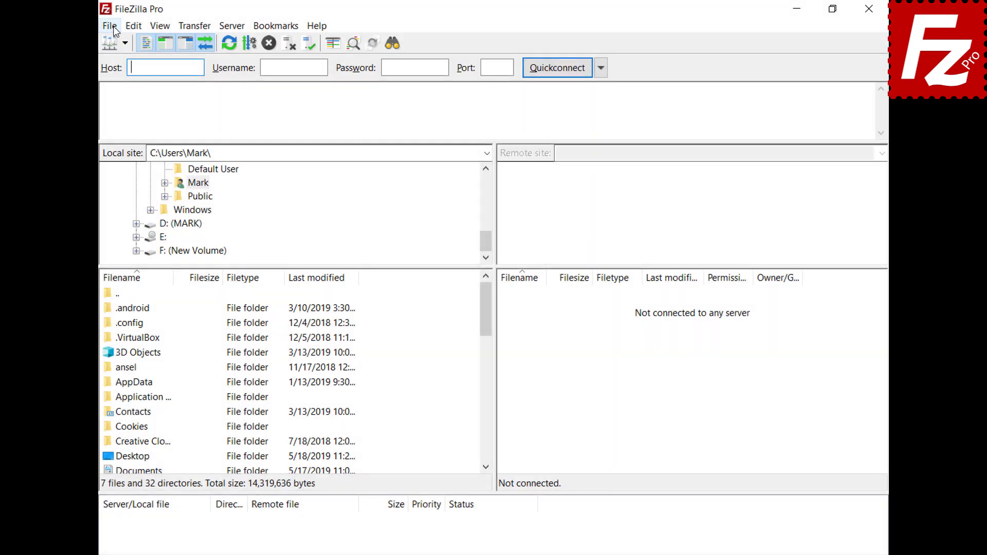
Step: Create a new 'OneDrive for Business' site with the Microsoft OneDrive protocol and connect
click(113, 28)
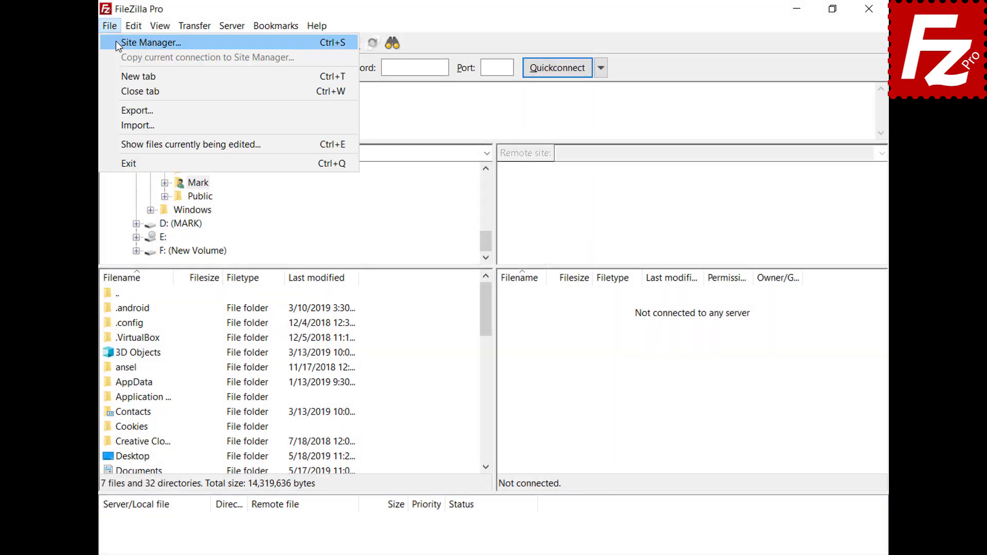
click(116, 41)
click(307, 381)
text(O)
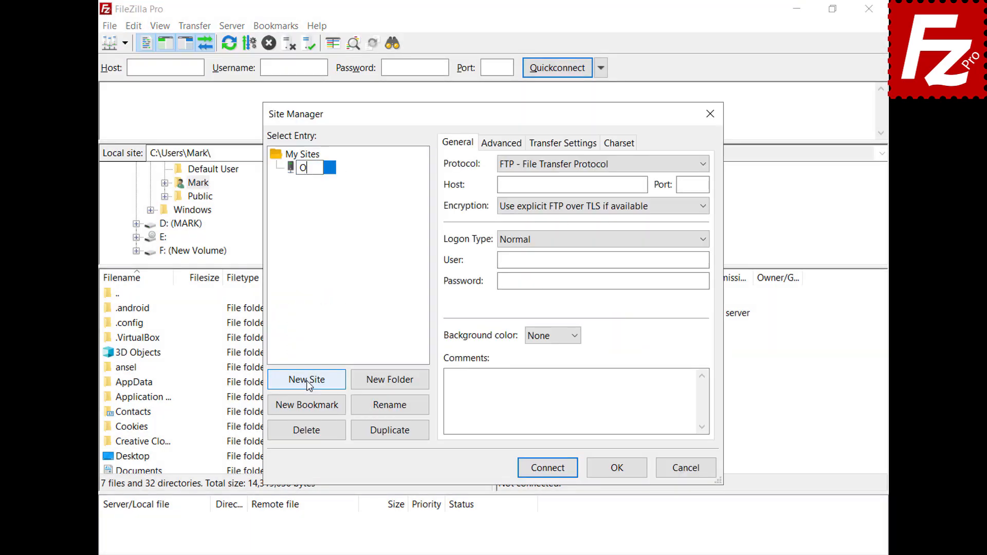
text(neDrive for B)
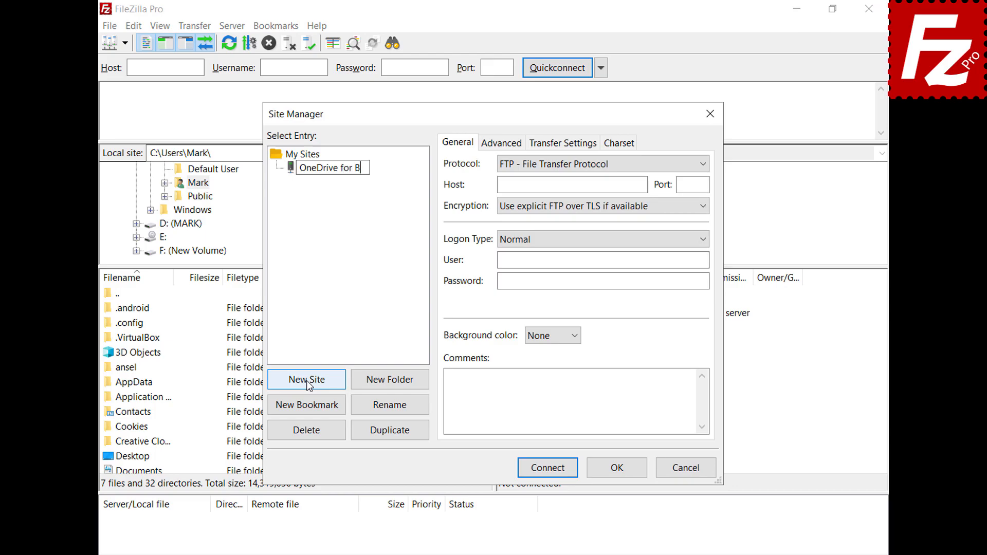
text(usiness)
key(Return)
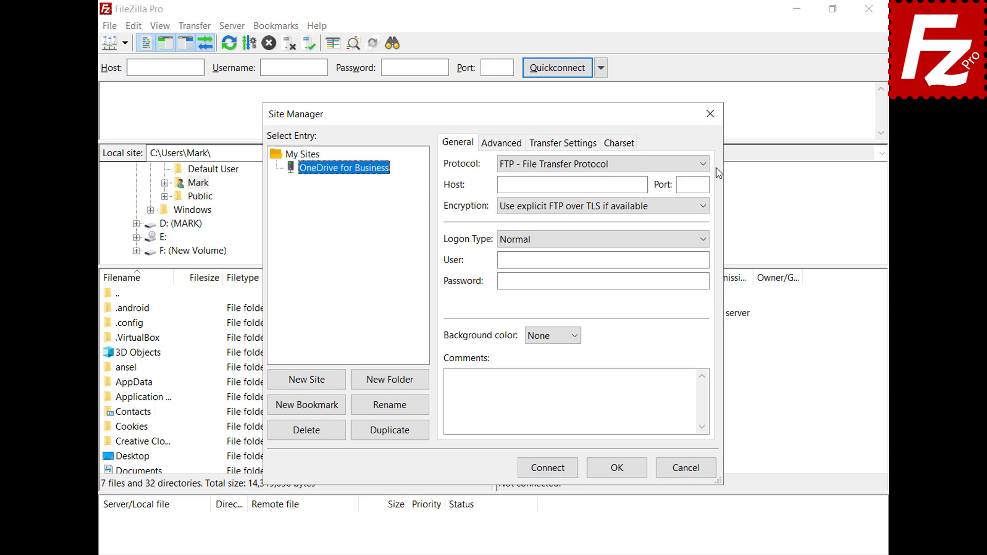
click(702, 165)
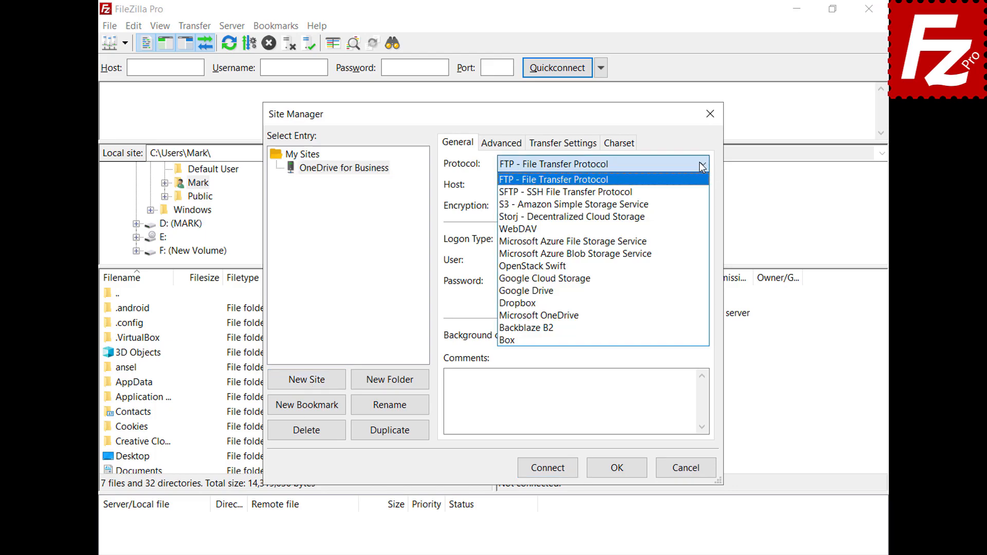
click(683, 315)
click(547, 473)
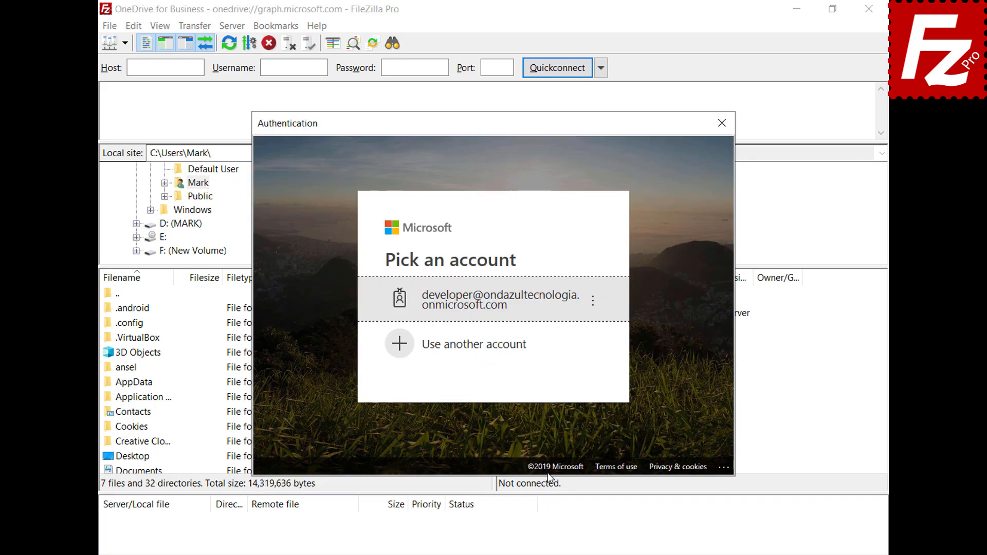
Step: Sign in with a different Microsoft account's e-mail and password, then open My Drives/OneDrive
click(521, 346)
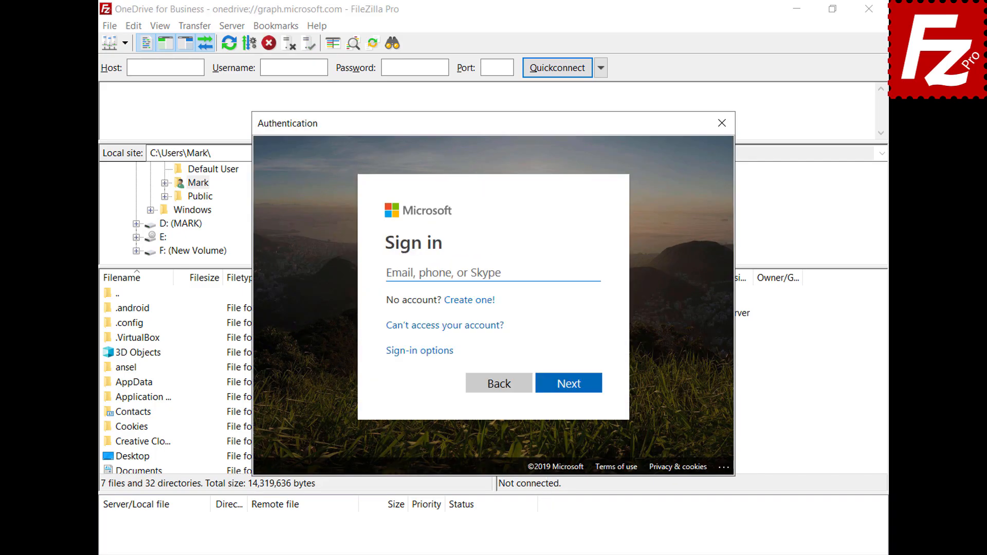
key(ctrl+v)
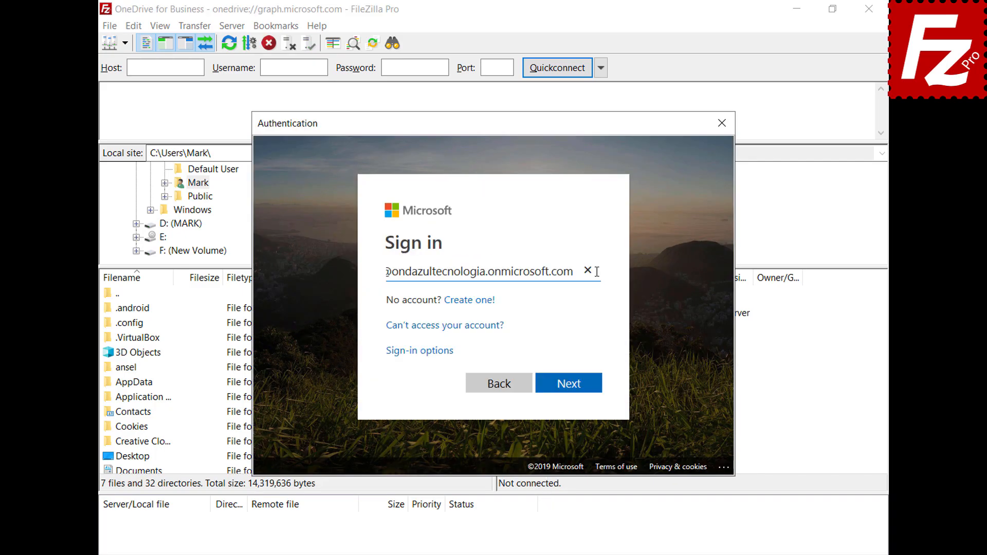
click(572, 387)
key(ctrl+v)
click(573, 388)
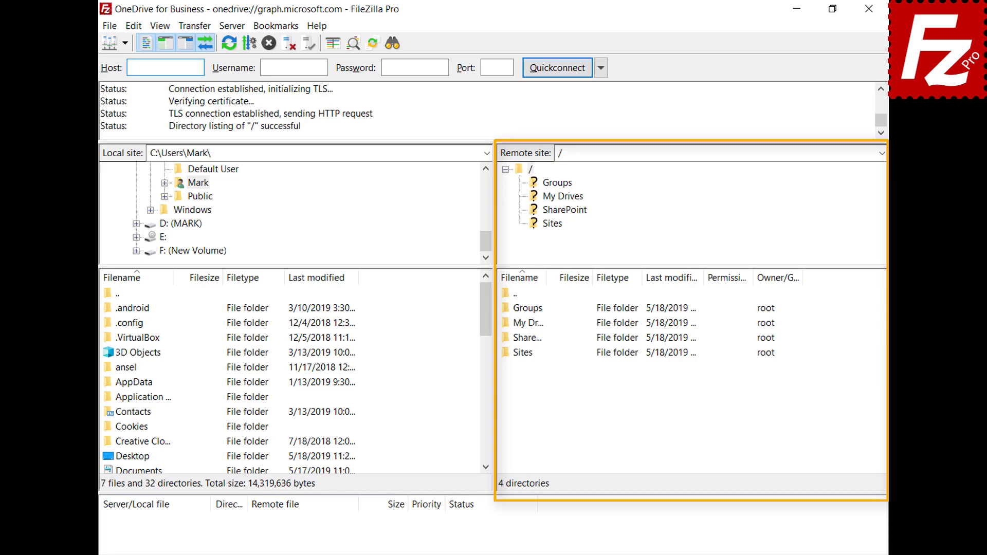
double_click(508, 326)
double_click(520, 312)
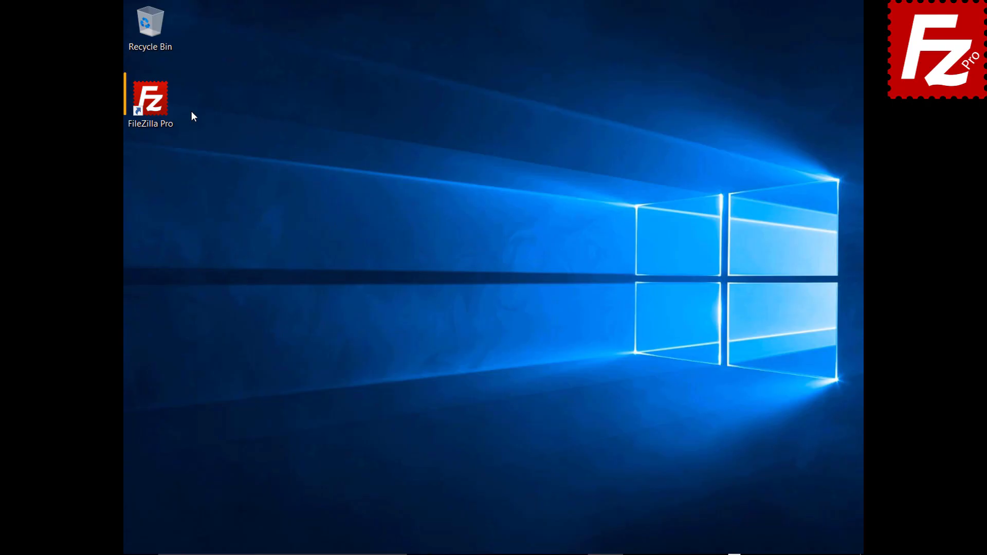
Step: Connect to the saved Amazon S3 site and generate a temporary URL for README in filezillaprobucket
double_click(165, 109)
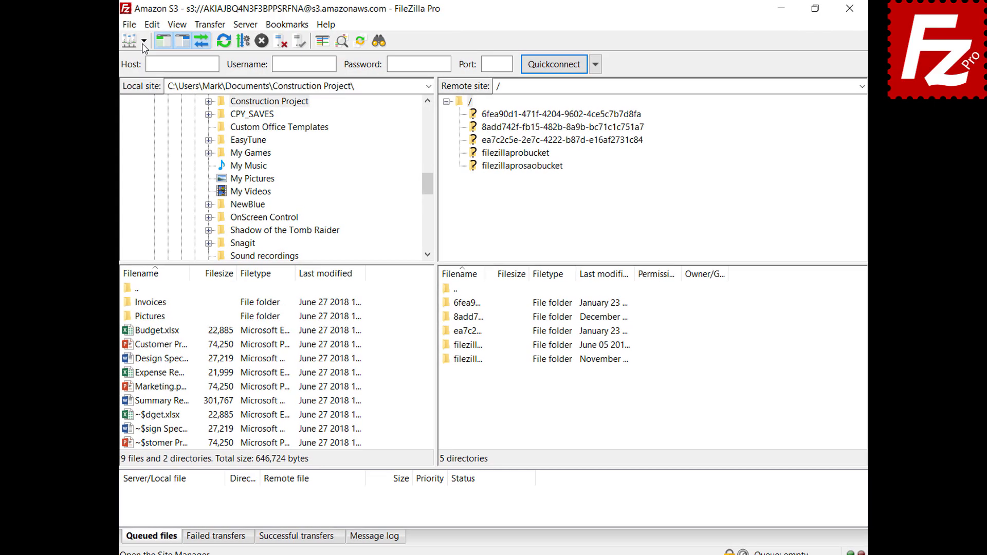
click(148, 40)
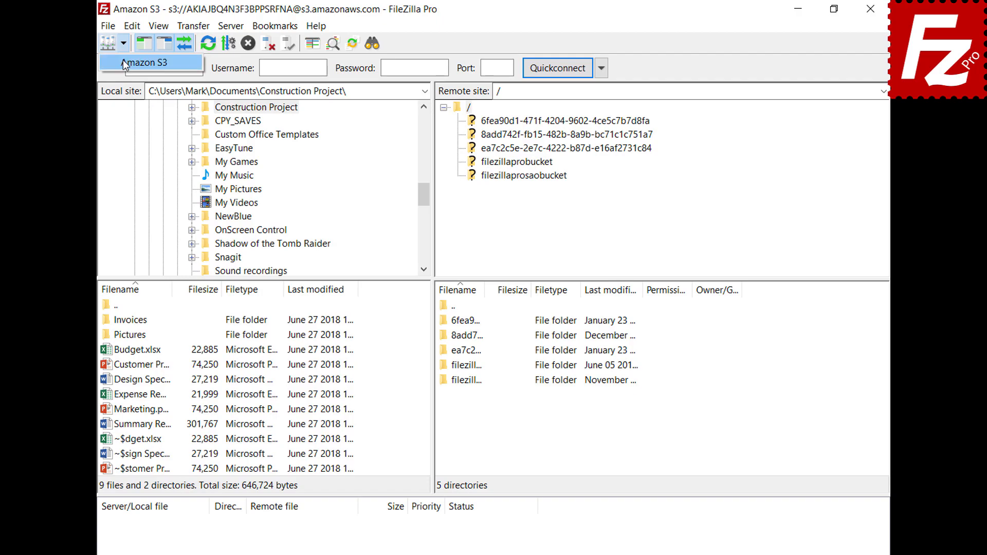
click(123, 62)
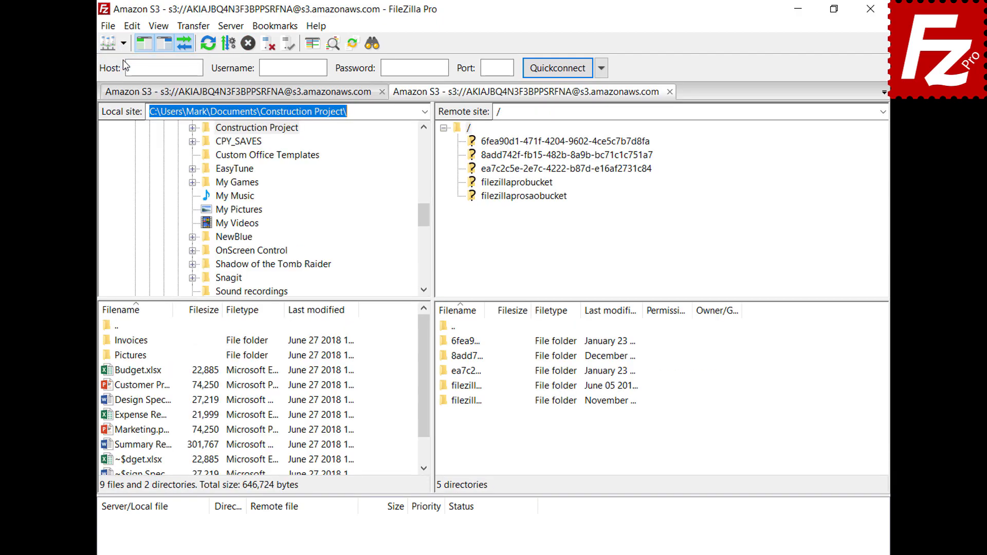
click(518, 186)
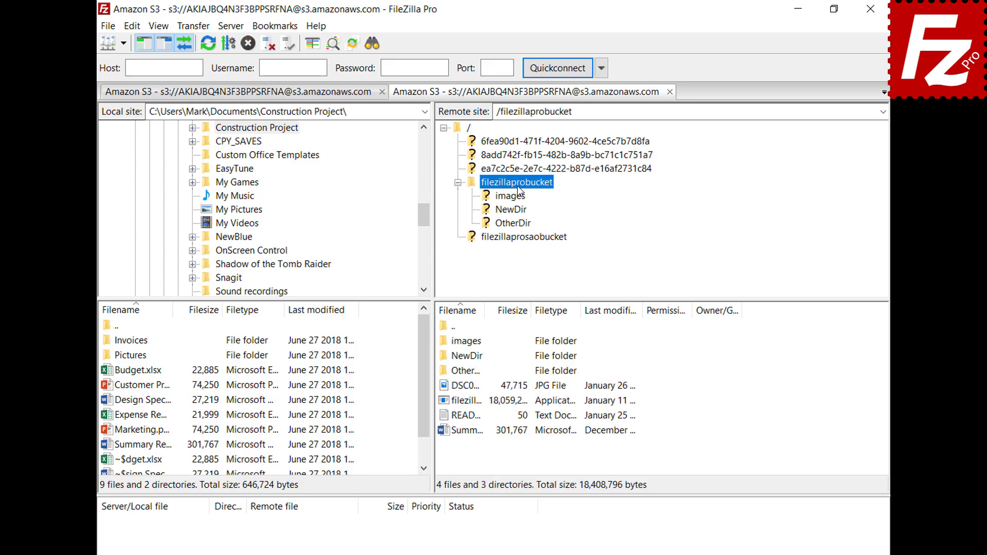
right_click(468, 419)
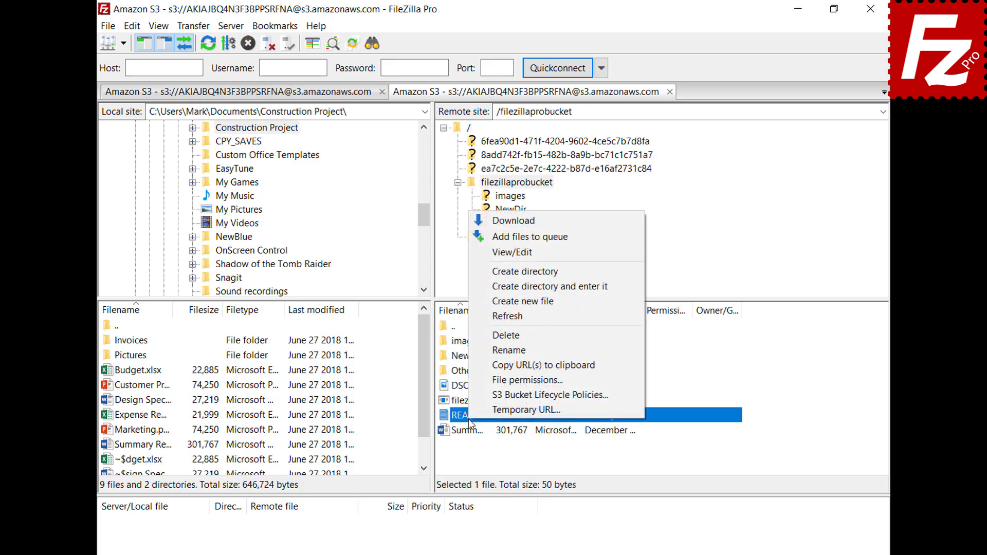
click(484, 411)
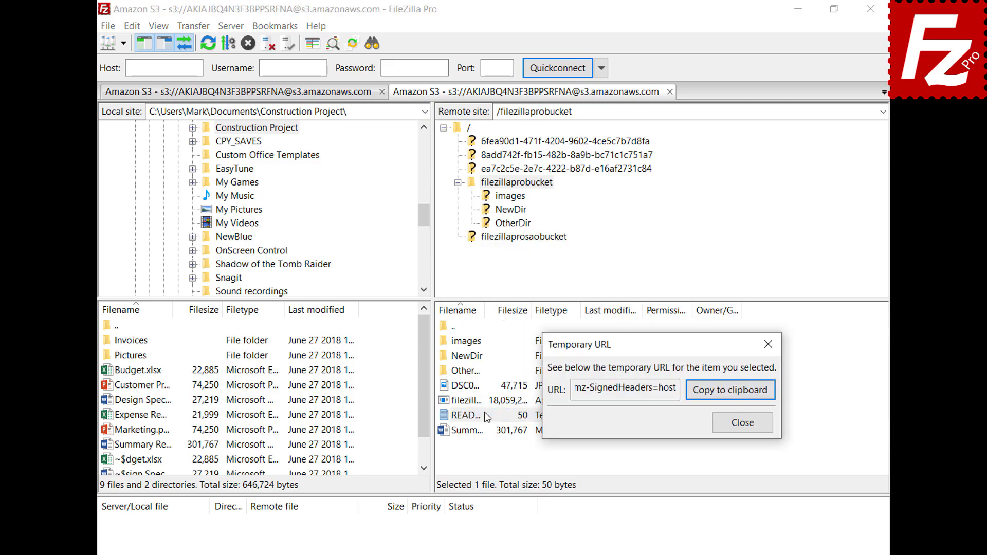
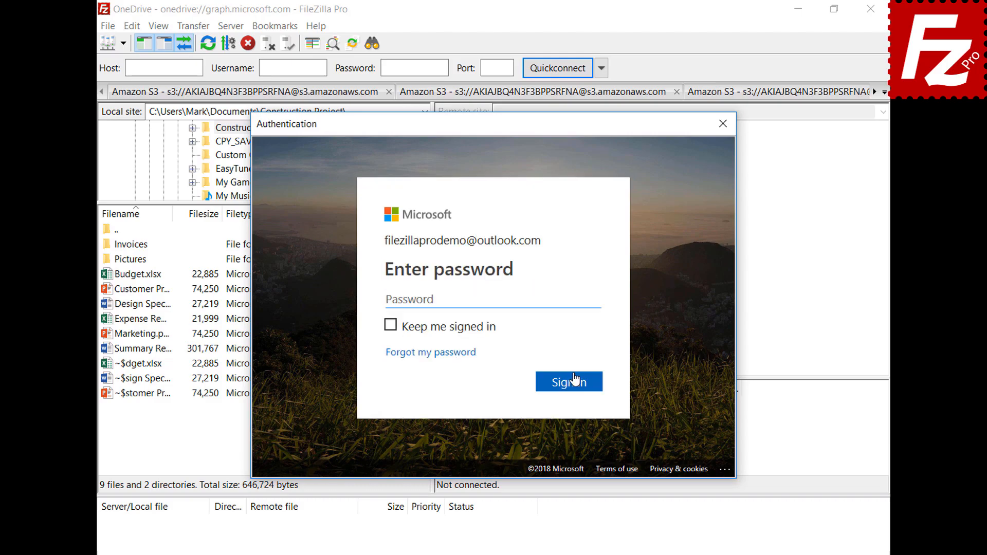
Step: Sign in to OneDrive with the Microsoft account password, then close FileZilla
key(ctrl+v)
click(573, 389)
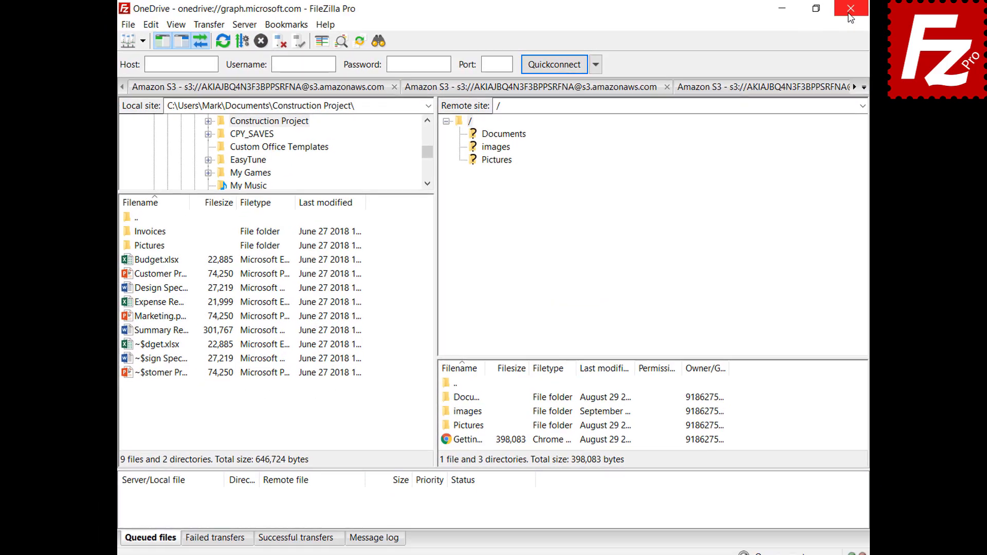
click(850, 16)
Step: Relaunch FileZilla Pro and reconnect to the saved OneDrive site, unlocking it with the master password
double_click(164, 109)
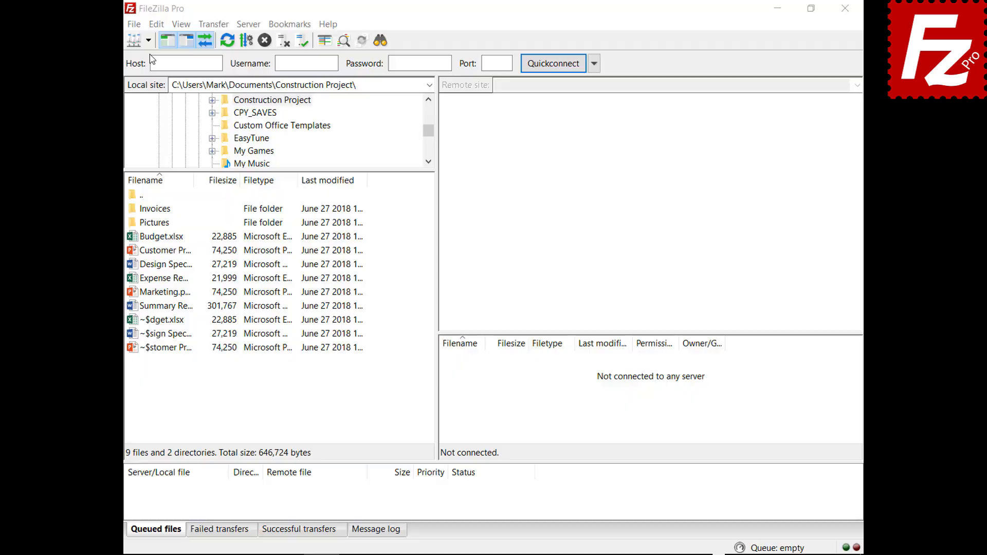
click(149, 40)
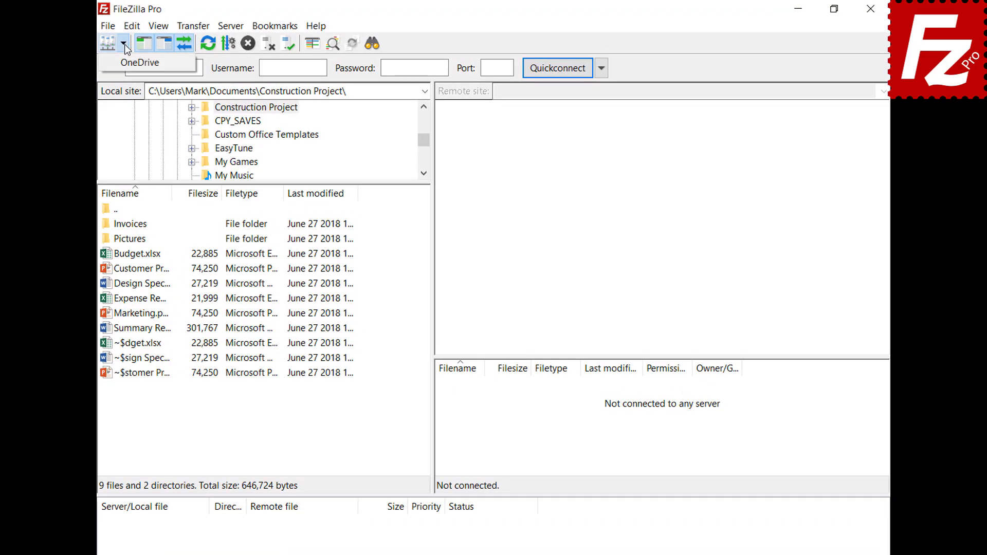
click(123, 63)
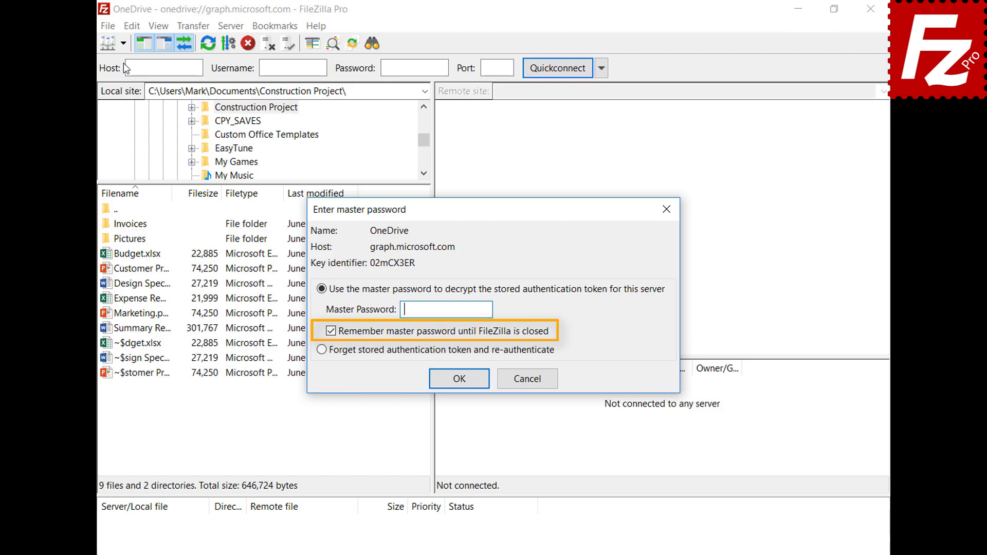
key(ctrl+v)
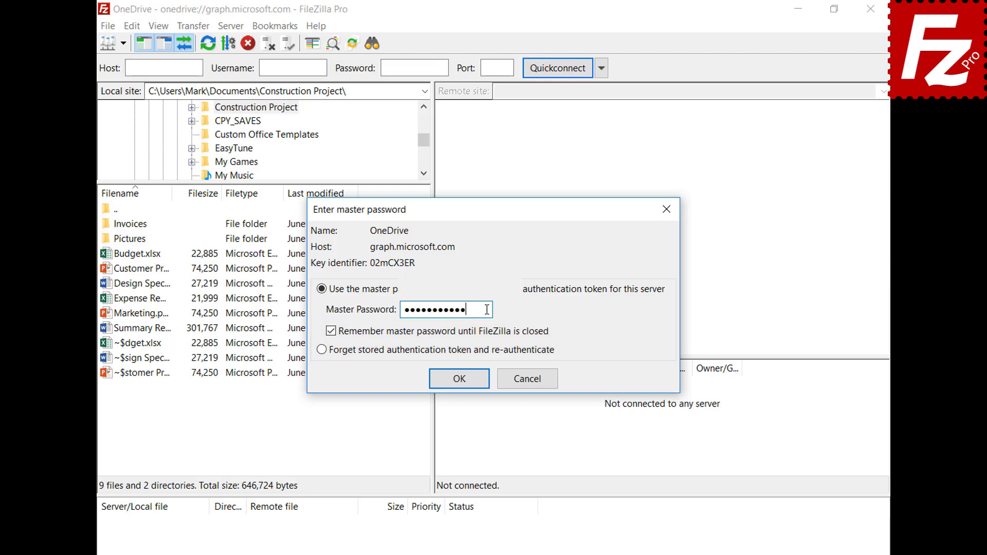
click(459, 379)
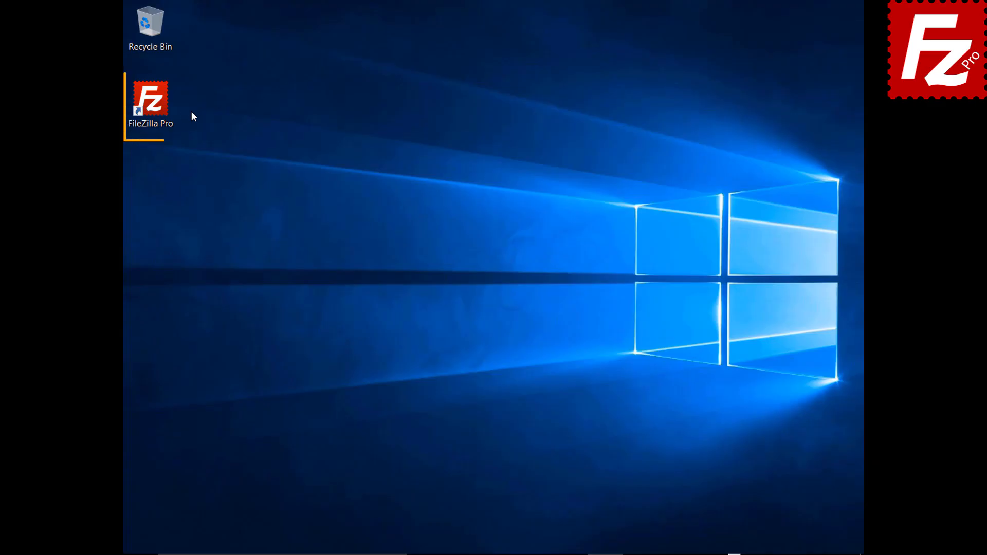
Step: Launch FileZilla Pro and create a new site named B2 using the Backblaze B2 protocol
double_click(157, 107)
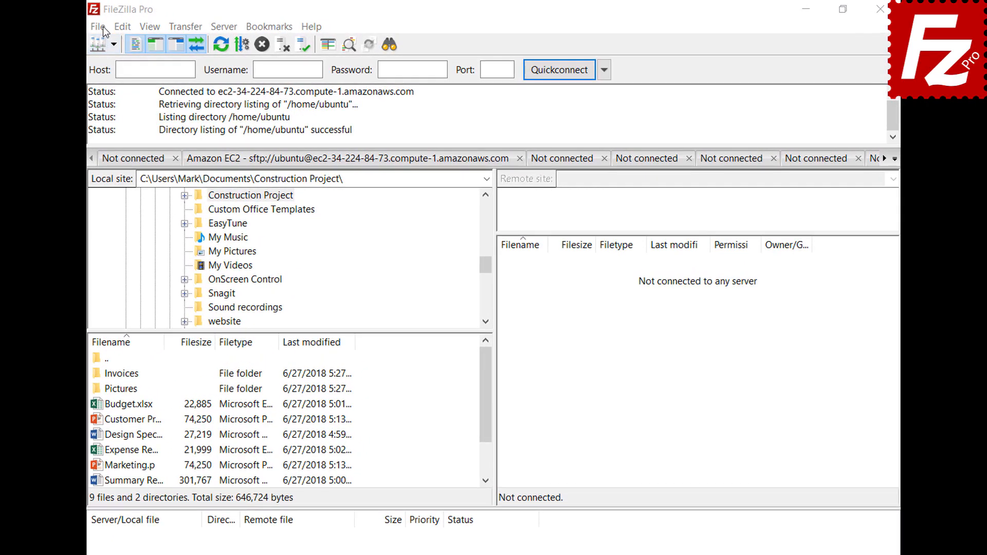
click(102, 27)
click(107, 42)
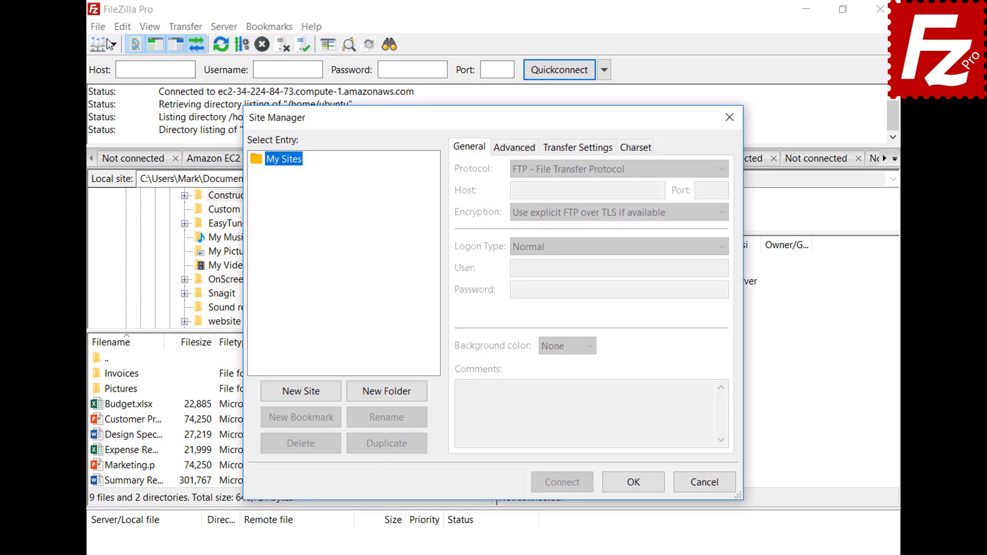
click(303, 394)
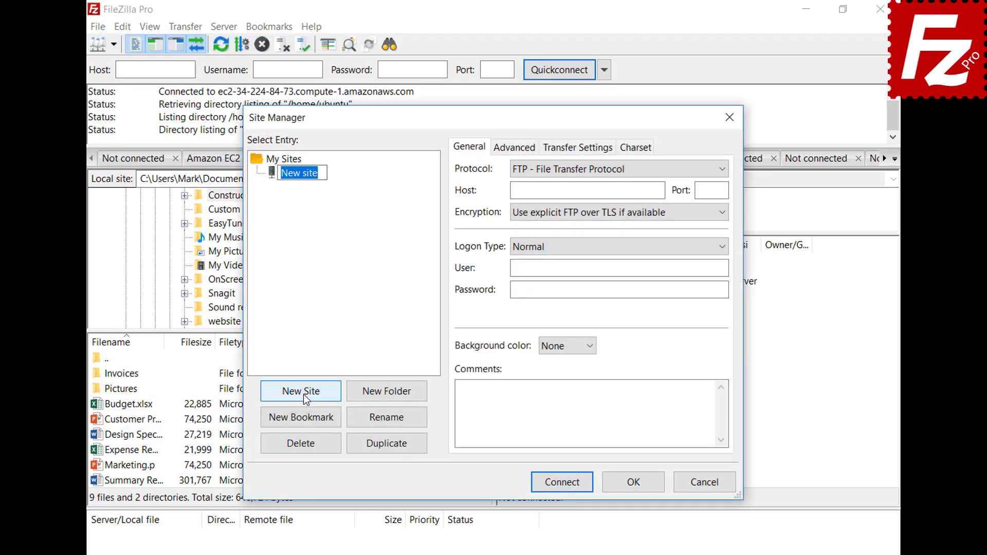
text(B2)
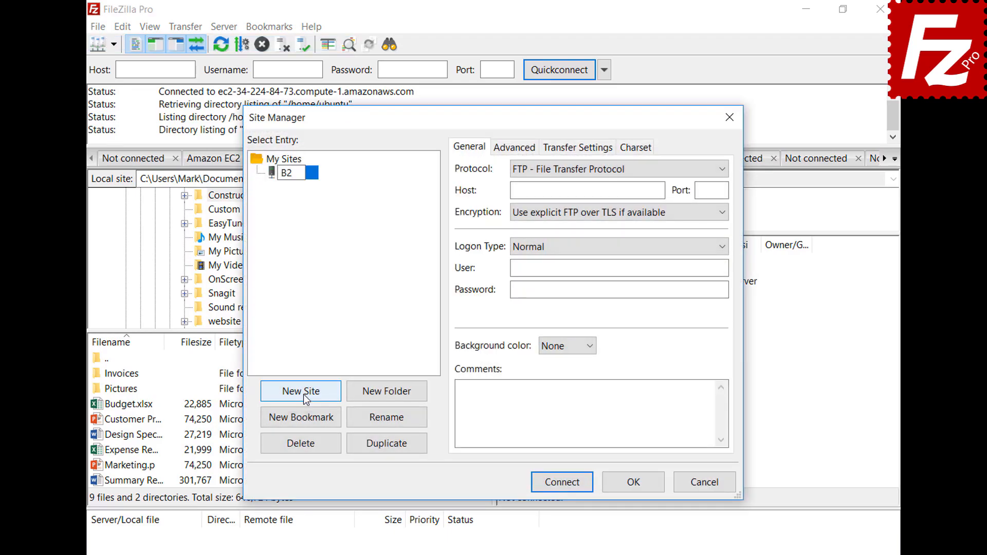
click(588, 168)
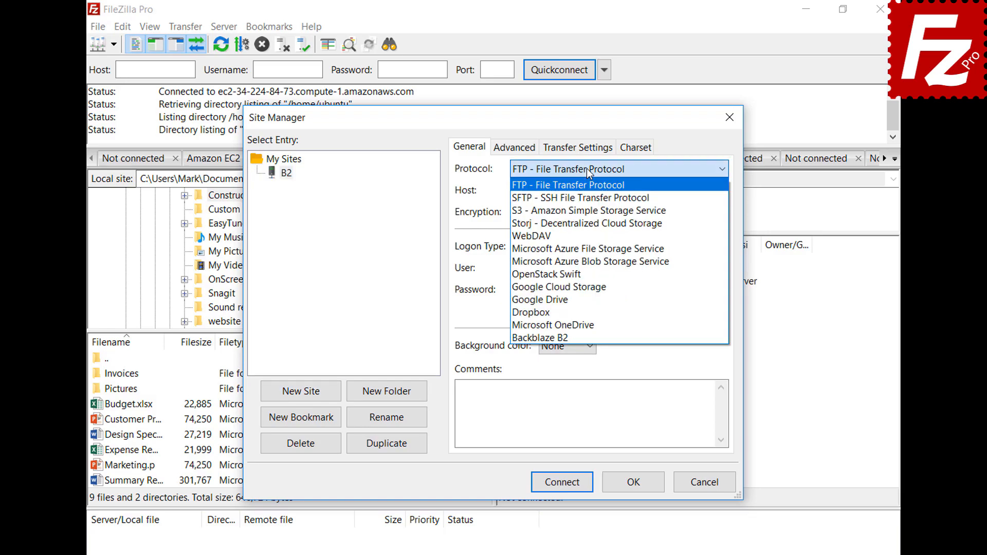
click(585, 336)
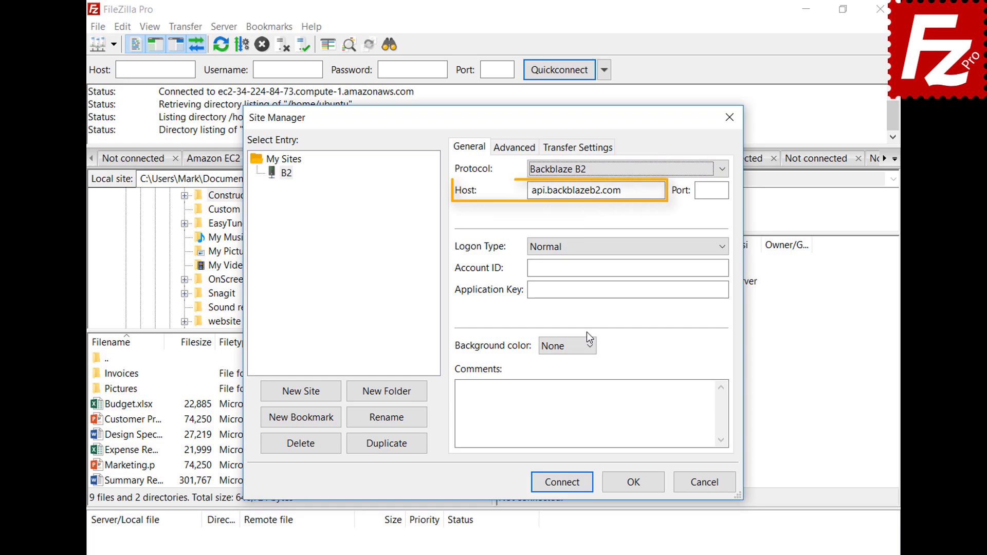
Step: Paste the B2 account ID and application key, then connect
click(726, 268)
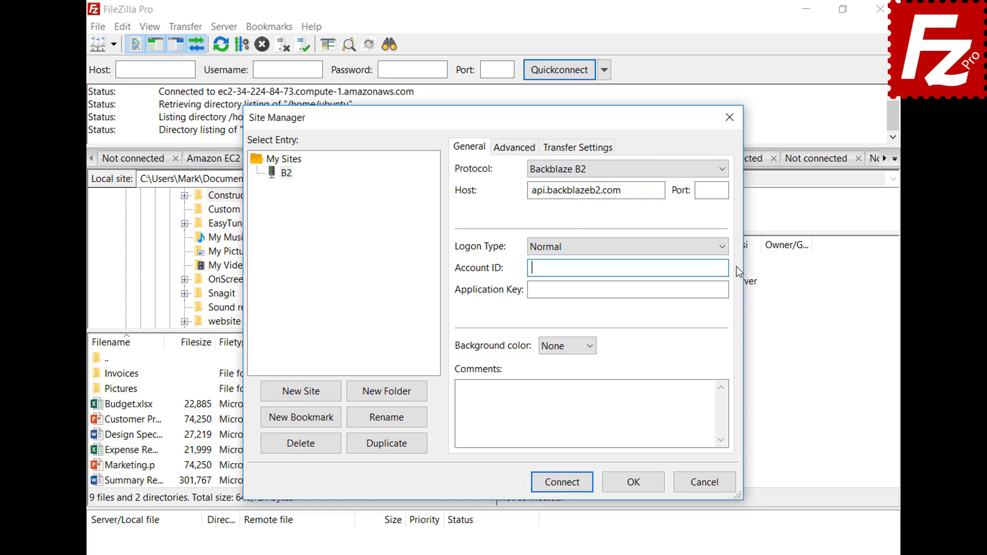
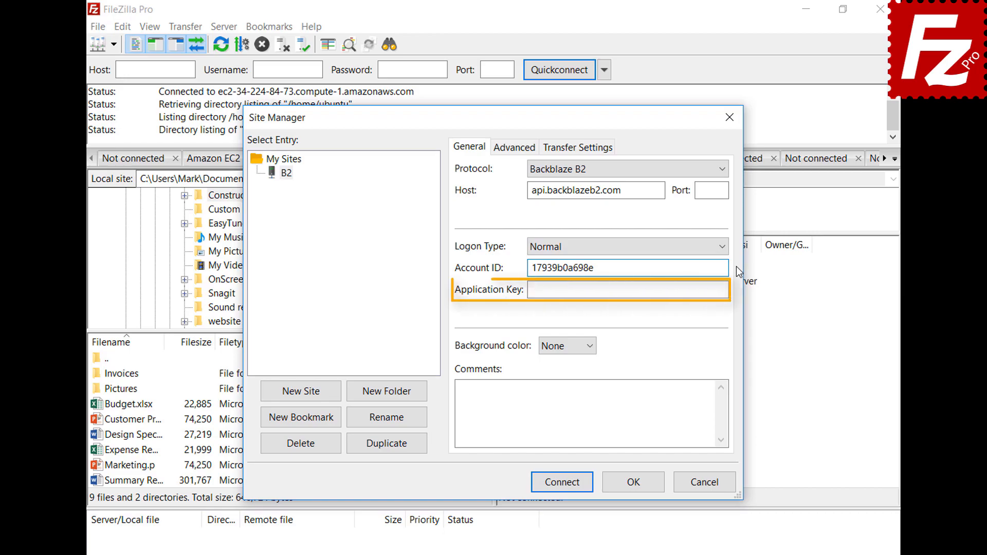
click(727, 290)
key(ctrl+v)
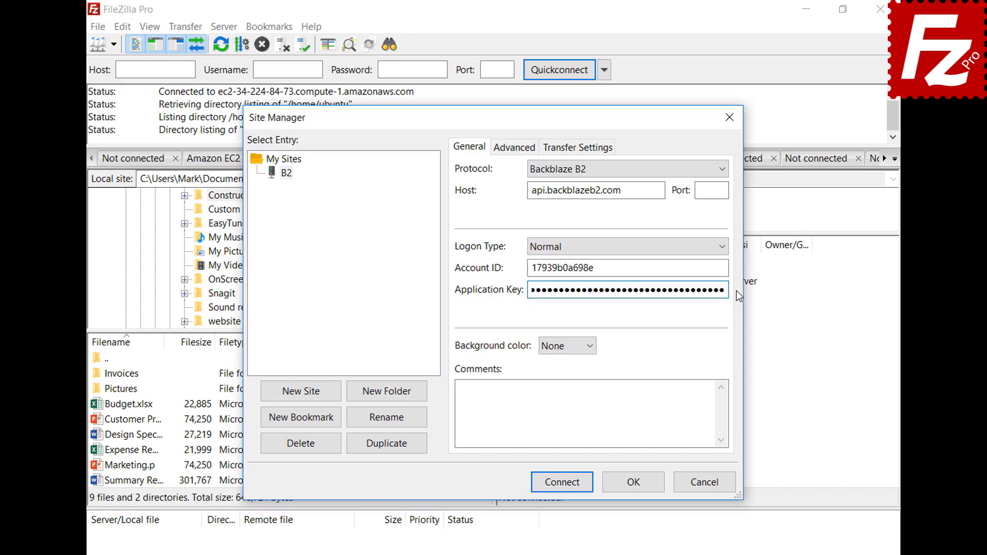
click(566, 488)
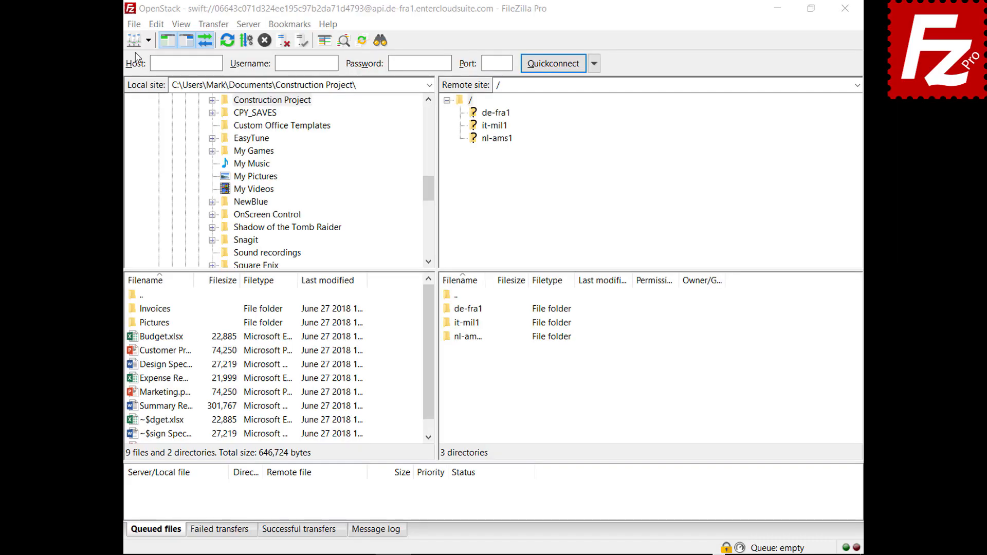
Step: Create a new site named WebDav using the WebDAV protocol
click(133, 24)
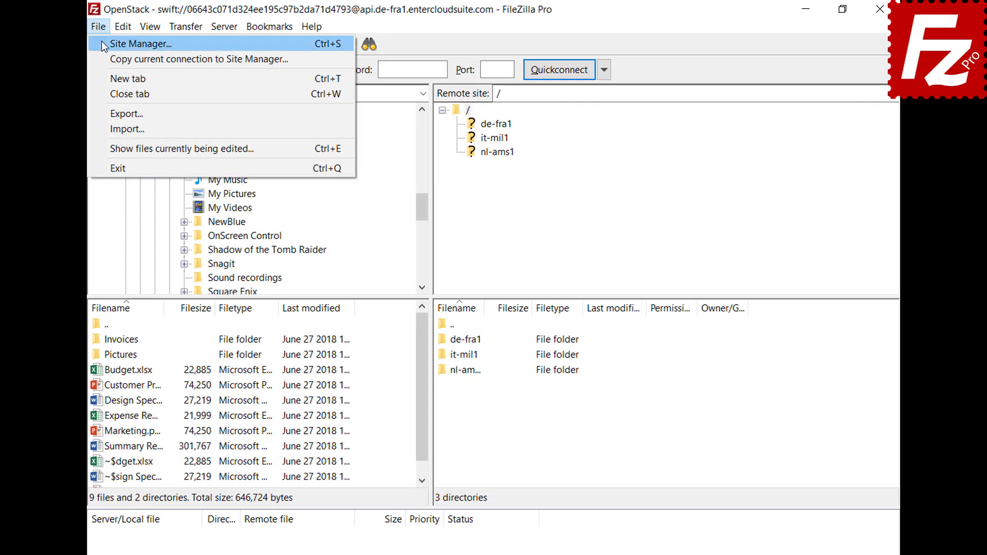
click(101, 45)
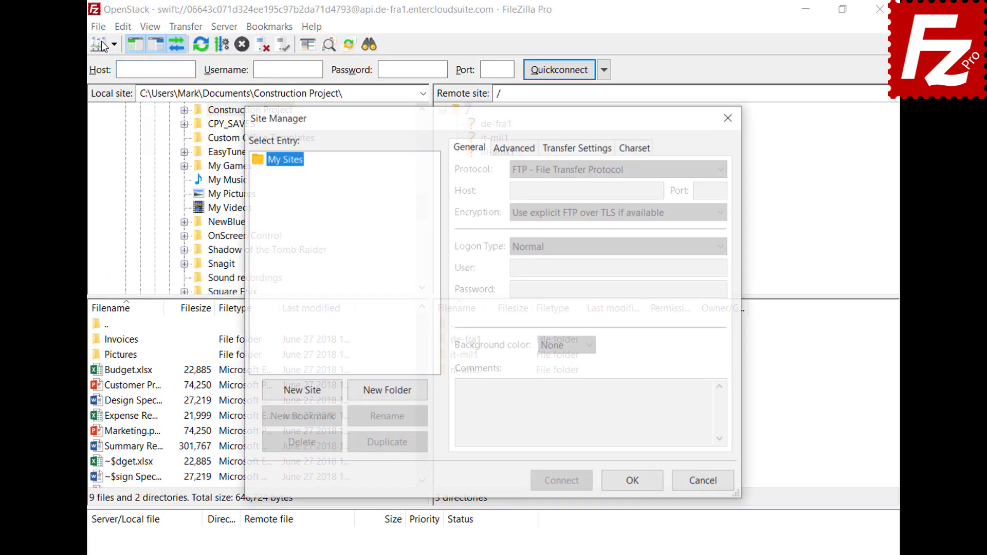
click(304, 397)
text(WebDav)
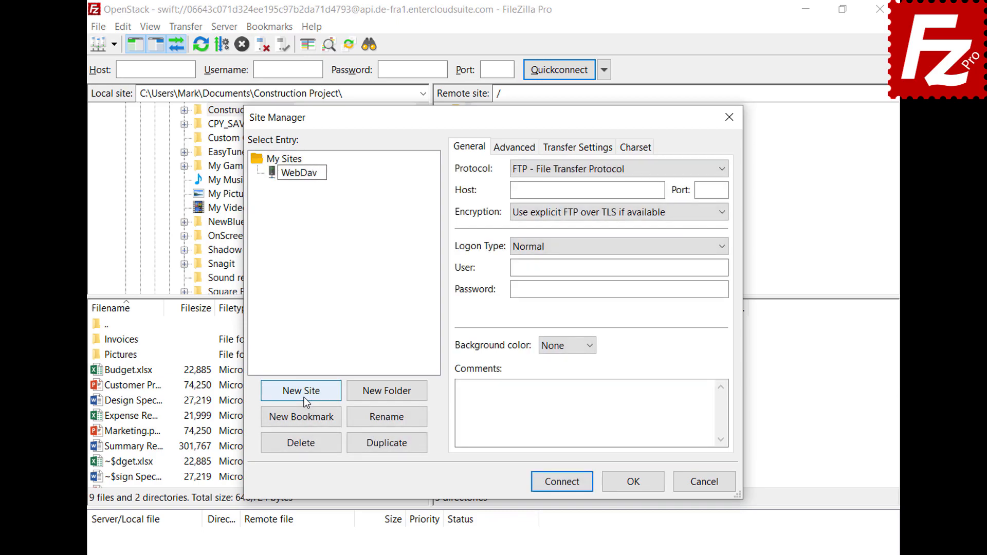
key(Return)
click(683, 169)
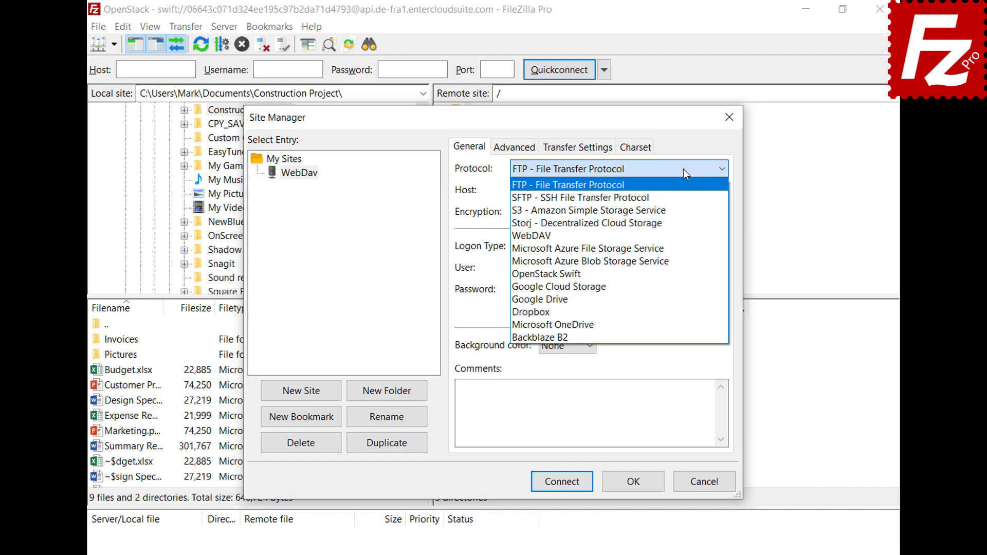
click(679, 235)
Step: Enter host webdav.opendrive.com, the account's e-mail as user and its password, then connect
click(660, 190)
text(webdav.opendrive.com)
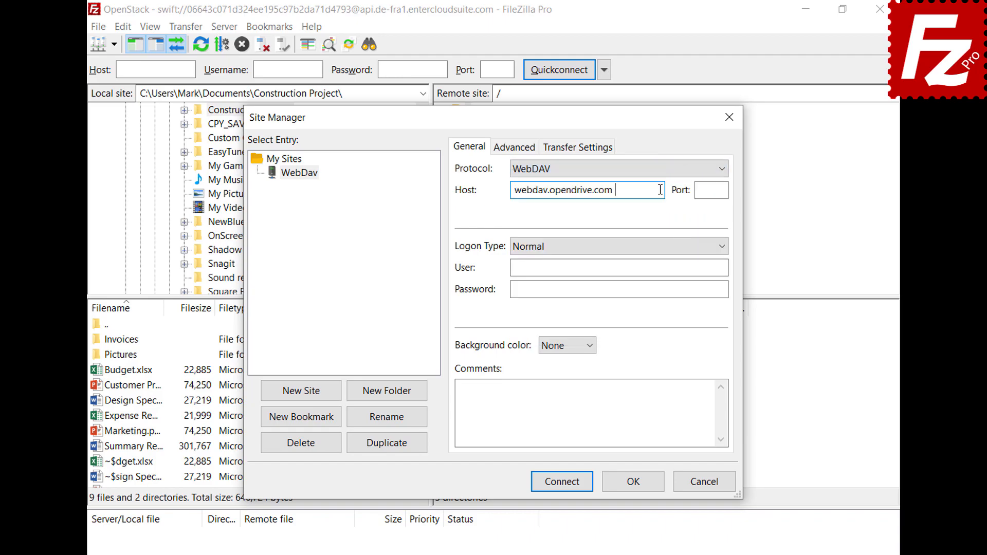
click(717, 268)
key(ctrl+v)
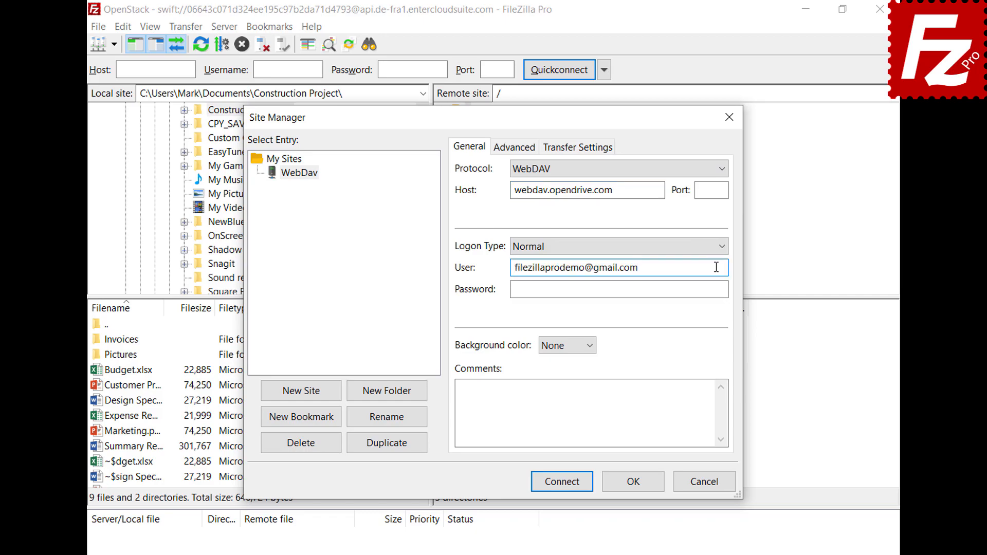
click(714, 289)
key(ctrl+v)
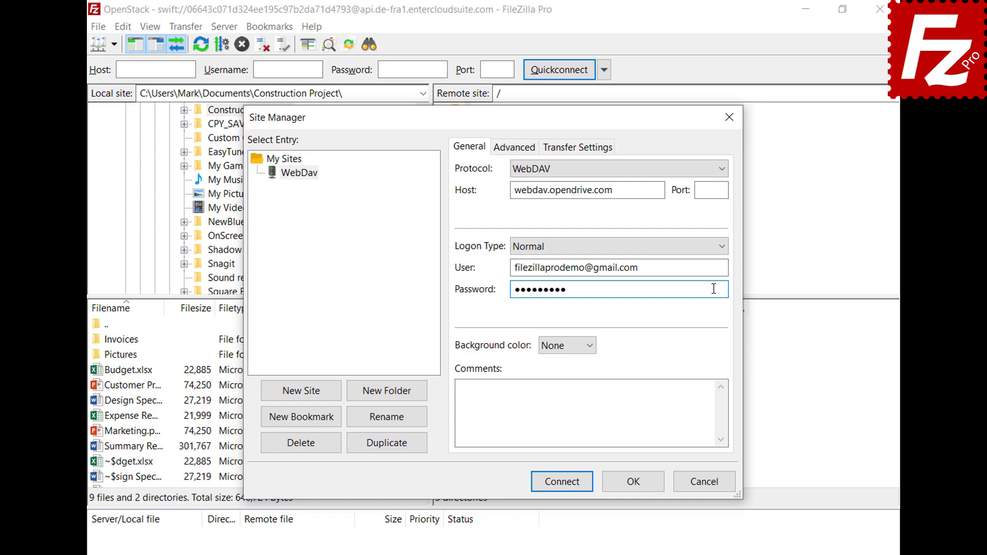
click(566, 486)
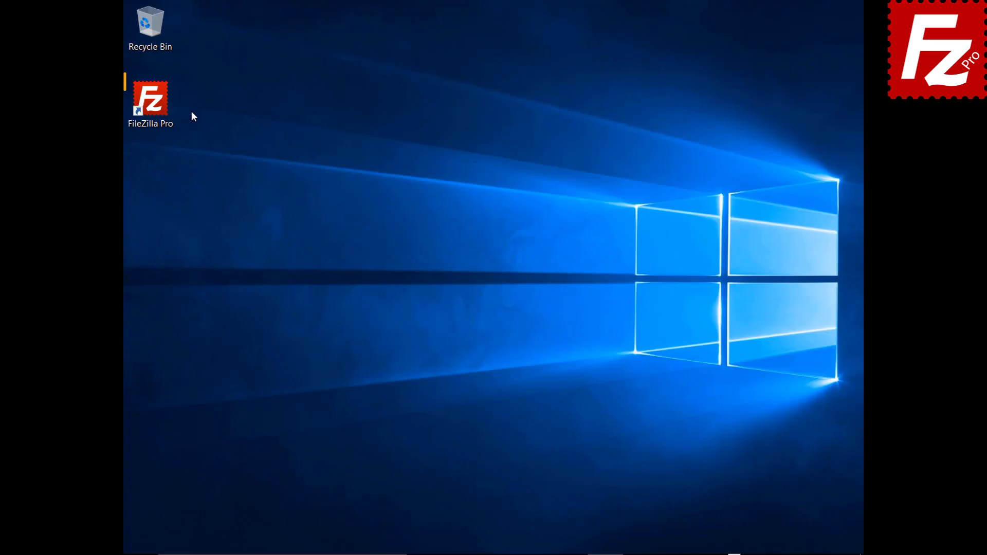
Step: Launch FileZilla Pro and create a new site named OpenStack using the OpenStack Swift protocol
double_click(156, 106)
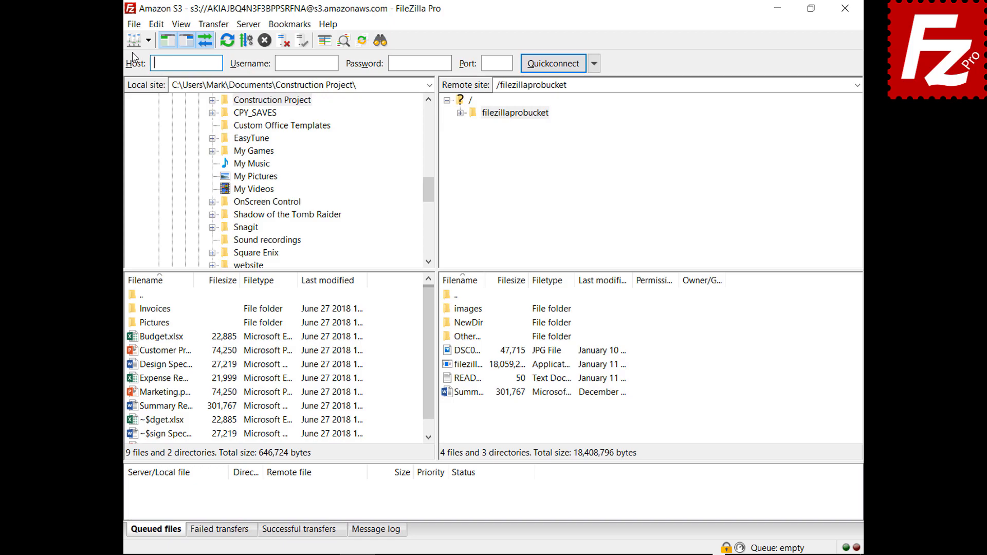
click(134, 27)
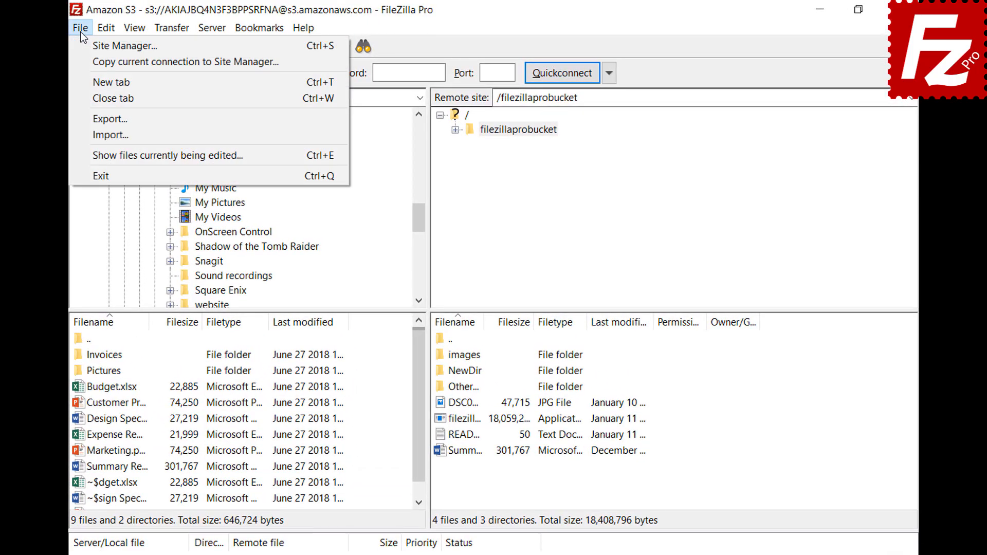
click(87, 49)
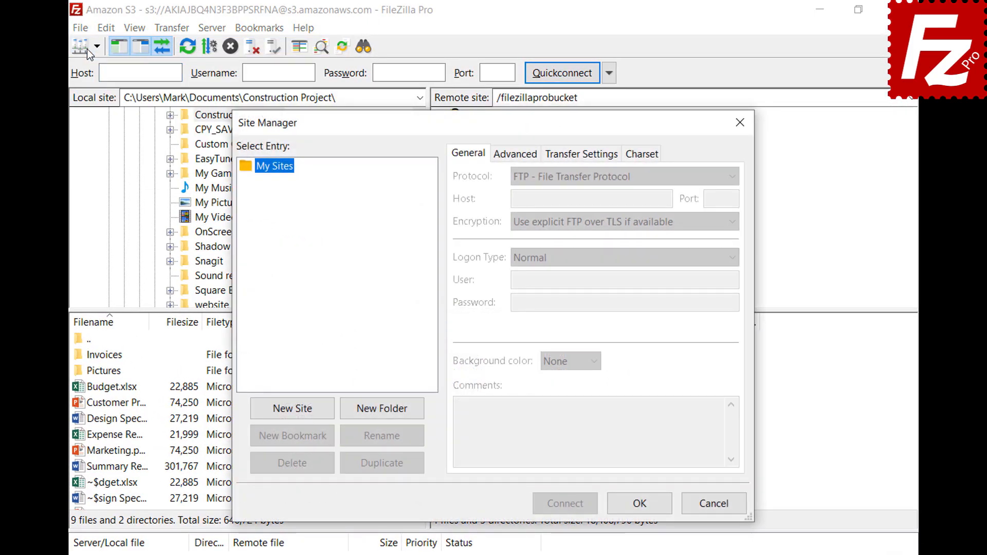
click(295, 414)
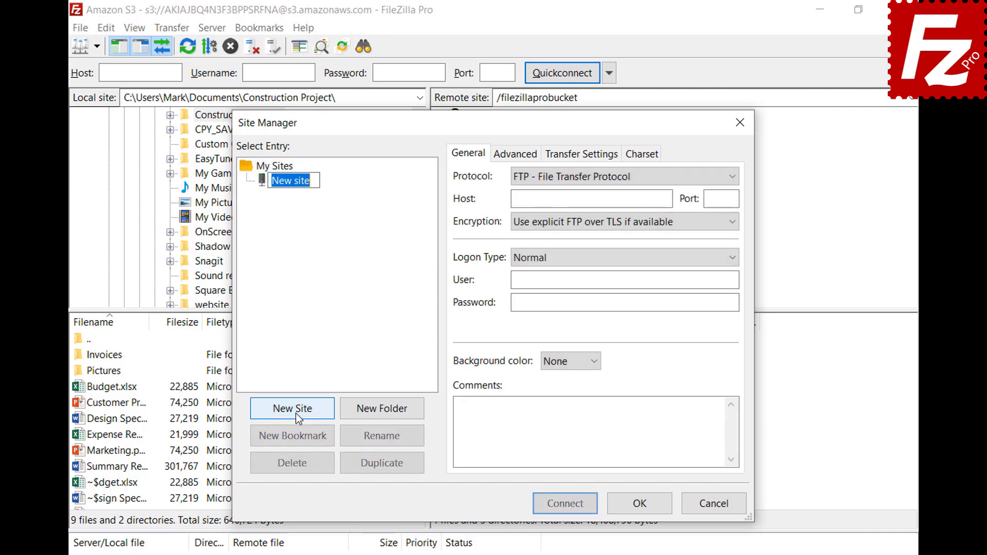
text(OpenStack)
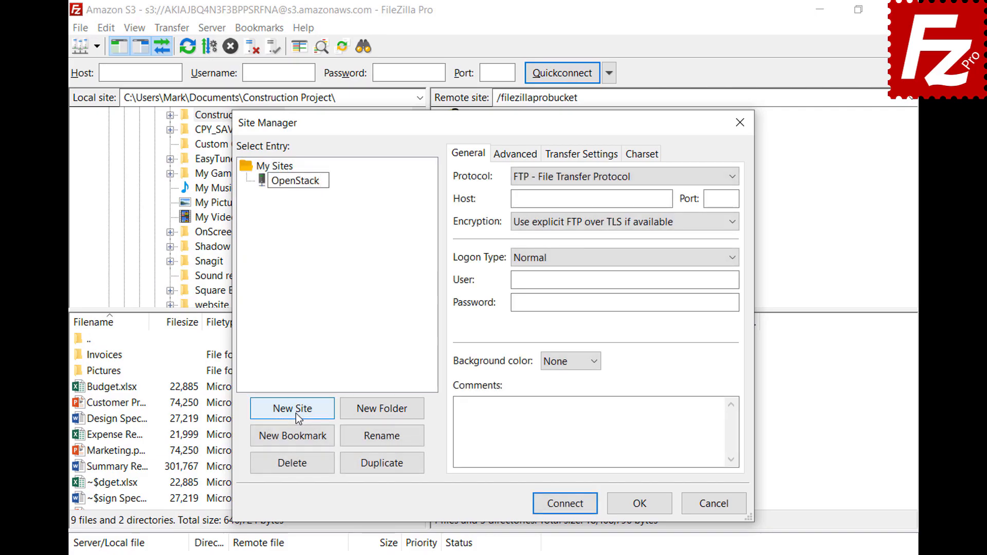
key(Return)
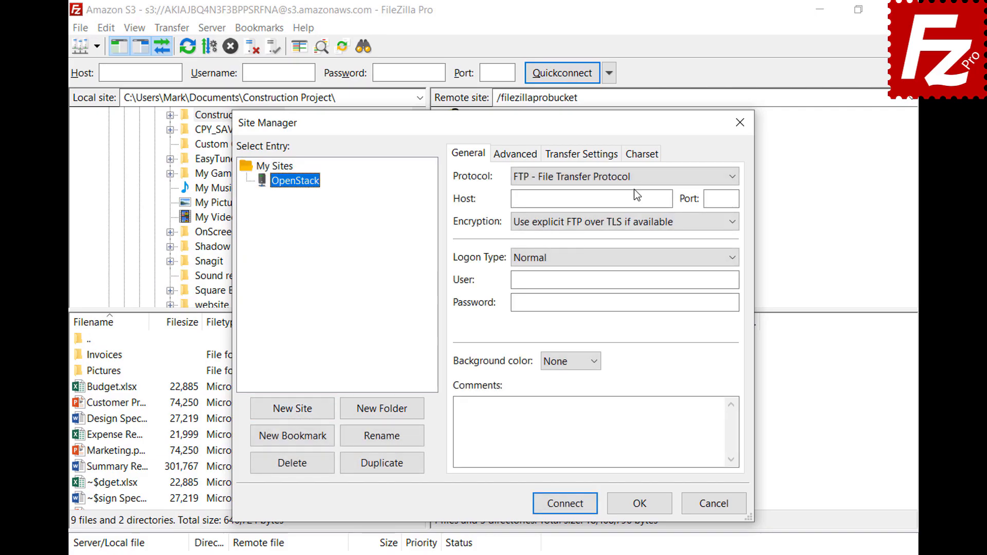
click(634, 178)
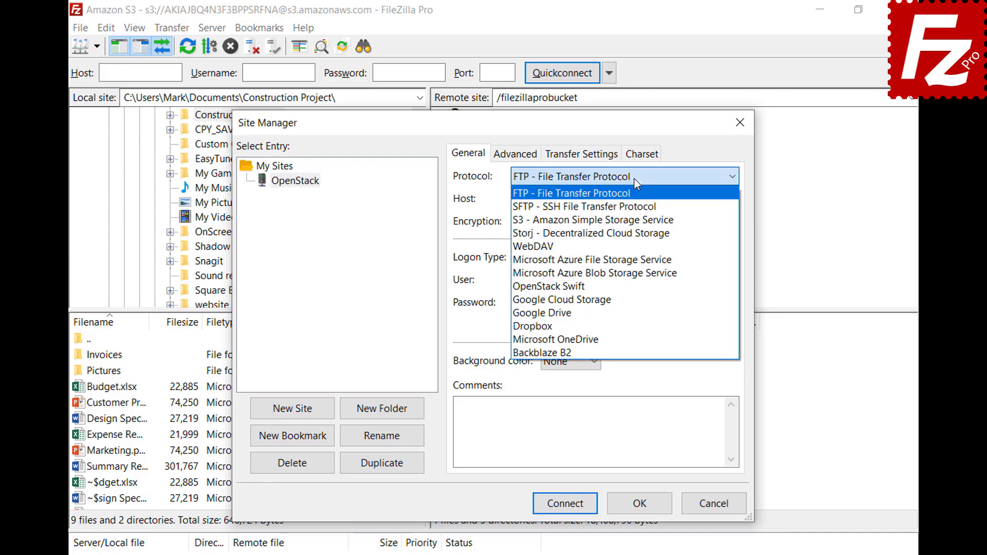
click(633, 291)
Step: Fill in the identity host, path /v2.0/tokens, project ID, user e-mail and password, then connect
click(668, 199)
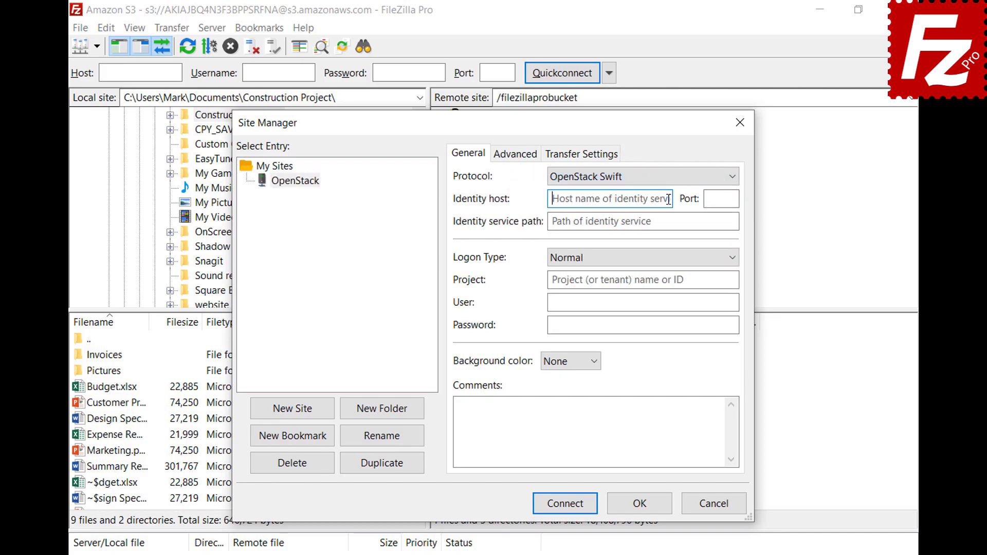
key(ctrl+v)
click(728, 221)
text(/v2.0/tokens)
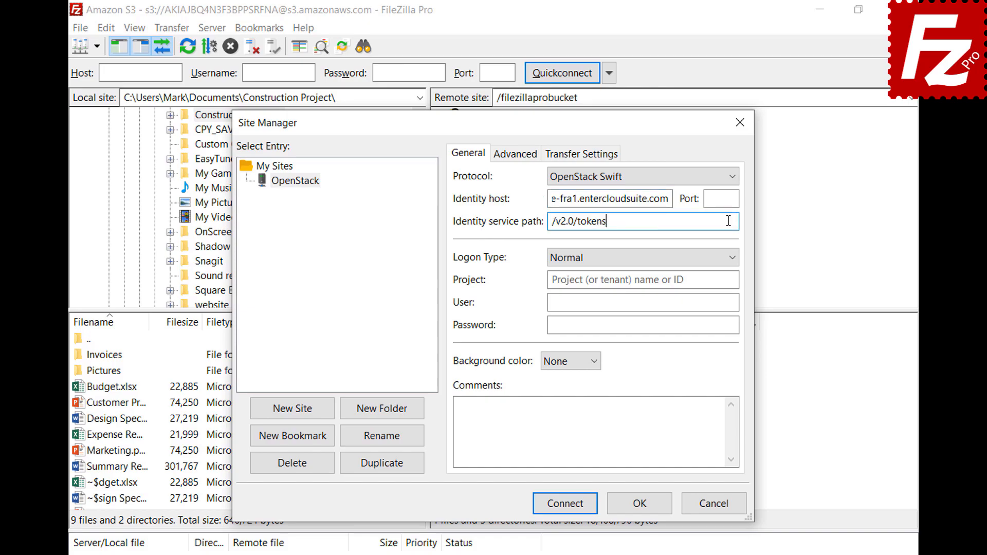
click(732, 280)
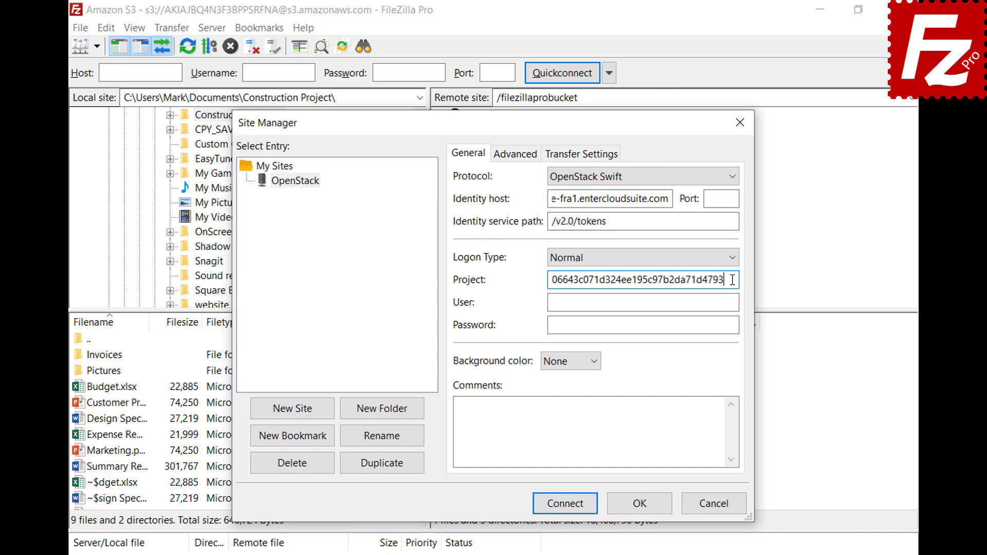
click(734, 303)
key(ctrl+v)
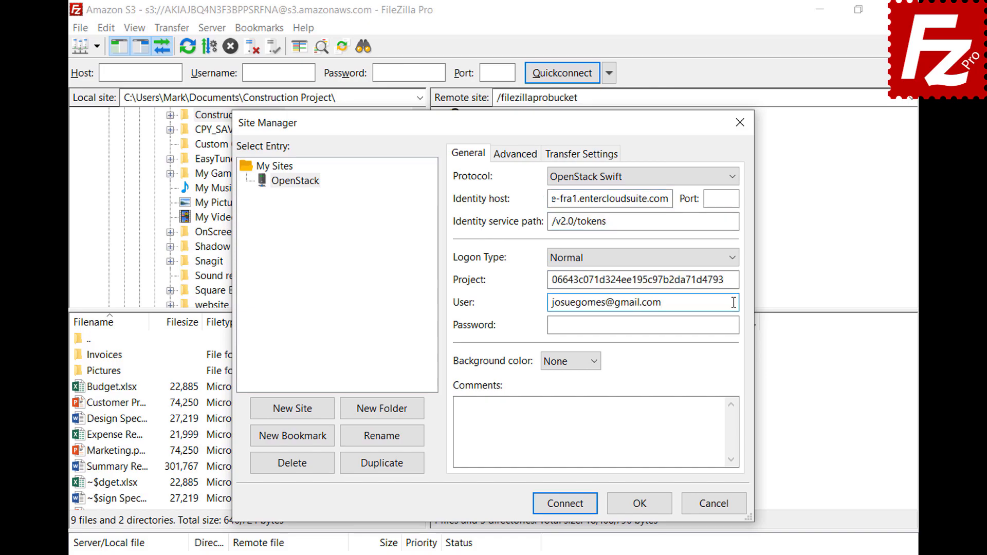
click(736, 325)
key(ctrl+v)
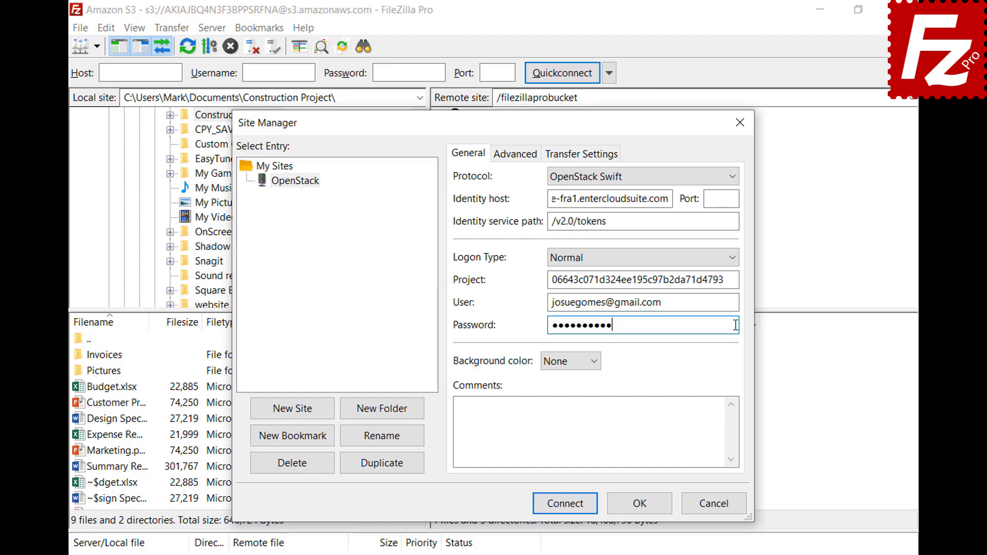
click(566, 512)
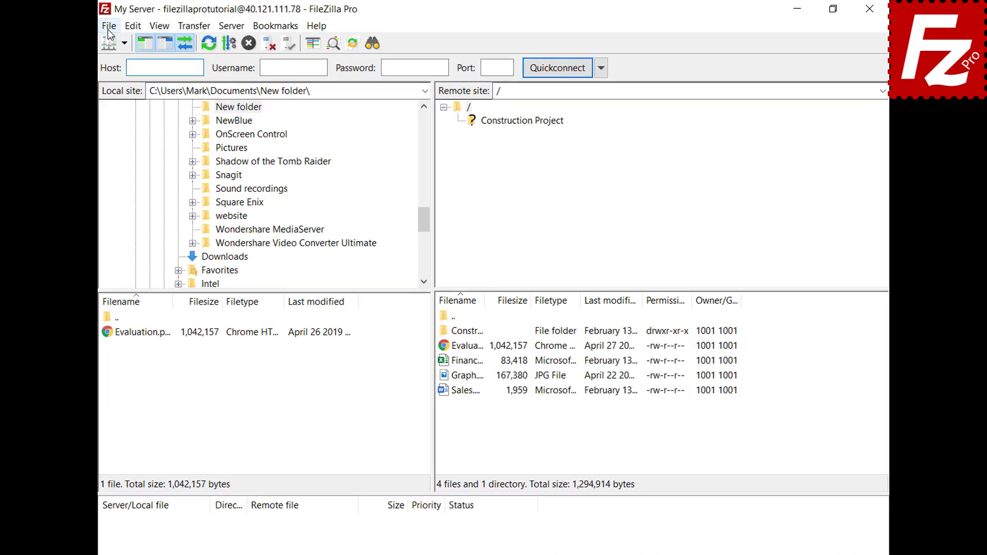
Step: Create a new site named Box using the Box protocol
click(109, 25)
click(107, 43)
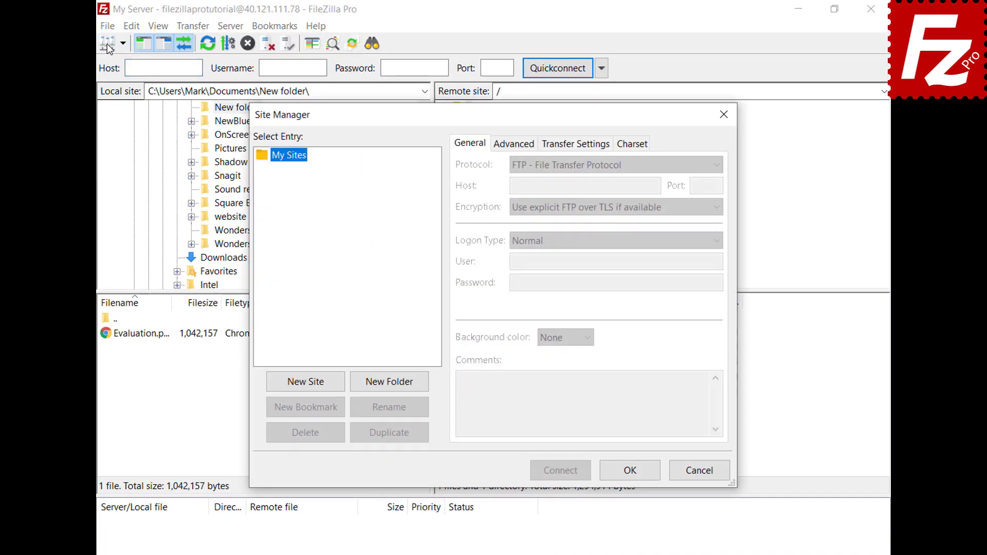
click(305, 387)
text(Box)
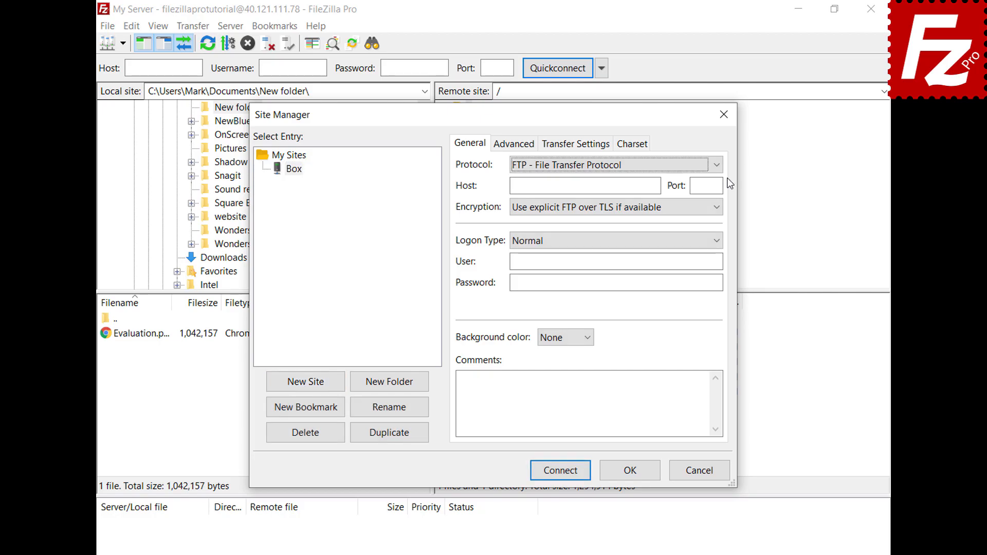
click(717, 165)
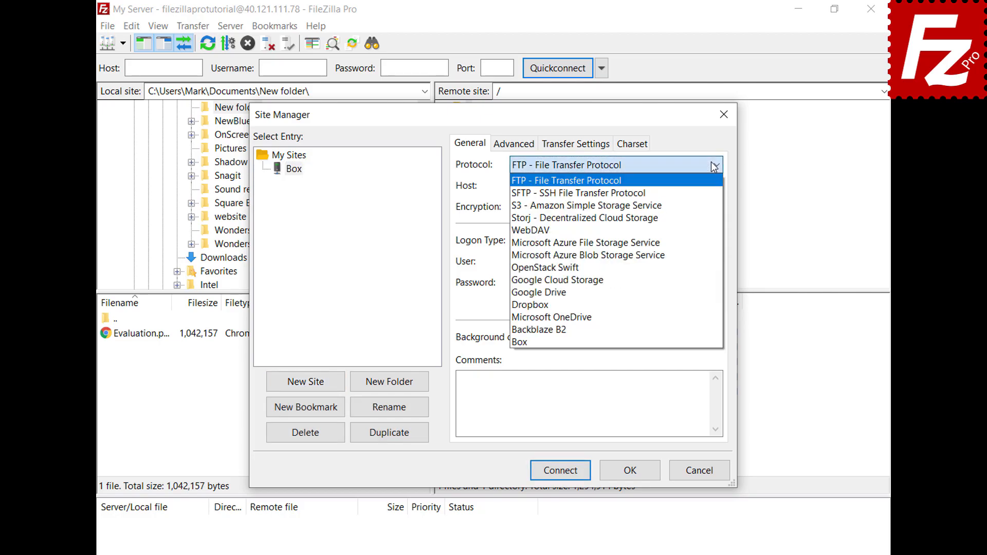
click(697, 340)
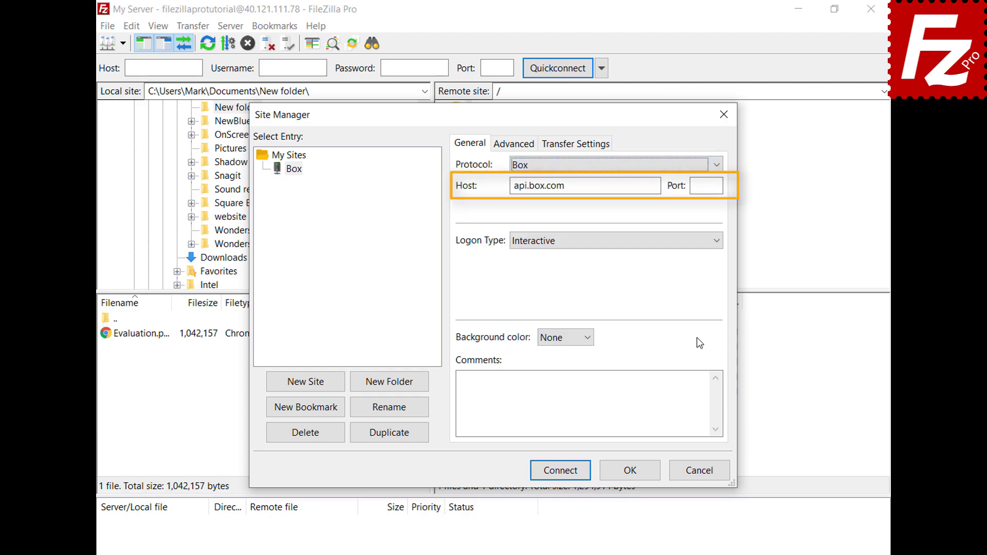
Step: Connect to the Box site, log in with the account password, and grant FileZilla Pro access
click(560, 473)
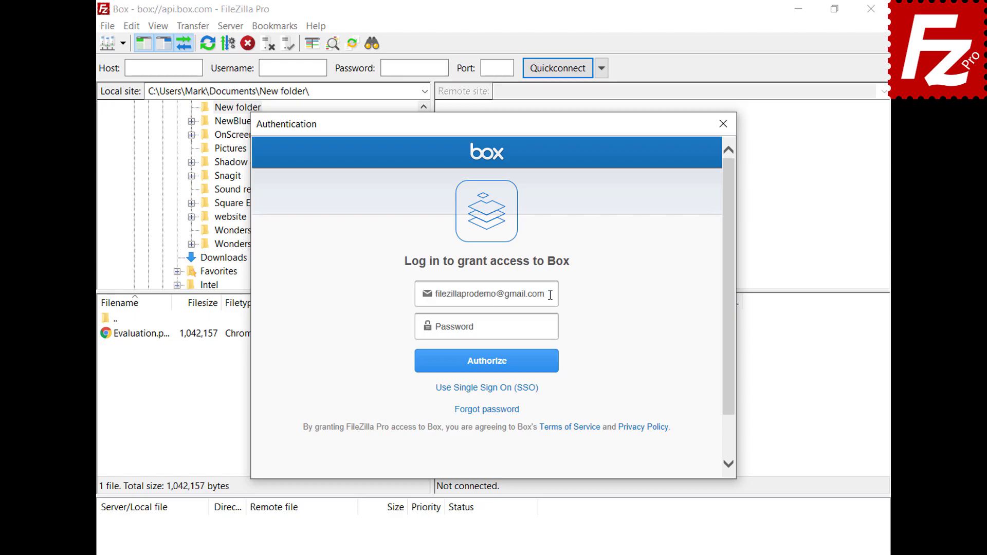
click(551, 327)
text(••••••••••)
click(487, 370)
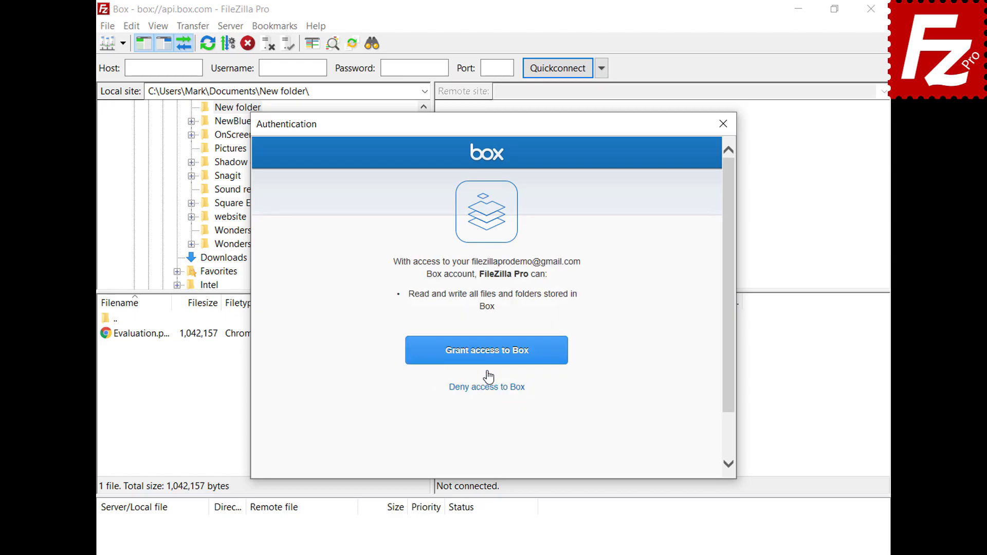
click(489, 368)
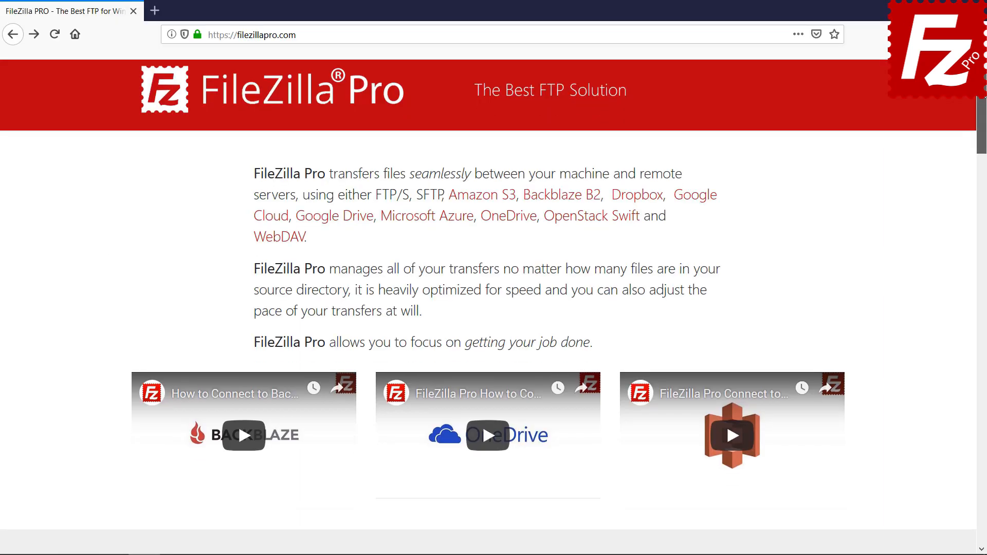
Step: Choose FileZilla Pro for Windows and scroll down the 2Checkout page to the payment form
scroll(308, 339, down, 6)
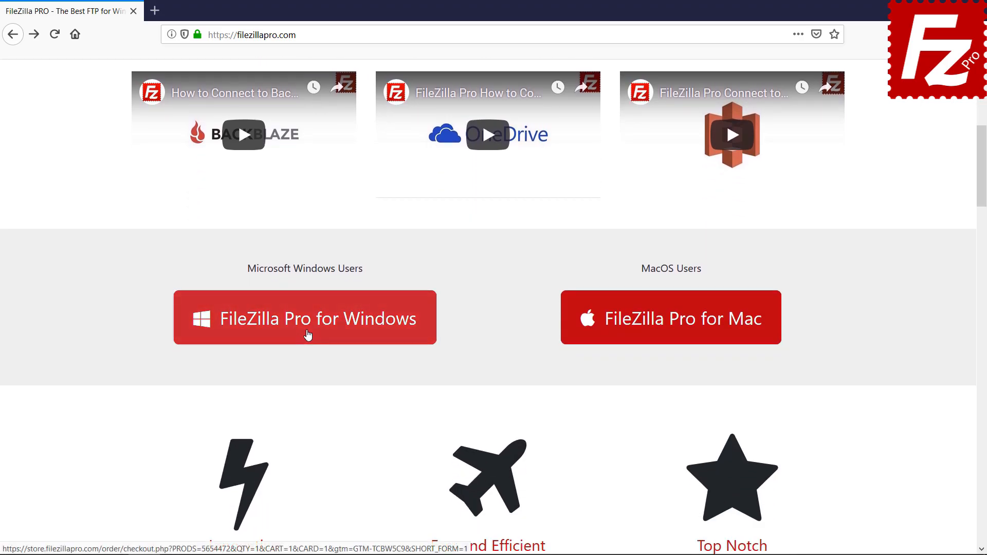
click(308, 335)
scroll(986, 329, down, 6)
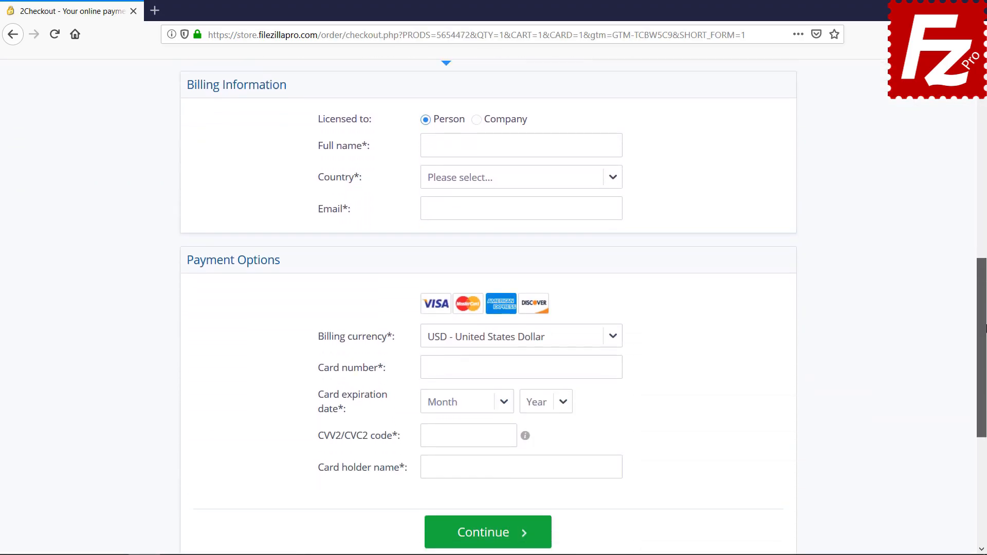
scroll(489, 480, down, 2)
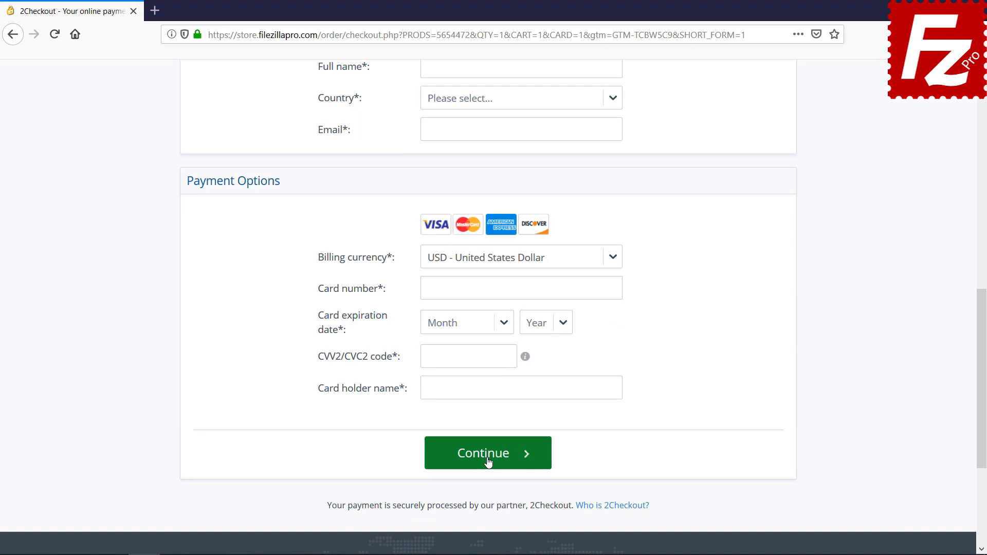